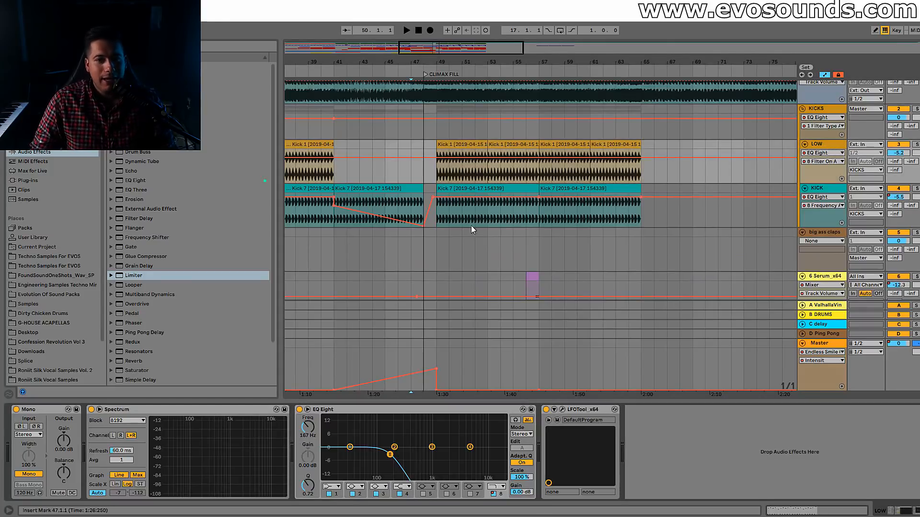
Shape the LOW kick's EQ Eight with a -2.85 dB dip at 49.5 Hz and a 119 Hz low-pass, and audition it from bar 49.
left_click_drag(350, 447, 356, 451)
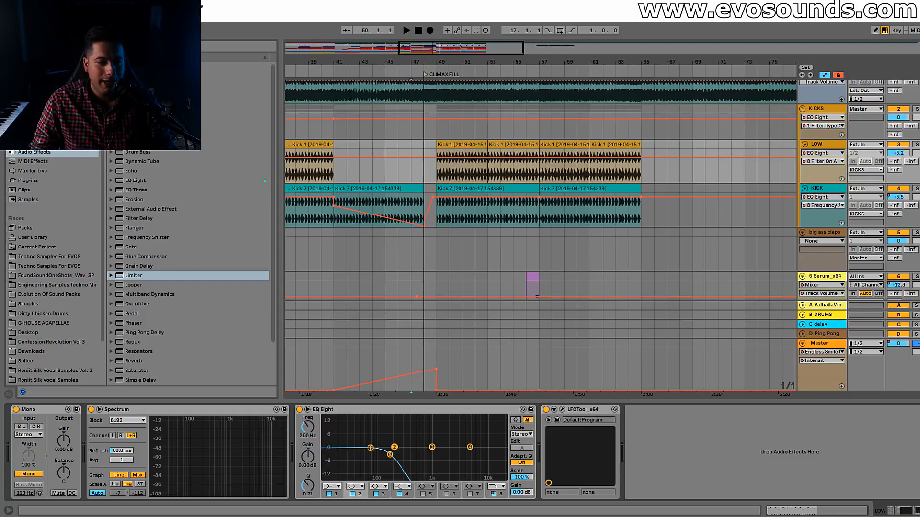
left_click(857, 175)
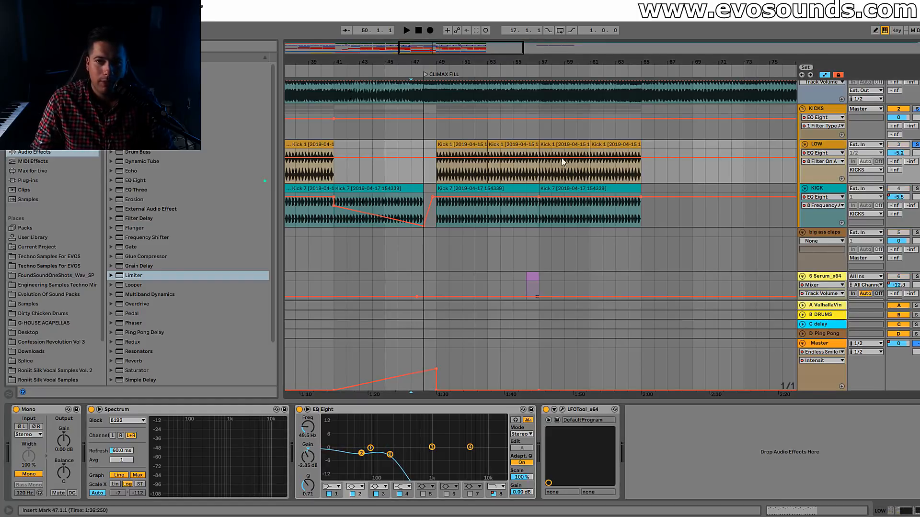
left_click(458, 157)
key("space")
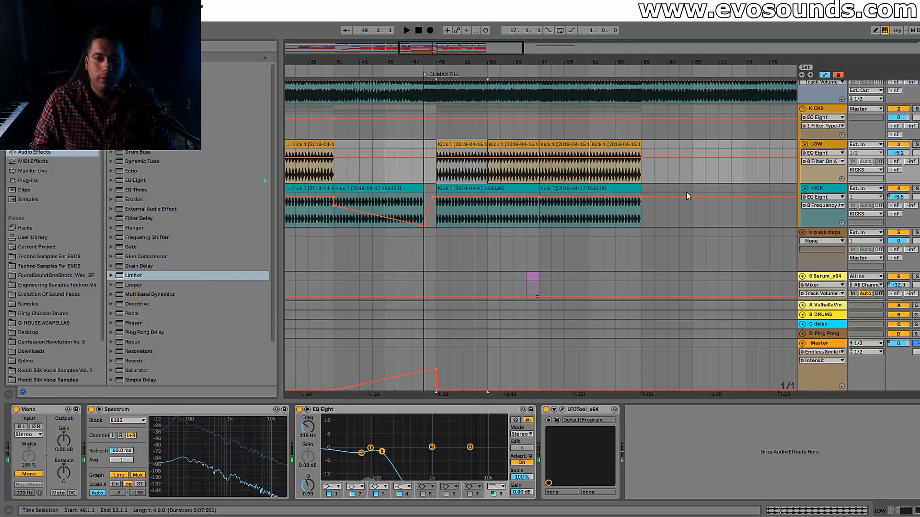
Review the lower tracks and inspect the BASS track's EQ Eight band 2 frequency automation across the arrangement.
scroll(686, 192, "down", 10)
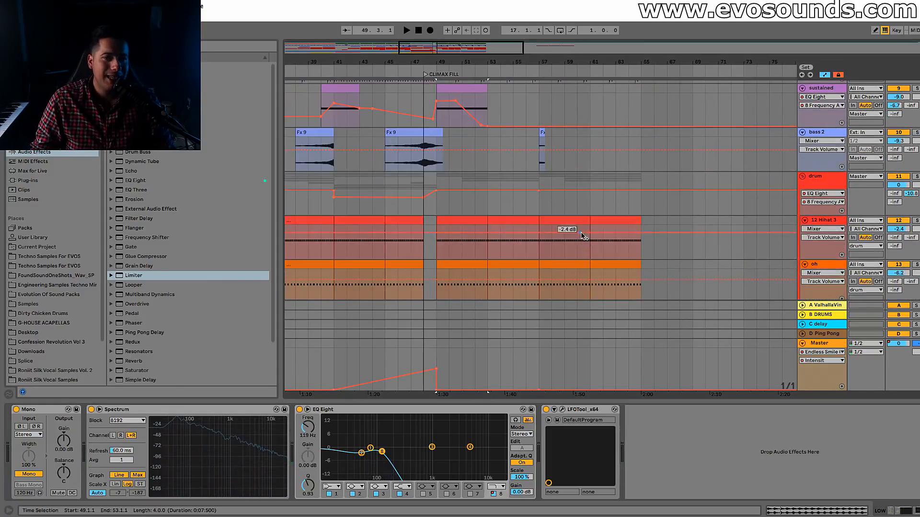
scroll(604, 203, "down", 5)
scroll(818, 209, "down", 5)
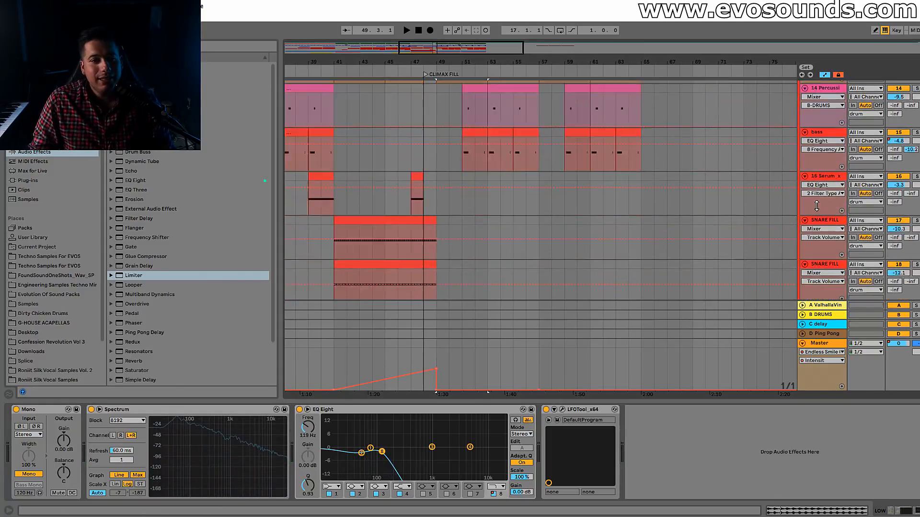
scroll(814, 212, "up", 8)
scroll(812, 213, "up", 5)
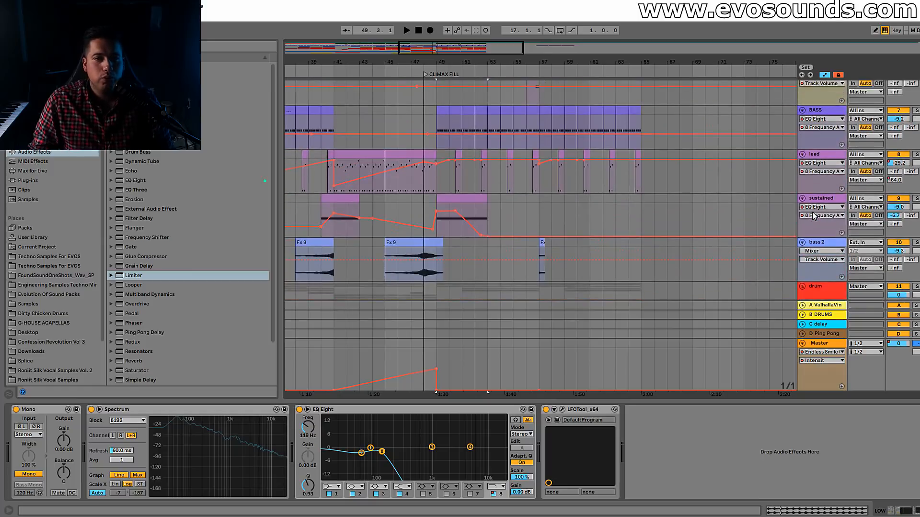
left_click(835, 204)
left_click(157, 452)
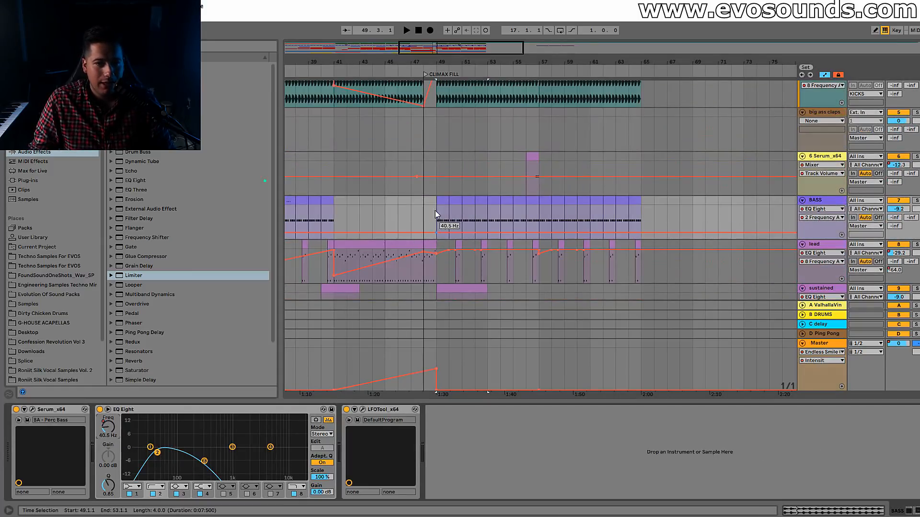
left_click_drag(488, 68, 425, 228)
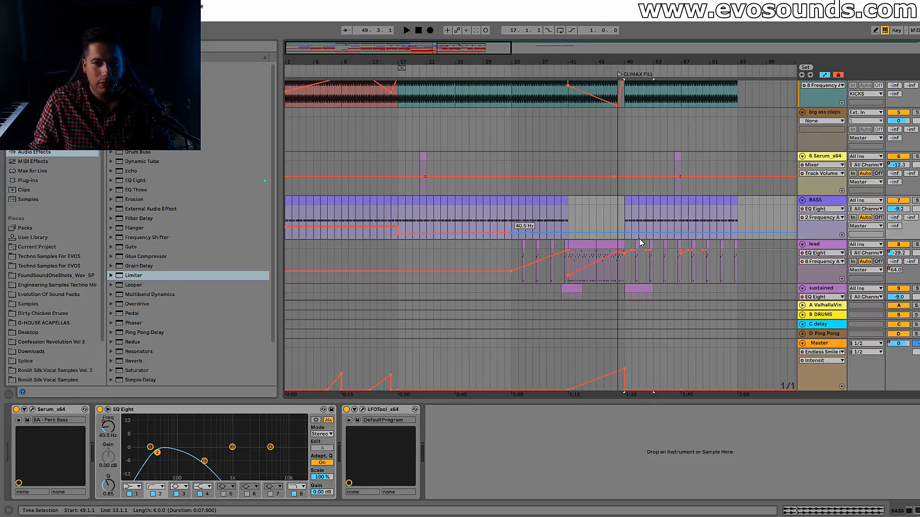
Replace the BASS track's EQ Eight band 8 frequency automation with a fixed low-pass at 102 Hz and play from bar 49.
left_click(205, 462)
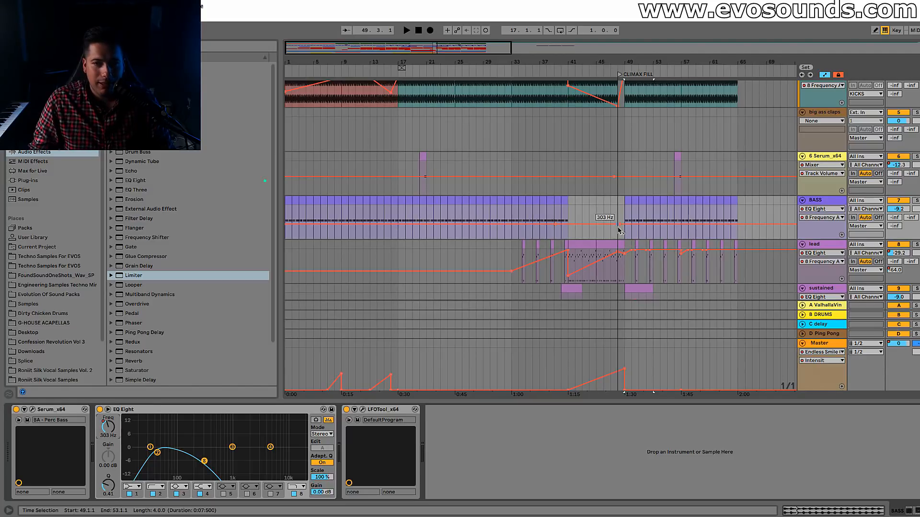
left_click(623, 225)
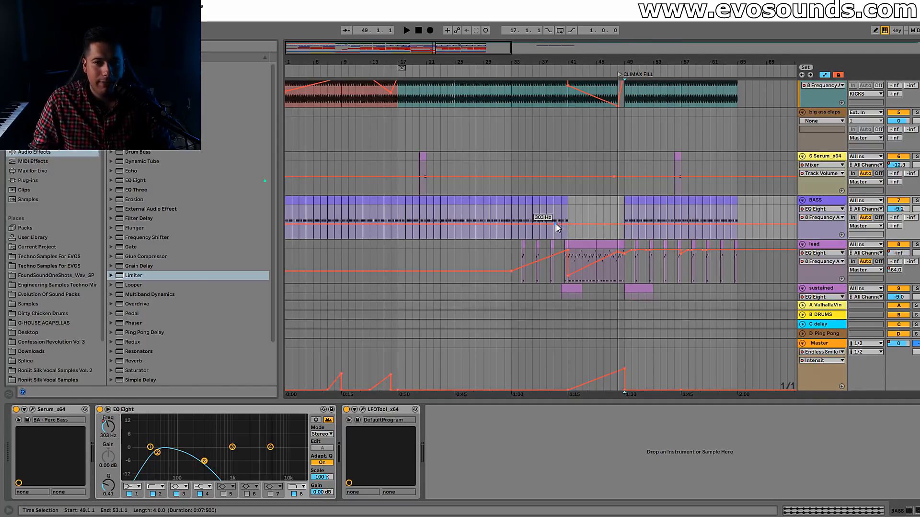
left_click_drag(204, 462, 191, 457)
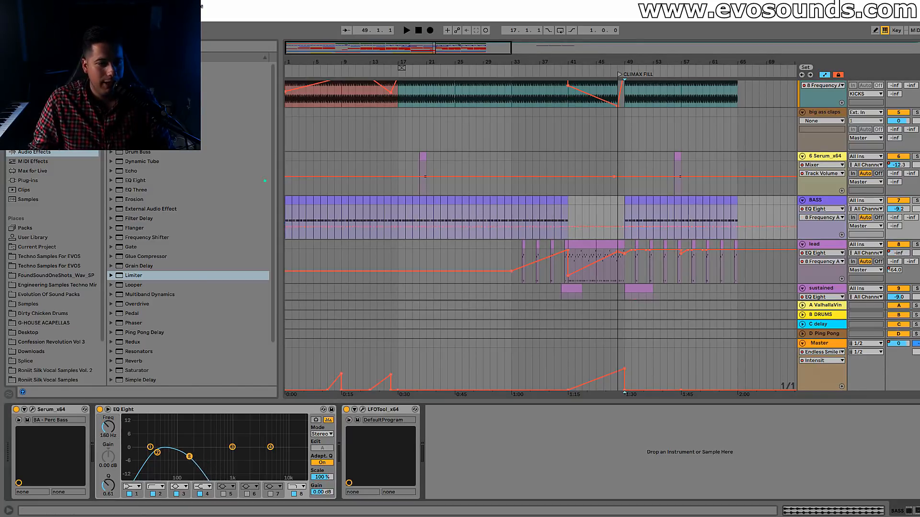
key("space")
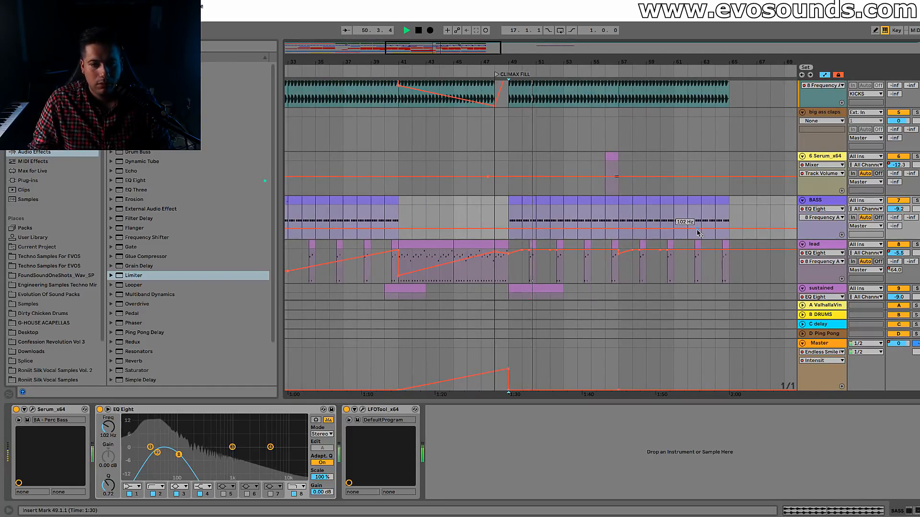
Solo and audition the sustained clip from bar 49, and play it together with the lead from bar 50.3.
scroll(611, 225, "down", 3)
left_click(459, 223)
key("space")
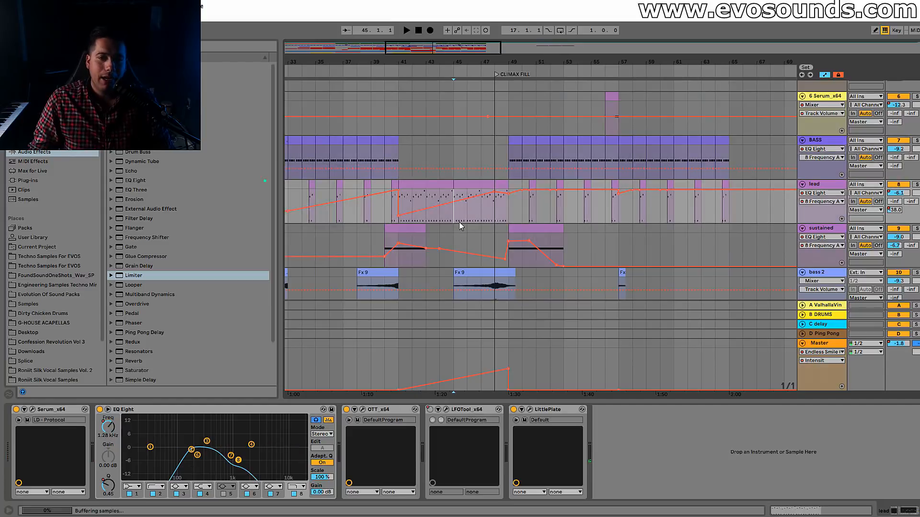
left_click(525, 229)
left_click_drag(456, 52, 460, 80)
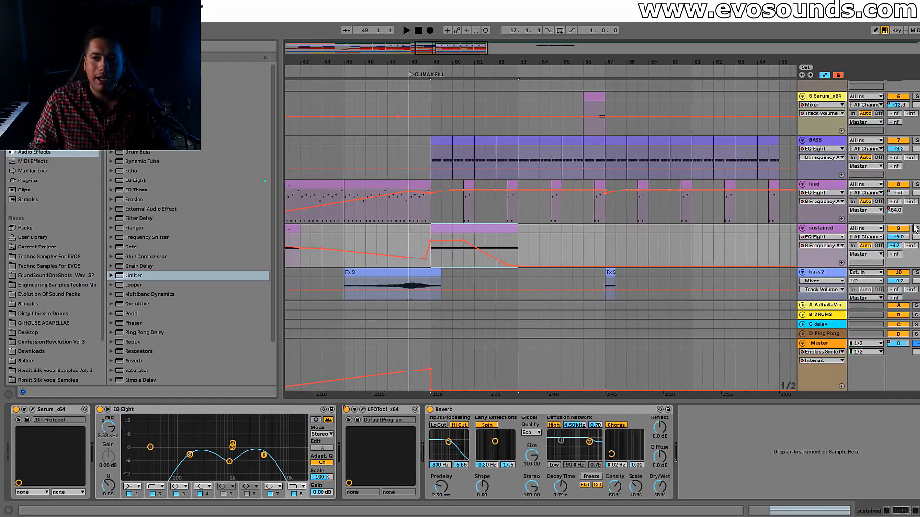
key("space")
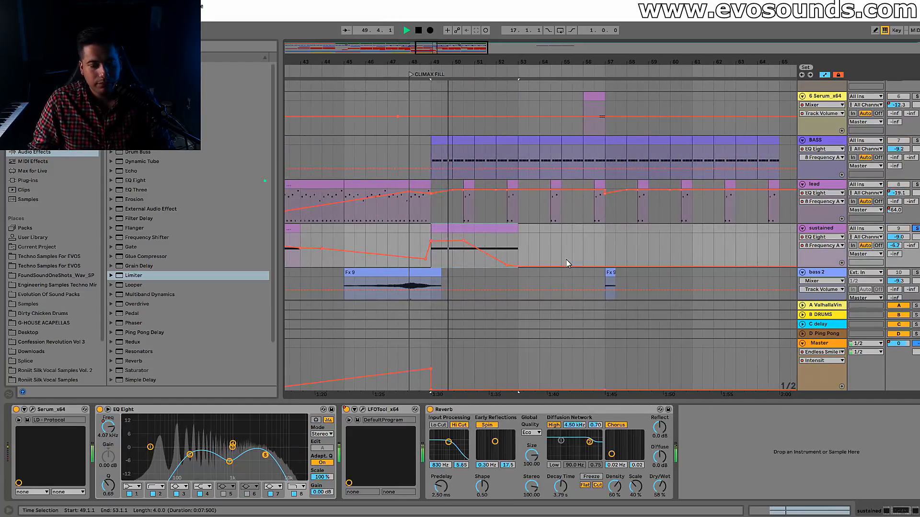
key("space")
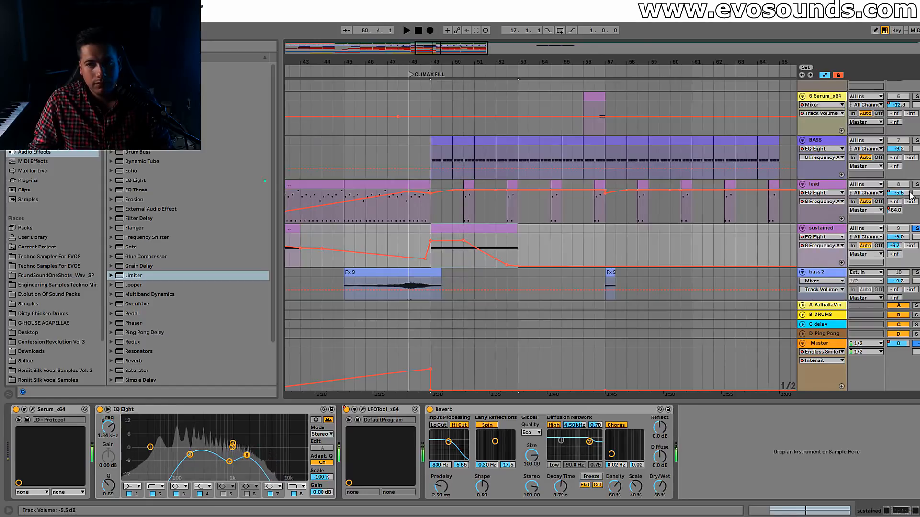
left_click(464, 214)
key("space")
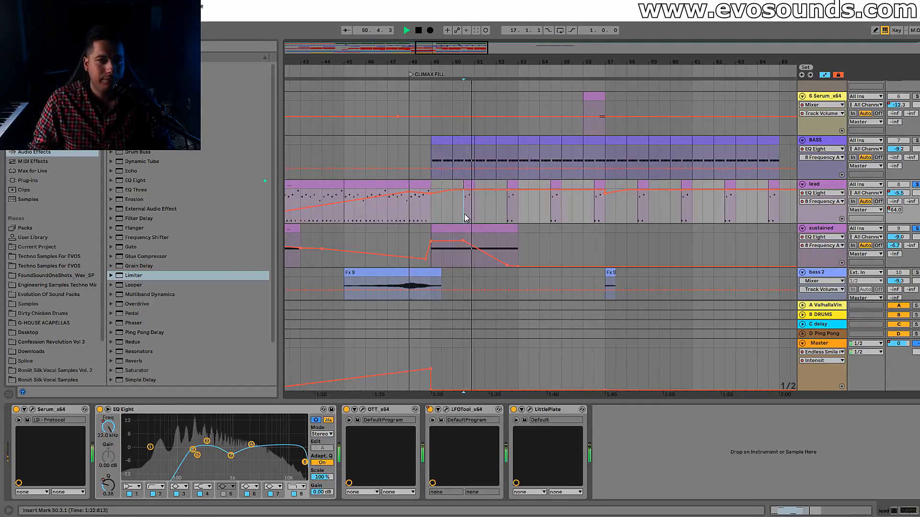
Automate the sustained track's volume to fade down across the bar 49–53 clip and return to -10.0 dB at bar 53.
left_click(687, 265)
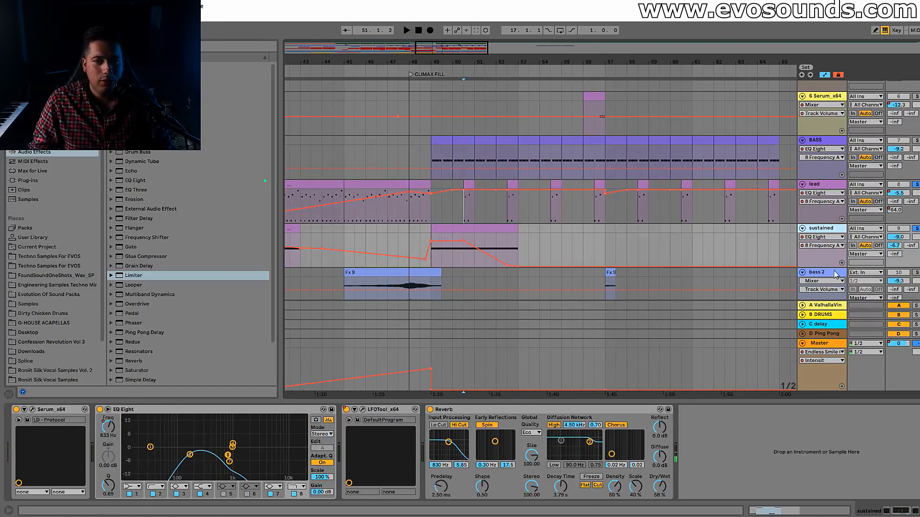
left_click(902, 238)
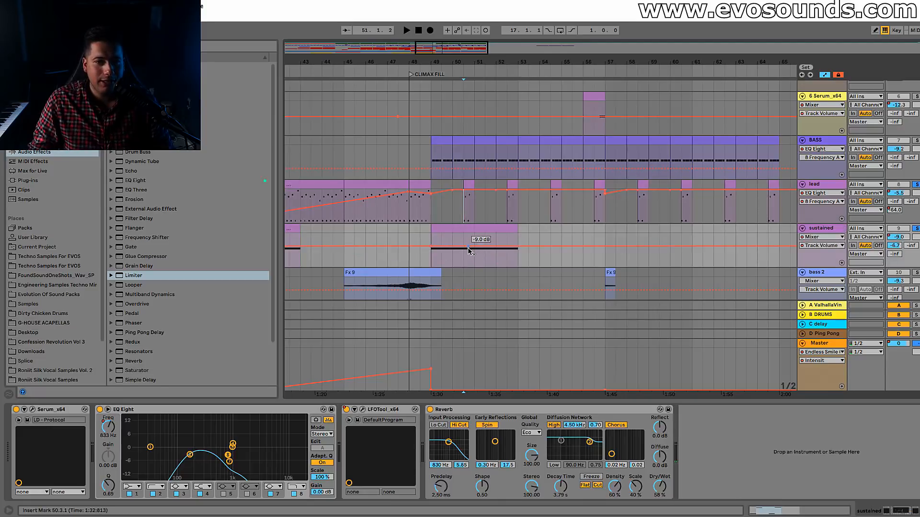
left_click_drag(474, 246, 474, 249)
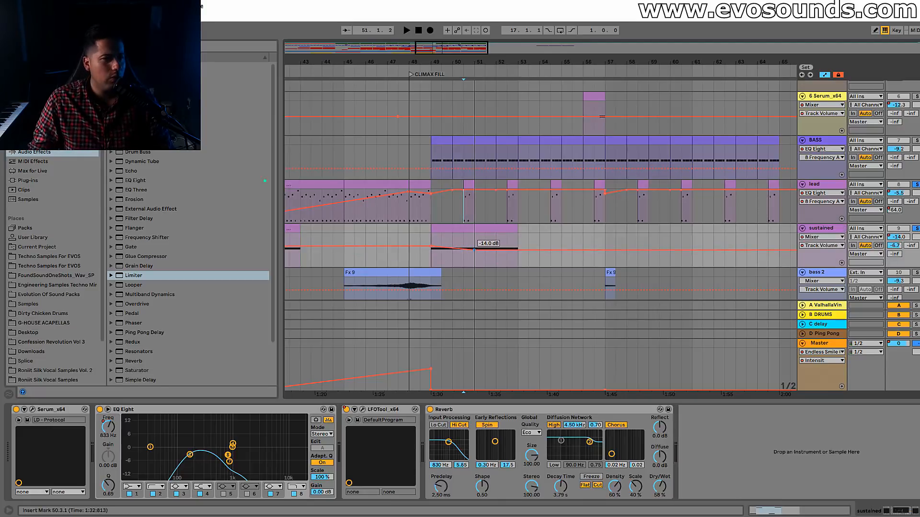
left_click_drag(475, 251, 518, 249)
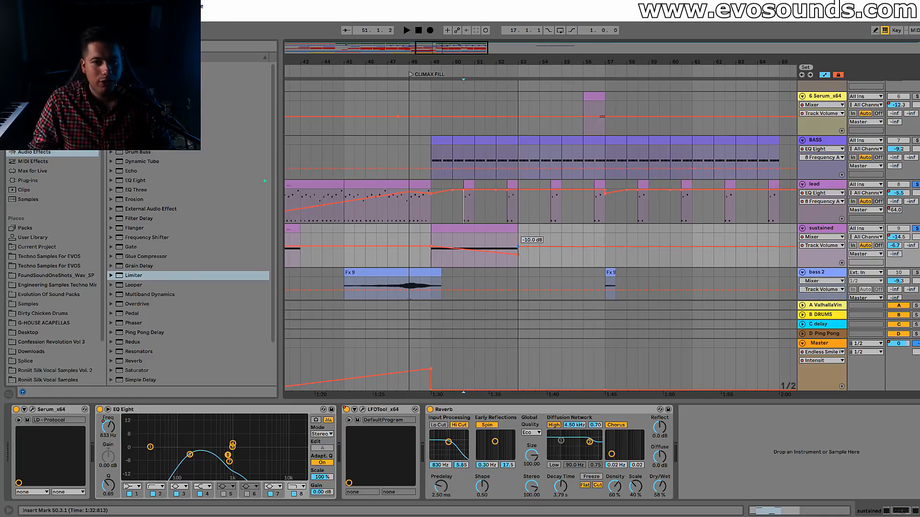
Play from bars 48.3 and 47.3 to check the sustained fade going into the climax.
left_click(419, 235)
key("space")
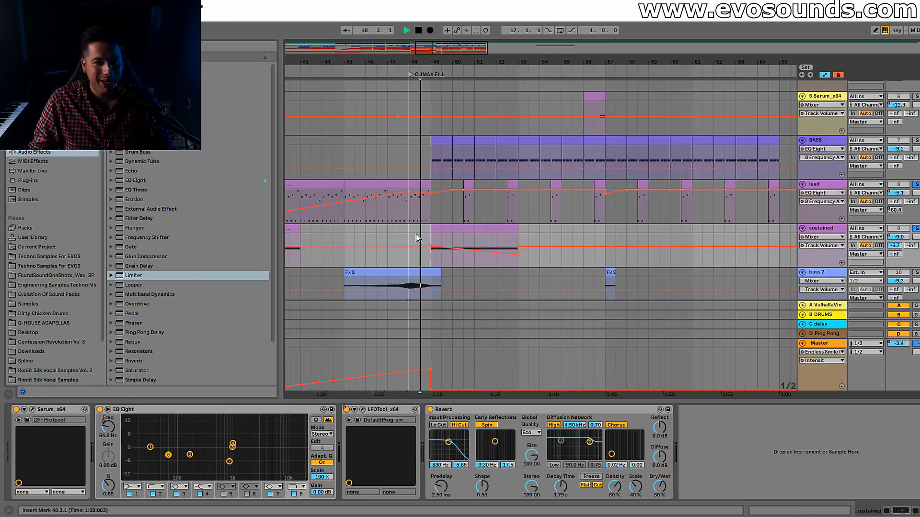
left_click(398, 230)
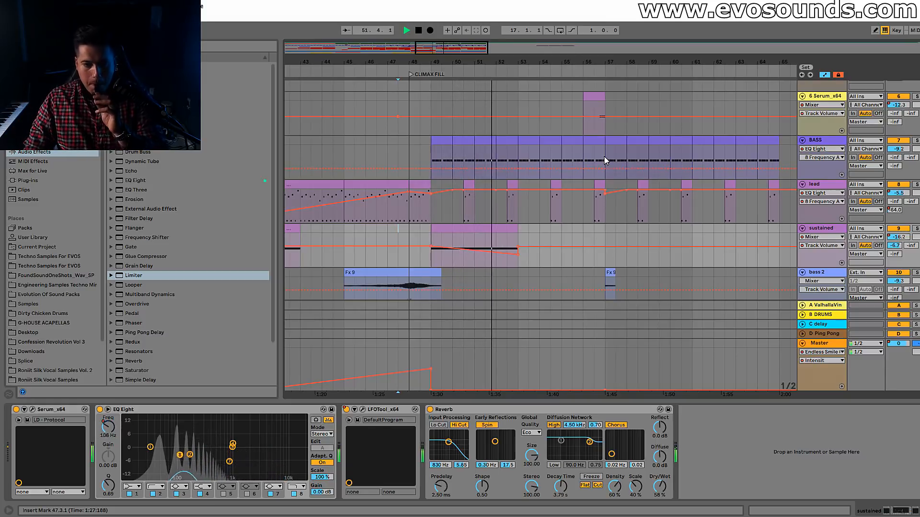
Delete the short Fx clip at bar 57 on the bass 2 track.
scroll(600, 165, "up", 3)
scroll(601, 169, "down", 4)
scroll(620, 187, "down", 5)
left_click(607, 211)
scroll(606, 204, "down", 15)
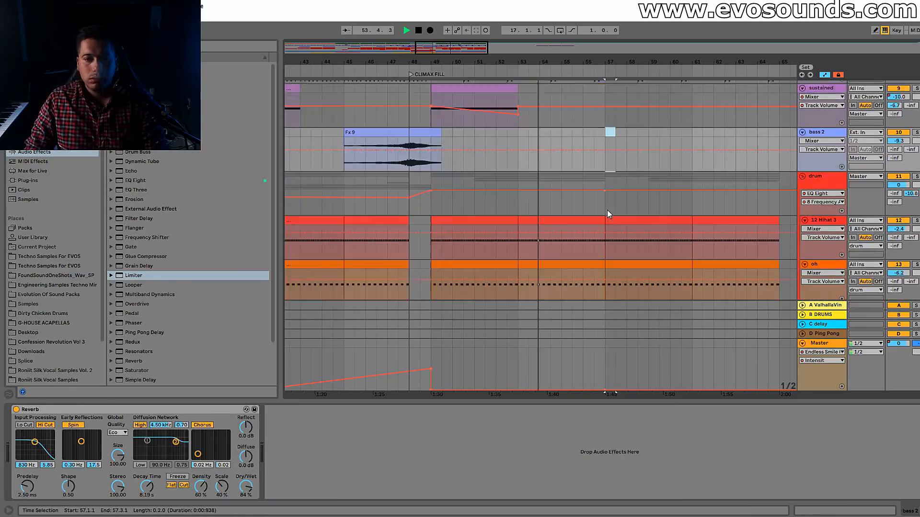
Fill the gap at bars 57–59 on the Percussion and drum-group bass tracks by duplicating their clips through to bar 65.
left_click(605, 180)
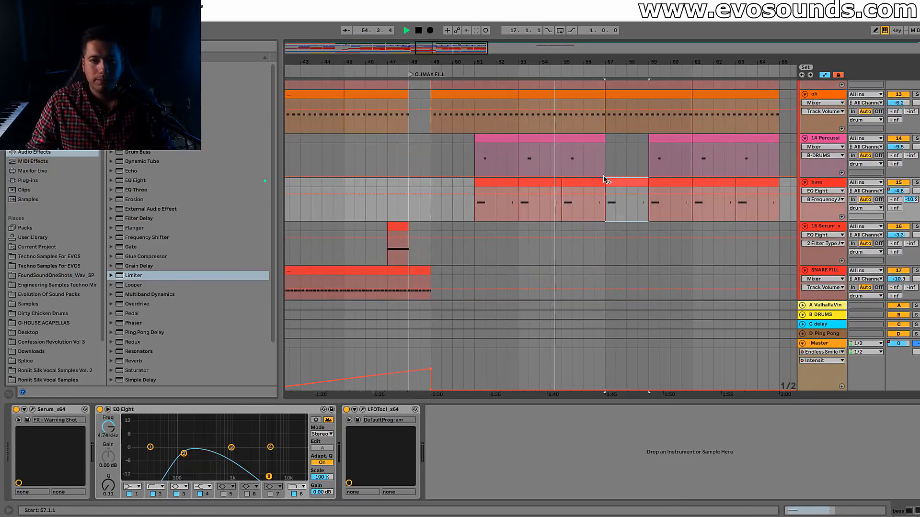
left_click(595, 140)
key("ctrl+d")
key("ctrl+d")
left_click(620, 184)
key("ctrl+d")
key("ctrl+d")
key("ctrl+d")
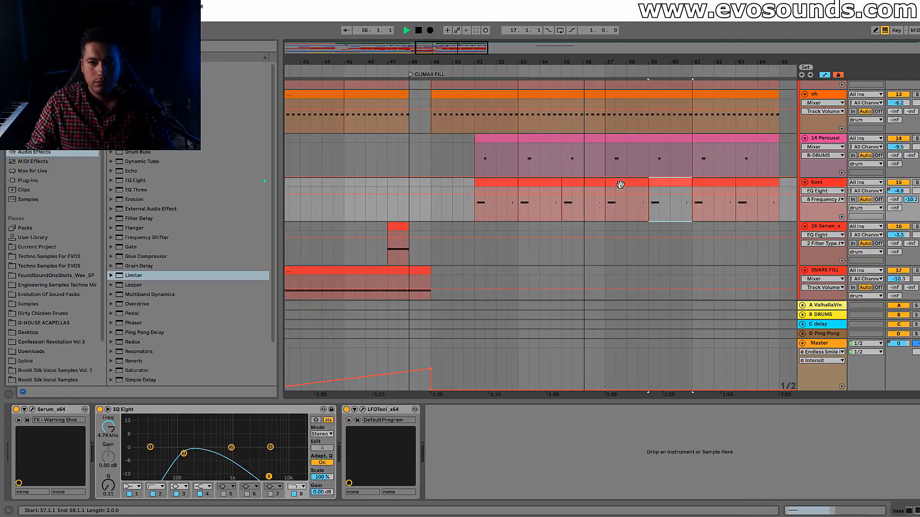
Stop playback, check the other tracks and delete the section after bar 57 on the 21 Evolution track.
scroll(597, 210, "down", 5)
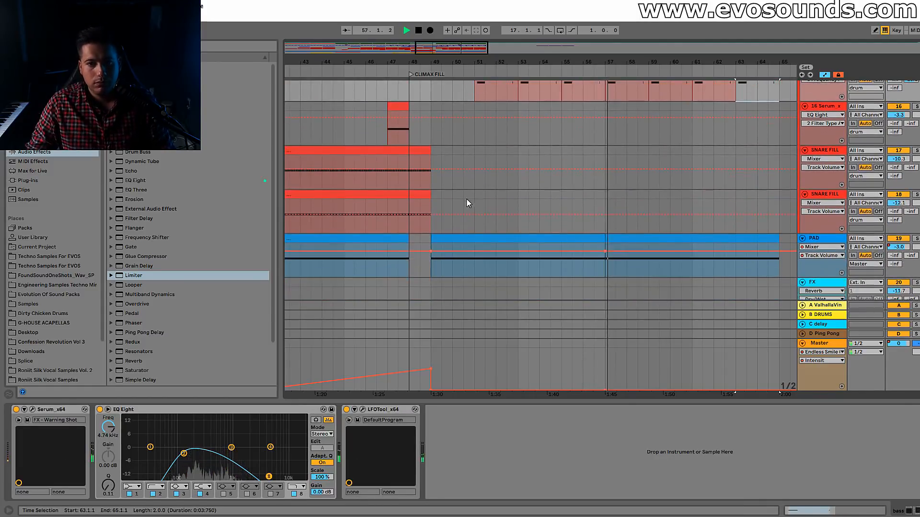
scroll(498, 192, "up", 10)
key("space")
scroll(631, 194, "down", 15)
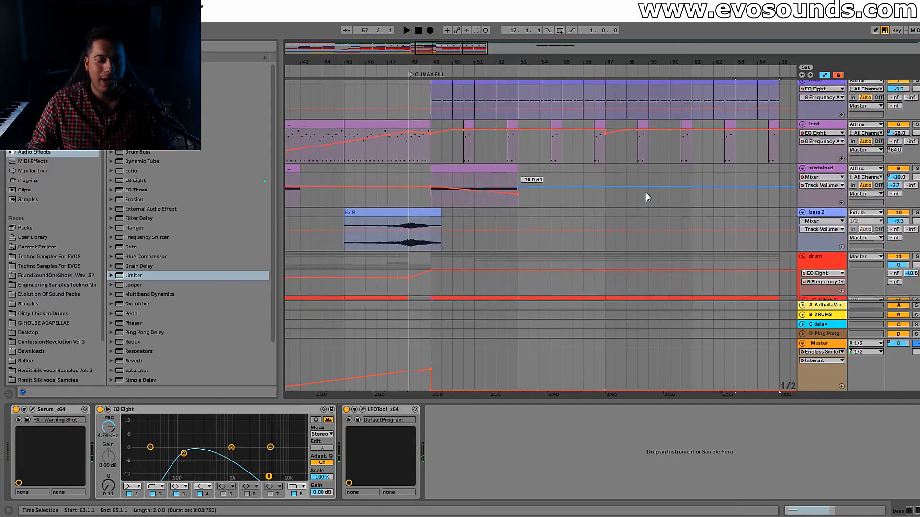
scroll(635, 165, "up", 1)
left_click(637, 173)
key("Delete")
key("space")
Play the arrangement from bar 56.3 and review the tracks around the bar 57 transition.
left_click(595, 131)
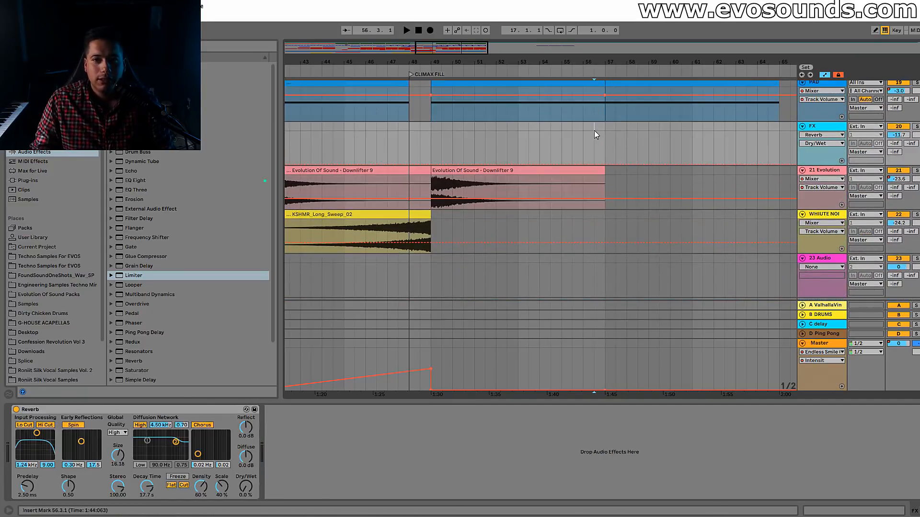
scroll(628, 212, "up", 6)
scroll(631, 212, "up", 7)
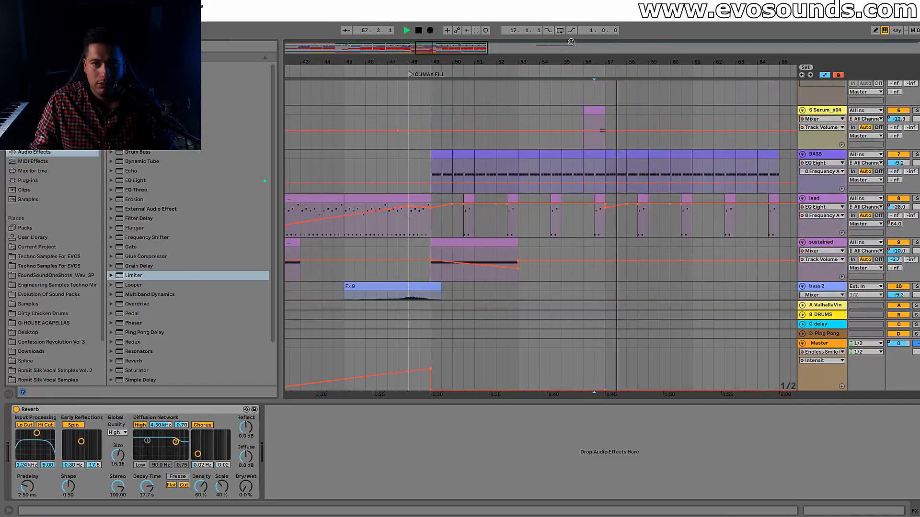
scroll(525, 173, "down", 3)
scroll(634, 199, "down", 10)
key("space")
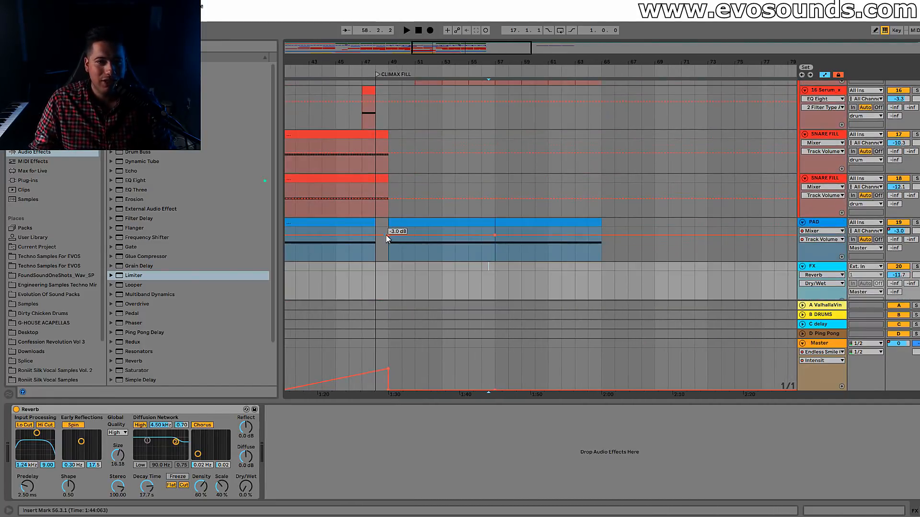
Lower the PAD track's volume automation to -5.0 dB around bar 57 and play from bar 57.
left_click(488, 244)
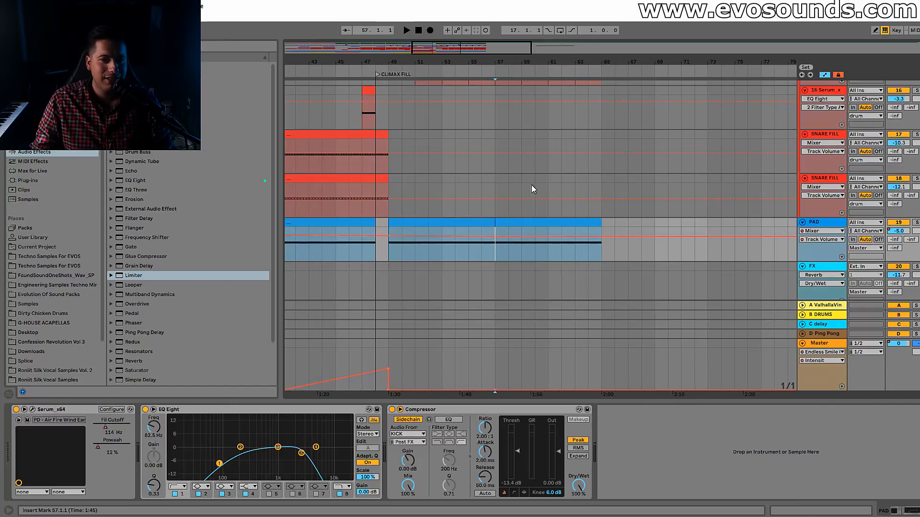
left_click_drag(504, 48, 516, 49)
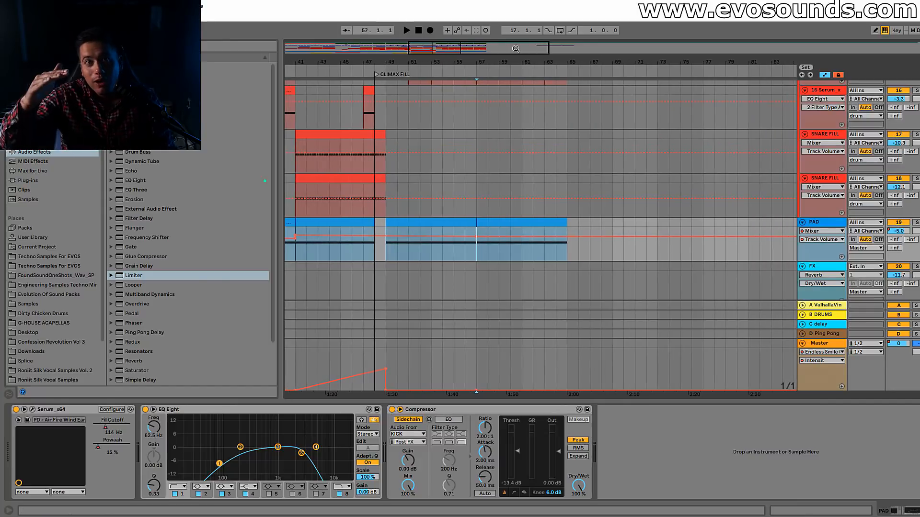
key("space")
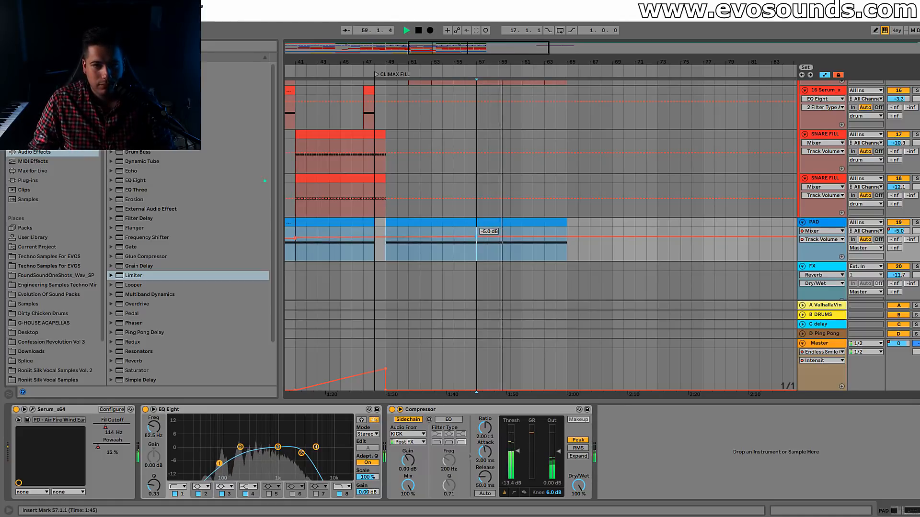
Extend the lead track with copied clips across bars 65–81.
scroll(574, 195, "up", 4)
left_click_drag(499, 62, 502, 65)
scroll(527, 206, "up", 4)
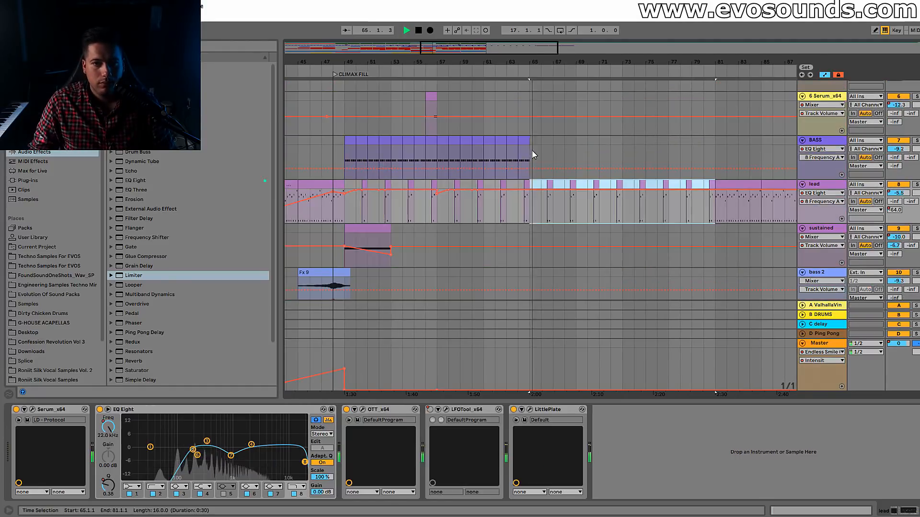
Stop playback and duplicate the BASS track's bars 57–65 twice to fill bars 65–81.
key("space")
left_click_drag(531, 152, 438, 139)
key("ctrl+d")
scroll(561, 165, "up", 3)
key("ctrl+d")
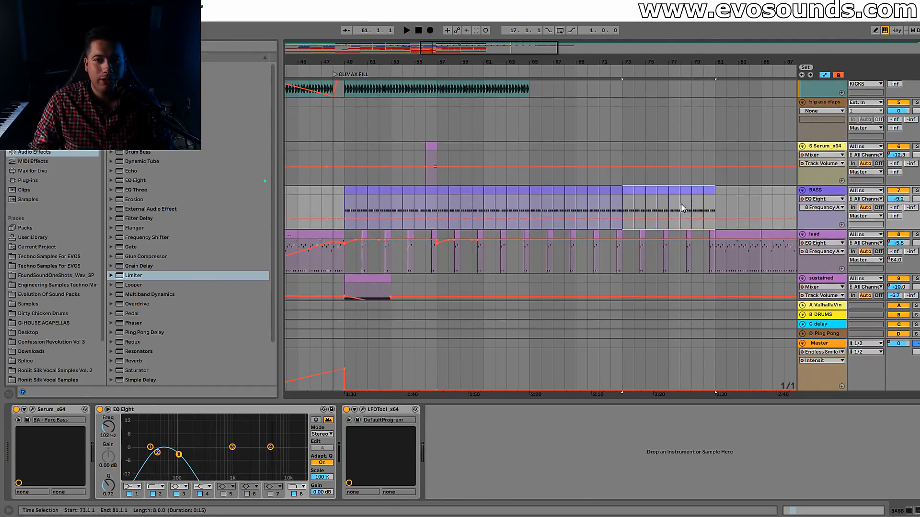
left_click(717, 162)
scroll(714, 168, "up", 5)
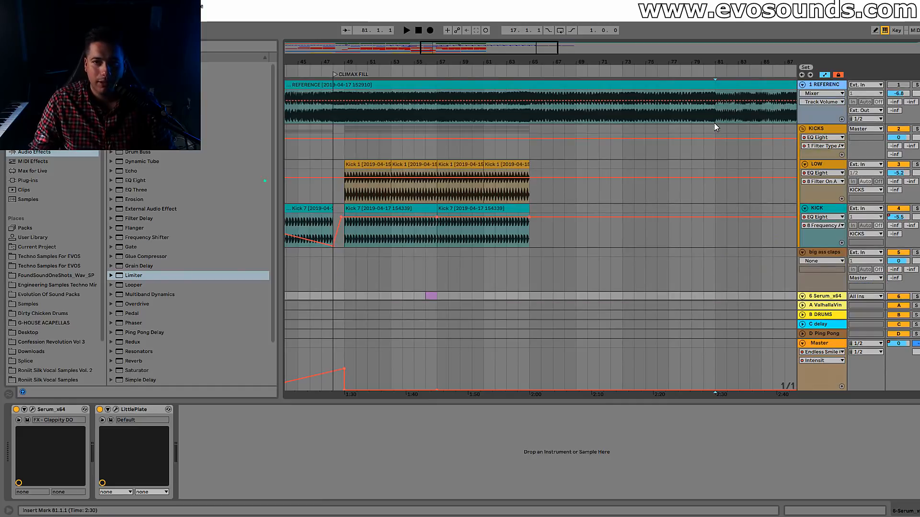
left_click_drag(531, 175, 438, 226)
left_click_drag(438, 155, 530, 221)
key("ctrl+d")
key("ctrl+d")
key("ctrl+z")
key("ctrl+z")
Duplicate the LOW and KICK clips from bars 57–65 twice to extend both kick tracks to bar 81.
left_click_drag(533, 169, 438, 218)
key("ctrl+d")
scroll(533, 189, "down", 3)
key("ctrl+d")
scroll(551, 194, "down", 3)
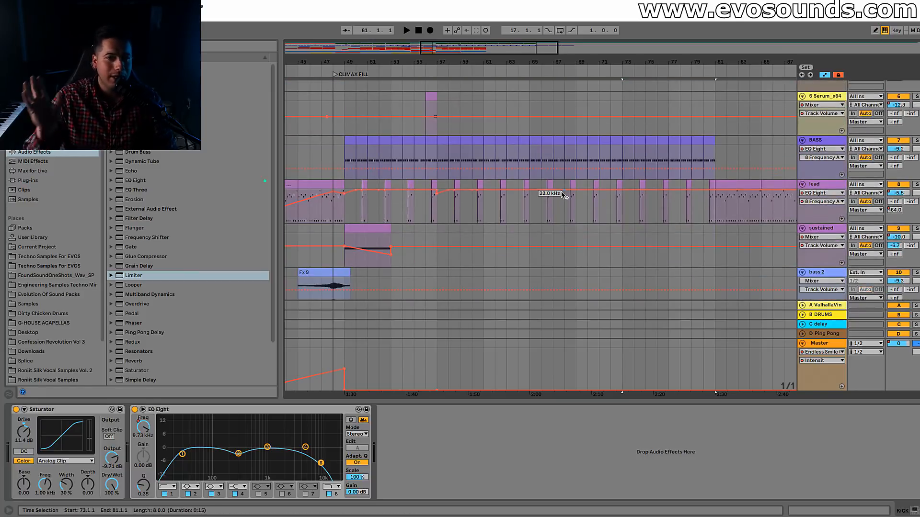
Duplicate bars 57–65 of the hi-hat, oh, percussion and bass clips in the drum group across bars 65–81.
scroll(551, 201, "down", 10)
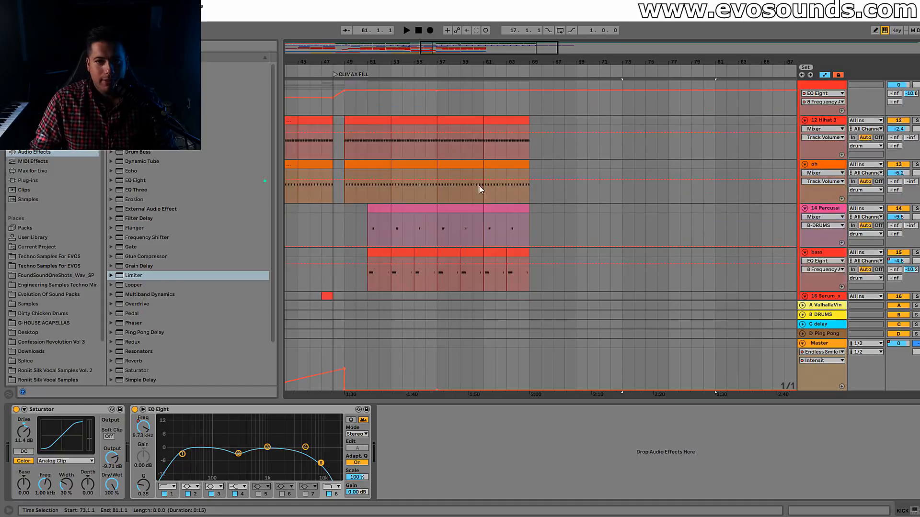
left_click_drag(437, 152, 519, 287)
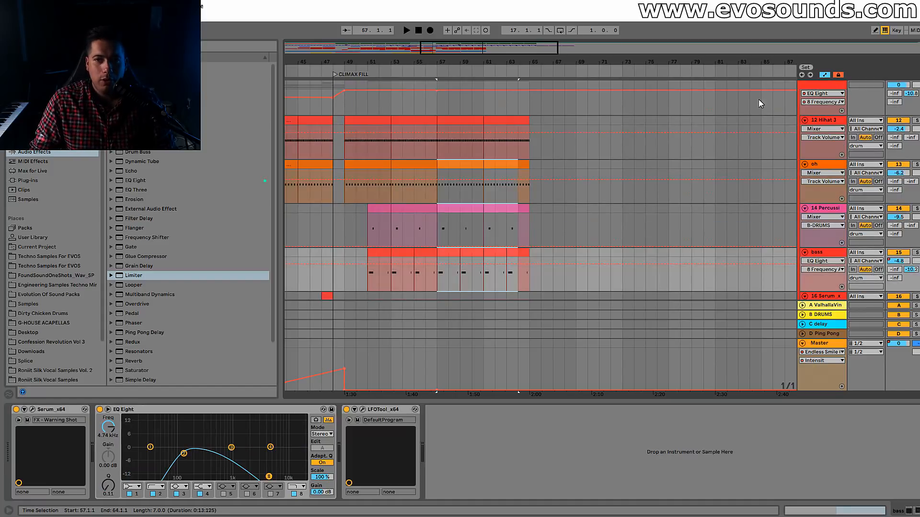
left_click(826, 77)
left_click_drag(437, 86, 526, 268)
key("ctrl+d")
key("ctrl+d")
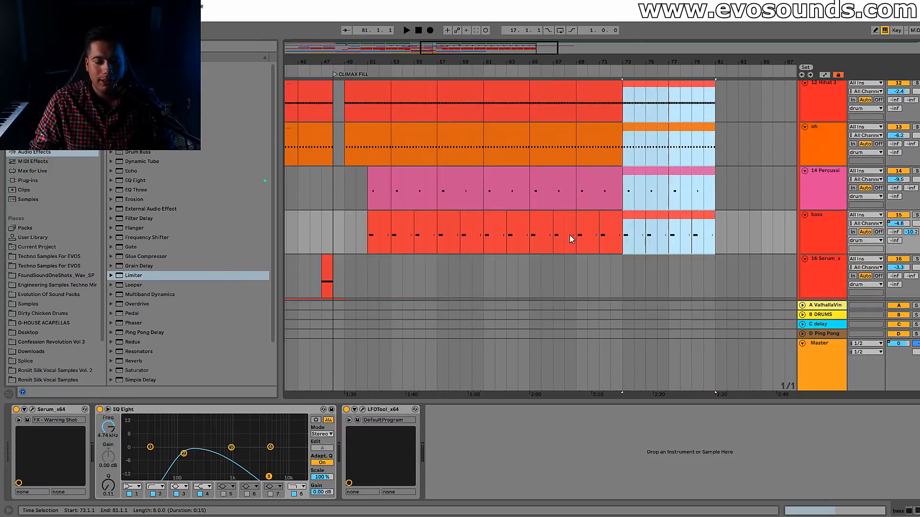
Extend the PAD track to bar 81 by duplicating its clip from bars 57–65 twice.
scroll(566, 240, "down", 7)
left_click(478, 205)
key("ctrl+d")
key("ctrl+d")
scroll(551, 250, "down", 3)
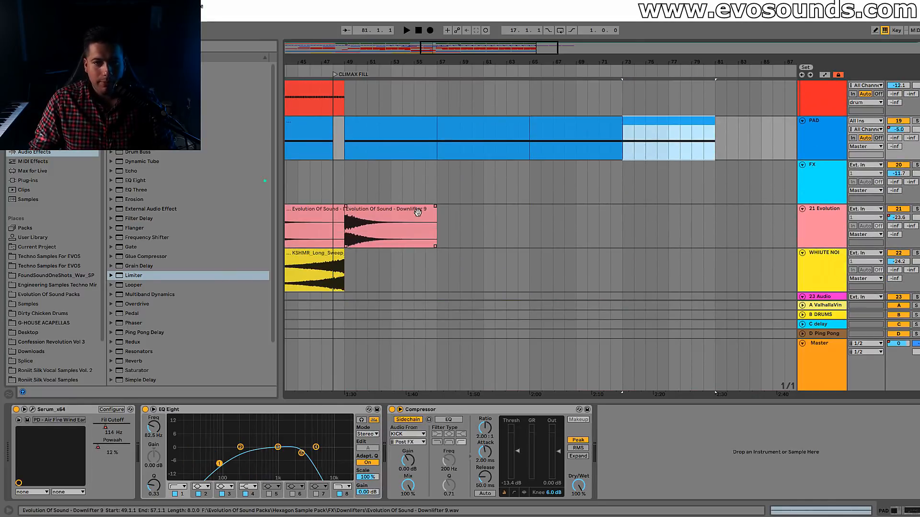
Copy the Downlifter 9 clip from bar 49 to bar 65 on the 21 Evolution track.
left_click(425, 213)
key("ctrl+c")
left_click(533, 227)
key("ctrl+v")
Play the arrangement from bar 64 and again from around bar 58, checking the tracks in the extended section.
left_click(515, 194)
key("space")
left_click(527, 187)
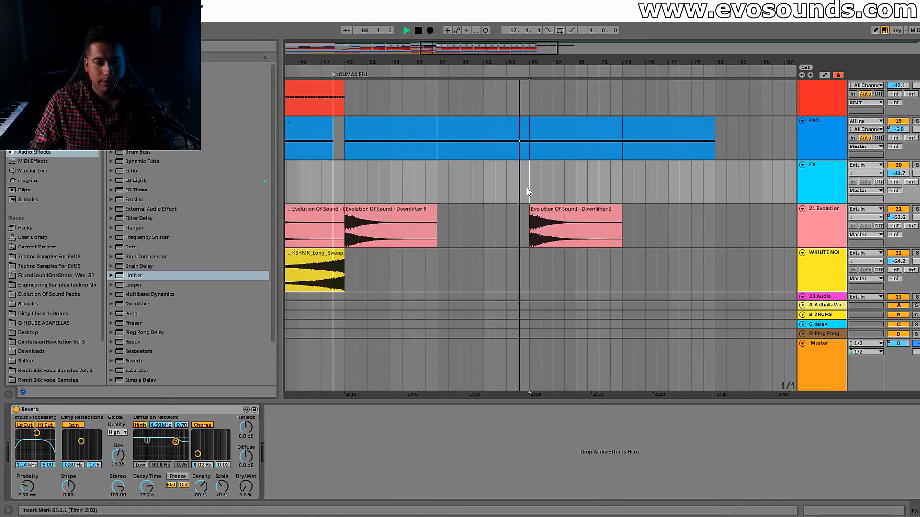
scroll(488, 246, "up", 15)
key("space")
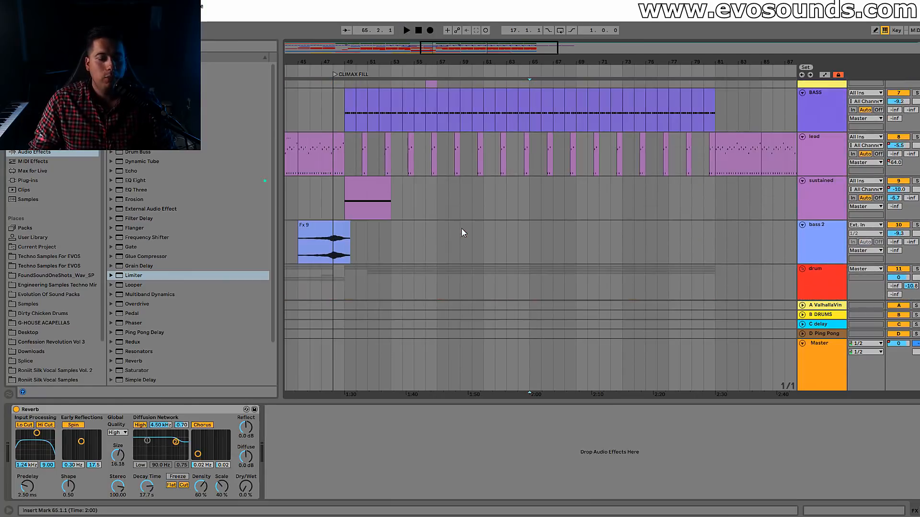
left_click(441, 194)
key("space")
mouse_move(468, 47)
left_mouse_down()
mouse_move(466, 55)
mouse_move(462, 47)
left_mouse_up()
scroll(379, 196, "up", 3)
key("space")
scroll(374, 202, "down", 2)
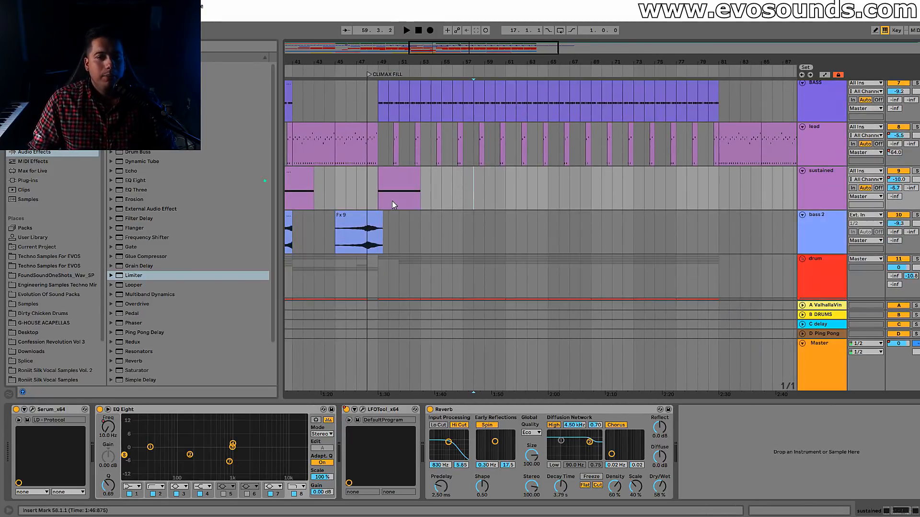
Solo the lead track and listen to its clip at bar 41.
left_click_drag(533, 50, 517, 46)
left_click(408, 127)
left_click(917, 128)
key("space")
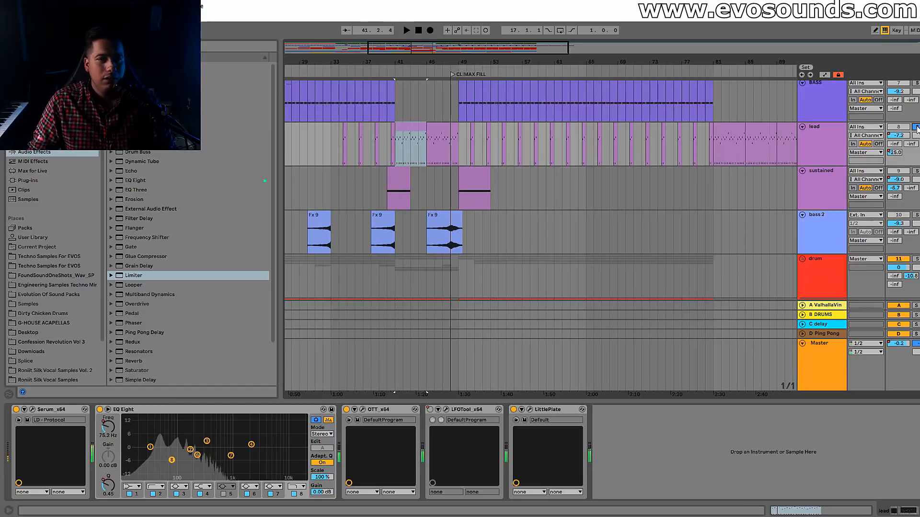
left_click(418, 134)
Compare the lead clips at bars 81 and 85 with the pattern at bar 65 and the earlier break around bar 47.
left_click(728, 141)
left_click_drag(533, 48, 590, 50)
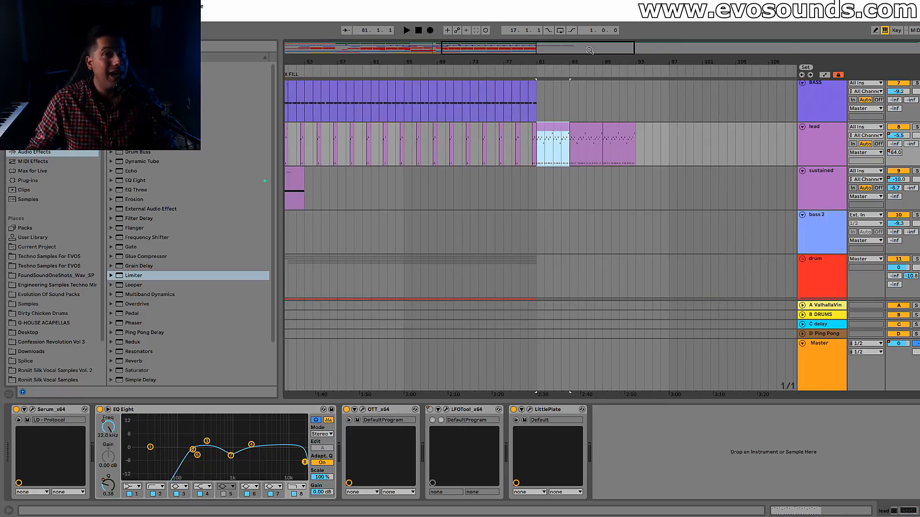
left_click(586, 140)
key("space")
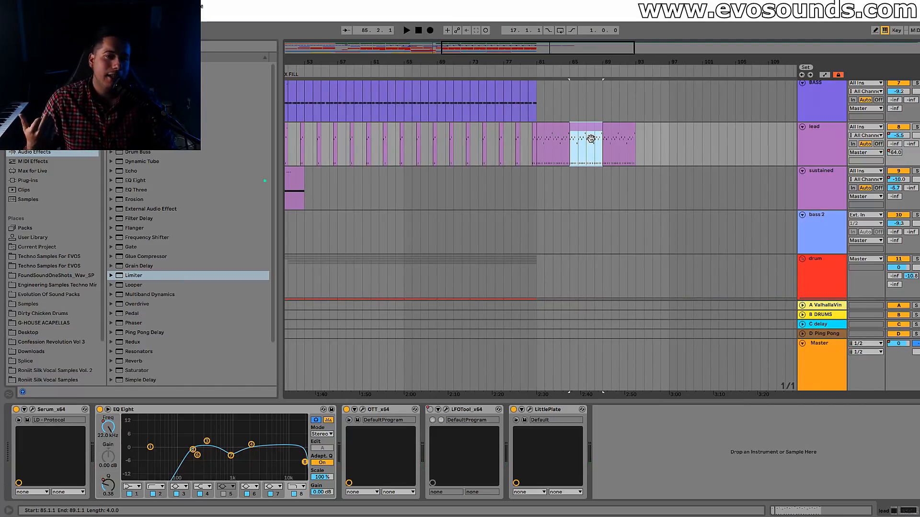
left_click(407, 144)
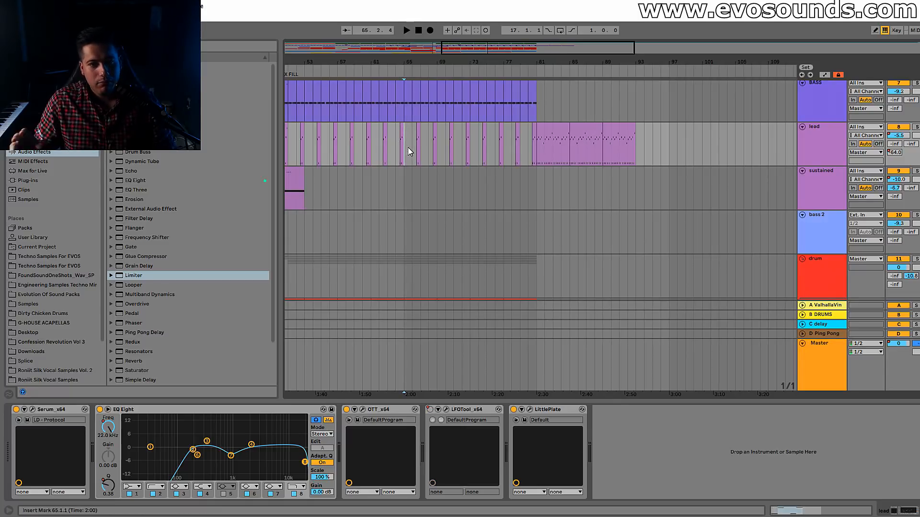
left_click_drag(525, 62, 530, 59)
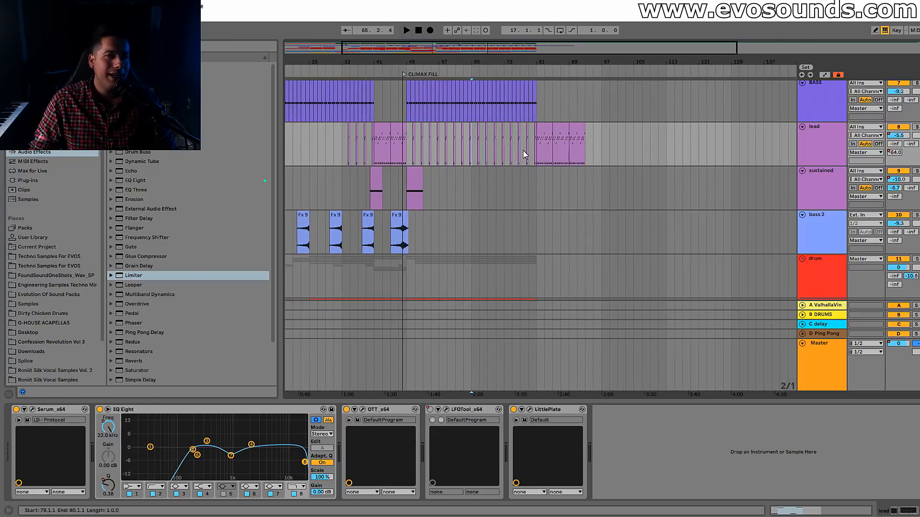
scroll(508, 215, "up", 4)
left_click(400, 186)
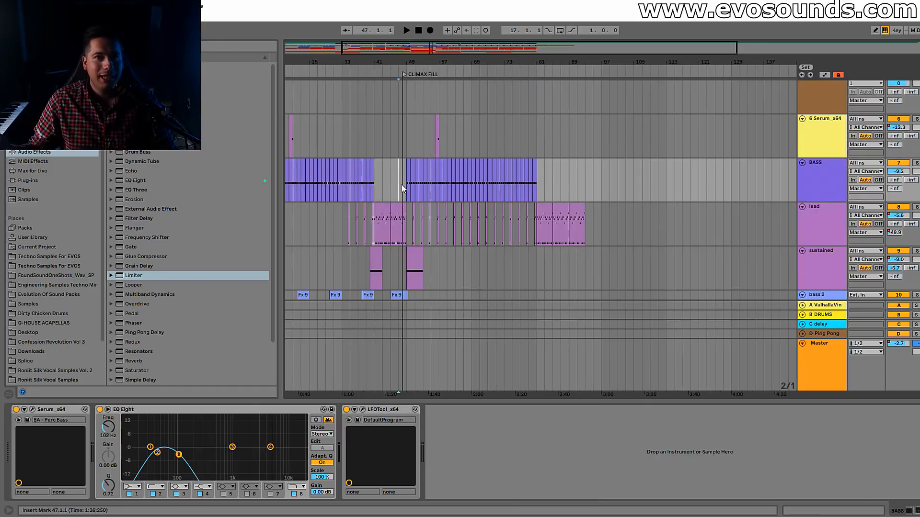
Play the climax from bar 48 and review the synth and drum tracks through the bar 57 transition.
left_click_drag(434, 62, 433, 76)
left_click(378, 97)
key("space")
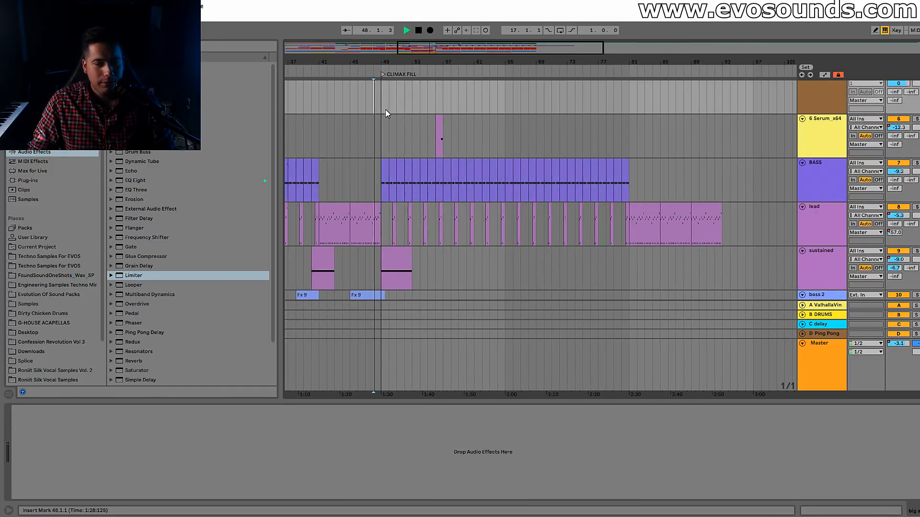
key("plus")
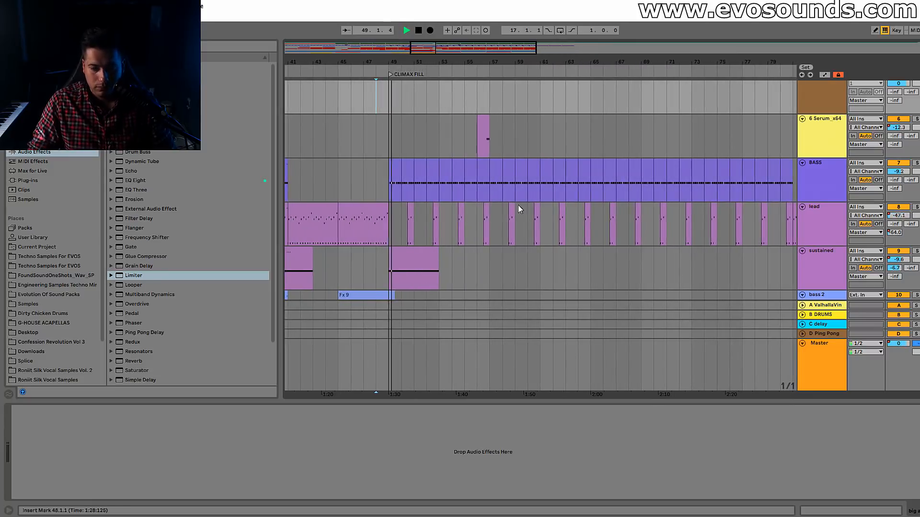
scroll(518, 206, "up", 3)
scroll(518, 205, "down", 10)
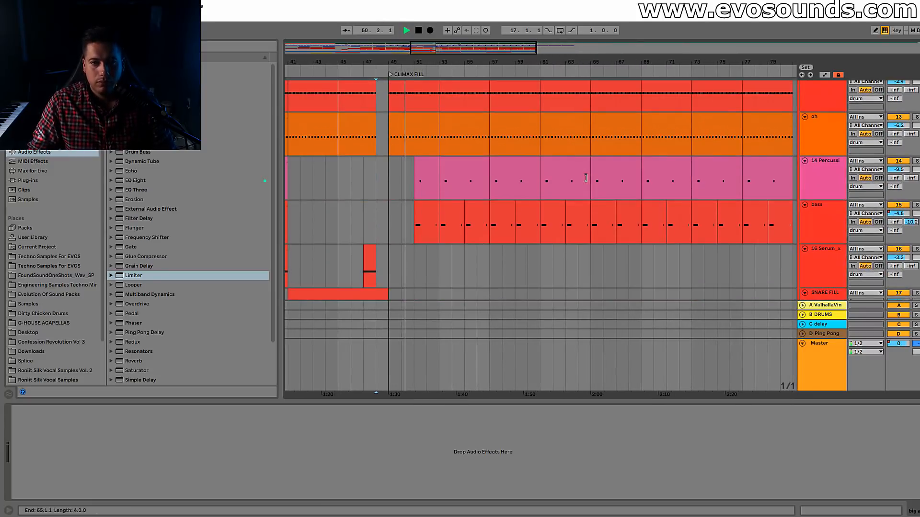
mouse_move(533, 62)
left_mouse_down()
mouse_move(523, 70)
mouse_move(515, 58)
left_mouse_up()
scroll(505, 203, "up", 10)
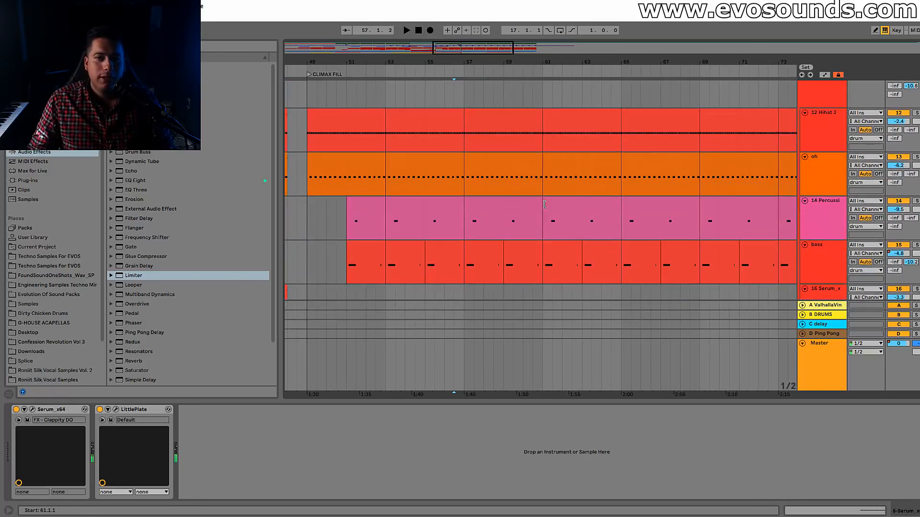
Copy the sustained clip from bar 49 to bars 57–61.
scroll(517, 204, "down", 2)
left_click(473, 203)
scroll(479, 198, "up", 6)
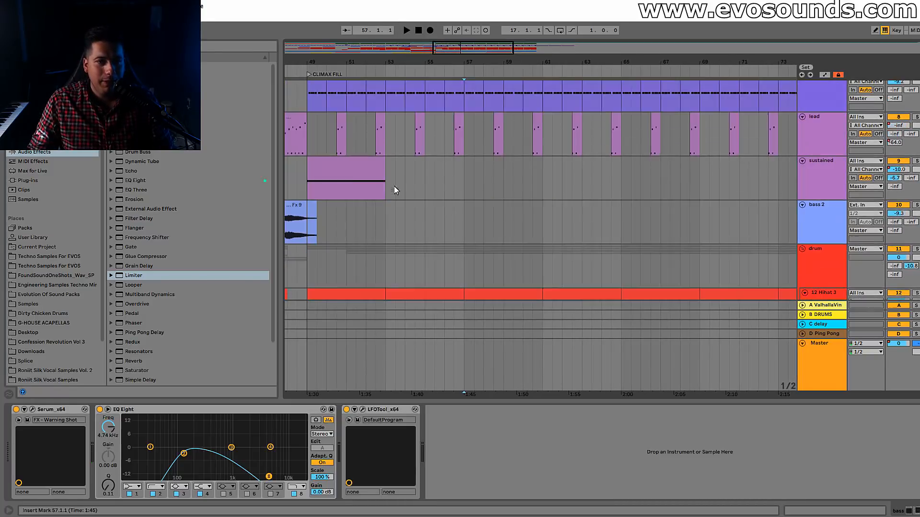
left_click(344, 162)
left_click_drag(326, 171, 483, 171, "ctrl")
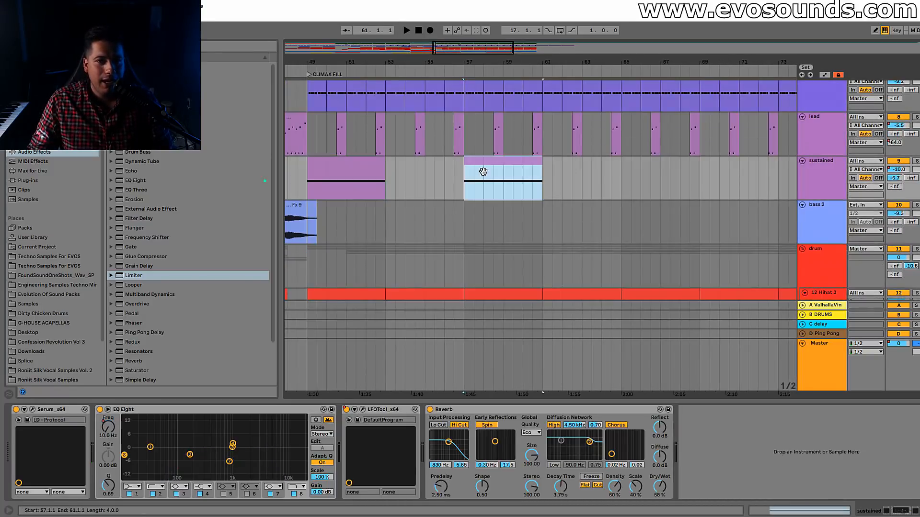
Check the sustained track's Serum settings, re-enable automation, and raise its Fil Cutoff curve to a peak at bar 57.
left_click(111, 425)
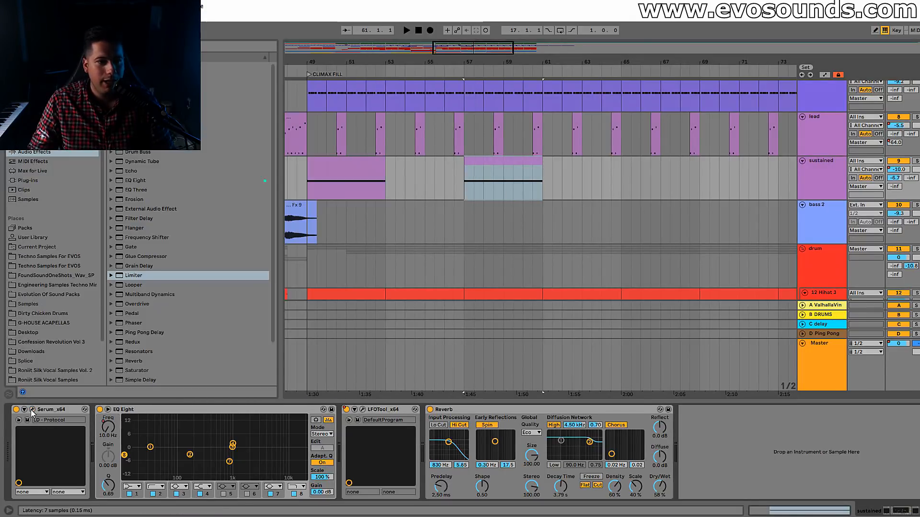
left_click(32, 410)
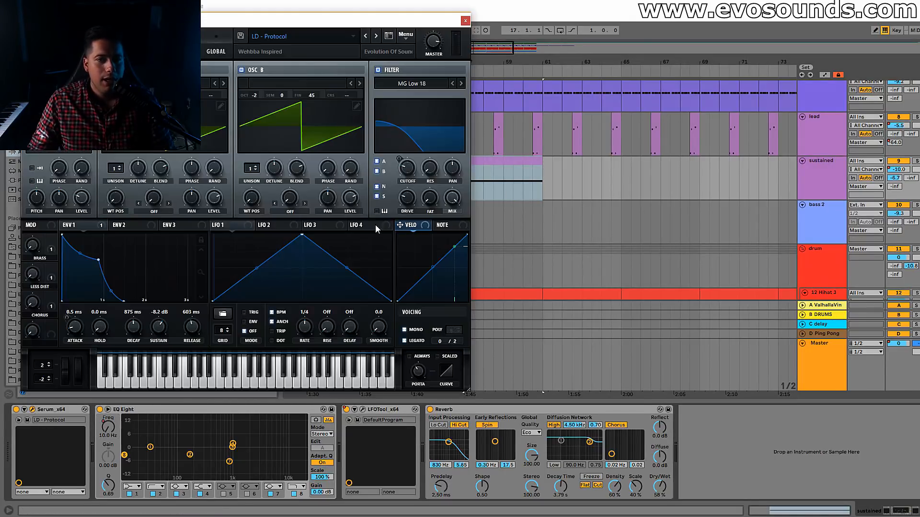
left_click(464, 20)
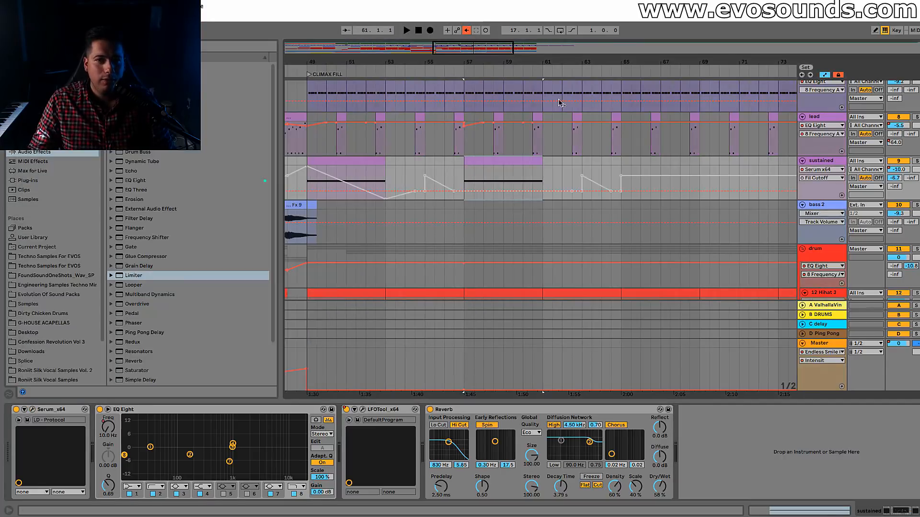
left_click(466, 30)
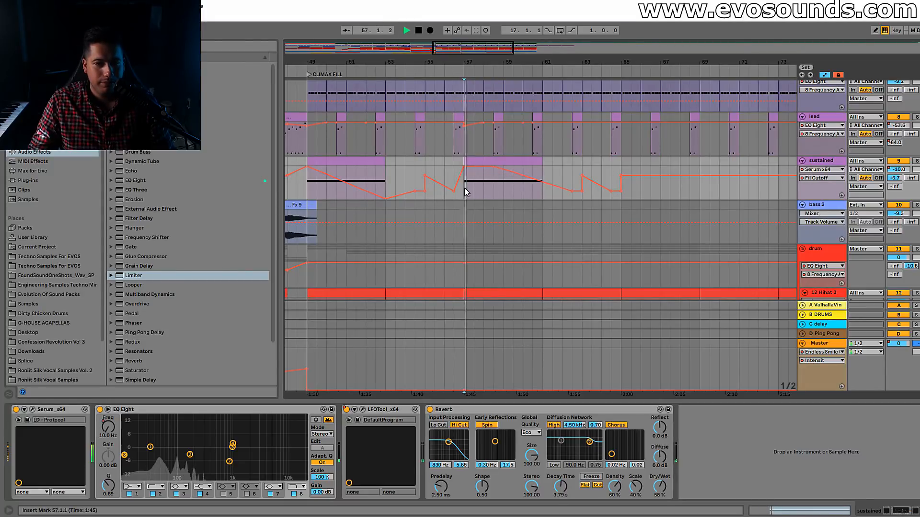
Shape the sustained track's EQ Eight band 8 frequency automation to rise from bar 57 to about bar 58 and fall to 10.0 Hz at bar 61.
left_click(107, 431)
left_click_drag(468, 200, 469, 194)
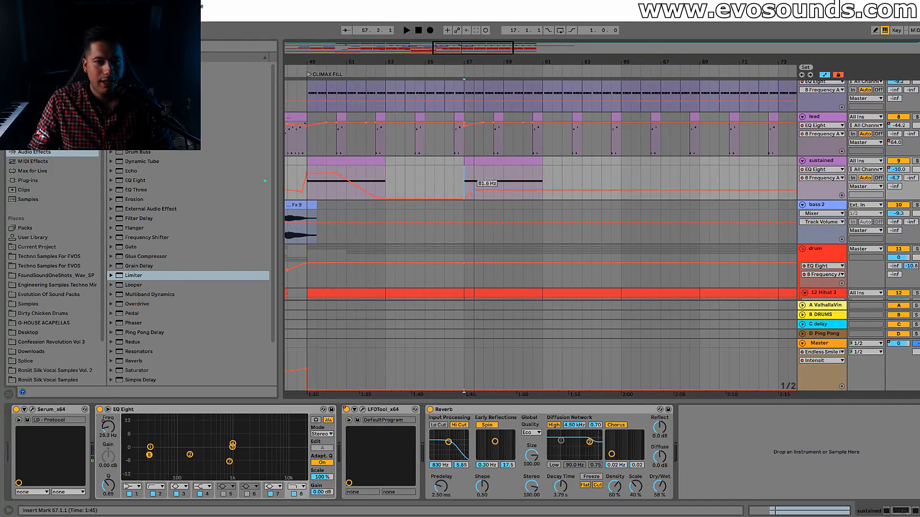
left_click_drag(477, 183, 476, 182)
left_click(458, 172)
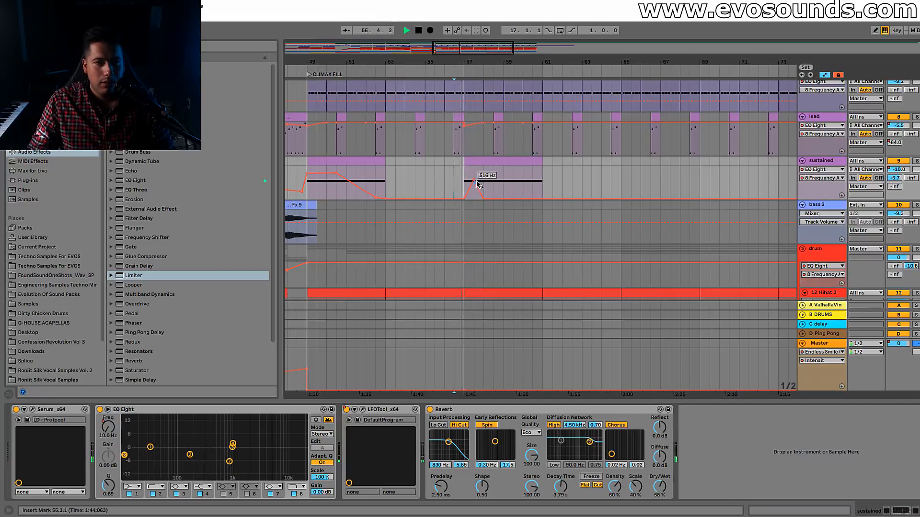
mouse_move(475, 181)
left_mouse_down()
mouse_move(494, 199)
mouse_move(484, 179)
left_mouse_up()
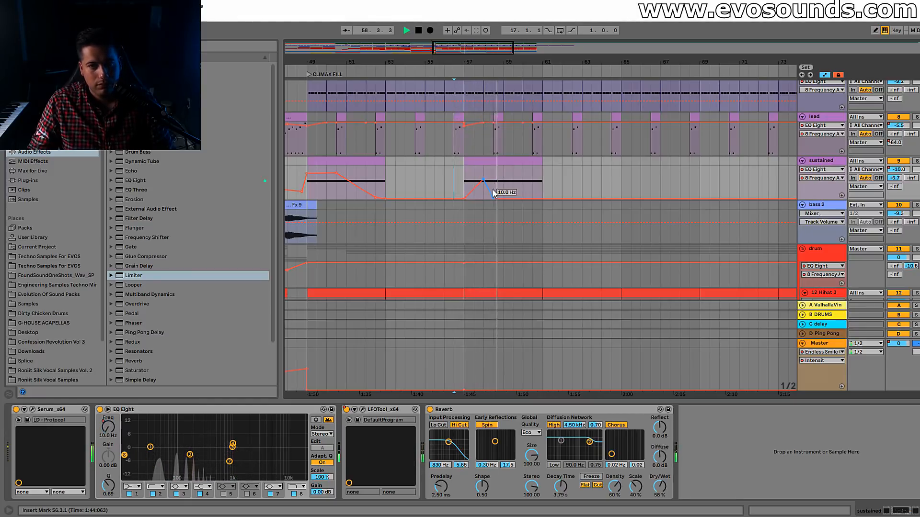
left_click_drag(495, 202, 542, 197)
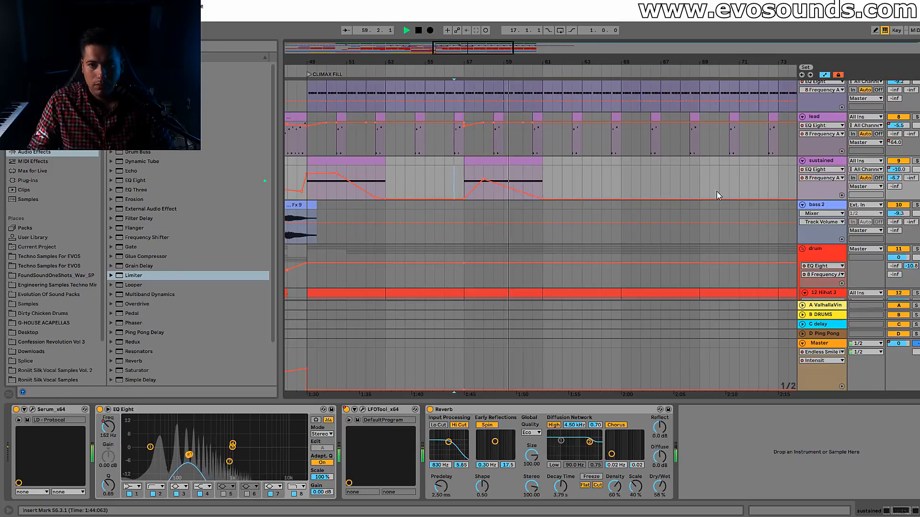
Stop playback, insert a MIDI track named ARP below the sustained track, and load Serum onto it.
scroll(531, 201, "down", 1)
scroll(538, 215, "down", 2)
scroll(671, 230, "up", 4)
key("space")
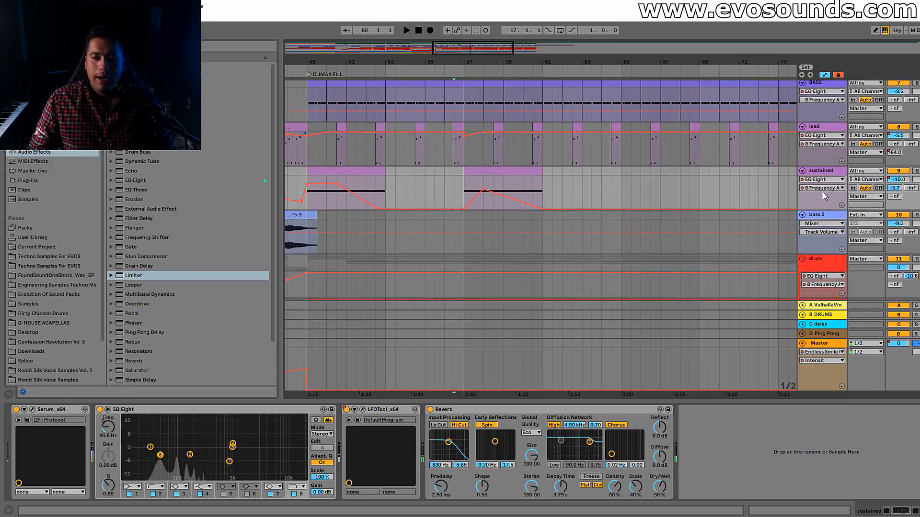
key("ctrl+shift+t")
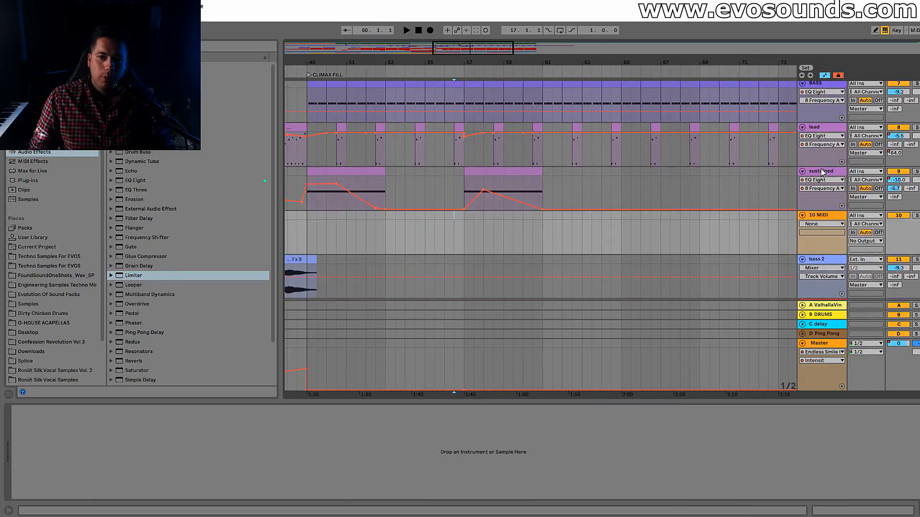
type("ARP")
key("Return")
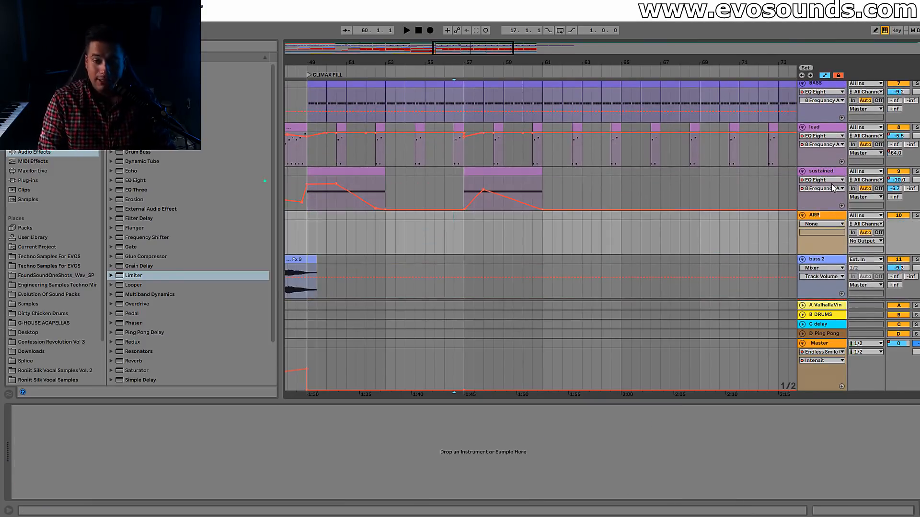
left_click(62, 182)
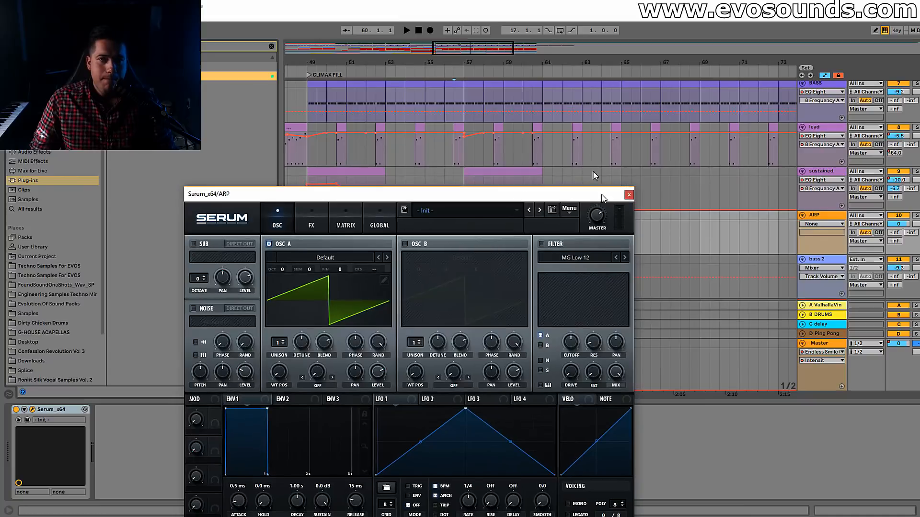
Copy the lead clip before bar 49 onto the ARP track at bar 57 and play it with the track volume at -11.2 dB.
scroll(593, 171, "down", 2)
left_click(332, 126)
left_click_drag(454, 194, 437, 312)
left_click(496, 223)
key("space")
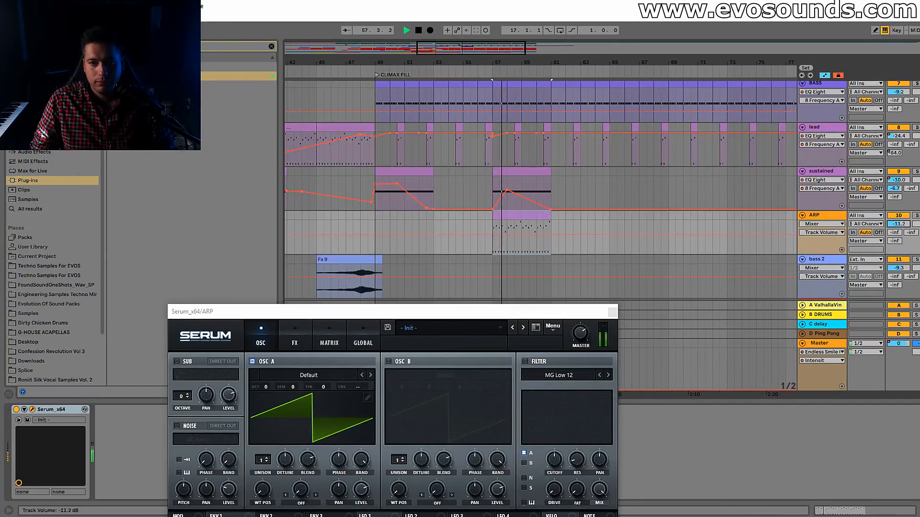
Load the preset LD - C968 into the ARP track's Serum.
key("plus")
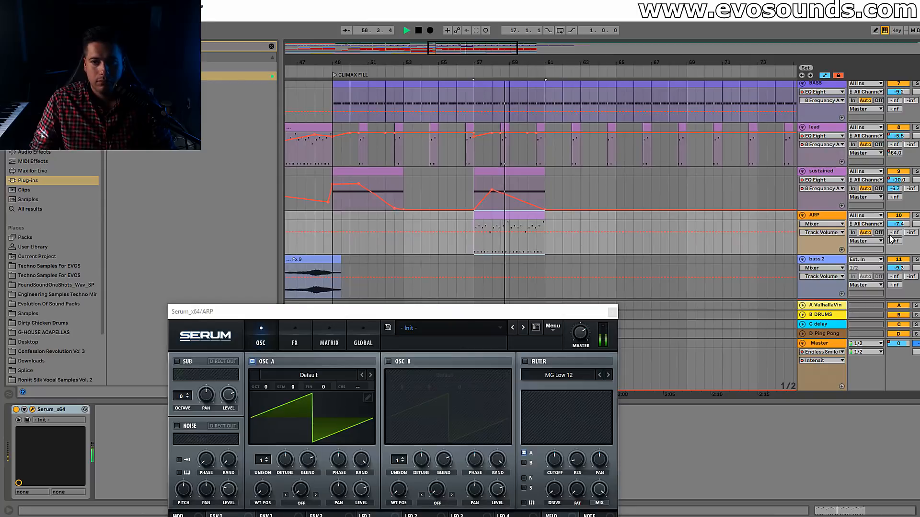
left_click(517, 217)
left_click_drag(491, 311, 492, 170)
left_click(448, 185)
mouse_move(491, 316)
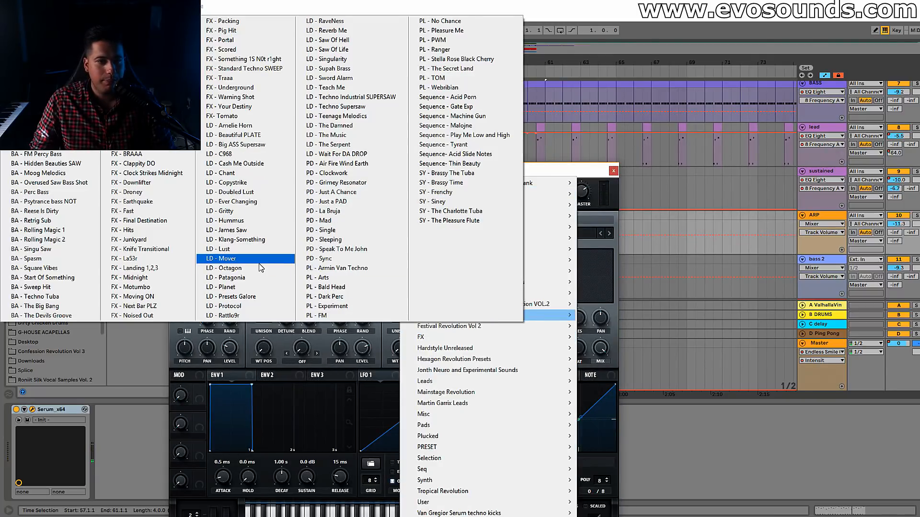
left_click(230, 153)
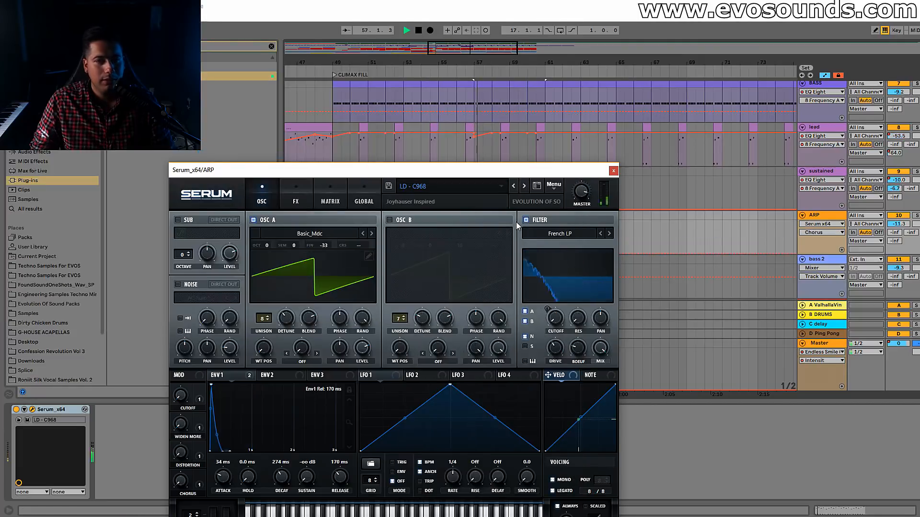
Audition the following Serum lead presets on ARP, settle on LD - James Saw, and set the track volume to -4.0 dB.
left_click(524, 186)
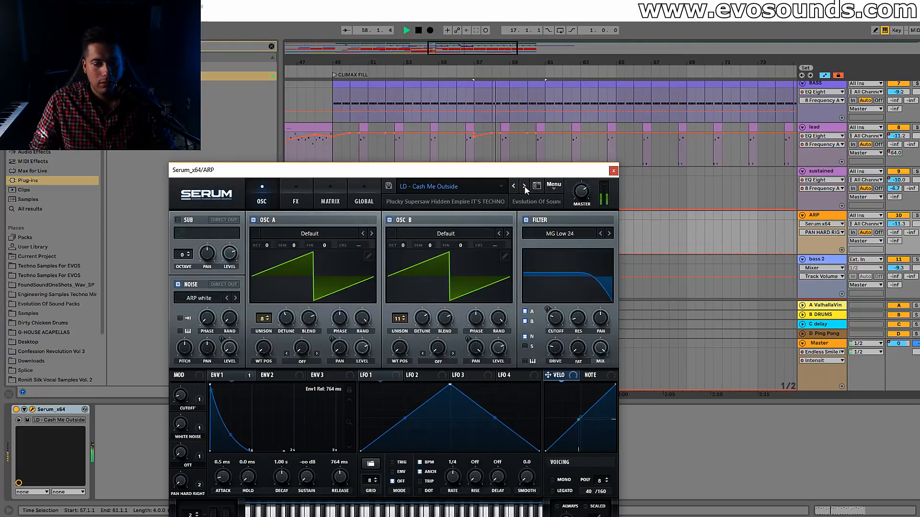
left_click_drag(899, 224, 899, 231)
left_click(524, 185)
left_click(524, 186)
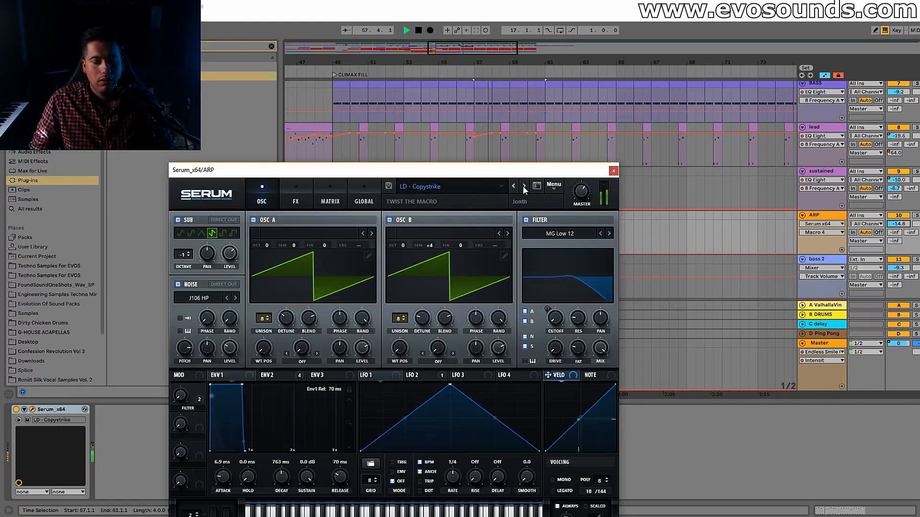
left_click(524, 186)
left_click(524, 186)
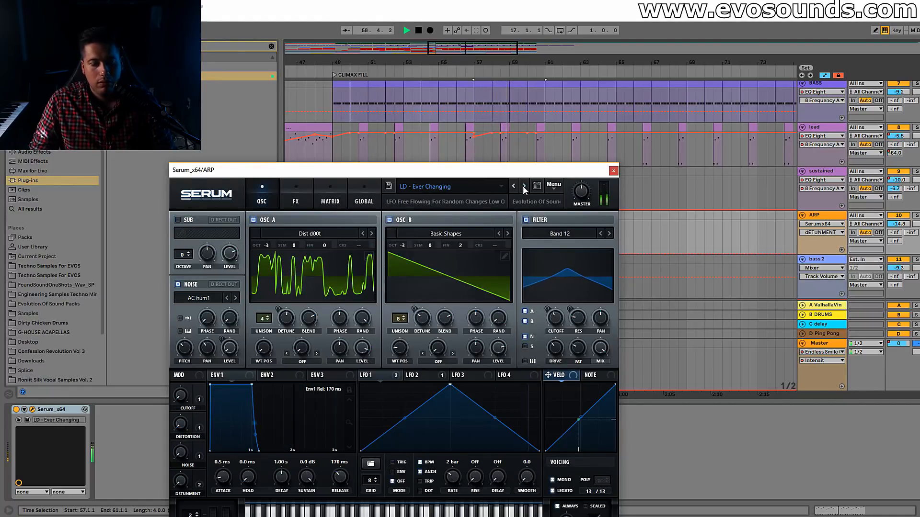
left_click_drag(898, 224, 898, 211)
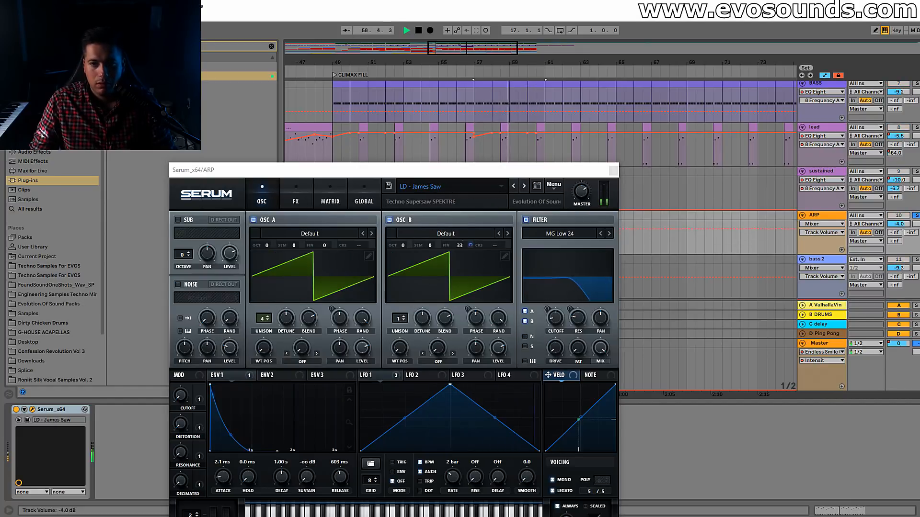
left_click(616, 172)
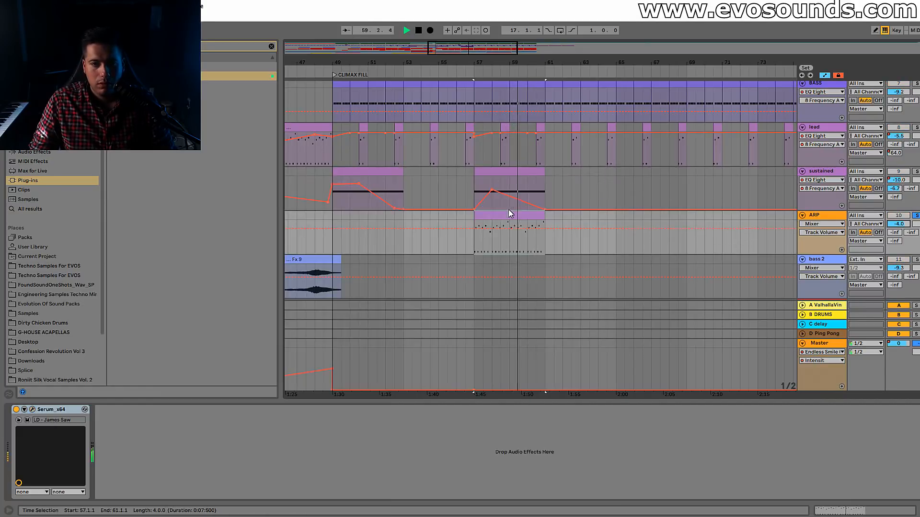
Add an EQ Eight with a 344 Hz low cut and the lead track's LFOTool to ARP, deleting the copied Device On automation.
left_click(80, 152)
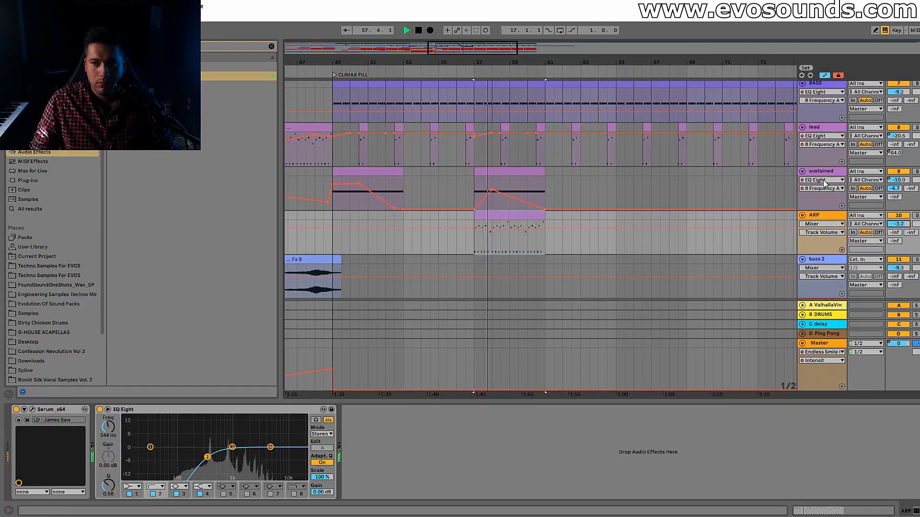
left_click(824, 129)
left_click(429, 409)
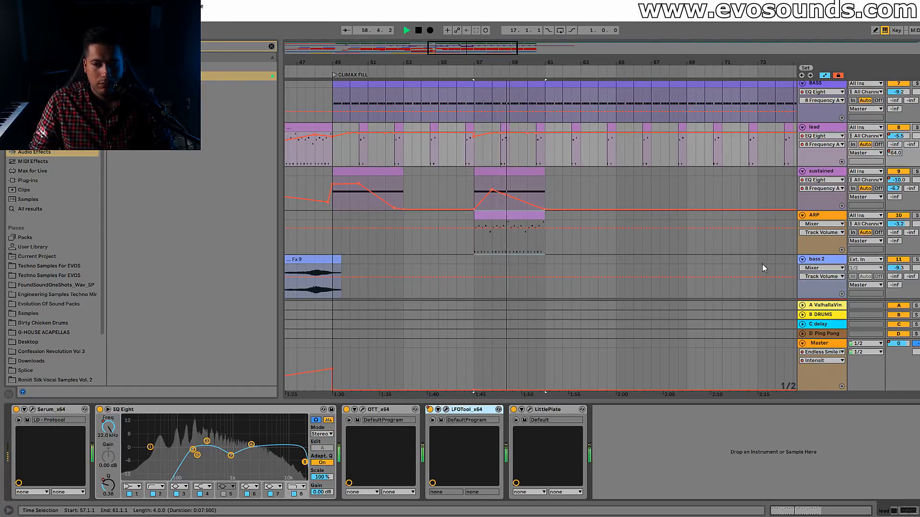
left_click(822, 216)
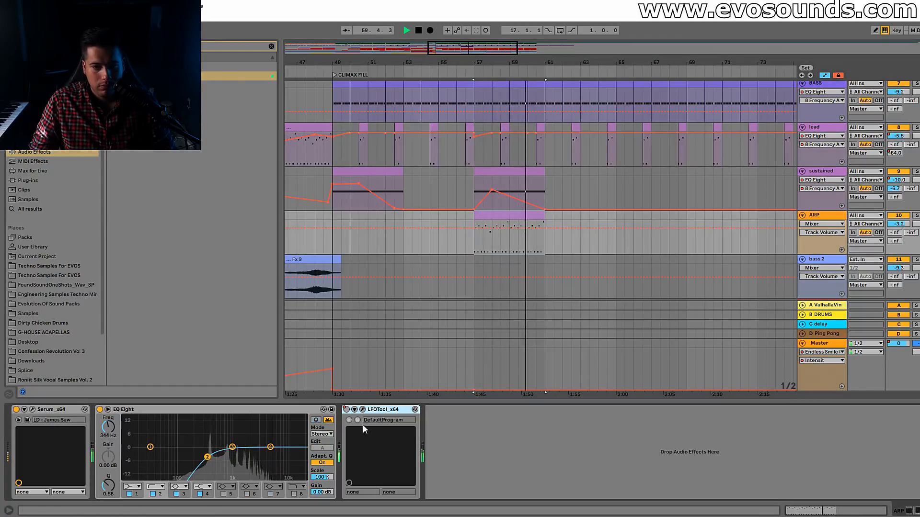
left_click(363, 410)
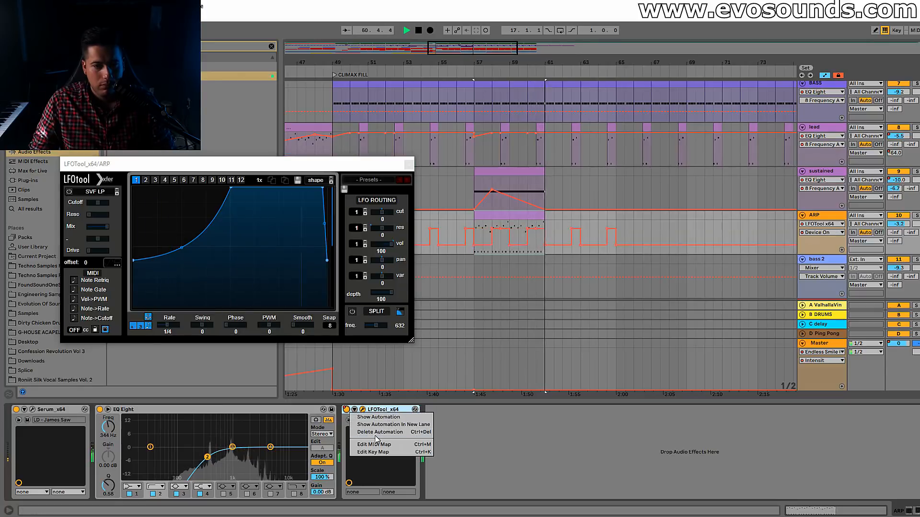
key("space")
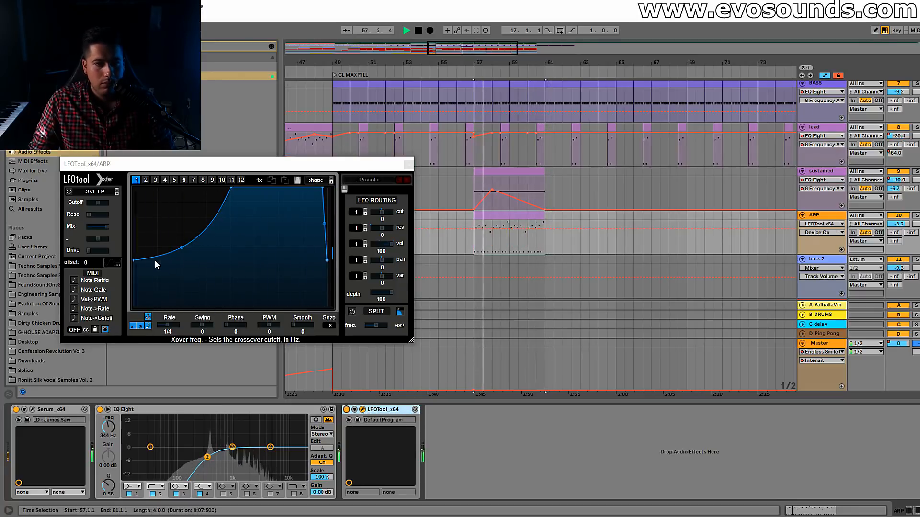
left_click(407, 166)
key("space")
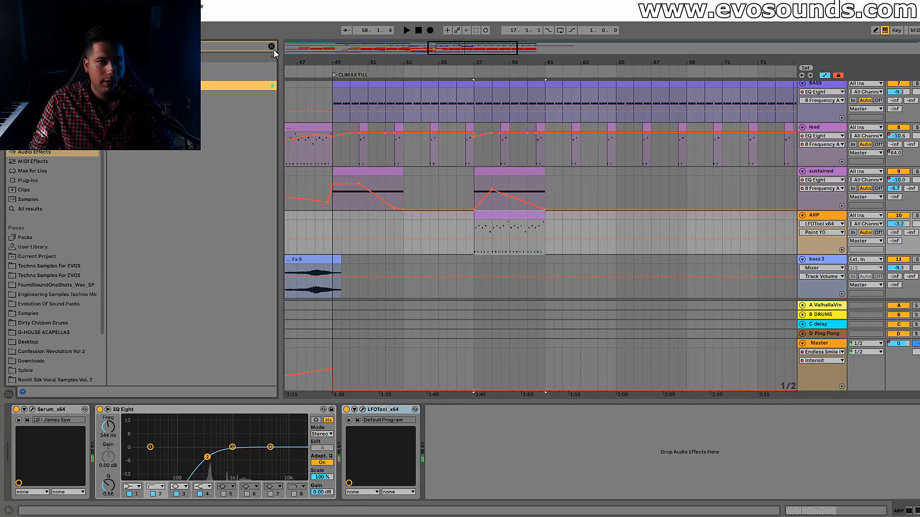
Raise the ARP track's send A to -10.8 dB and its volume to 1.0 dB during playback.
key("space")
key("Tab")
left_click_drag(453, 398, 496, 396)
left_click_drag(446, 216, 446, 215)
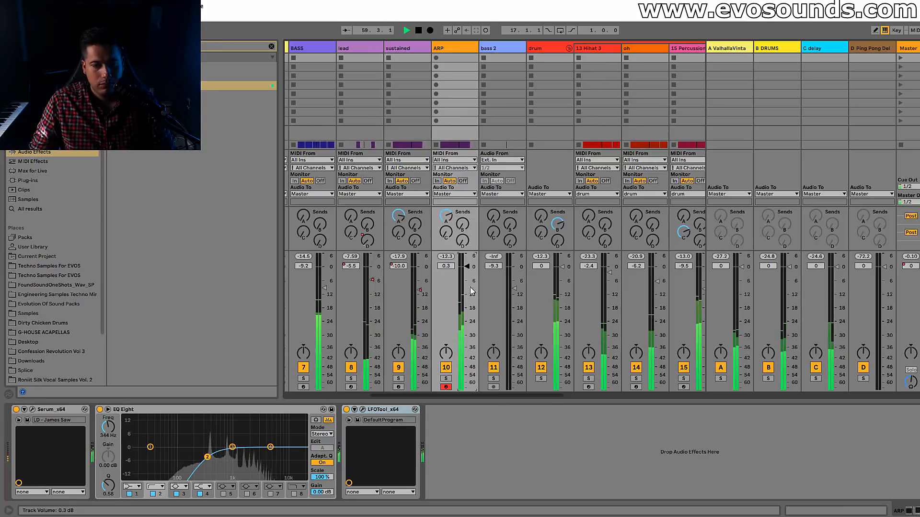
key("Tab")
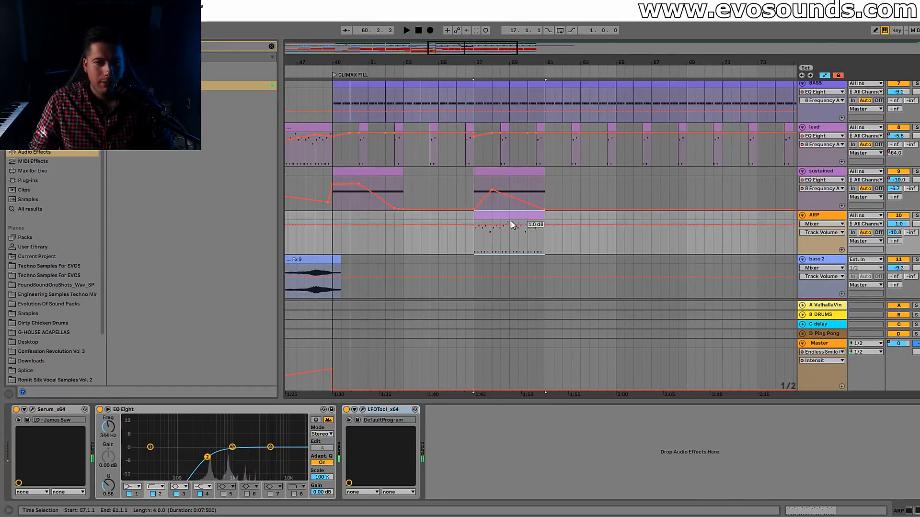
Transpose all notes in the ARP clip down two octaves so they span G1 to A#2, keeping their original lengths.
key("space")
key("shift+Tab")
left_click_drag(384, 400, 383, 177)
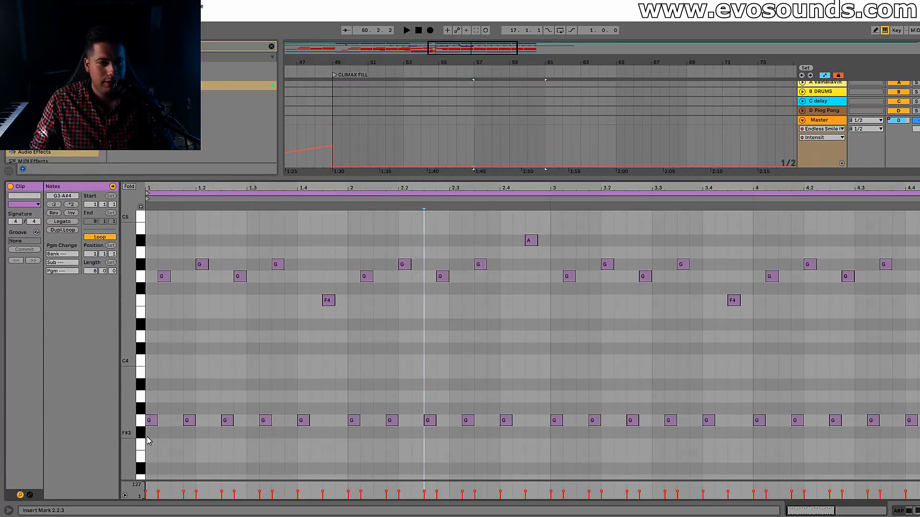
key("ctrl+a")
key("shift+Down")
key("shift+Right")
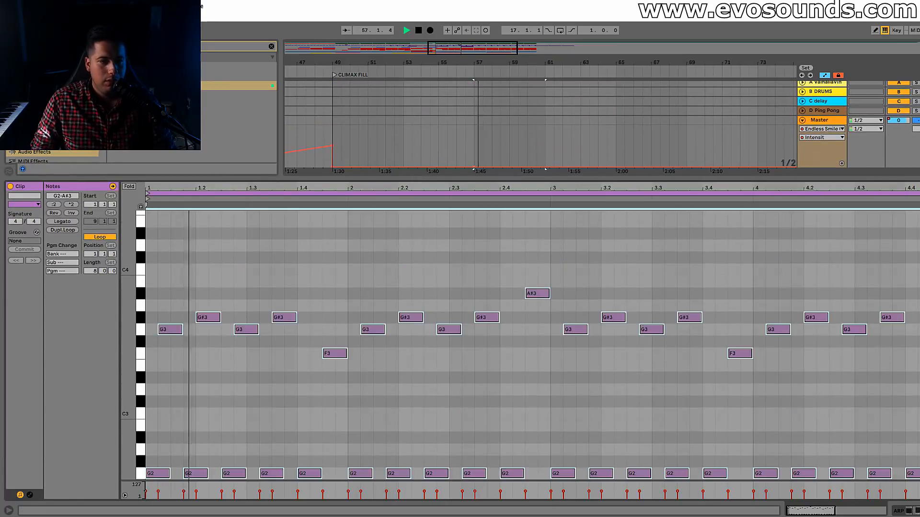
key("shift+Left")
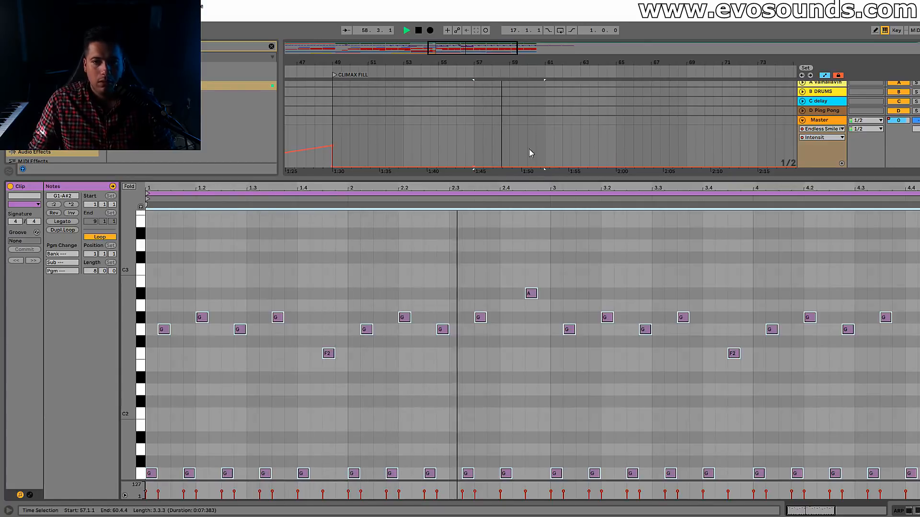
Return to the full arrangement and duplicate the ARP clip four times so it runs from bar 57 to bar 77.
left_click_drag(551, 180, 553, 460)
scroll(554, 224, "up", 2)
left_click(507, 166)
key("ctrl+d")
key("ctrl+d")
key("ctrl+d")
key("ctrl+d")
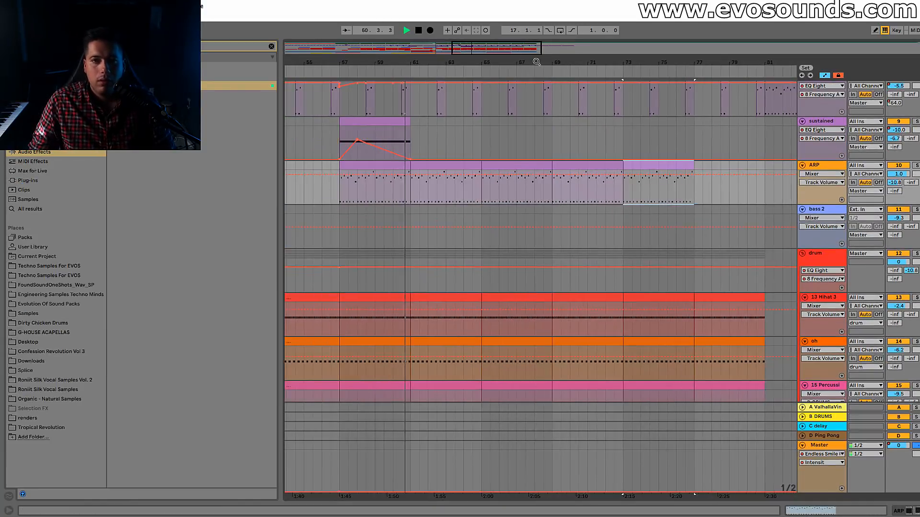
Enable a band 8 high cut in ARP's EQ Eight and automate its frequency to rise from bar 57 to 22.0 kHz around bar 65.
left_click_drag(538, 62, 566, 48)
left_click(470, 166)
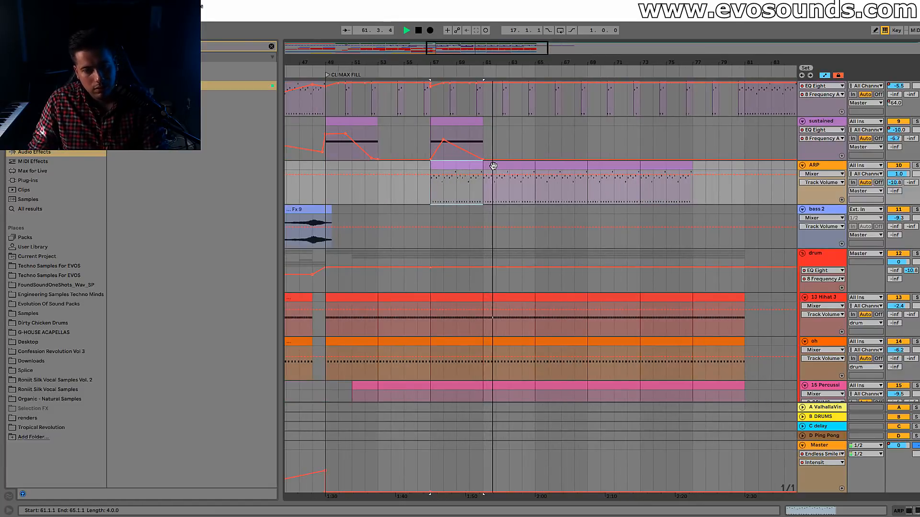
left_click(823, 166)
left_click(823, 166)
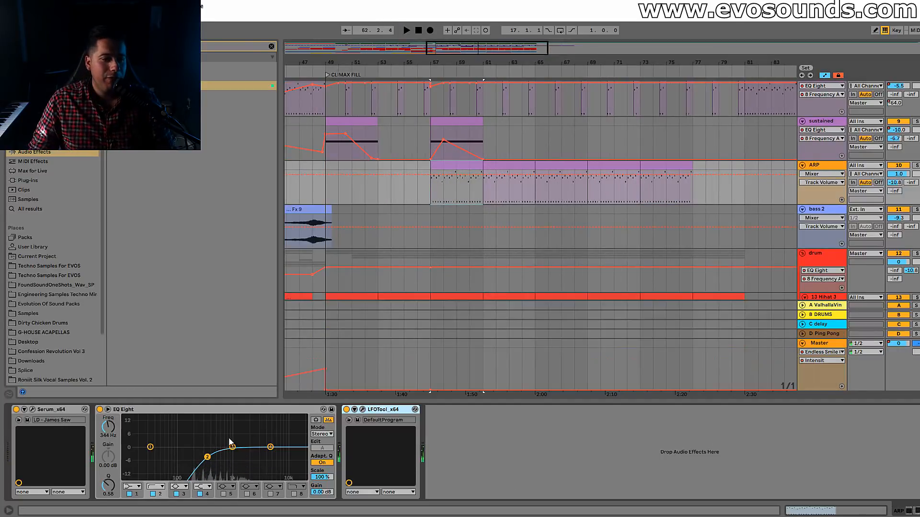
left_click(293, 495)
left_click_drag(436, 188, 535, 171)
key("space")
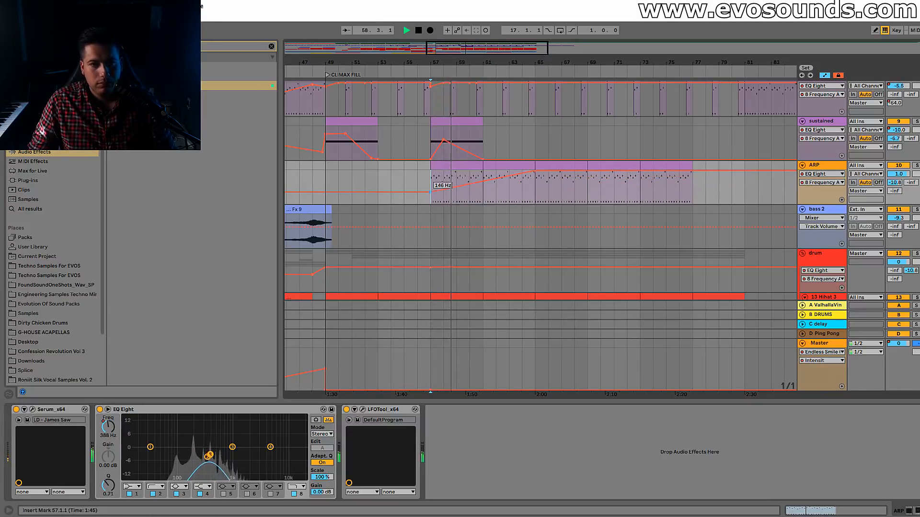
scroll(450, 191, "up", 2)
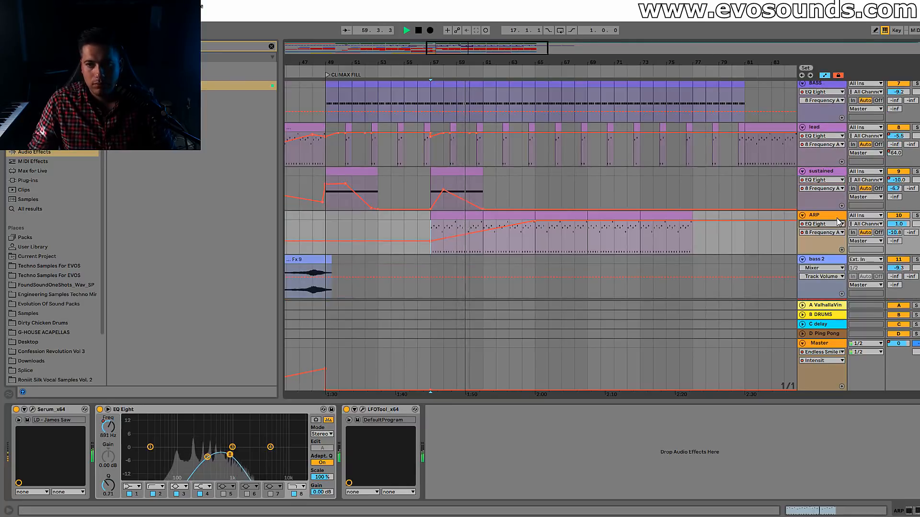
Solo ARP and audition its Serum presets from LD - Klang-Something through LD - Mover, keeping the clips in view.
left_click(830, 216)
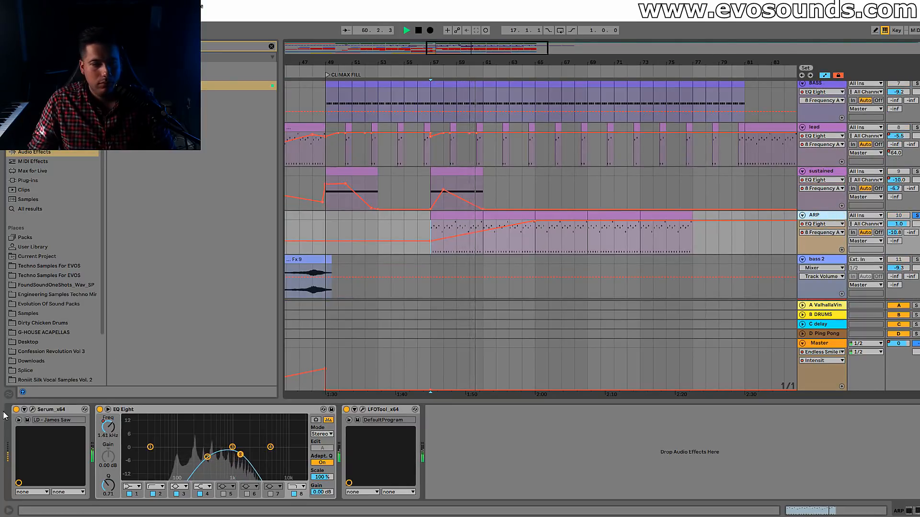
left_click(32, 409)
left_click(523, 165)
key("space")
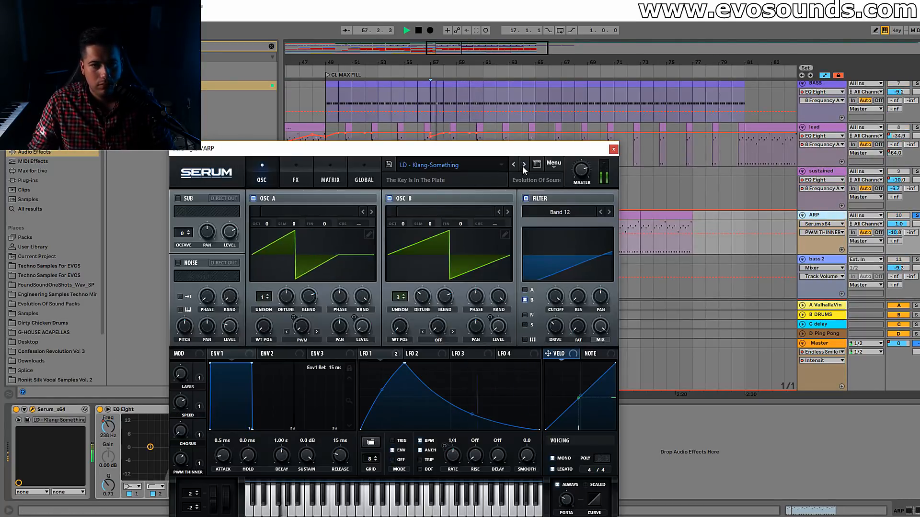
left_click(522, 165)
left_click(523, 165)
left_click_drag(550, 150, 368, 157)
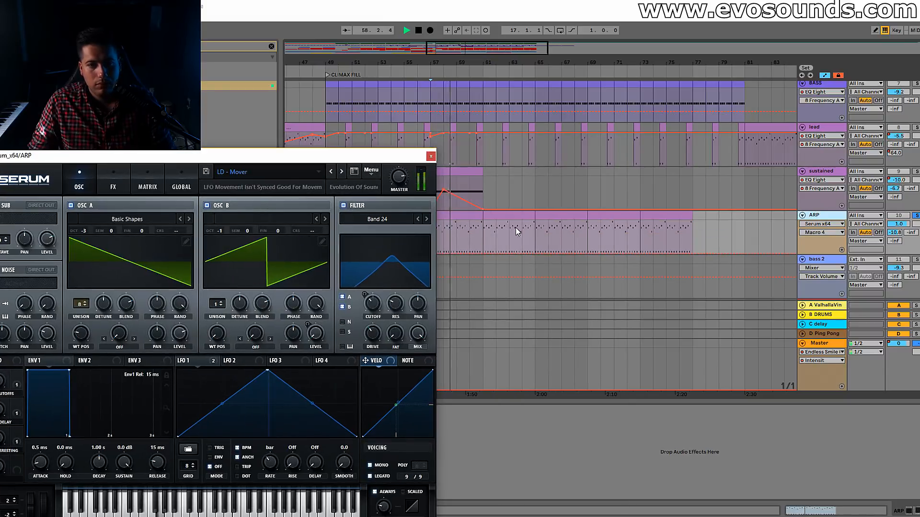
Continue through the Serum presets from bar 65, choose LD - Saw Of Life, and unsolo ARP.
left_click(341, 171)
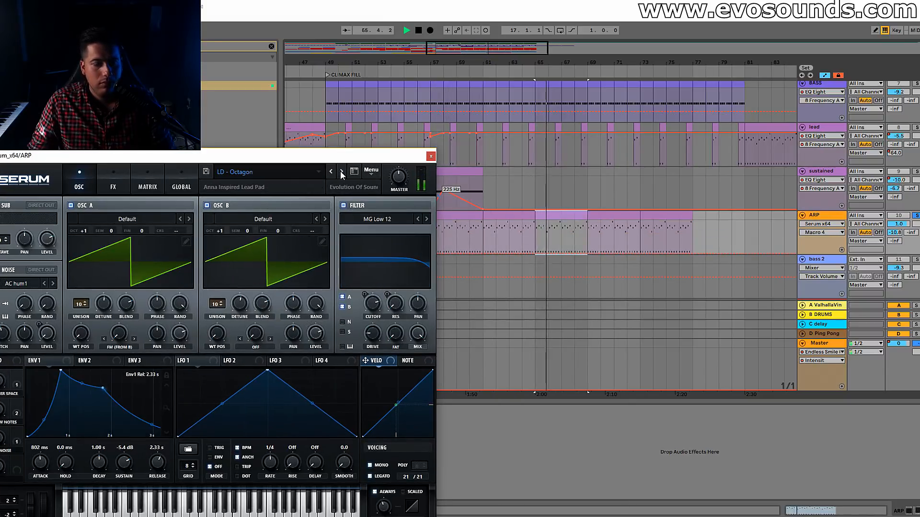
left_click(341, 171)
left_click(341, 171)
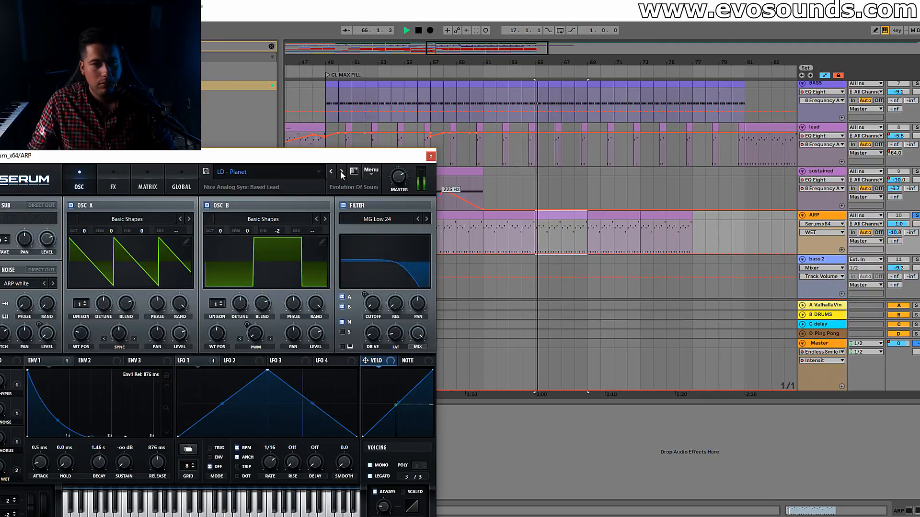
left_click(341, 171)
left_click(341, 171)
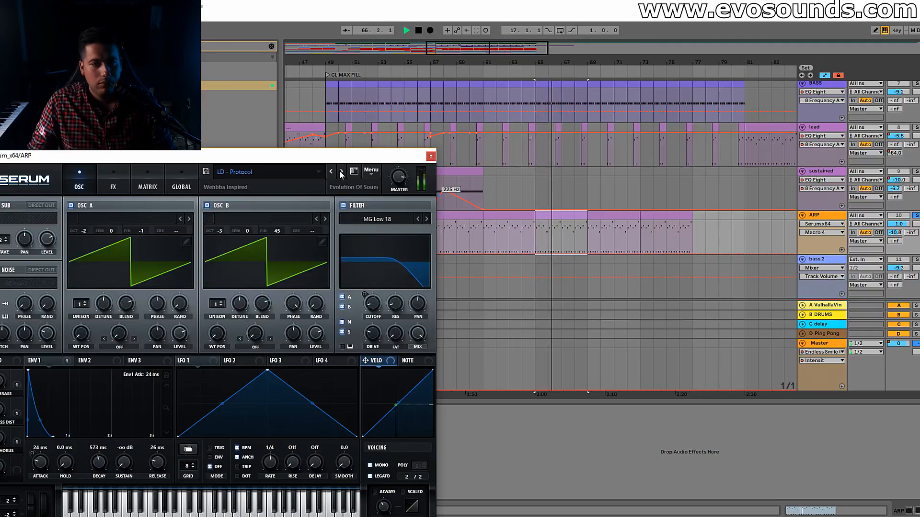
left_click(341, 172)
left_click(341, 171)
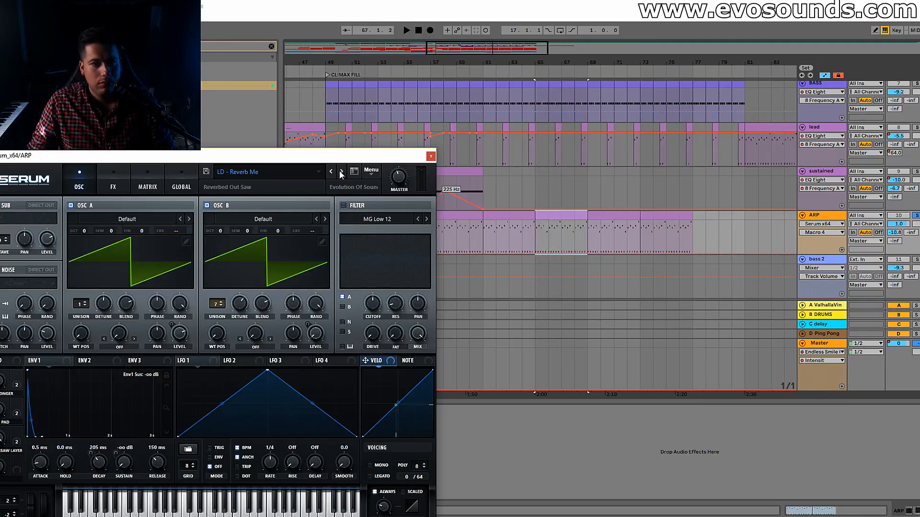
left_click(341, 171)
key("space")
left_click(916, 216)
left_click(431, 156)
Show the lead track's Serum Fil Cutoff automation, re-enable automation, and play from bar 65.
left_click_drag(497, 53, 518, 56)
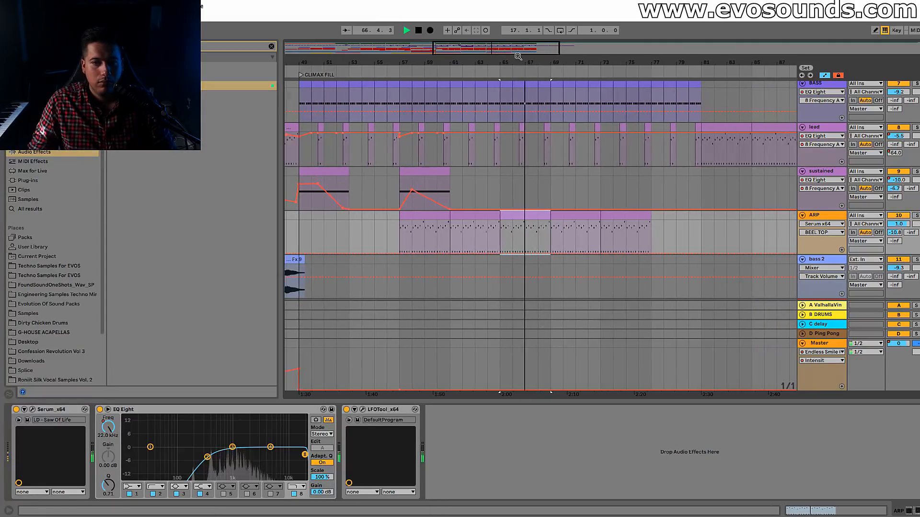
left_click(725, 140)
key("space")
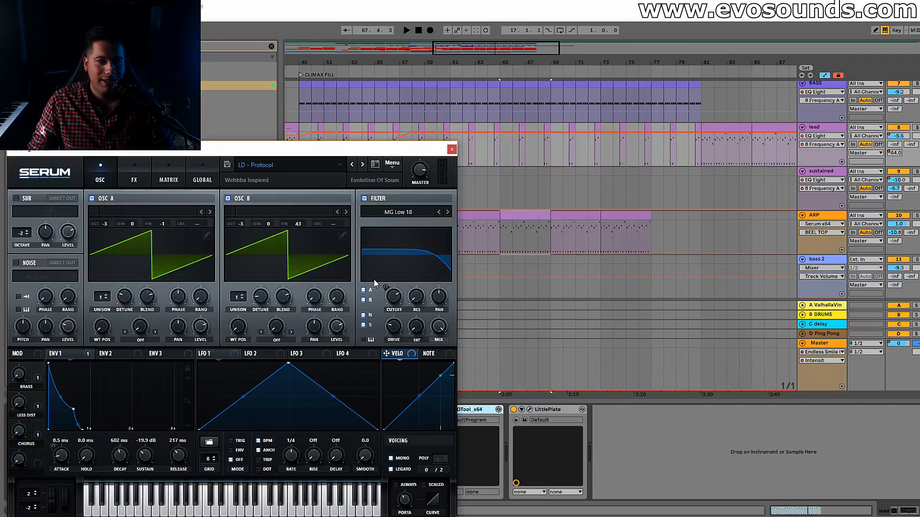
left_click(393, 296)
left_click(452, 150)
left_click(466, 30)
left_click(500, 146)
key("space")
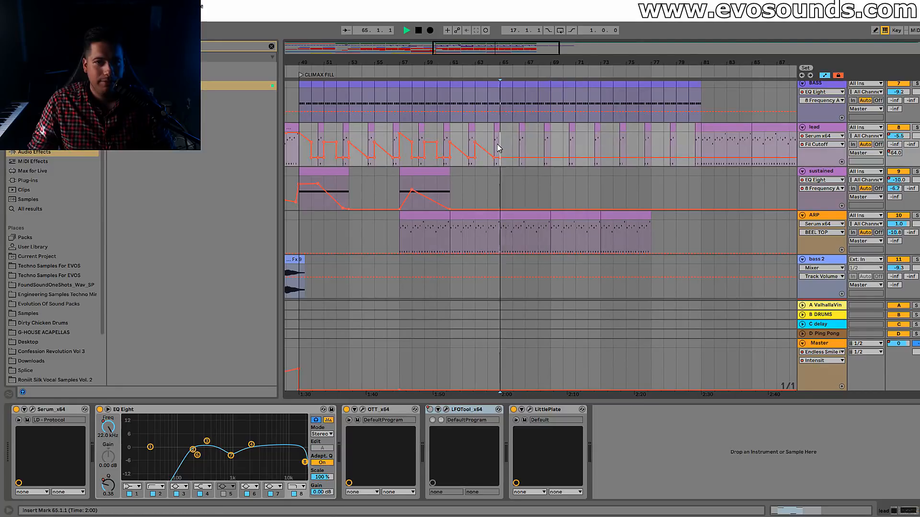
Flatten the lead's Fil Cutoff automation from about bar 51 to bar 65 by deleting its raised breakpoints.
left_click(450, 142)
left_click(437, 143)
left_click(425, 142)
left_click(400, 134)
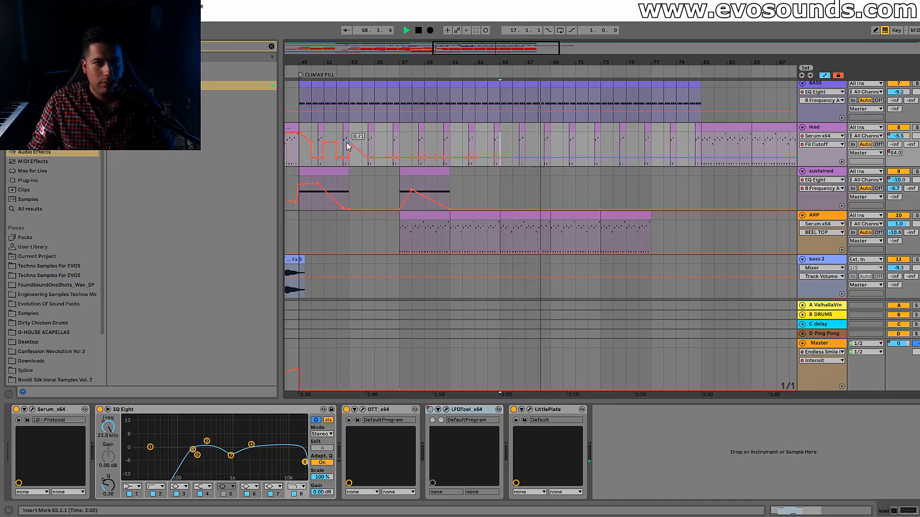
left_click(336, 143)
left_click(324, 143)
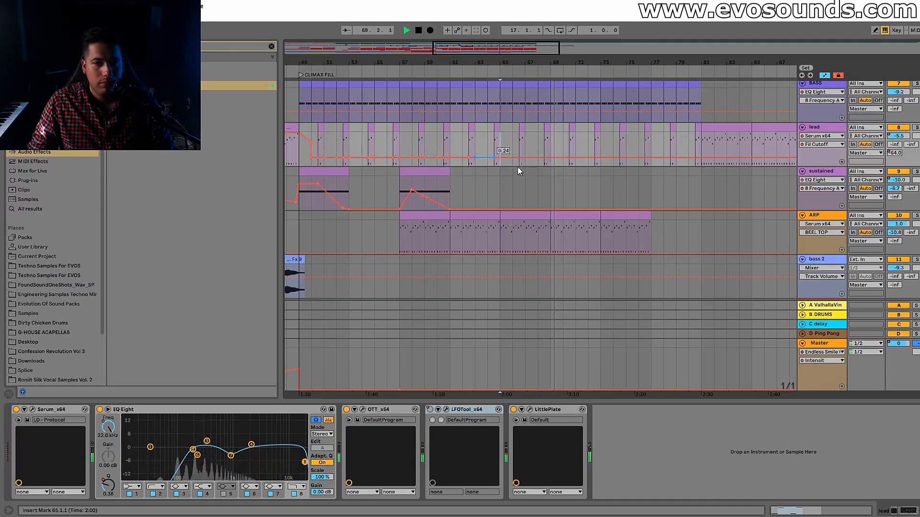
Clear the lead's LFOTool Device On automation from bar 49 to 68, switch the device on from about bar 49, and play from bar 60.
left_click(430, 411)
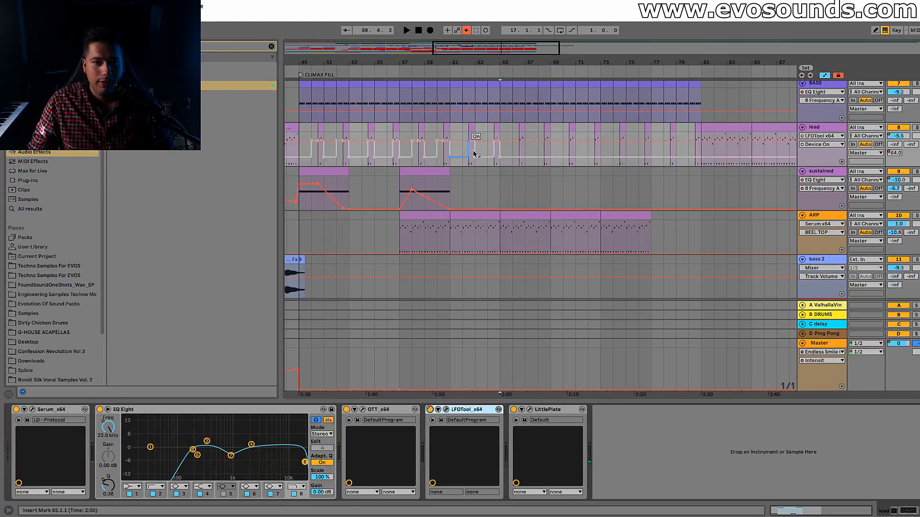
left_click_drag(306, 150, 533, 145)
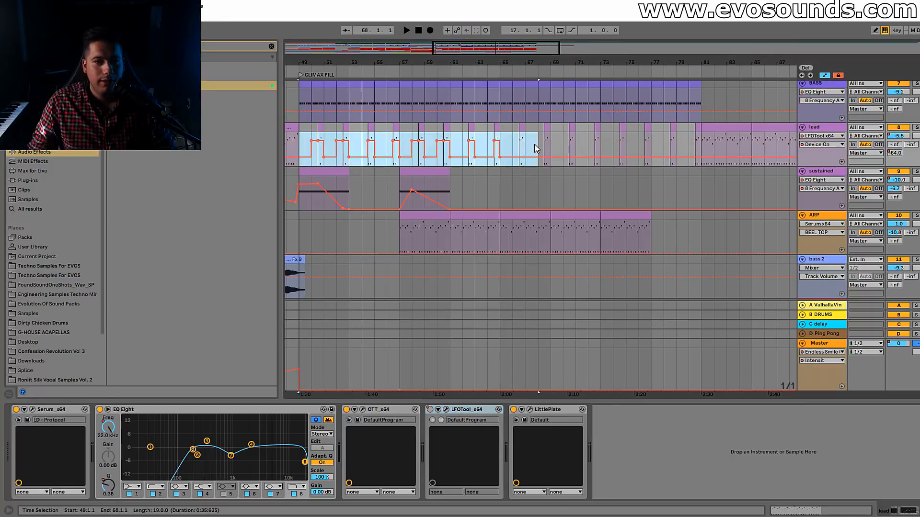
key("Delete")
left_click(305, 157)
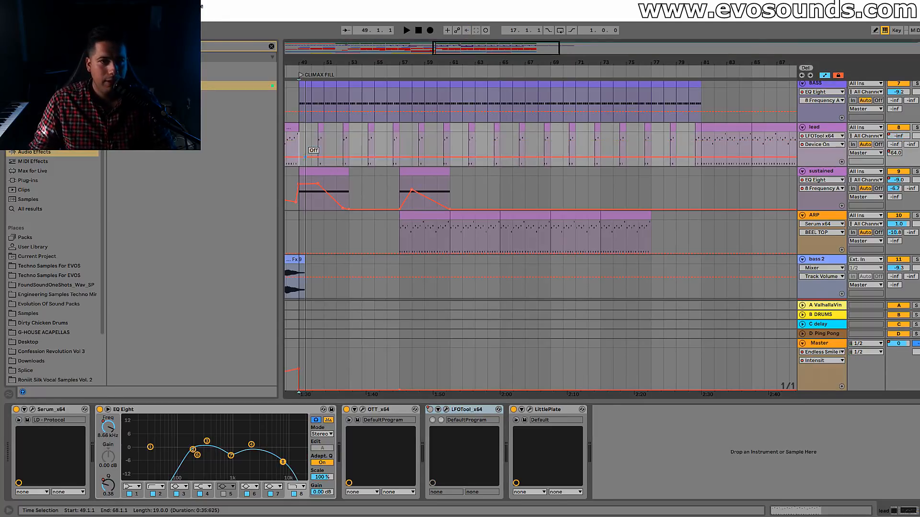
left_click(436, 159)
key("space")
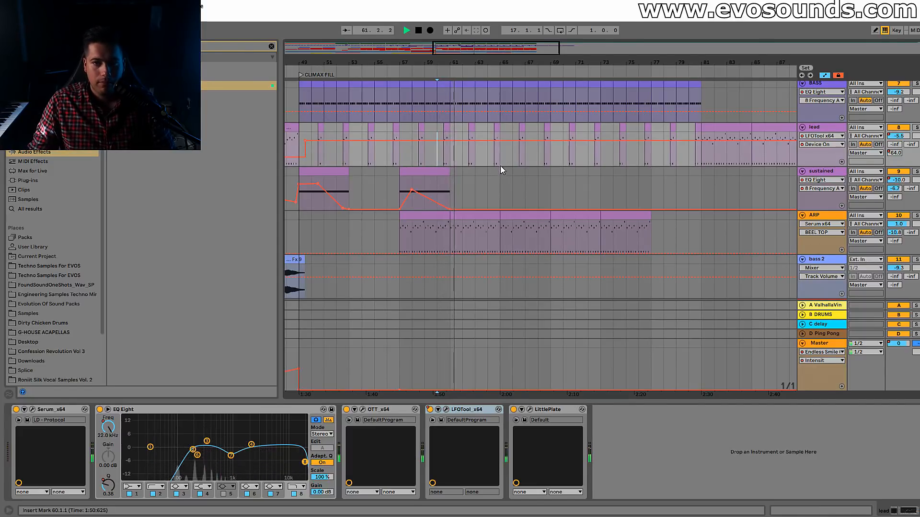
Review the ARP track and its EQ Eight high cut alongside the other tracks during playback.
scroll(879, 214, "down", 1)
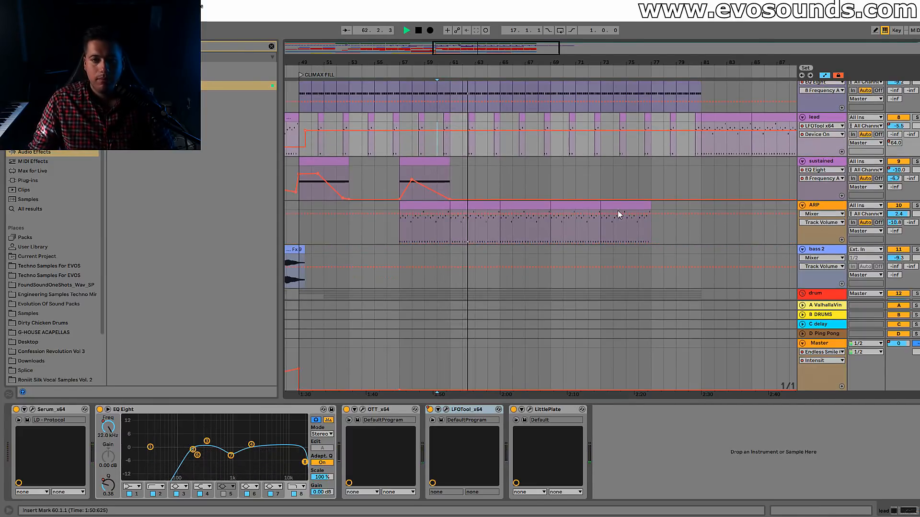
scroll(465, 187, "up", 6)
scroll(440, 240, "down", 7)
left_click(822, 197)
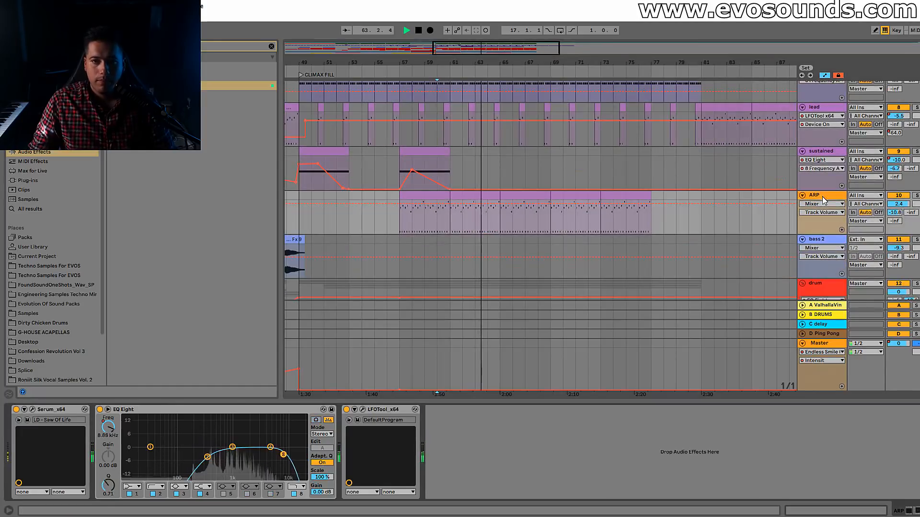
scroll(556, 208, "up", 8)
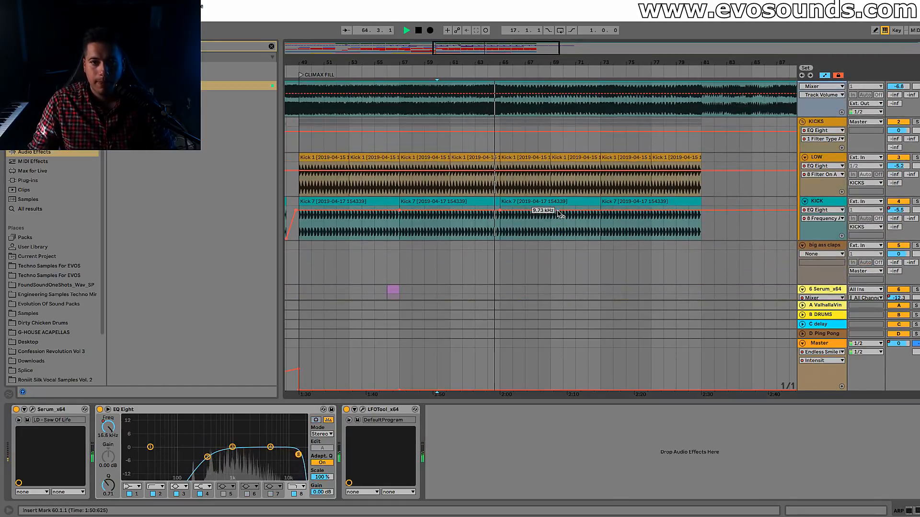
scroll(560, 215, "down", 12)
key("space")
Copy the KSHMR_Long_Sweep_02 clip on WHIUTE NOI to bars 57 to 65 and play back.
scroll(465, 201, "down", 10)
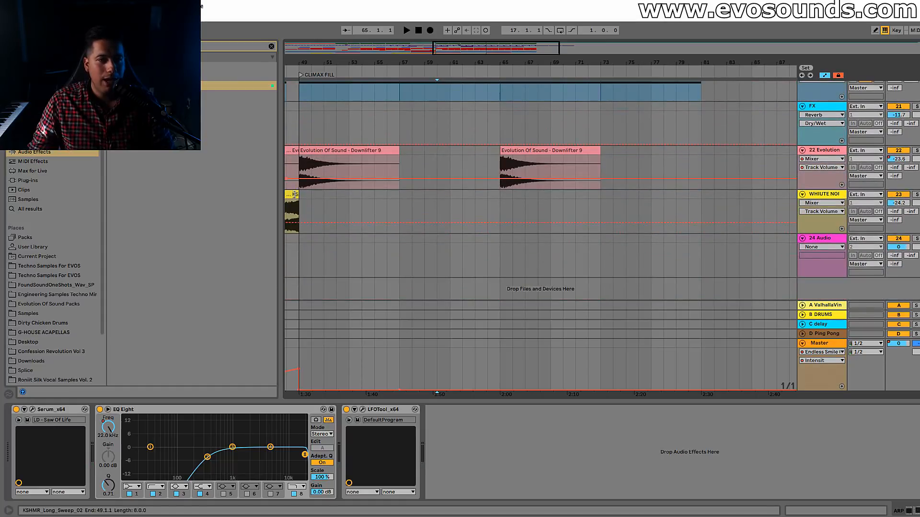
left_click(294, 195)
key("ctrl+c")
left_click(440, 197)
key("ctrl+v")
left_click_drag(471, 194, 442, 197)
left_click(486, 144)
key("space")
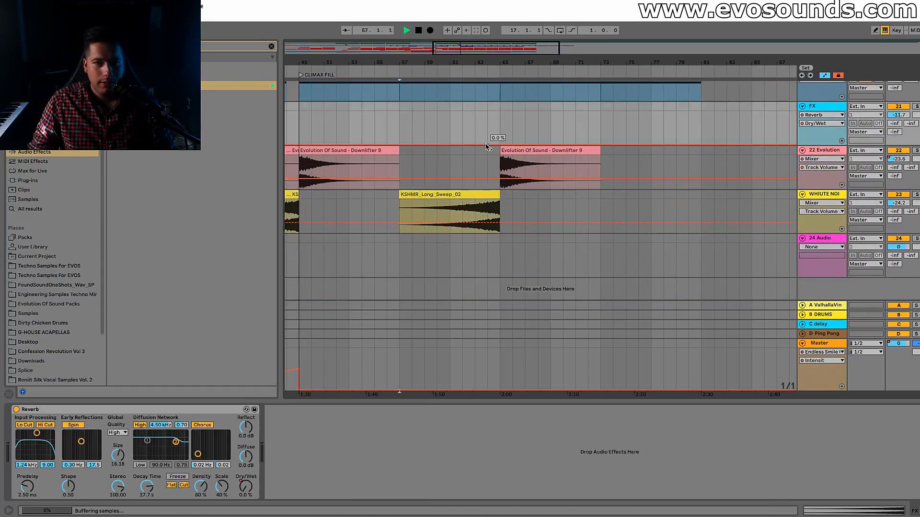
Delete the percussion and drum-group bass clips from bar 65 to bar 81 and play from bar 65.
left_click_drag(508, 55, 552, 36)
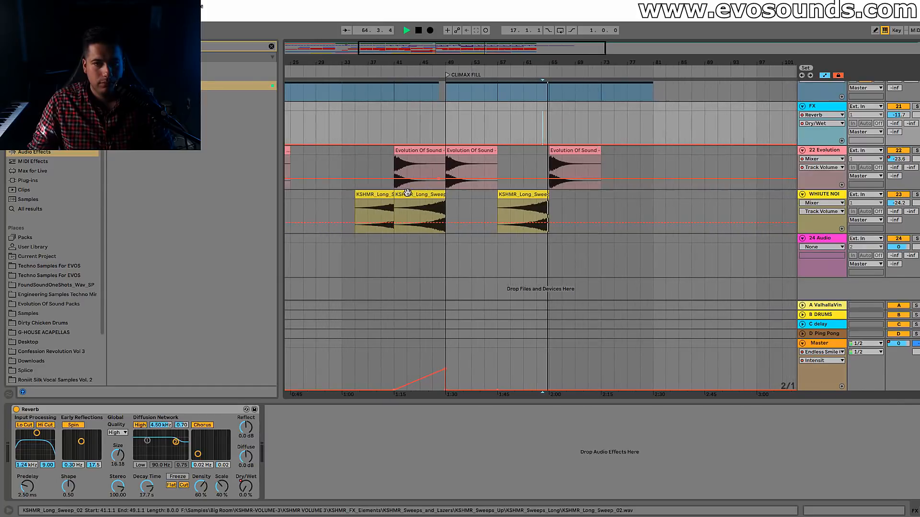
scroll(528, 212, "up", 5)
scroll(551, 214, "up", 5)
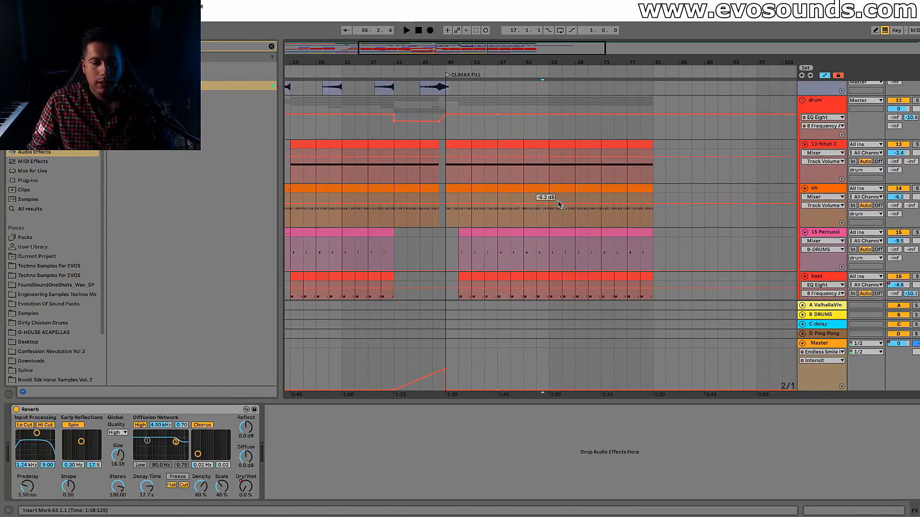
key("space")
left_click(551, 192)
scroll(586, 198, "down", 2)
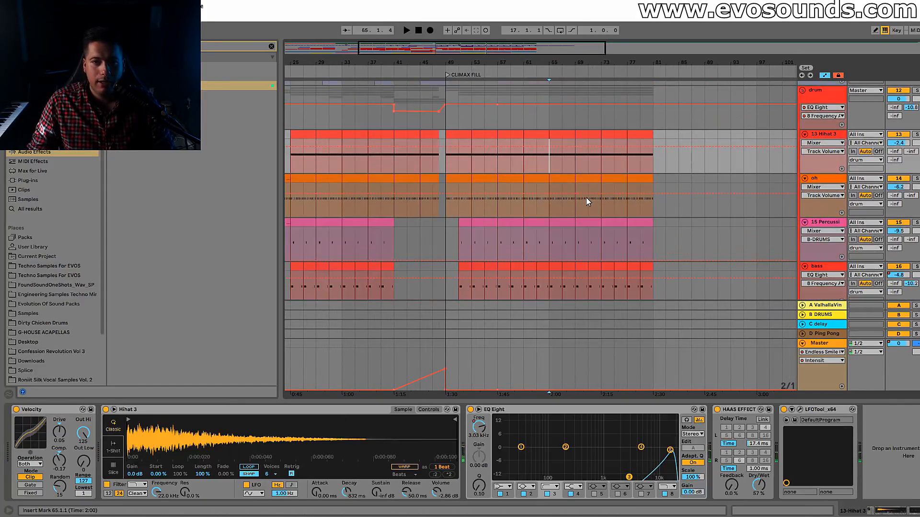
scroll(556, 179, "down", 2)
left_click_drag(549, 234, 651, 168)
key("Delete")
key("space")
Delete the oh clips from bar 65 to bar 81 and play back from about bar 64.
scroll(608, 186, "up", 2)
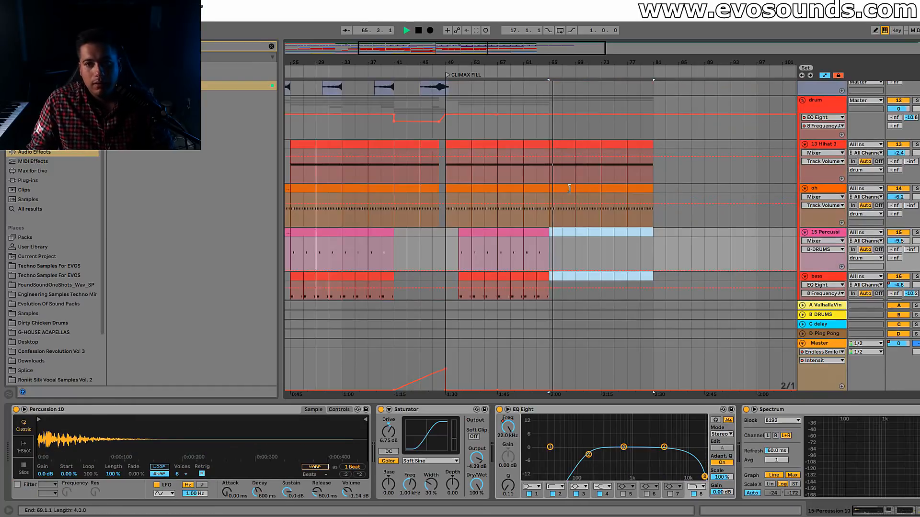
left_click(564, 188)
key("Delete")
left_click(586, 188)
key("Delete")
left_click(611, 189)
key("Delete")
left_click(636, 189)
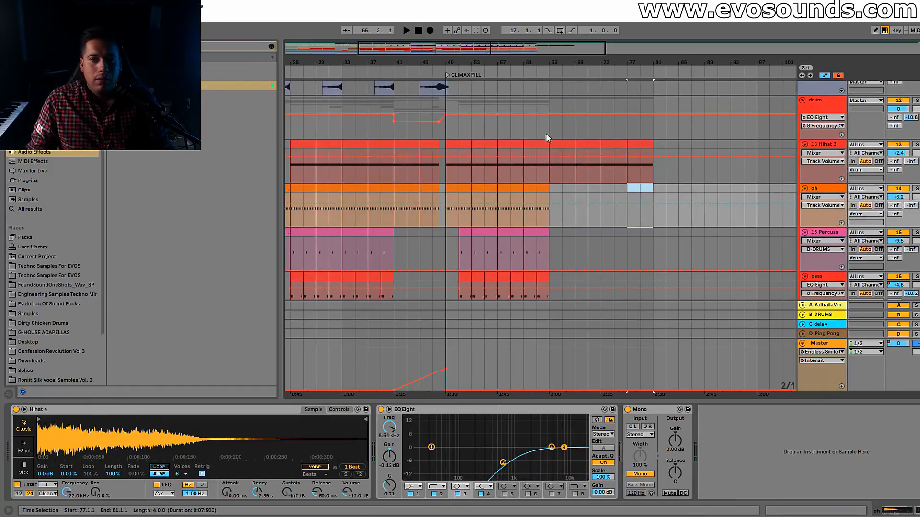
left_click(542, 106)
key("space")
Automate the lead's EQ Eight band 8 frequency to fall from bar 65 to about 294 Hz at bar 81.
left_click_drag(545, 63, 472, 91)
scroll(510, 179, "up", 2)
scroll(510, 178, "up", 3)
scroll(663, 174, "down", 5)
scroll(773, 224, "down", 5)
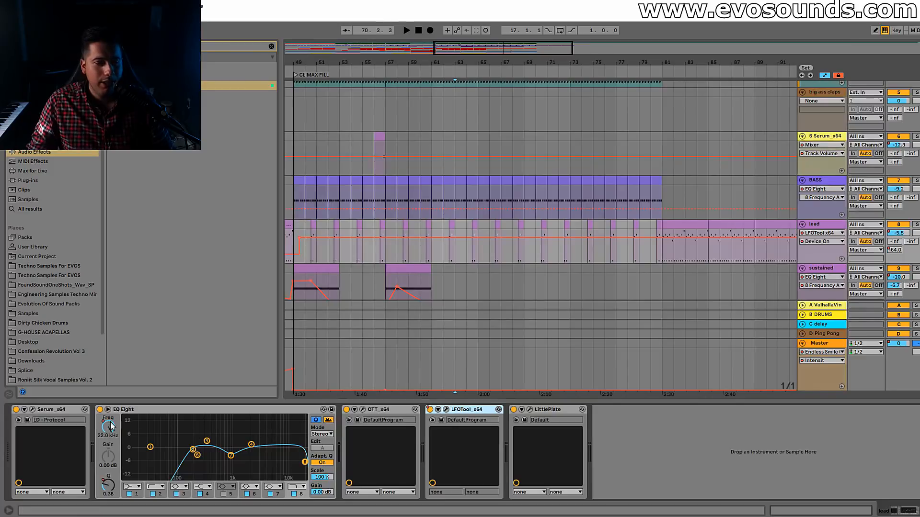
left_click(481, 243)
scroll(482, 239, "up", 3)
key("space")
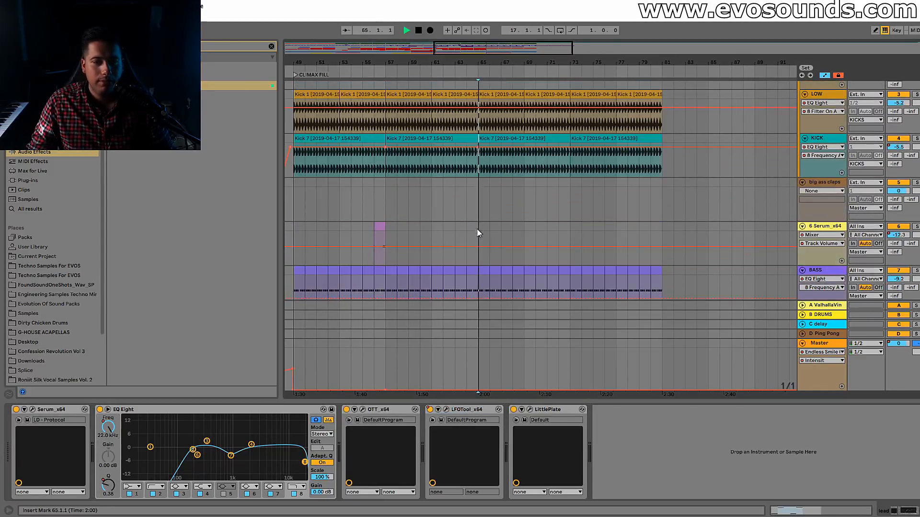
key("space")
left_click(467, 198)
key("space")
scroll(483, 221, "down", 3)
left_click_drag(480, 235, 673, 247)
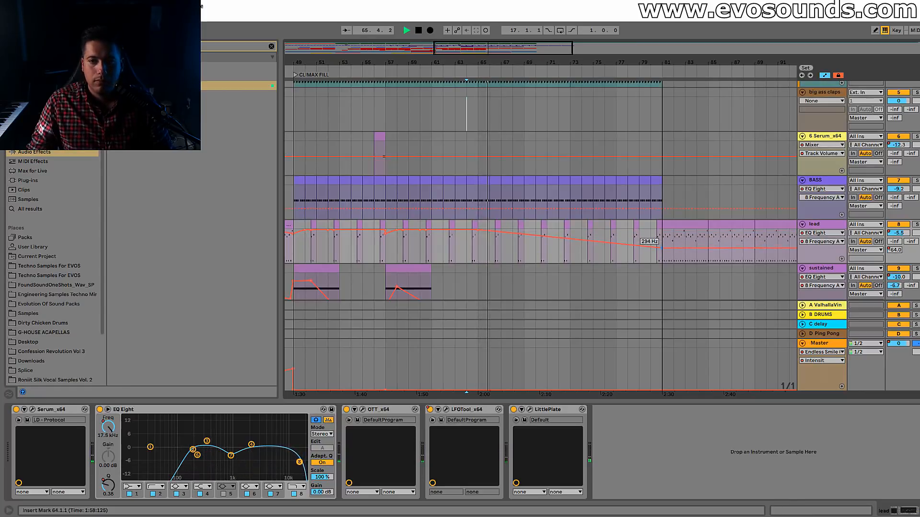
Delete the Hihat 3 and oh clips from bar 65 to bar 81 and play from bar 64.
scroll(605, 236, "up", 3)
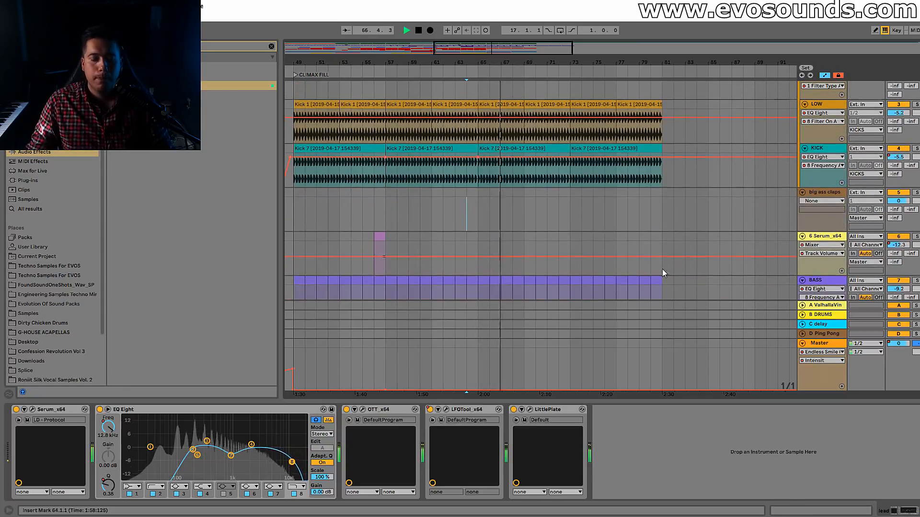
scroll(663, 269, "down", 3)
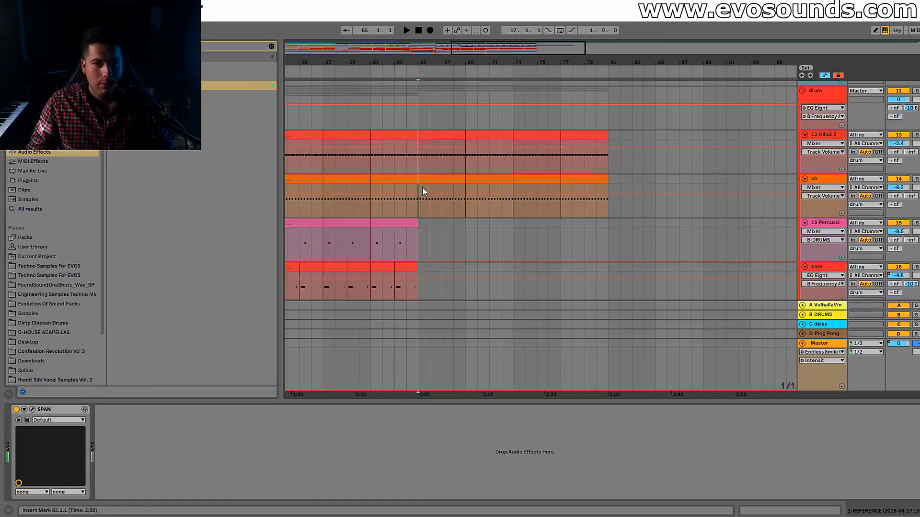
left_click_drag(423, 192, 606, 137)
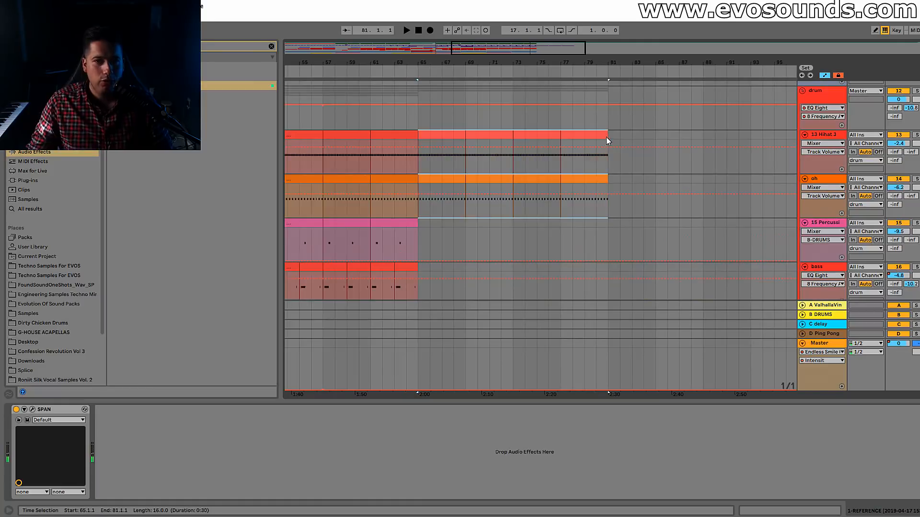
key("space")
scroll(609, 135, "up", 2)
key("space")
left_click(404, 157)
key("space")
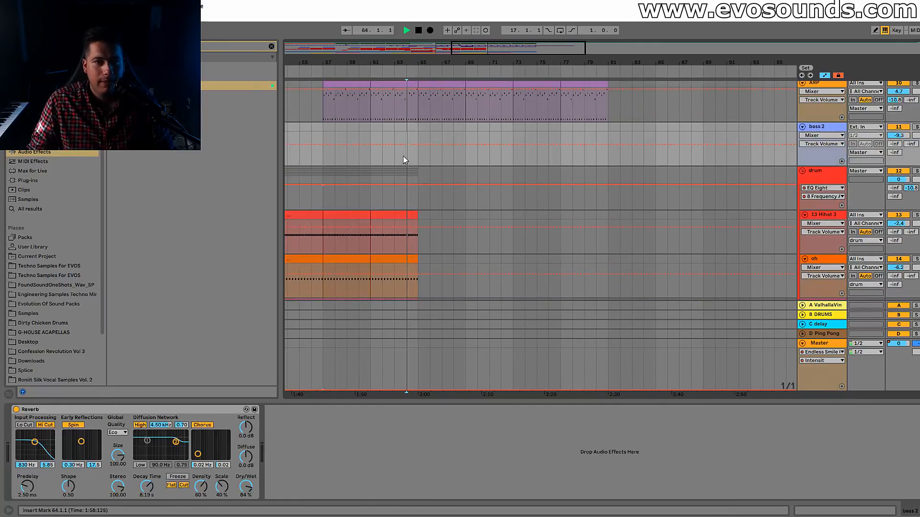
Copy the sustained clip from bar 57 and paste it at bar 65.
scroll(474, 144, "up", 1)
left_click_drag(490, 43, 489, 46)
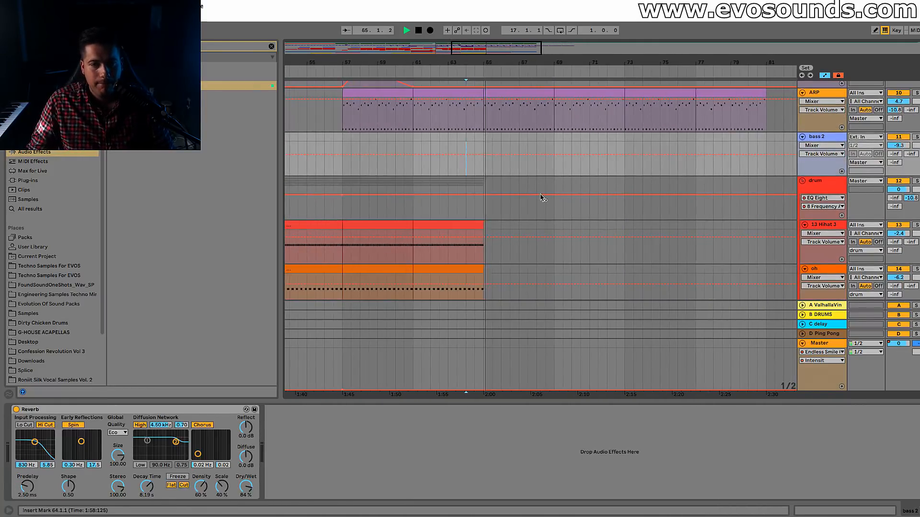
scroll(551, 200, "down", 2)
scroll(552, 203, "up", 6)
left_click(404, 235)
key("ctrl+c")
left_click(484, 243)
key("ctrl+v")
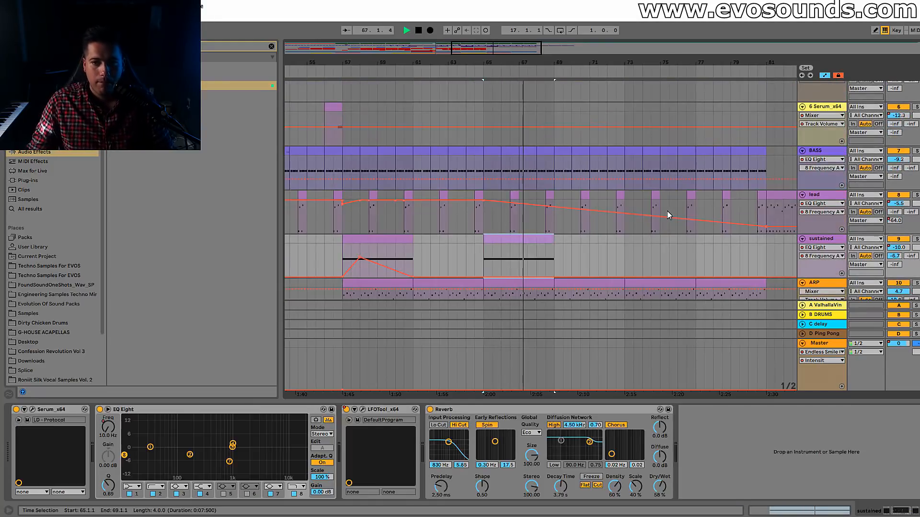
Delete the lead clips from bar 66 to bar 81 and play from bar 64.
left_click_drag(500, 223, 749, 199)
key("space")
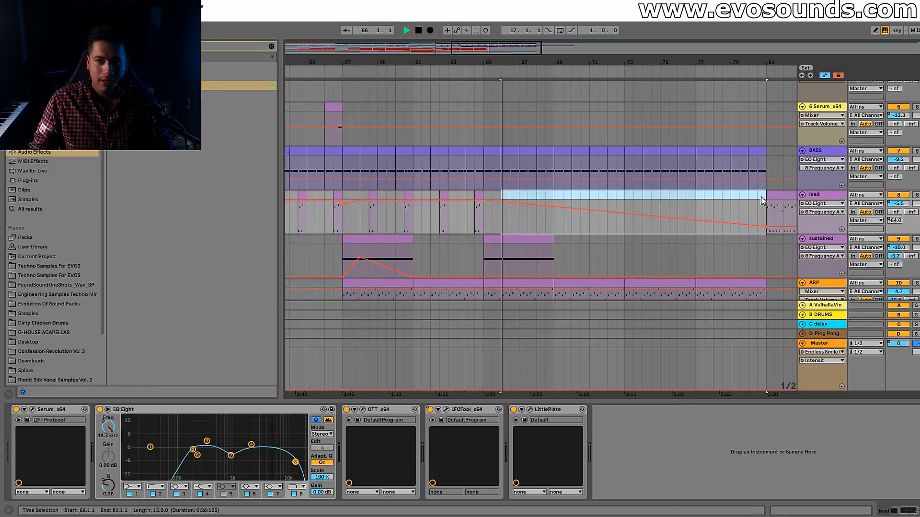
left_click(457, 214)
Select ARP and raise its track volume to 5.6 dB during playback.
scroll(484, 201, "down", 3)
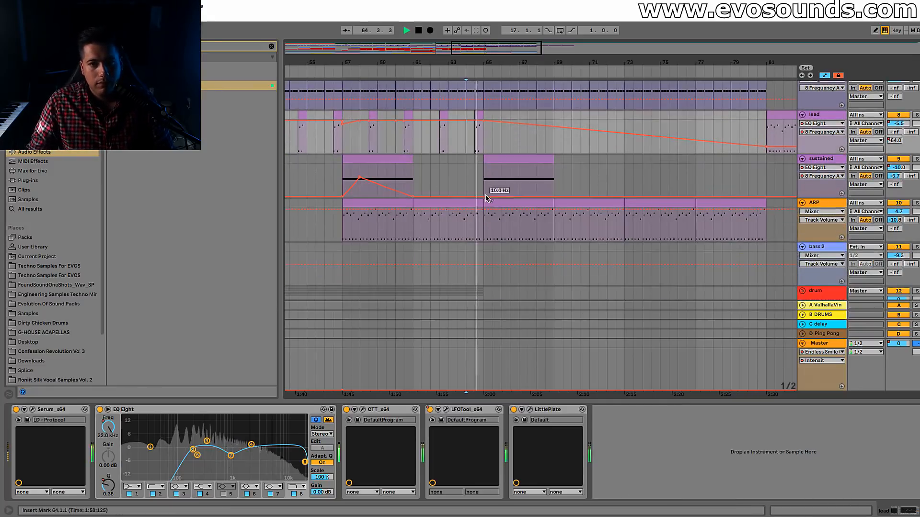
left_click(480, 203)
left_click(520, 202)
left_click(840, 207)
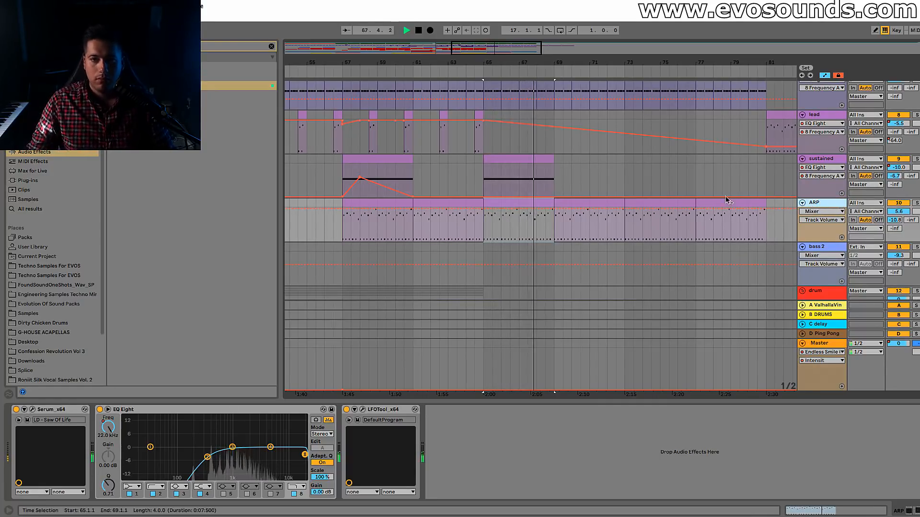
Delete the three remaining lead clips from bar 81 to bar 93.
scroll(565, 188, "up", 5)
scroll(503, 204, "right", 3)
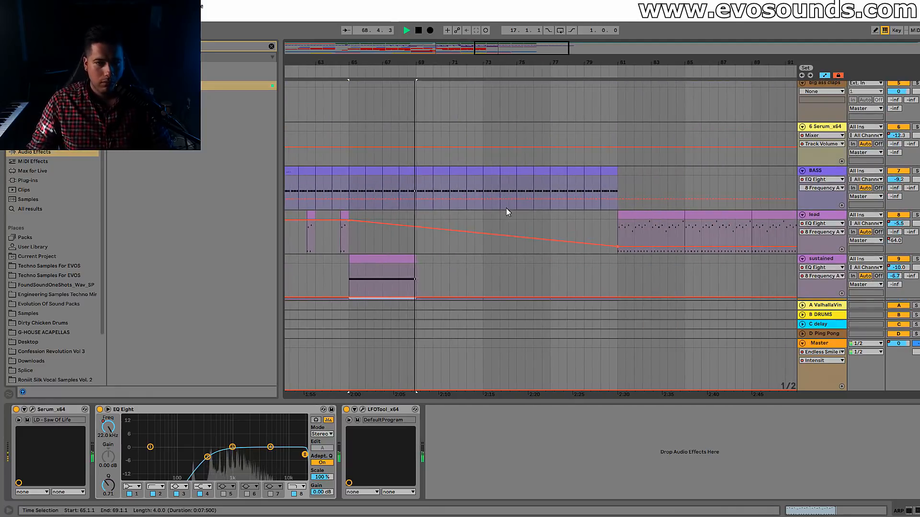
scroll(526, 209, "down", 3)
scroll(540, 209, "up", 2)
left_click(648, 195)
key("Delete")
left_click(707, 194)
key("Delete")
key("minus")
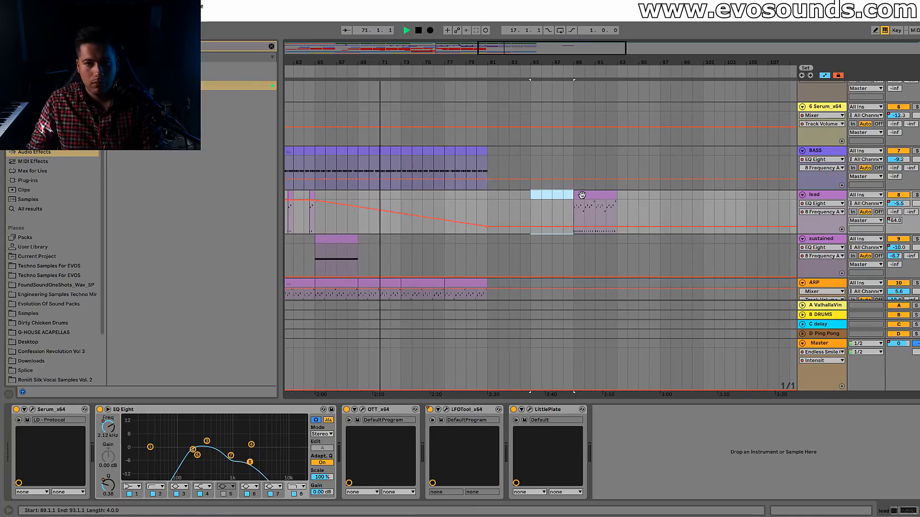
left_click(581, 195)
key("Delete")
Copy the Fx 9 clip before the climax on bass 2 and paste it at bar 77.
scroll(541, 119, "down", 3)
key("minus")
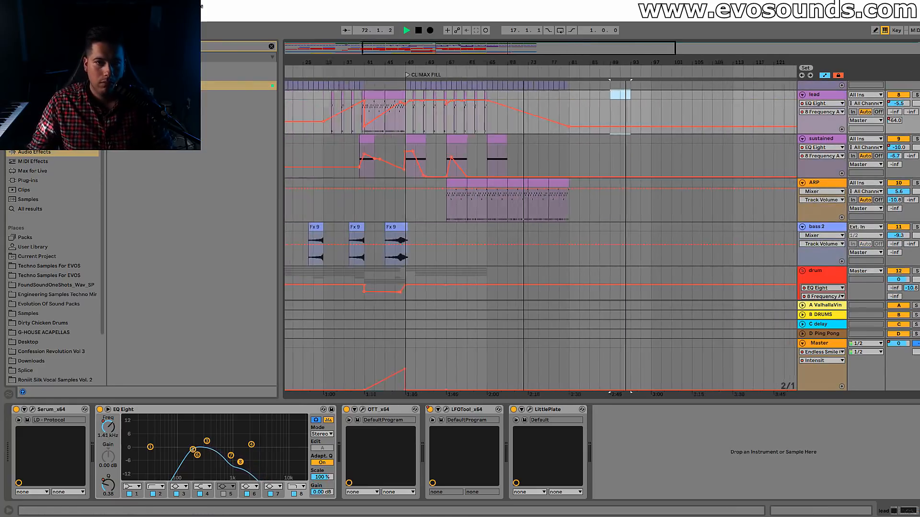
scroll(467, 202, "down", 3)
key("minus")
left_click(413, 138)
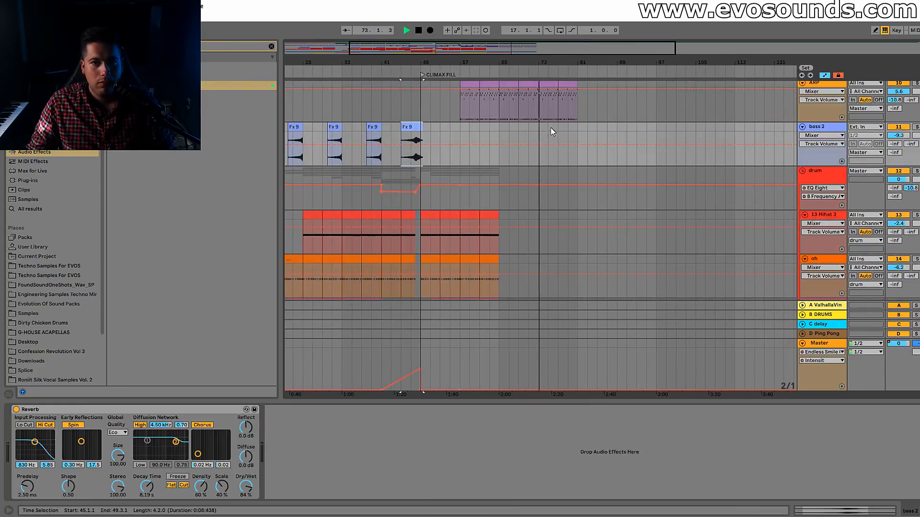
left_click(560, 127)
key("ctrl+v")
Place a copy of the KSHMR_Long_Sweep_02 clip on WHIUTE NOI from bar 73 to bar 81.
scroll(487, 235, "down", 3)
scroll(490, 216, "down", 5)
left_click(548, 243)
key("ctrl+v")
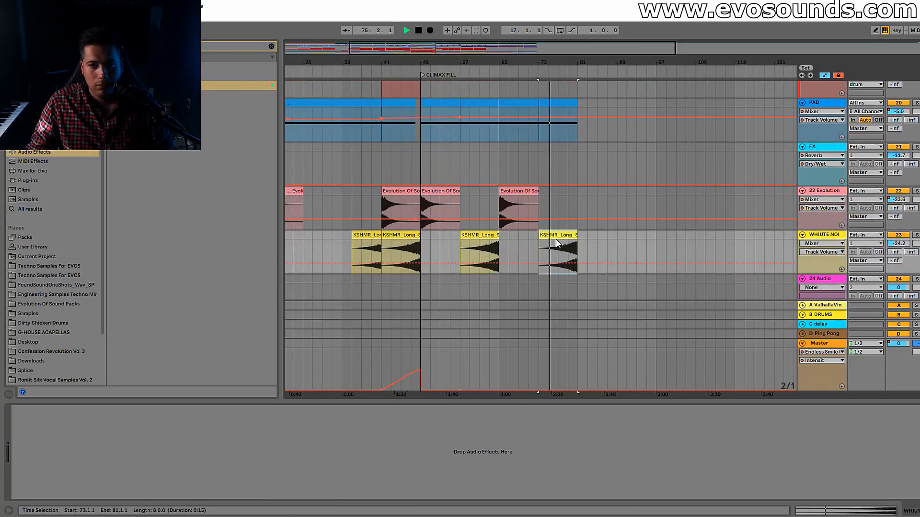
Copy the Downlifter 9 clip from bar 65 and paste it at bar 81.
left_click(520, 192)
left_click(579, 193)
key("ctrl+v")
Duplicate the last PAD clip to bars 81 to 89 and delete the PAD volume breakpoint near bar 57.
scroll(575, 204, "up", 3)
left_click(569, 203)
key("ctrl+d")
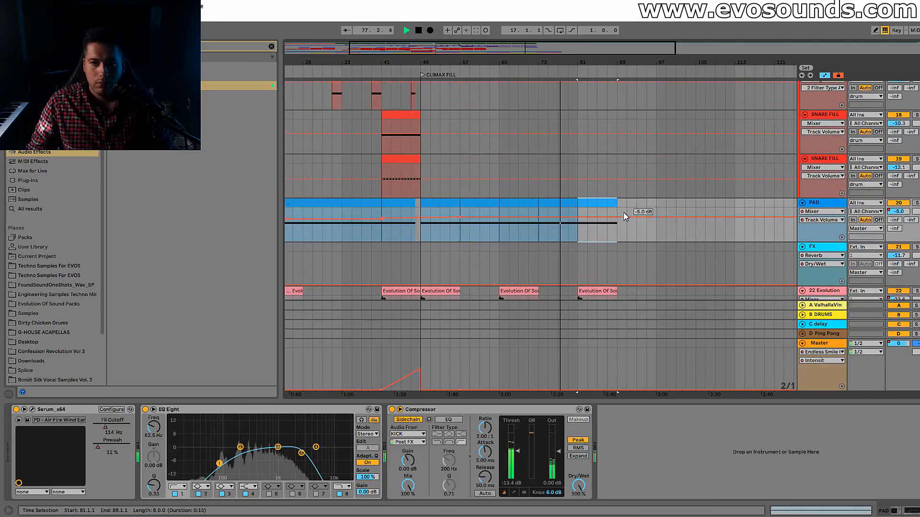
left_click_drag(463, 220, 459, 221)
key("Delete")
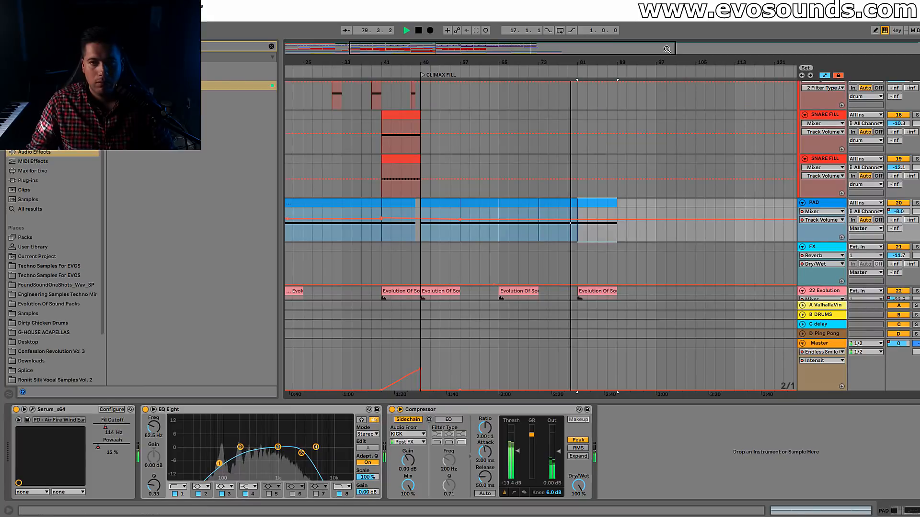
Duplicate the last PAD clip to bars 89 to 97 and collapse the device view.
key("plus")
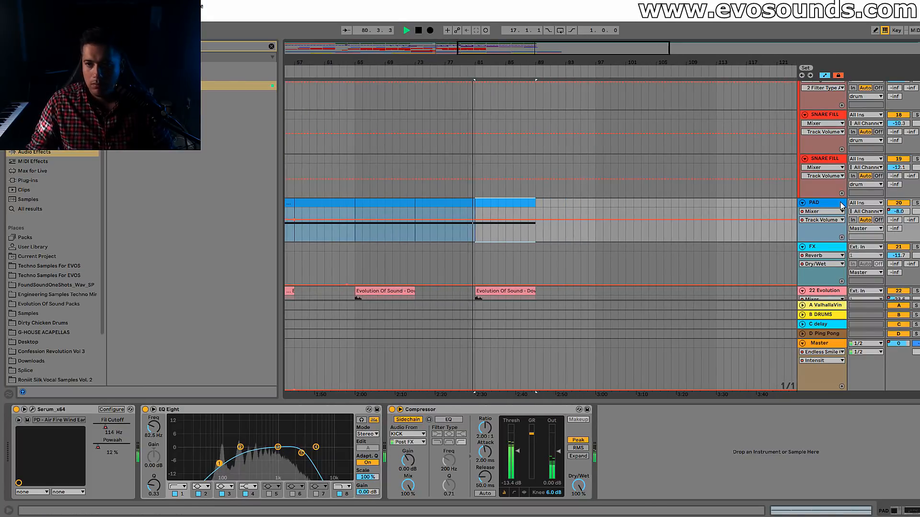
scroll(517, 203, "up", 5)
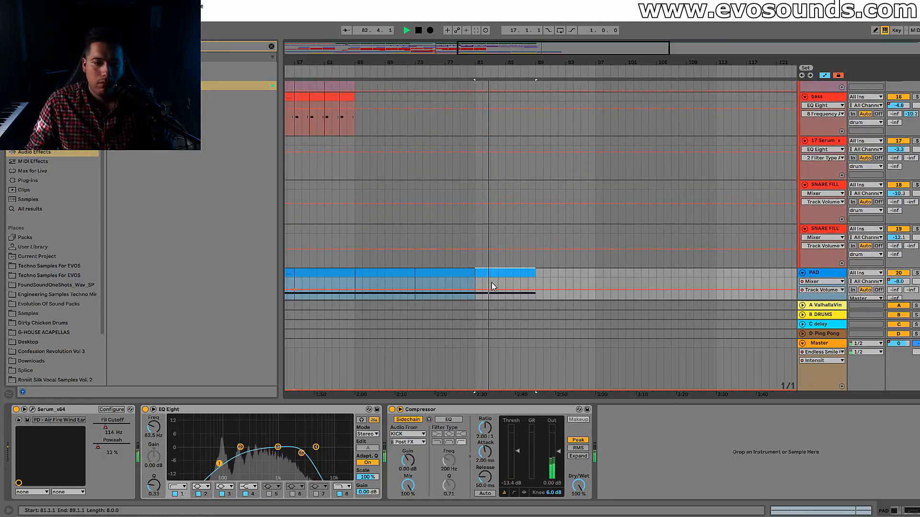
scroll(554, 314, "down", 5)
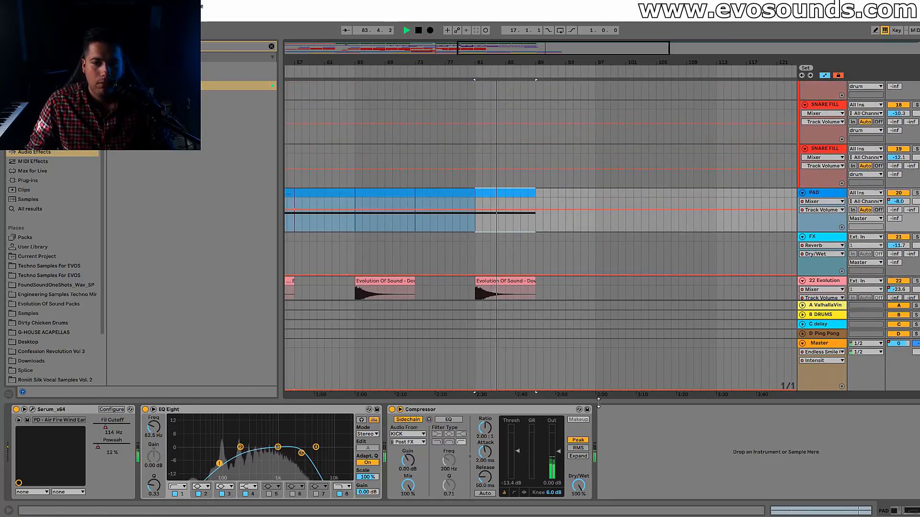
left_click_drag(598, 404, 577, 514)
key("ctrl+d")
scroll(486, 145, "up", 10)
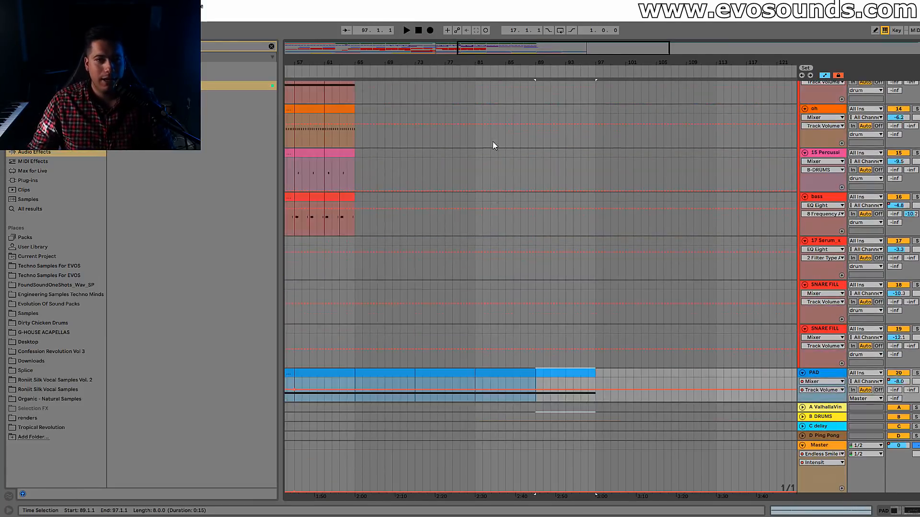
Automate the PAD's EQ Eight band 8 frequency to rise from bar 65 to 22.0 kHz at bar 73.
key("minus")
scroll(452, 214, "up", 3)
scroll(507, 142, "left", 5)
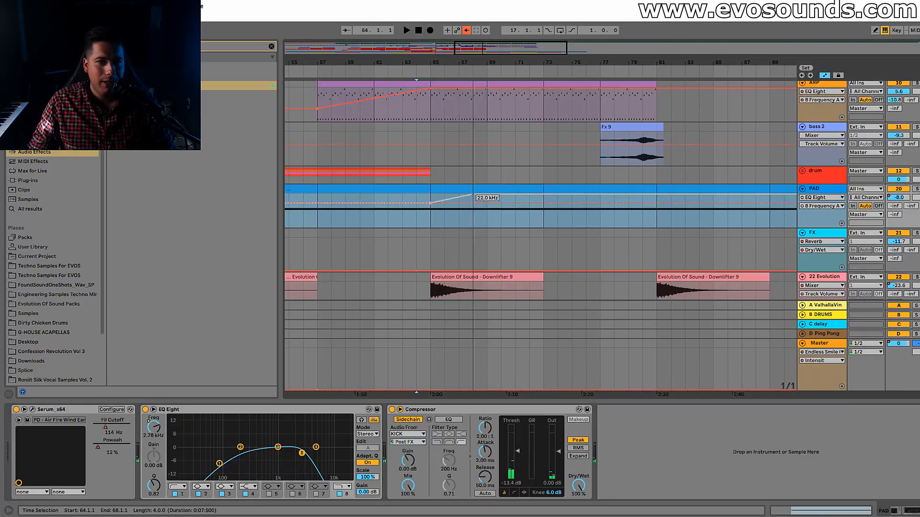
left_click(549, 179)
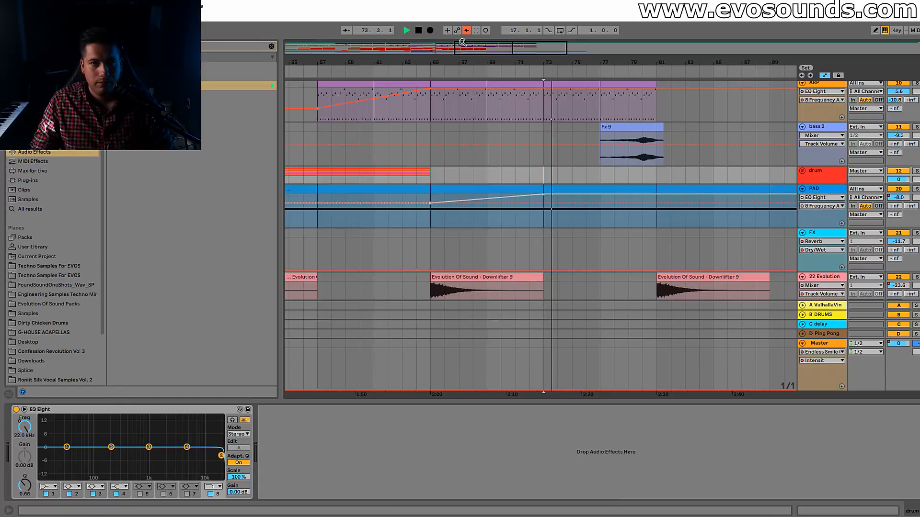
left_click(724, 194)
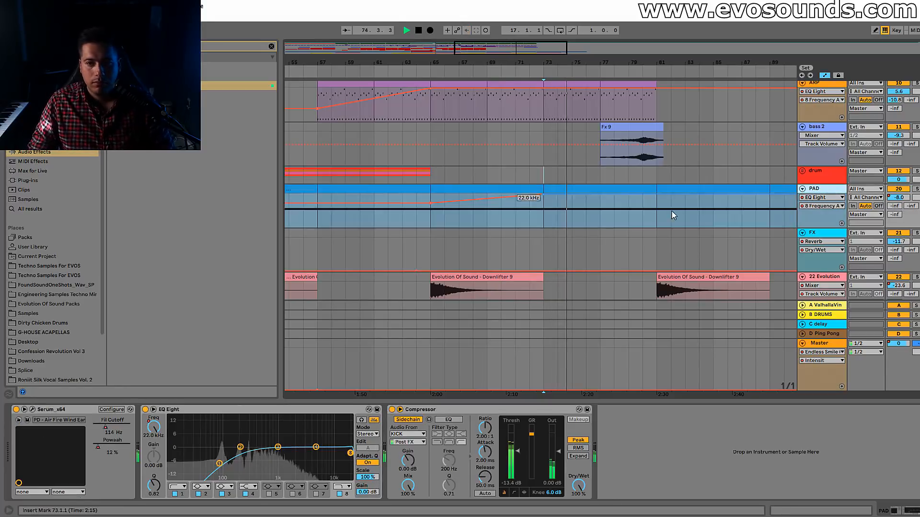
Bring up the EQ Eight band 8 frequency automation on the KICKS group.
scroll(665, 251, "up", 5)
scroll(667, 248, "down", 4)
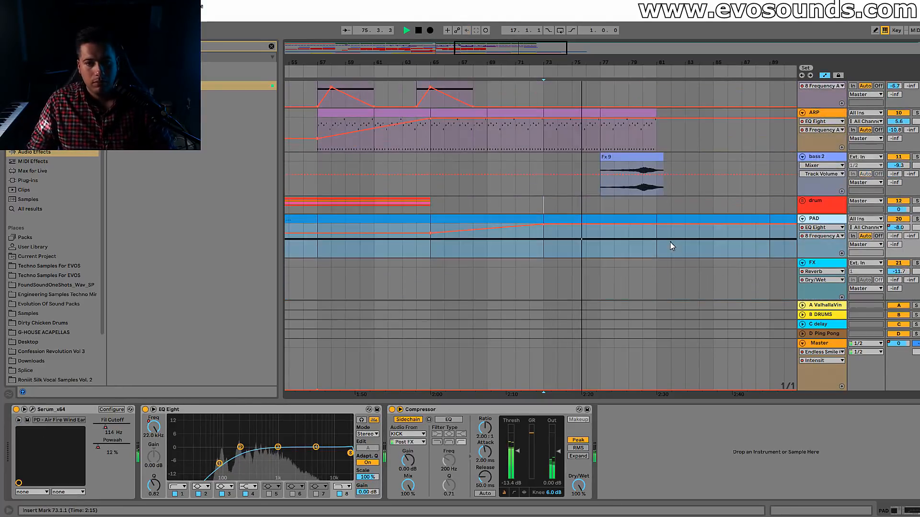
scroll(661, 246, "up", 8)
scroll(654, 243, "up", 5)
scroll(643, 220, "down", 5)
scroll(666, 180, "up", 5)
scroll(718, 187, "down", 4)
left_click(828, 194)
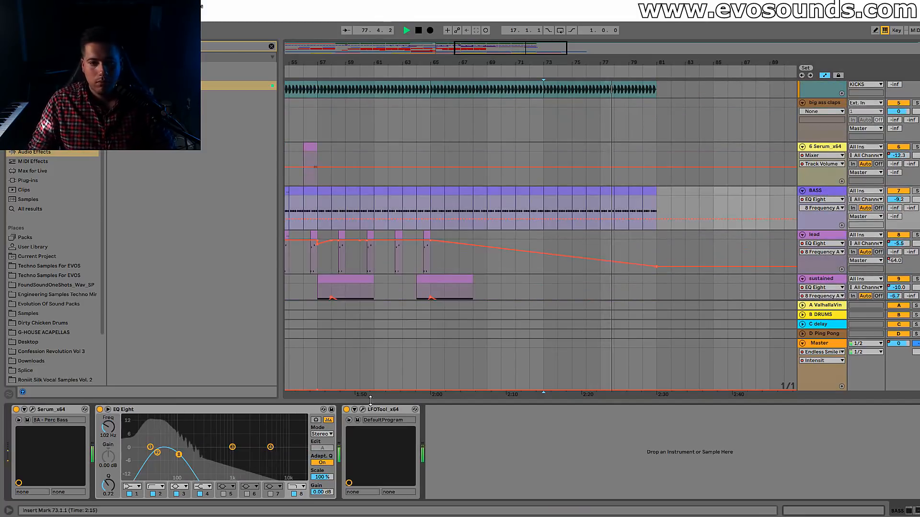
scroll(570, 215, "up", 3)
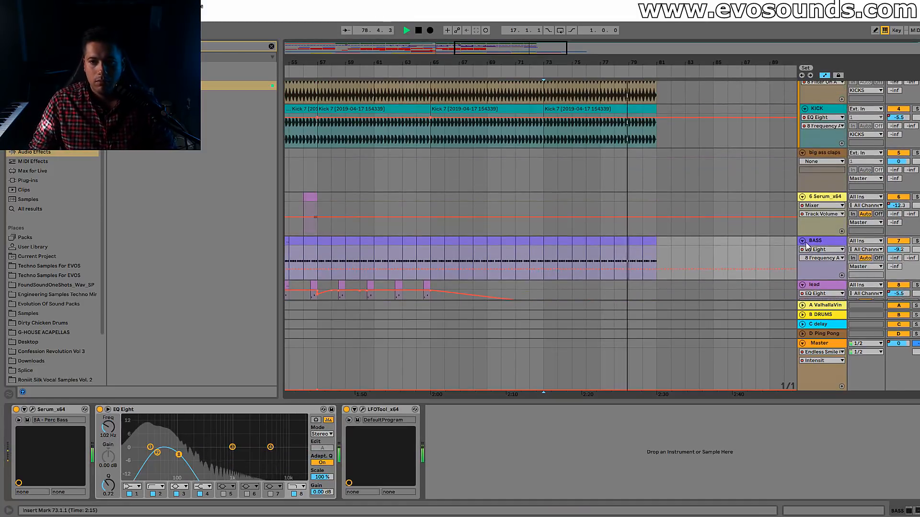
scroll(708, 193, "up", 2)
left_click(821, 129)
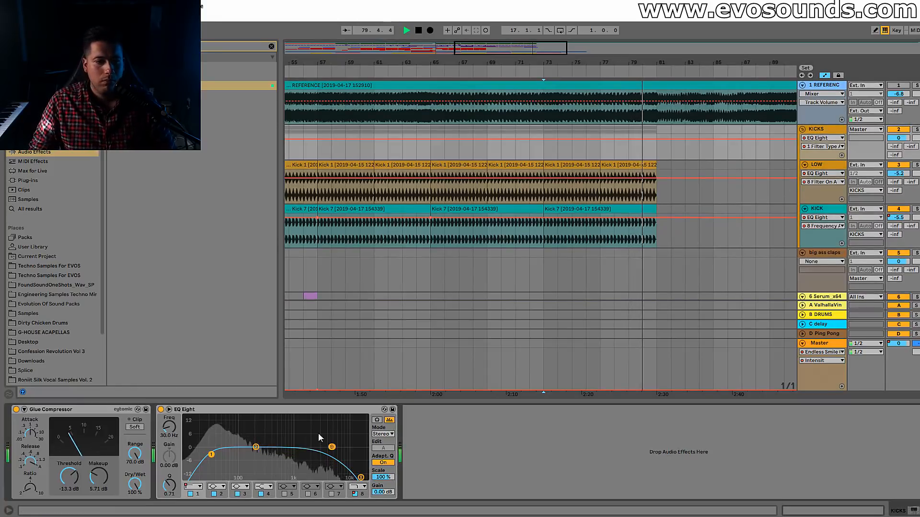
left_click(361, 478)
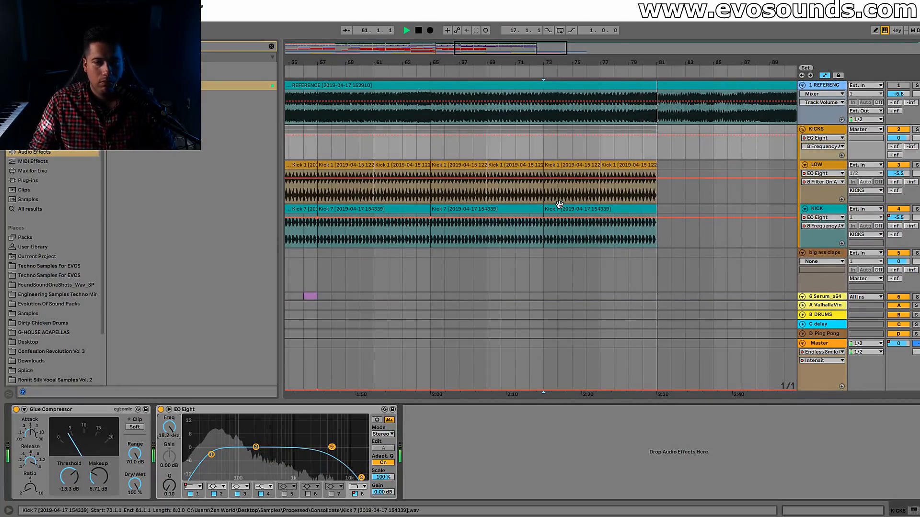
Automate the KICKS group's EQ Eight band 8 frequency to fall from bar 73 to about 317 Hz at bar 81.
left_click_drag(571, 63, 570, 51)
key("space")
left_click(452, 178)
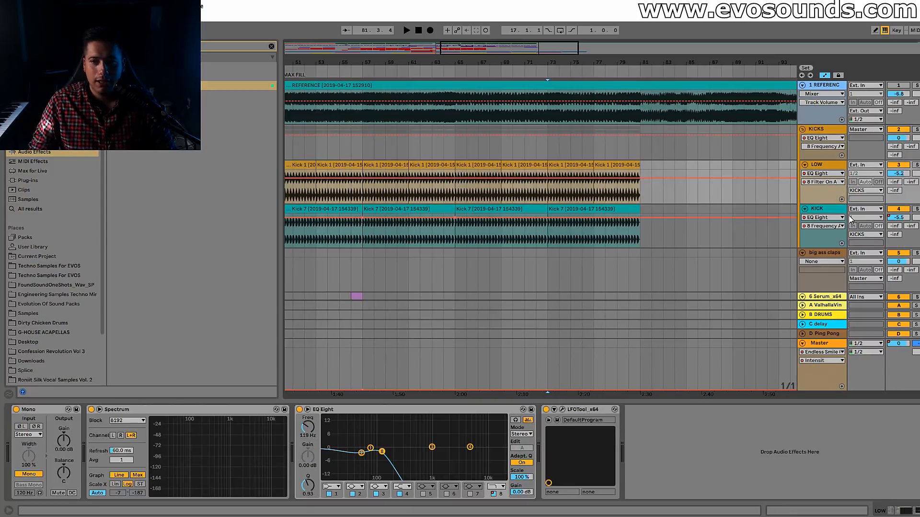
left_click(824, 129)
left_click(362, 480)
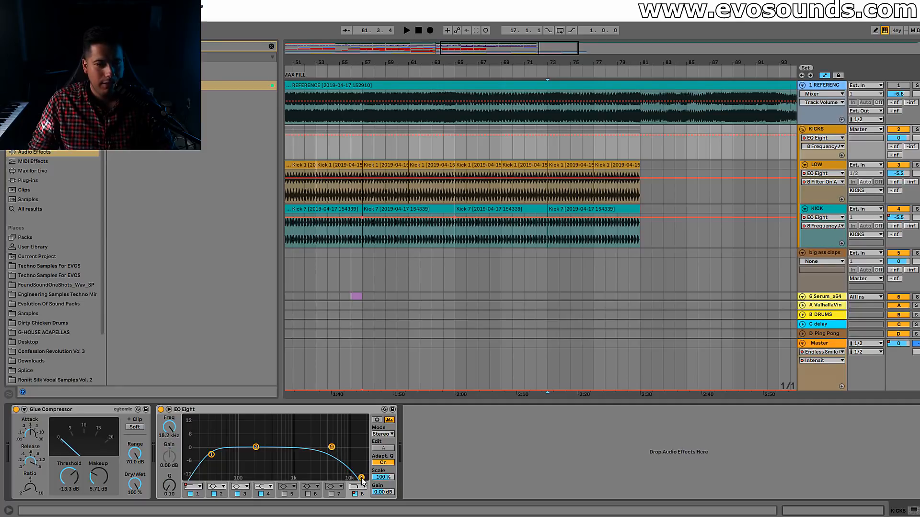
key("space")
left_click(550, 135)
left_click_drag(640, 136, 641, 148)
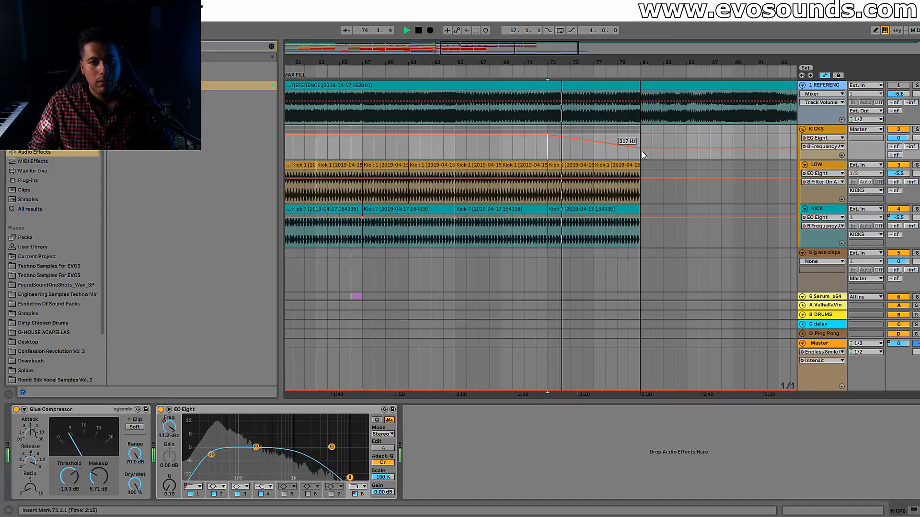
Inspect the Endless Smile plug-in on the Master channel, then close its window and return to the arrangement.
scroll(652, 191, "down", 15)
scroll(655, 192, "down", 4)
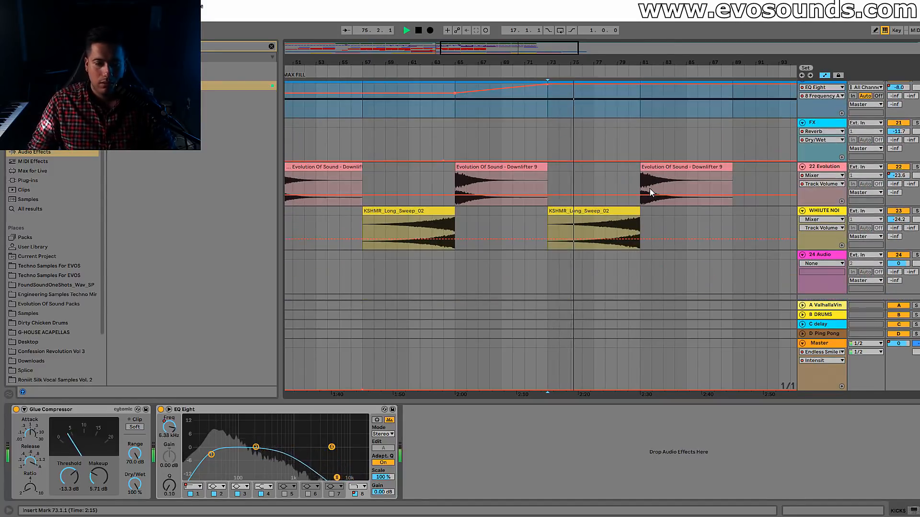
scroll(655, 192, "up", 10)
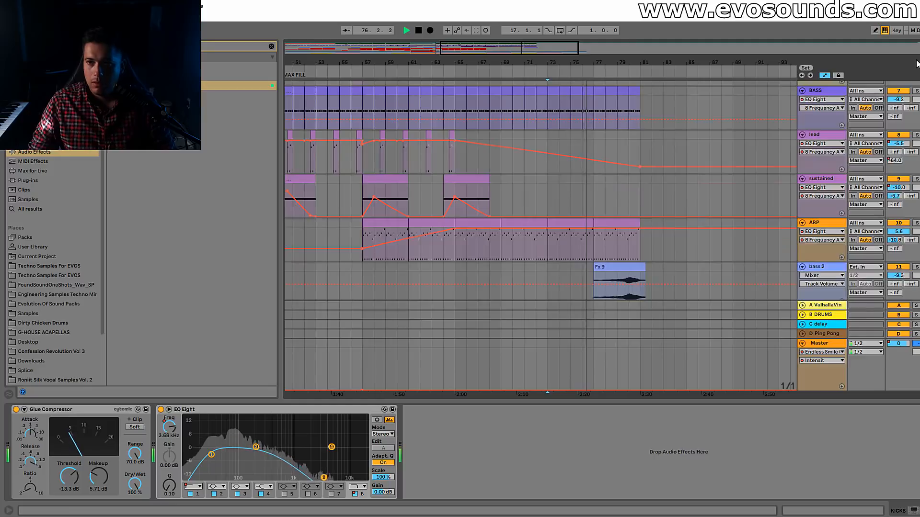
key("Tab")
left_click(280, 410)
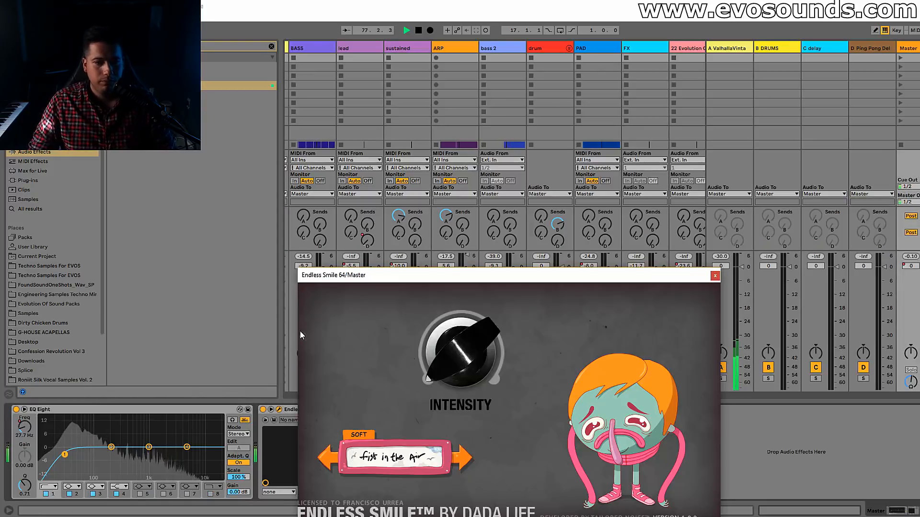
left_click(716, 277)
key("Tab")
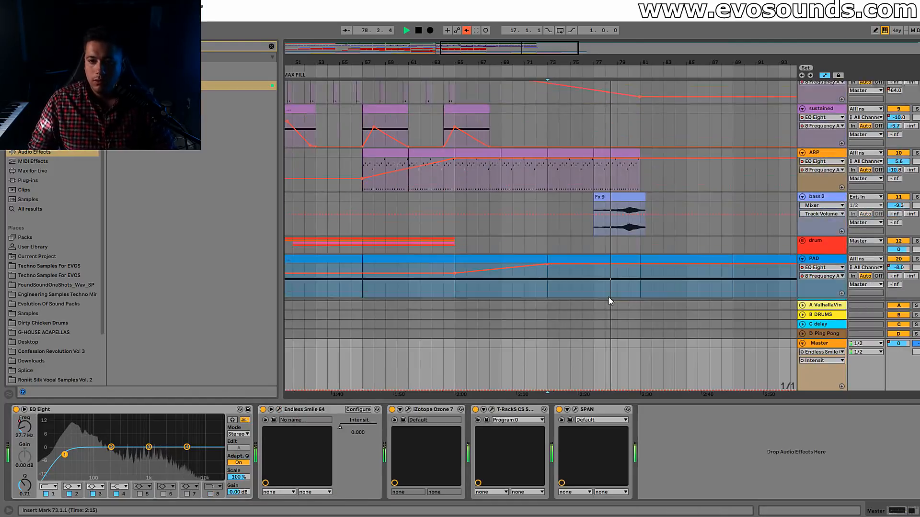
Automate the Master's Endless Smile intensity to ramp up from 0.00 at bar 77 to a peak at bar 81.
left_click(594, 390)
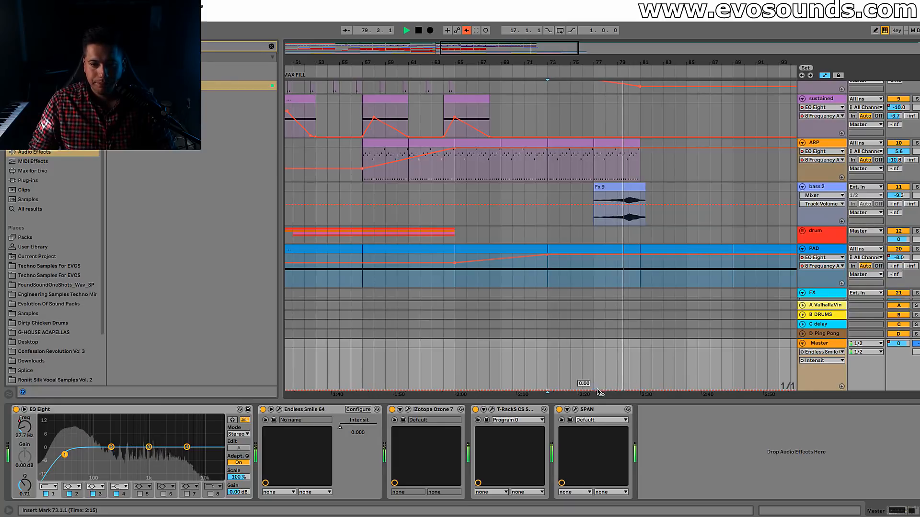
left_click_drag(640, 390, 640, 371)
key("a")
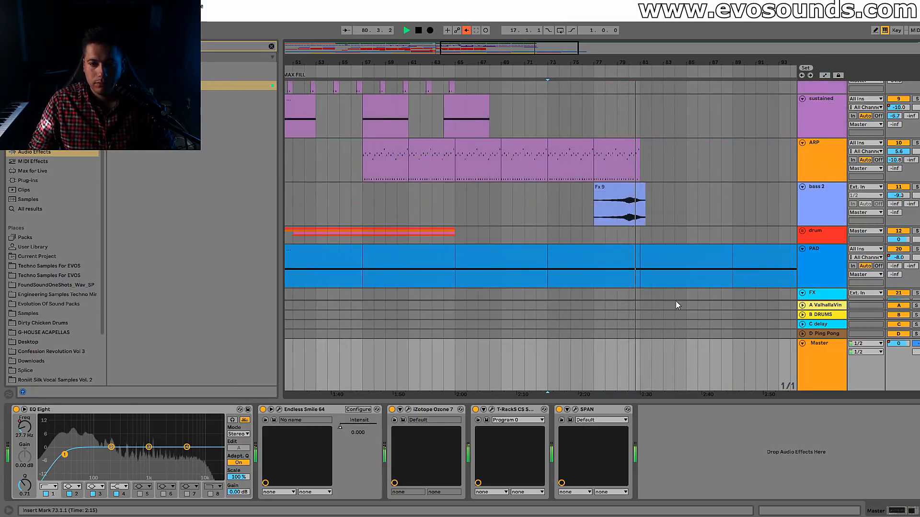
left_click(824, 75)
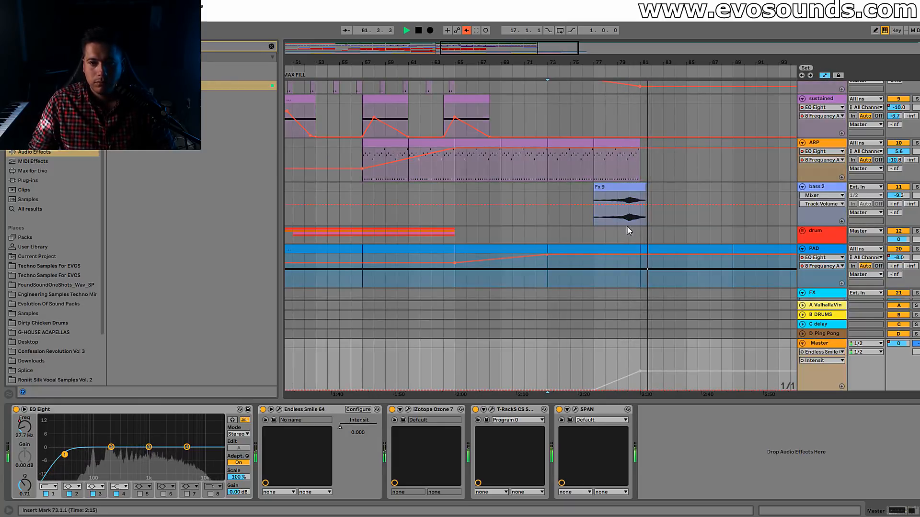
Lower the Endless Smile intensity peak at bar 81 slightly and ramp it back down to 0.00 at bar 89.
left_click(464, 33)
key("space")
left_click(612, 366)
left_click_drag(640, 372, 640, 374)
left_click(623, 365)
key("space")
key("space")
left_click_drag(732, 374, 733, 390)
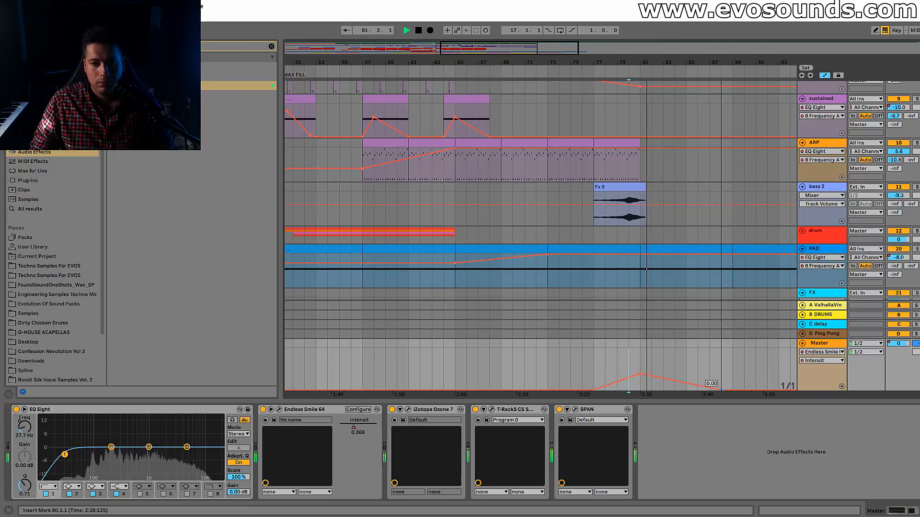
Add a MIDI track named BASS below the PAD track and load Serum on it.
scroll(519, 148, "up", 4)
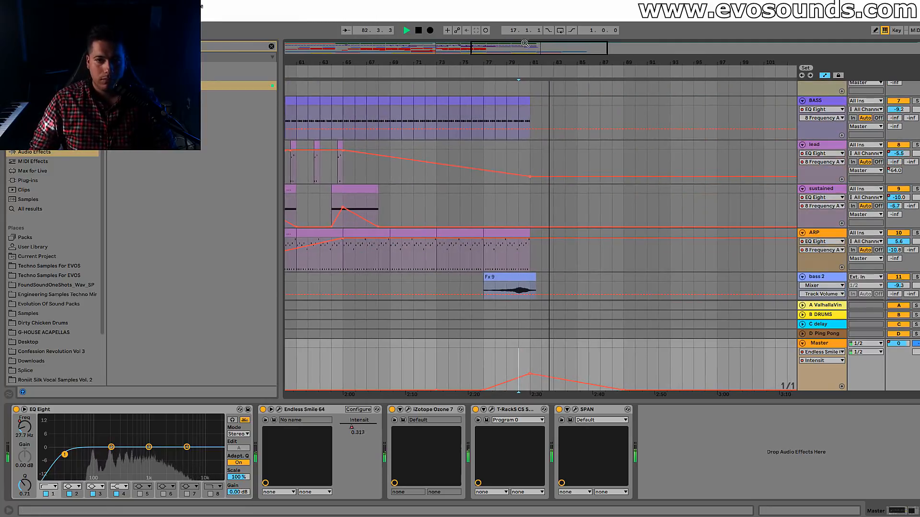
scroll(514, 205, "down", 5)
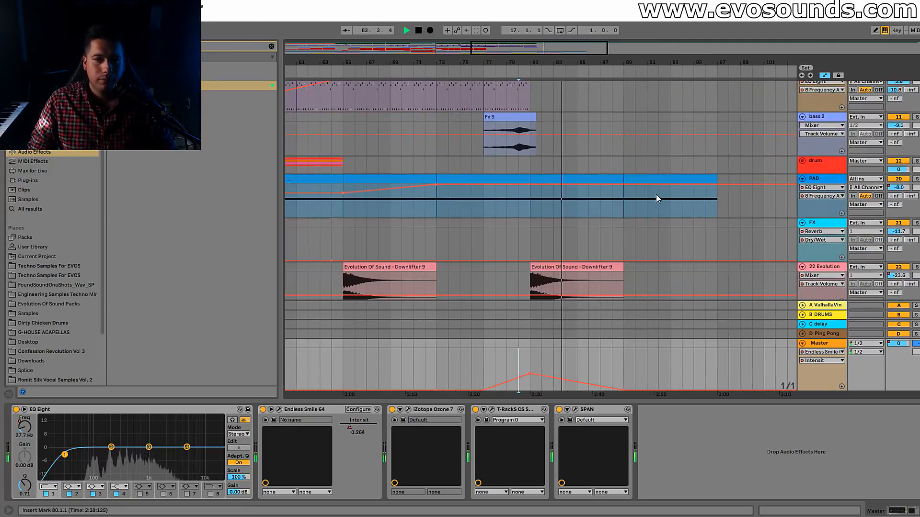
left_click(824, 183)
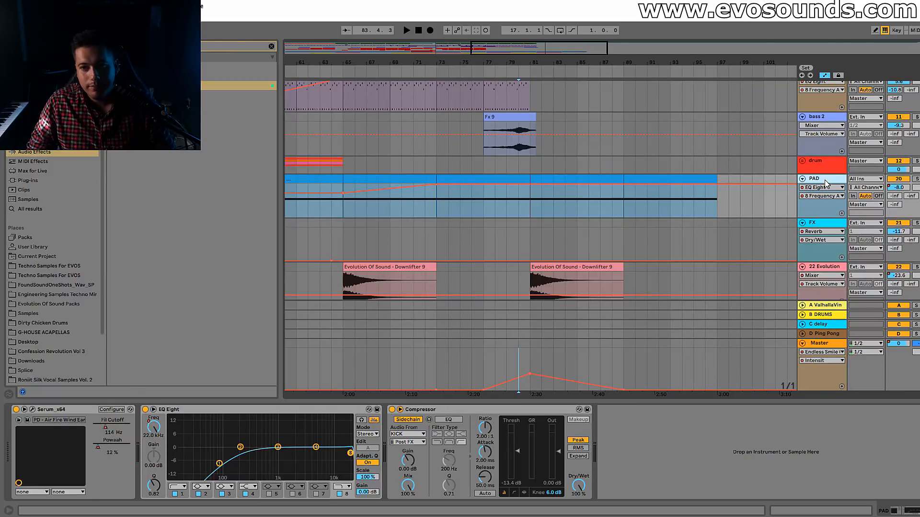
key("ctrl+shift+t")
key("ctrl+r")
type("BASS")
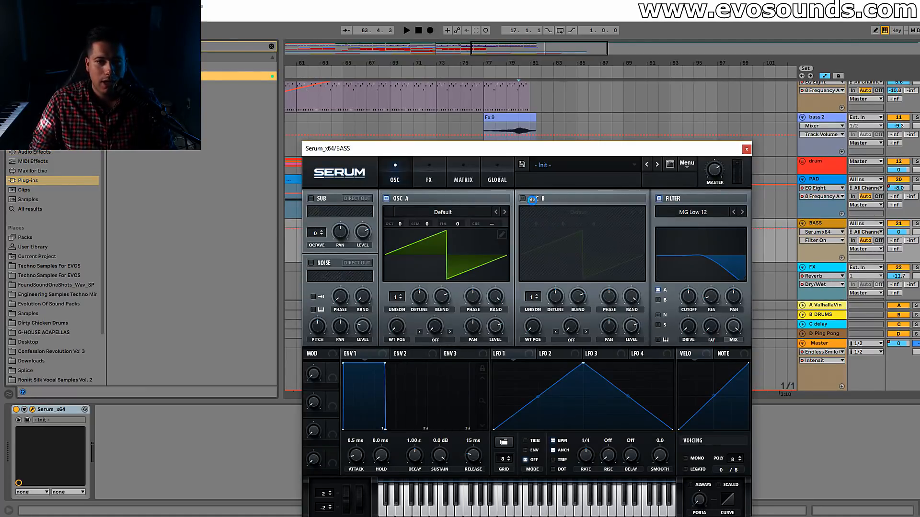
Enable Serum's oscillator B, detune it with the Fine control, lower the filter cutoff and close the plug-in.
left_click(524, 199)
left_click_drag(593, 223, 603, 212)
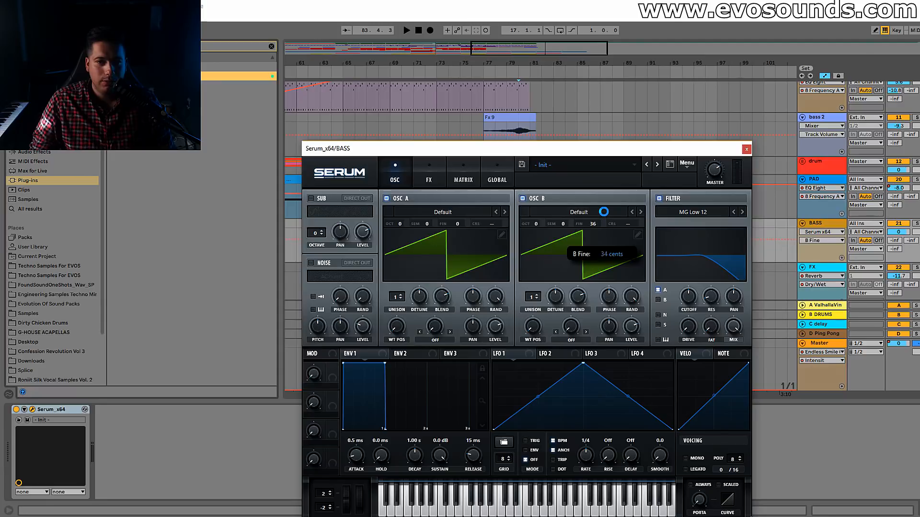
left_click_drag(690, 297, 682, 300)
left_click(747, 150)
Copy the PAD clip at bar 81 onto the BASS track and duplicate it to bars 89 to 97.
left_click(497, 229)
key("space")
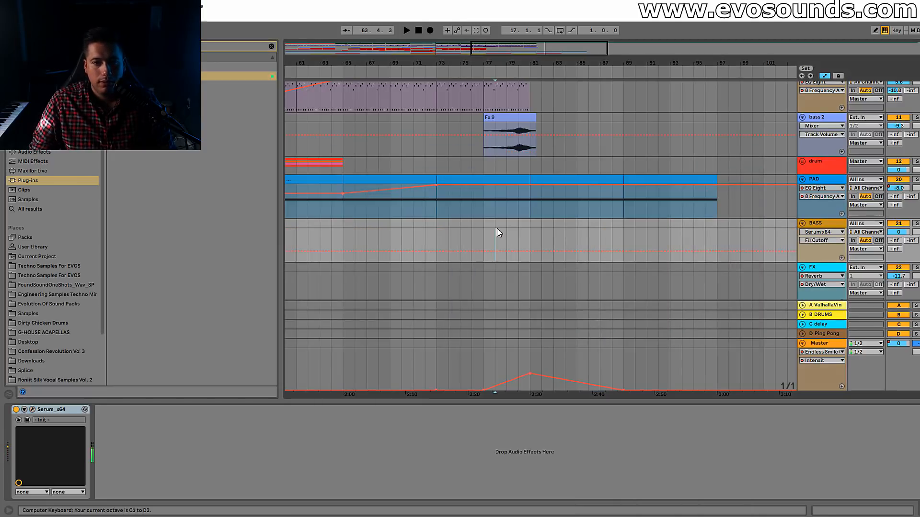
left_click(548, 181)
key("ctrl+c")
left_click(531, 244)
key("ctrl+v")
double_click(555, 225)
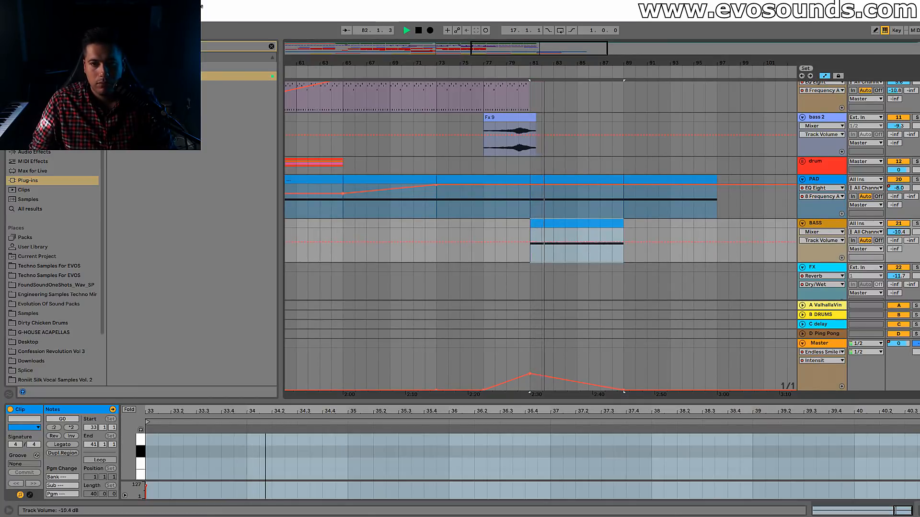
key("ctrl+d")
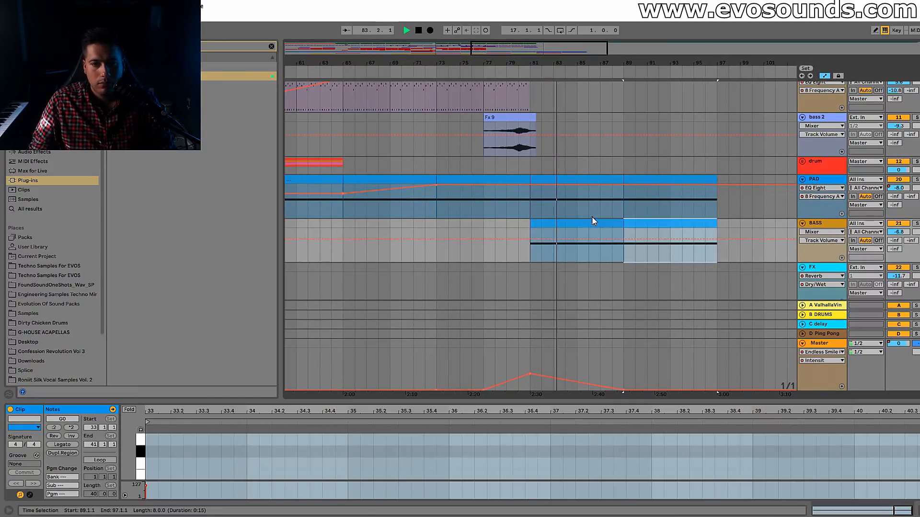
Set the BASS track's volume to -4.9 dB.
scroll(594, 136, "up", 3)
scroll(861, 288, "down", 3)
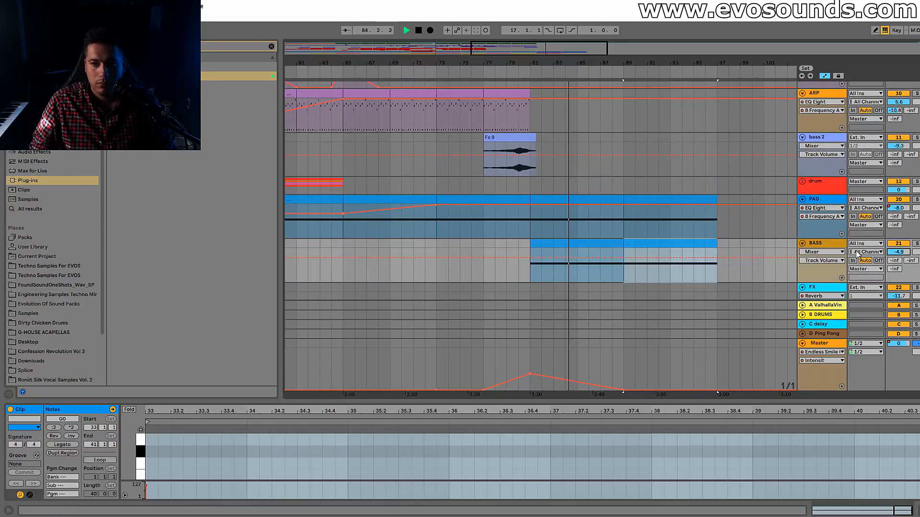
left_click(587, 244)
Check the clips leading into bar 81 and play the transition from bar 80.
scroll(587, 244, "up", 3)
left_click(508, 163)
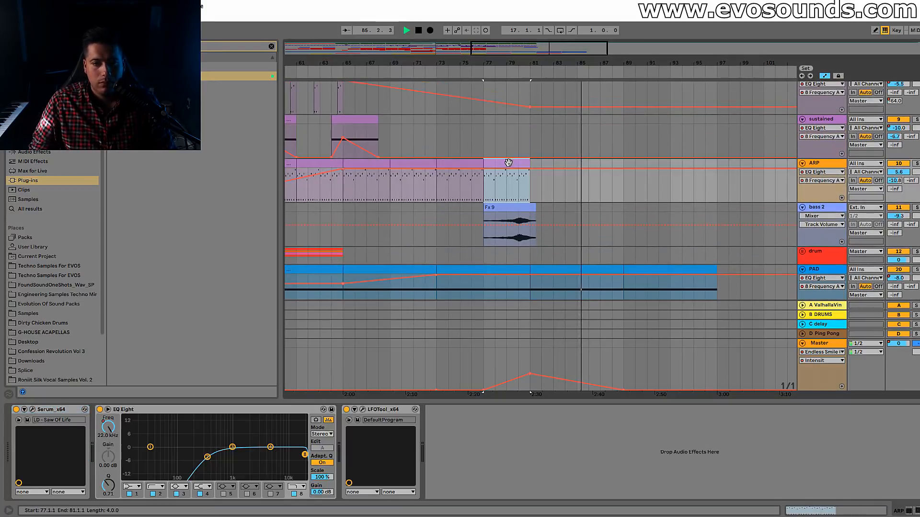
scroll(637, 213, "up", 5)
scroll(617, 214, "down", 9)
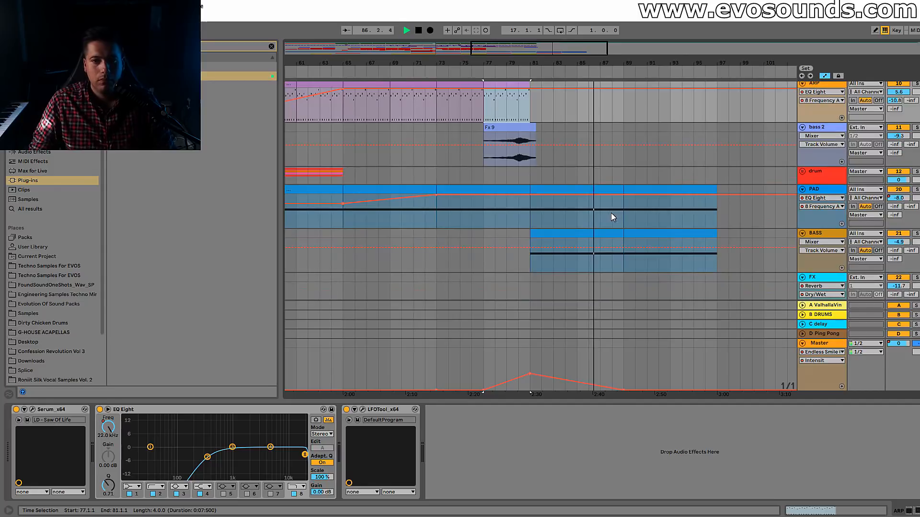
left_click_drag(539, 52, 540, 50)
key("space")
left_click(518, 145)
key("space")
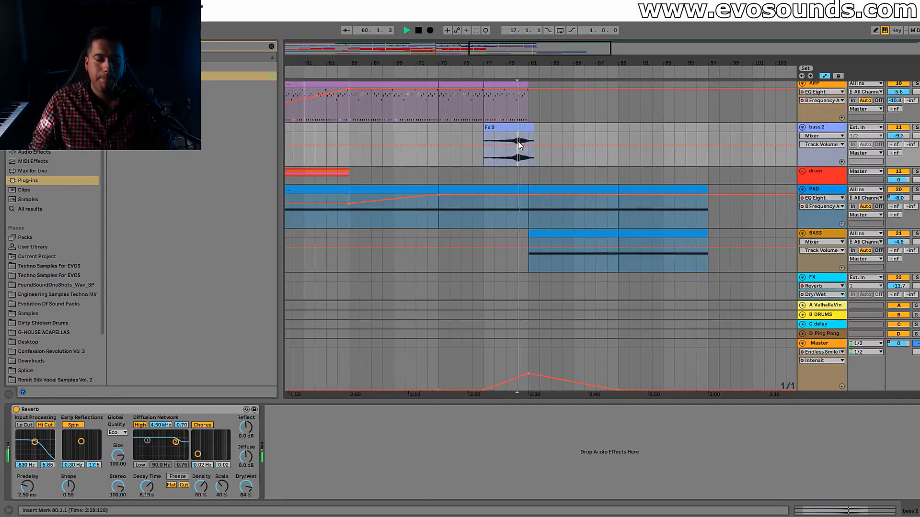
Copy the sustained track's last clip, starting at bar 64, to bar 80 with its filter automation and play the transition.
scroll(553, 156, "down", 8)
scroll(578, 154, "up", 5)
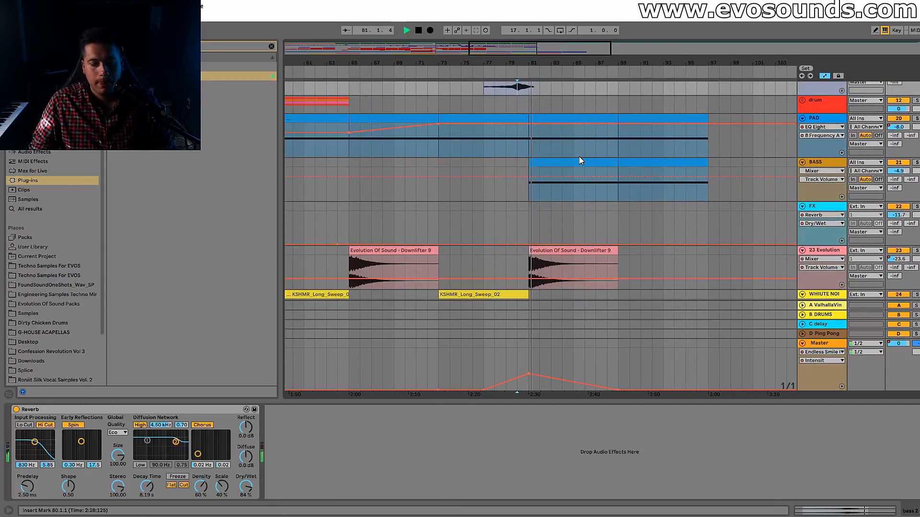
scroll(533, 190, "up", 13)
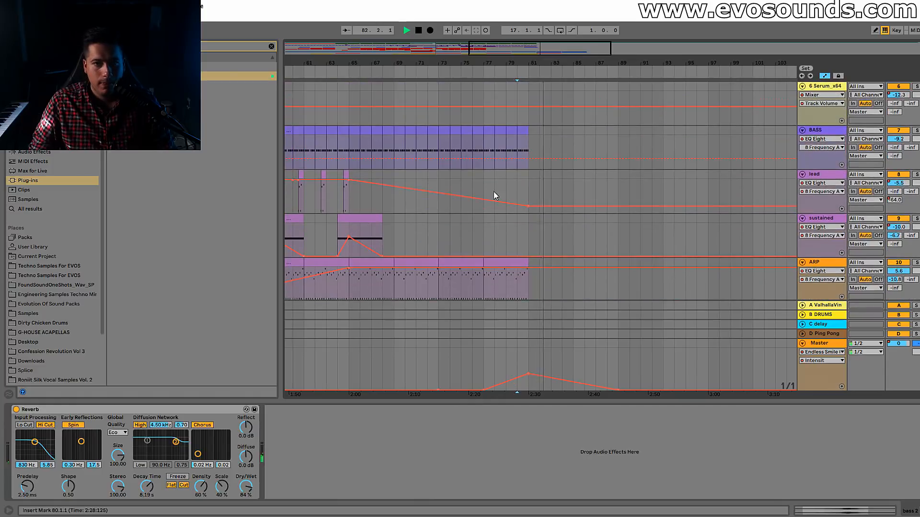
left_click(370, 218)
key("ctrl+c")
left_click(516, 227)
key("ctrl+v")
key("space")
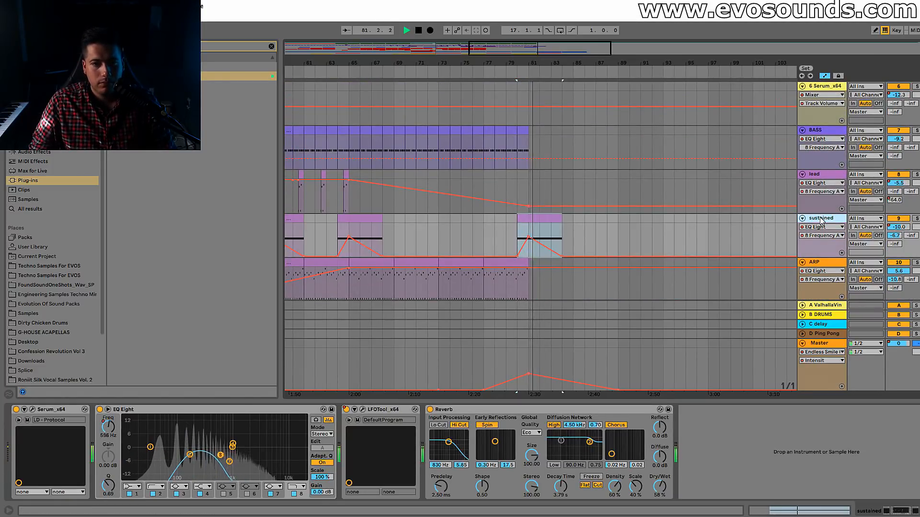
Listen to the transition past bar 81 and review which tracks' clips end or continue there.
scroll(571, 226, "down", 2)
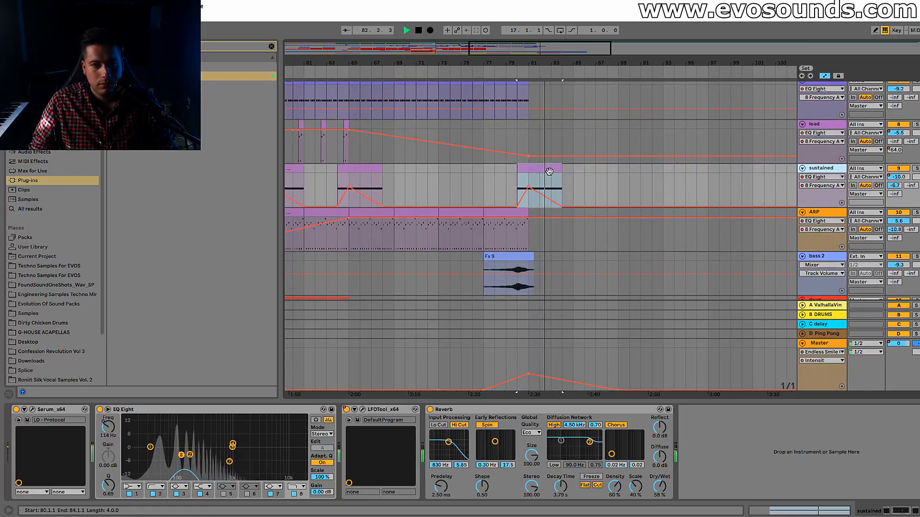
scroll(543, 172, "up", 3)
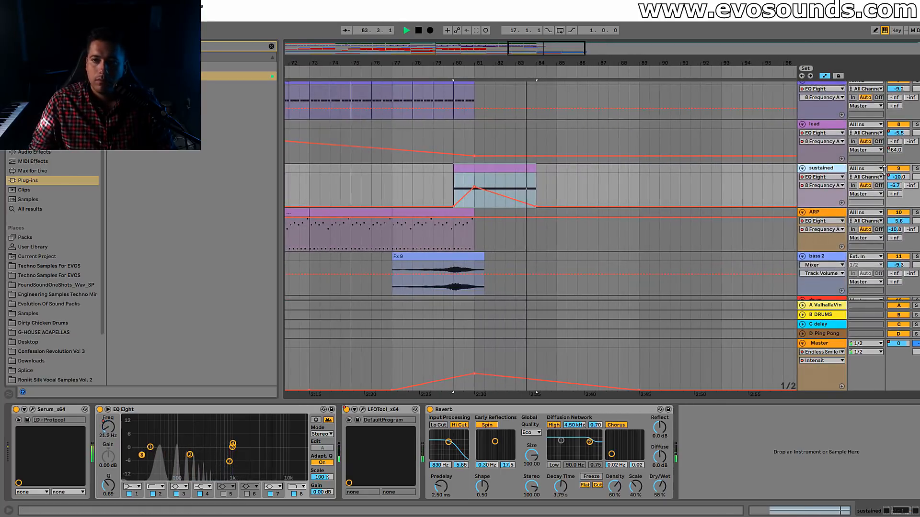
scroll(631, 220, "down", 4)
scroll(628, 216, "up", 1)
scroll(626, 214, "up", 3)
scroll(623, 210, "down", 3)
scroll(550, 257, "down", 3)
scroll(551, 254, "up", 15)
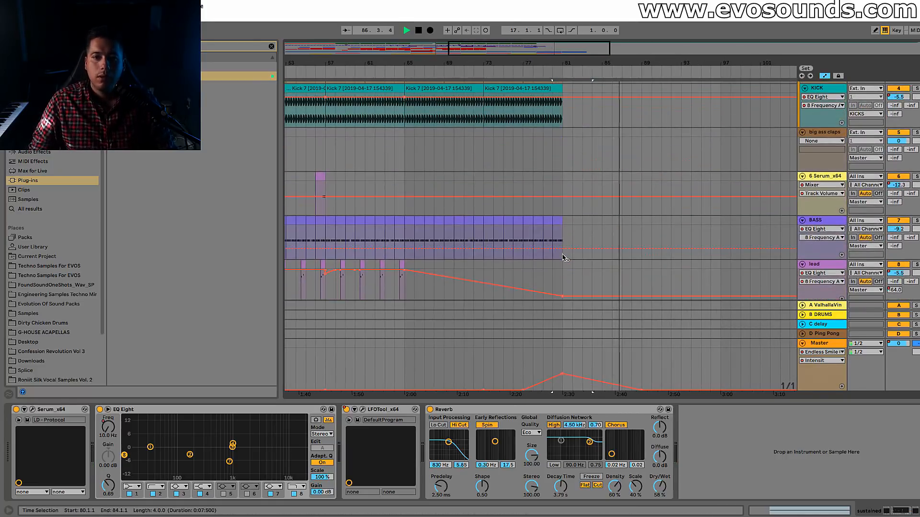
scroll(561, 246, "down", 4)
key("space")
Duplicate the ARP clip at bar 77 four times so it runs to bar 97, and audition it from bar 80.
scroll(563, 242, "down", 3)
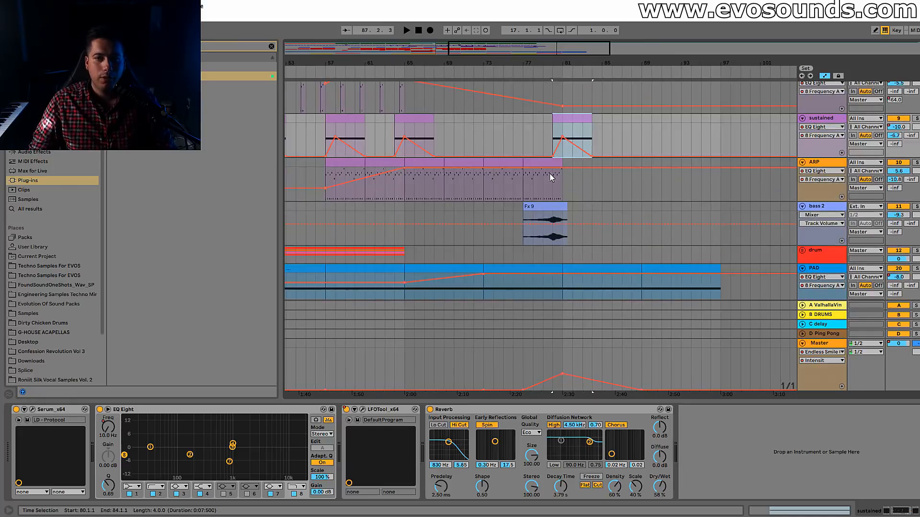
left_click(544, 163)
key("ctrl+d")
key("ctrl+d")
key("ctrl+d")
key("ctrl+d")
left_click(551, 148)
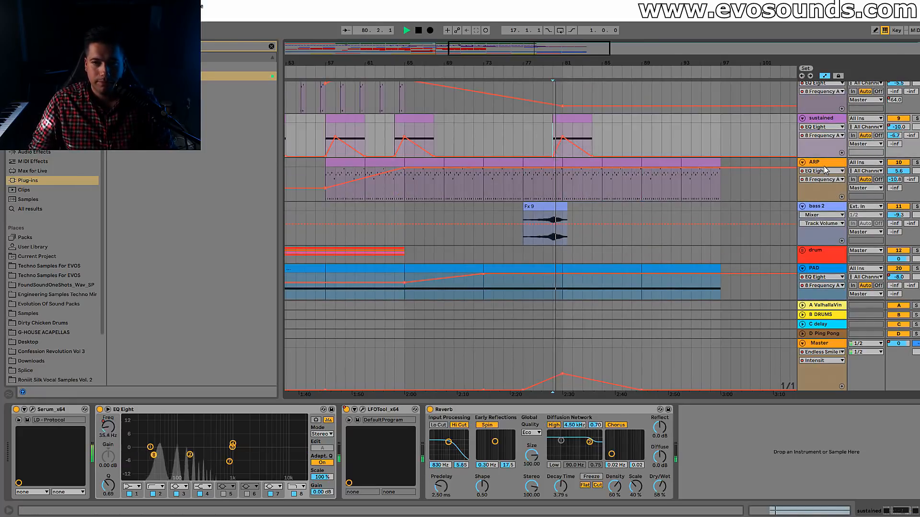
key("space")
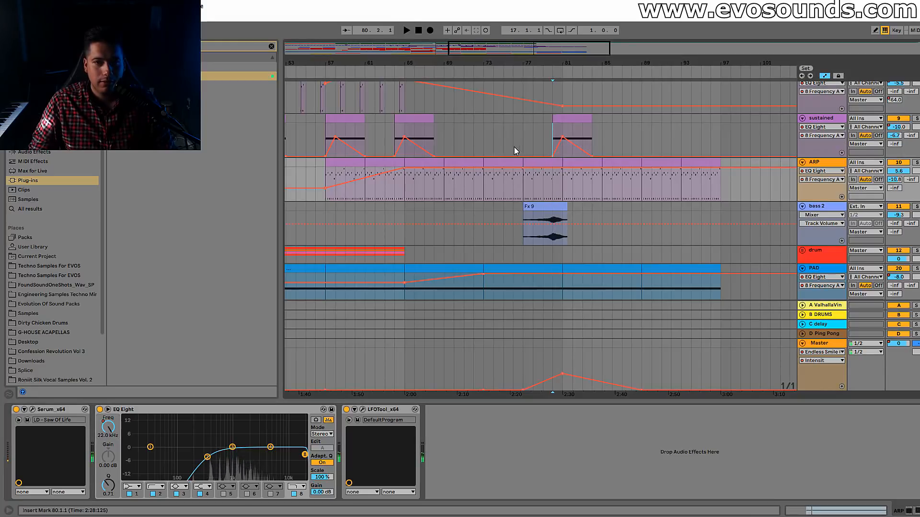
Set the ARP track's volume to 6.0 dB and dip its EQ Eight filter automation from bar 77 to about 164 Hz at bar 81.
key("space")
left_click(523, 168)
left_click_drag(562, 168, 562, 183)
left_click_drag(899, 171, 898, 167)
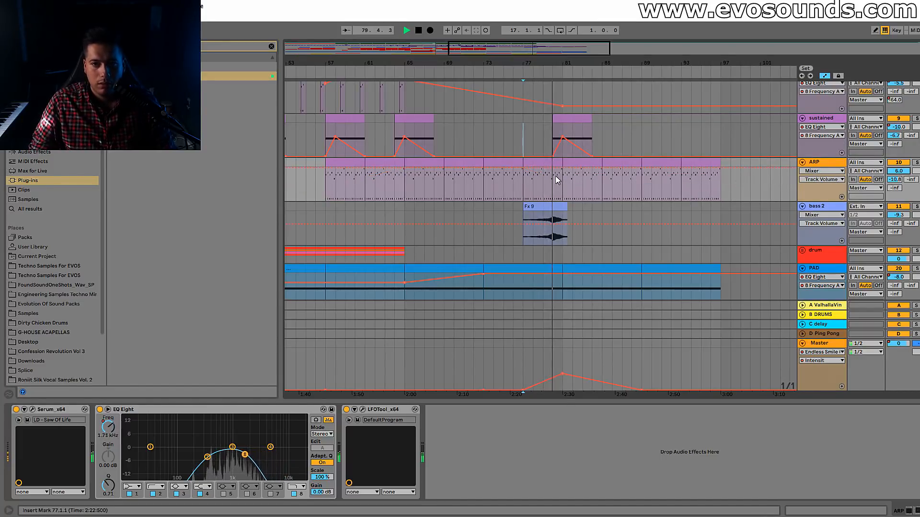
left_click(231, 454)
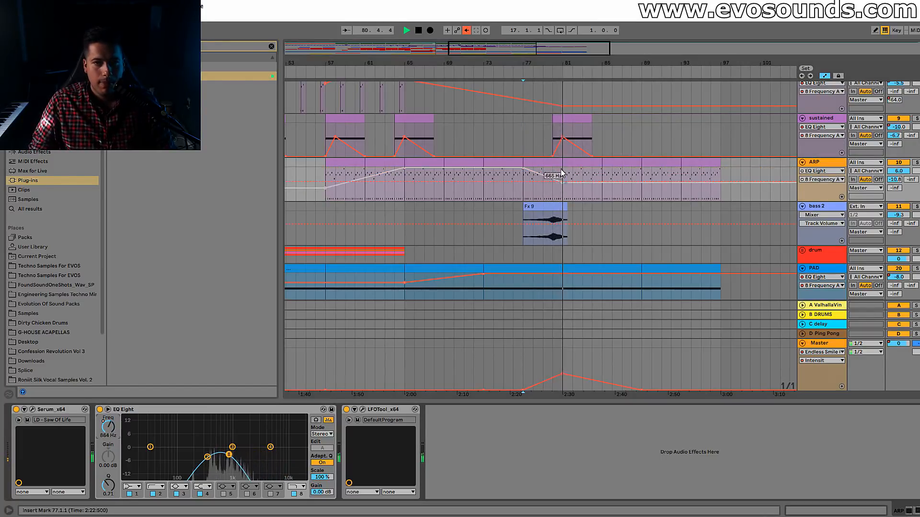
left_click(465, 32)
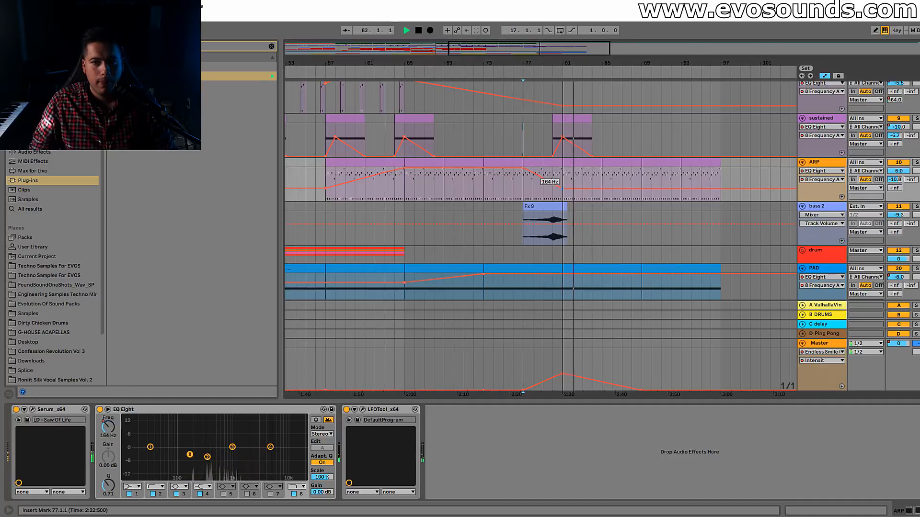
Ramp the ARP filter automation back up from bar 81 to about 13.8 kHz at bar 89.
left_click_drag(580, 190, 641, 171)
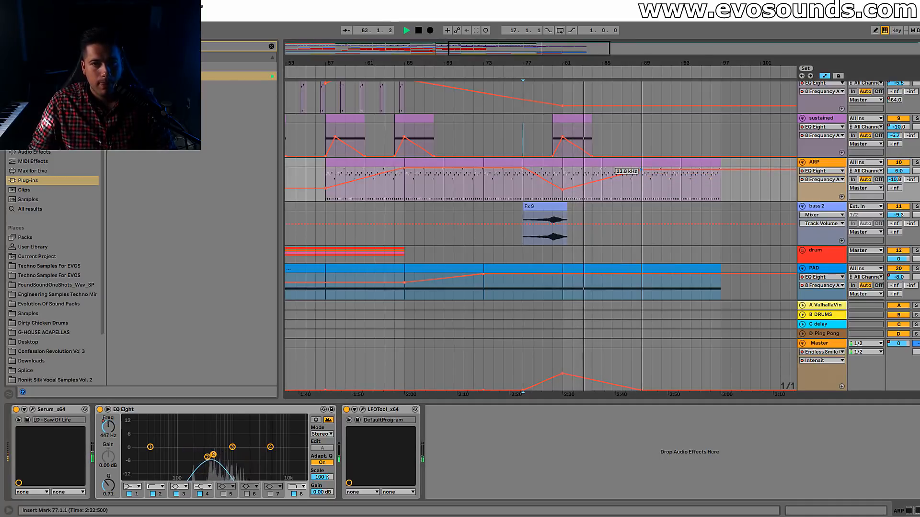
scroll(623, 177, "up", 5)
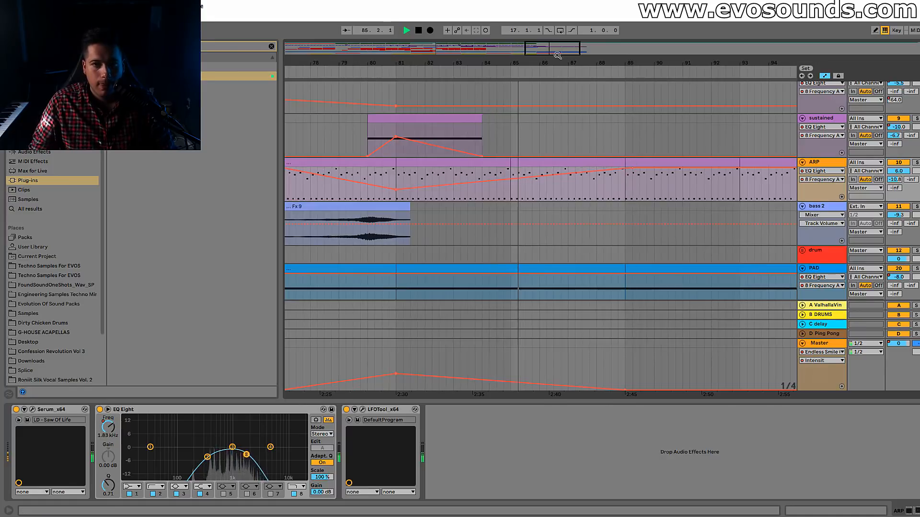
scroll(524, 172, "down", 2)
mouse_move(524, 168)
left_mouse_down()
mouse_move(555, 169)
mouse_move(518, 169)
left_mouse_up()
key("space")
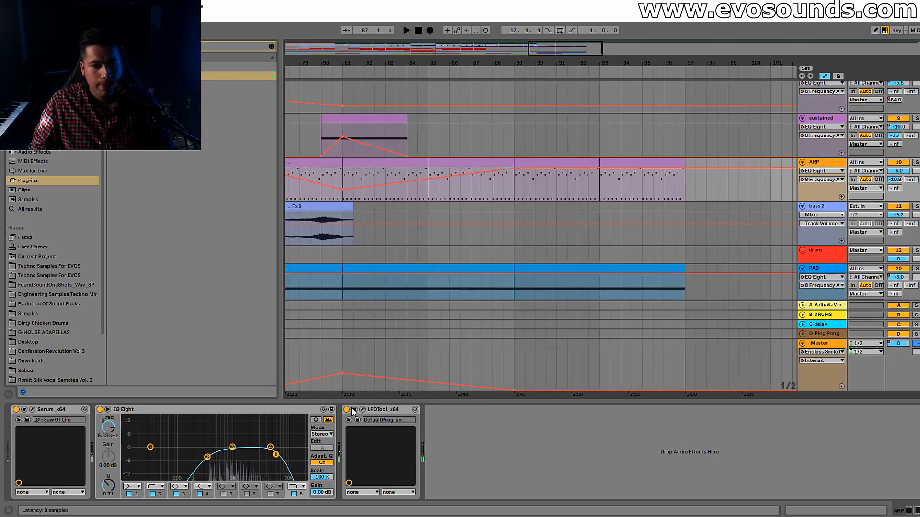
Automate the ARP's LFOTool to switch off from bar 81 and play the change from bar 80.3.
left_click(347, 410)
left_click(332, 193)
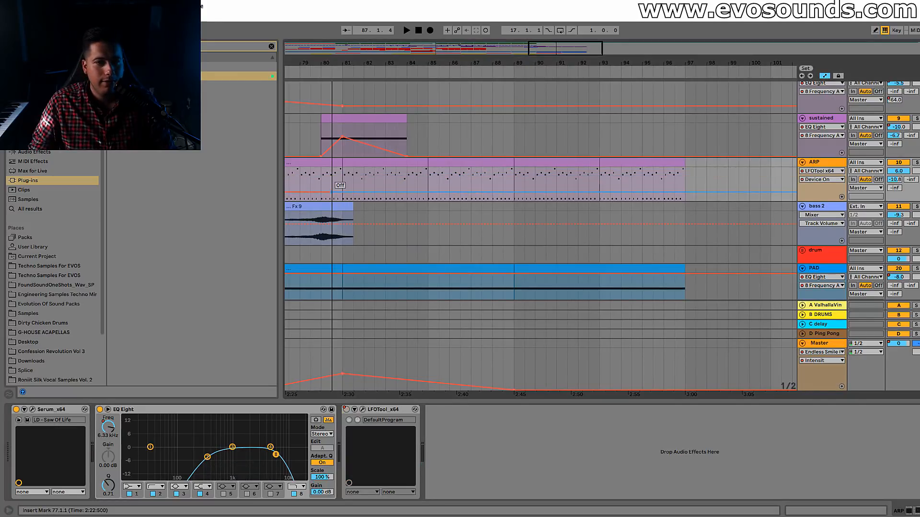
left_click(363, 182)
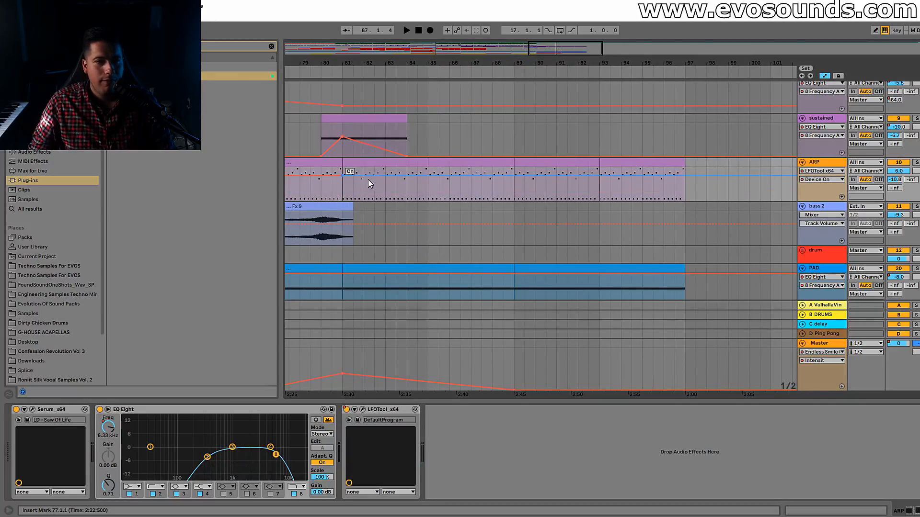
left_click_drag(374, 175, 346, 190)
key("space")
left_click(334, 190)
key("space")
key("space")
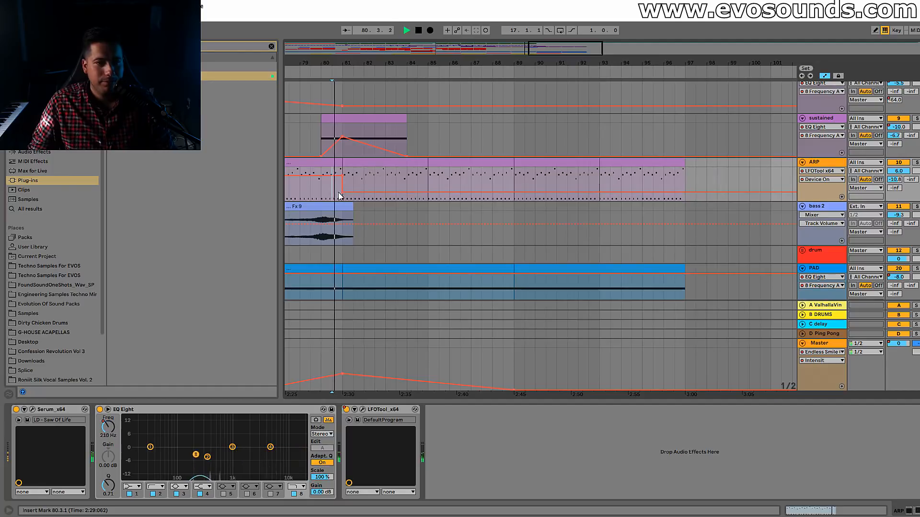
left_click(822, 165)
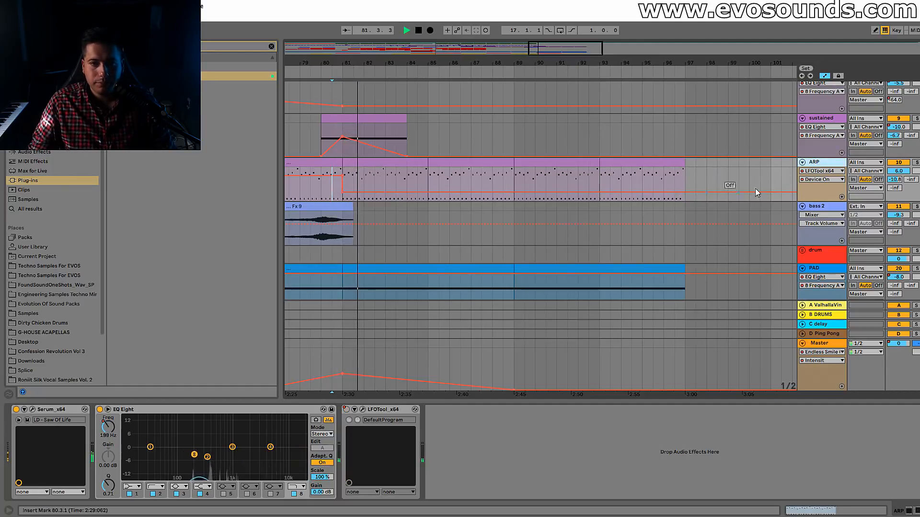
Check the PAD, BASS and ARP clips between bars 81 and 97 during playback.
left_click_drag(577, 62, 555, 45)
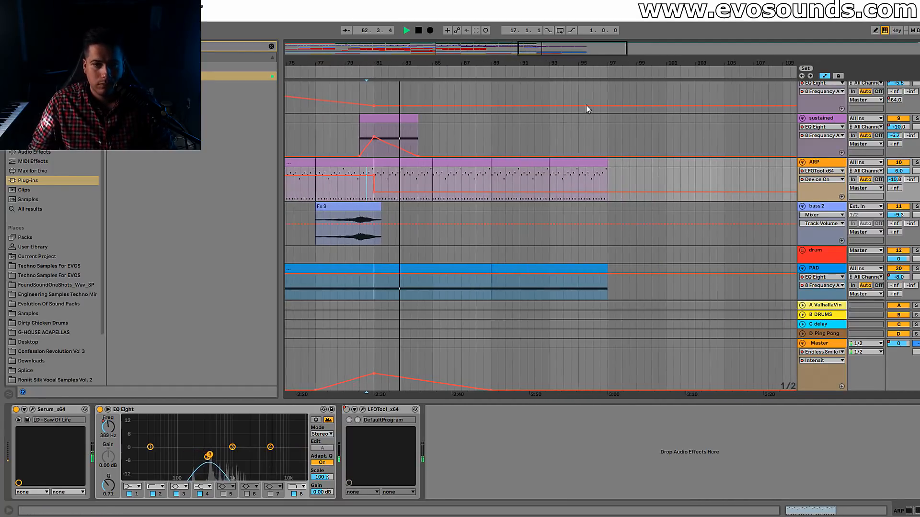
scroll(558, 226, "down", 3)
left_click(468, 234)
left_click(509, 235)
left_click(485, 233)
left_click(547, 231)
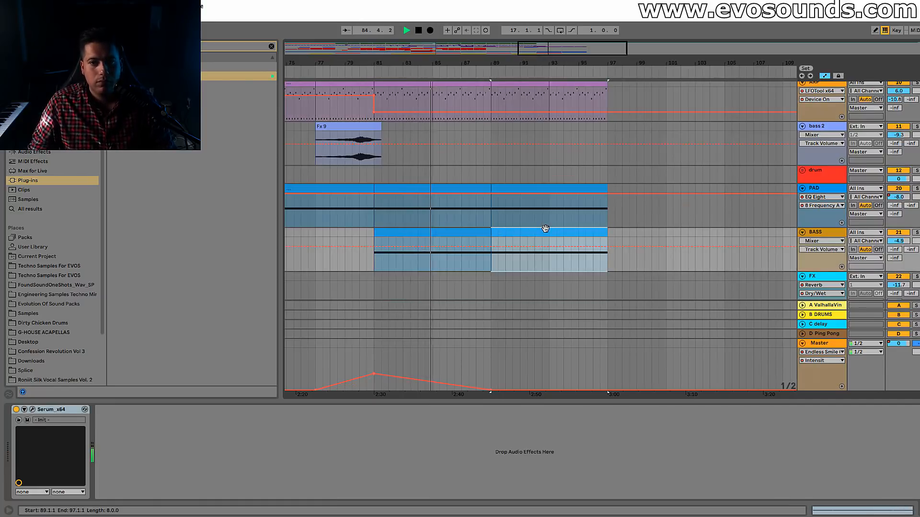
scroll(546, 235, "up", 3)
scroll(431, 208, "up", 3)
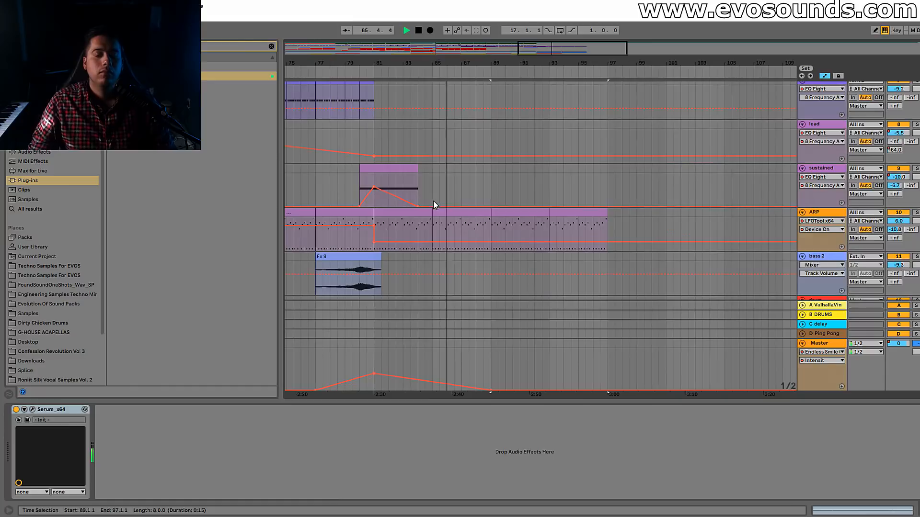
mouse_move(548, 54)
left_mouse_down()
mouse_move(547, 72)
mouse_move(543, 48)
left_mouse_up()
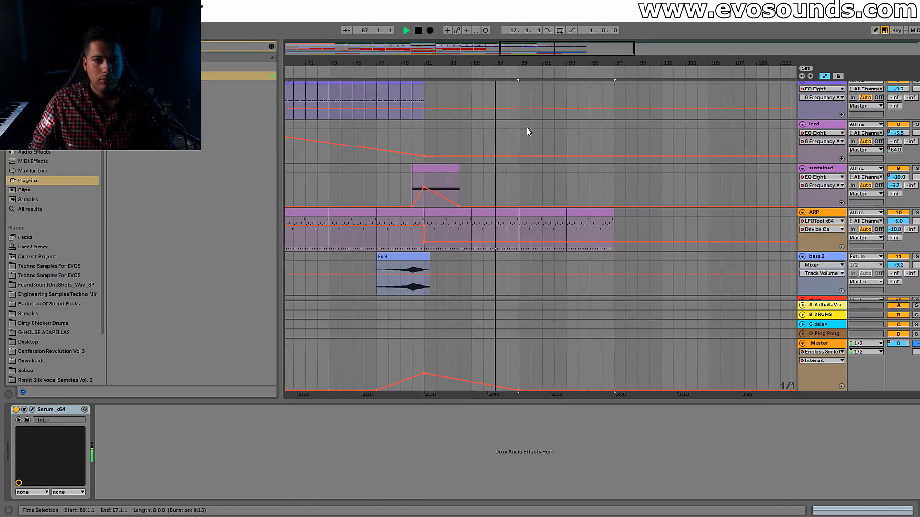
Paste a four-bar lead clip with its rising filter automation onto the lead track at bar 97.
left_click_drag(598, 55, 598, 44)
scroll(473, 128, "up", 1)
left_click_drag(529, 54, 529, 40)
left_click(352, 154)
left_click_drag(596, 63, 595, 79)
left_click(519, 157)
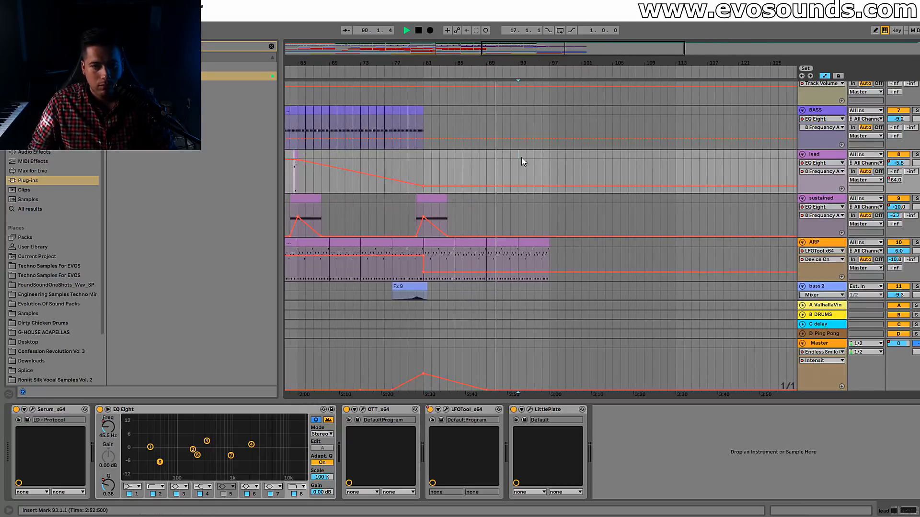
scroll(521, 157, "down", 2)
scroll(551, 171, "up", 2)
scroll(551, 178, "down", 3)
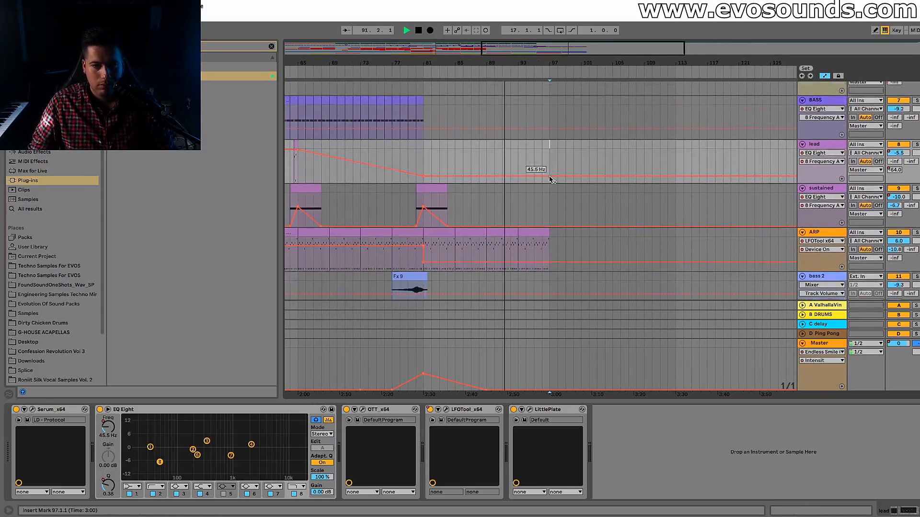
left_click(552, 120)
key("ctrl+v")
Duplicate the last ARP clip four times and the bar 97 lead clip three times so both run to bar 113.
left_click(542, 197)
key("ctrl+d")
key("ctrl+d")
key("ctrl+d")
key("ctrl+d")
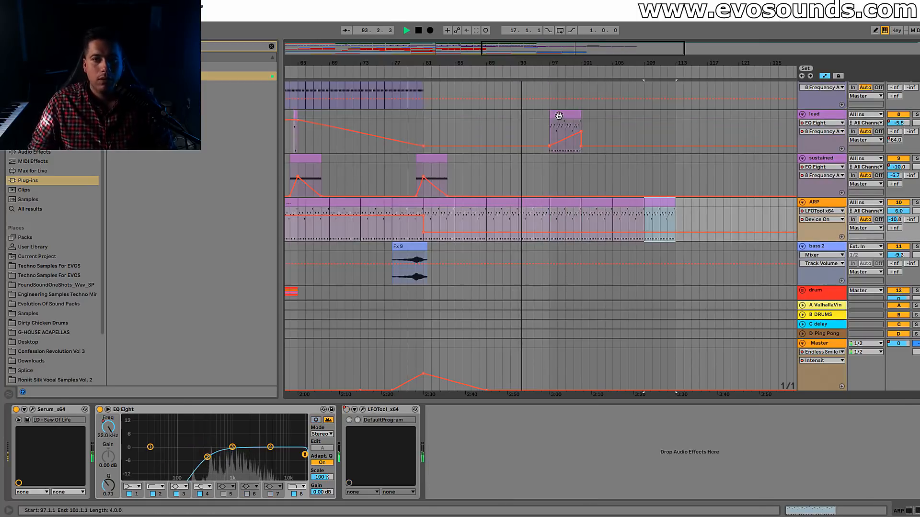
left_click(560, 117)
key("ctrl+d")
key("ctrl+d")
key("ctrl+d")
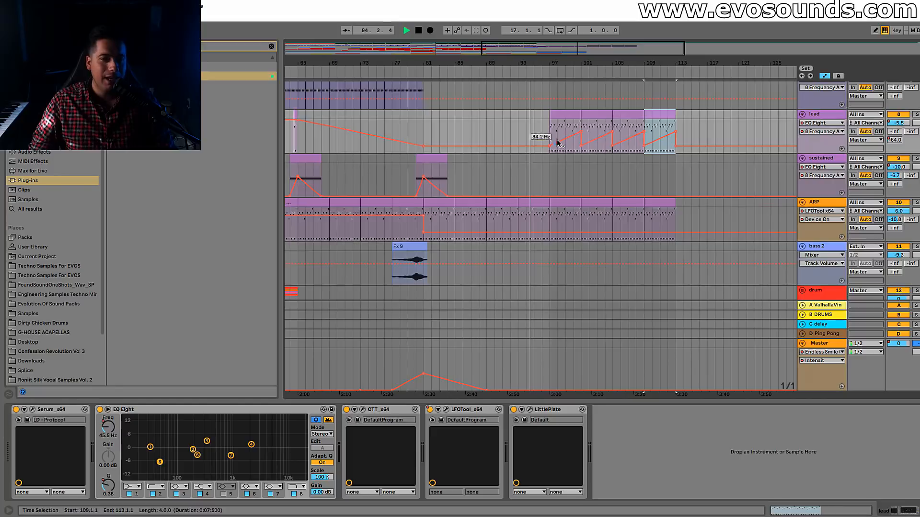
Drop the lead's EQ Eight band 2 frequency automation to about 15.9 Hz from bar 97 onwards.
left_click(207, 451)
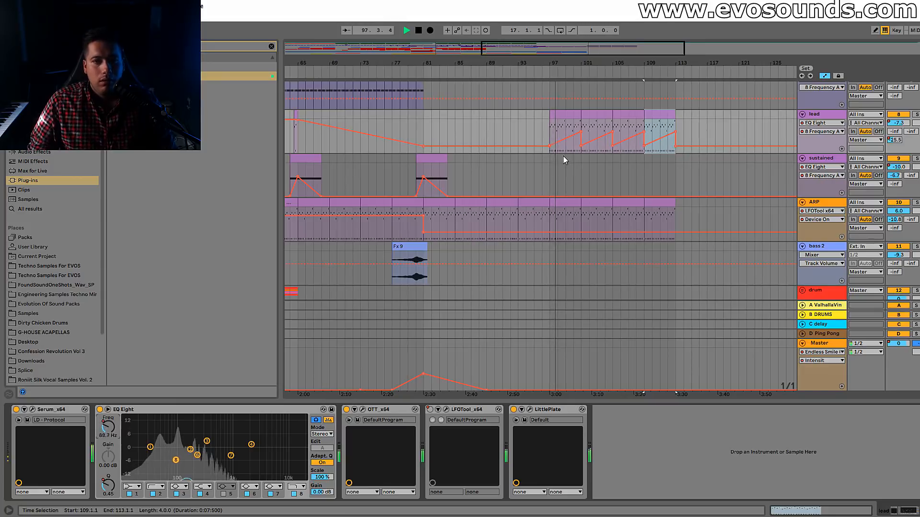
left_click(33, 410)
left_click(451, 150)
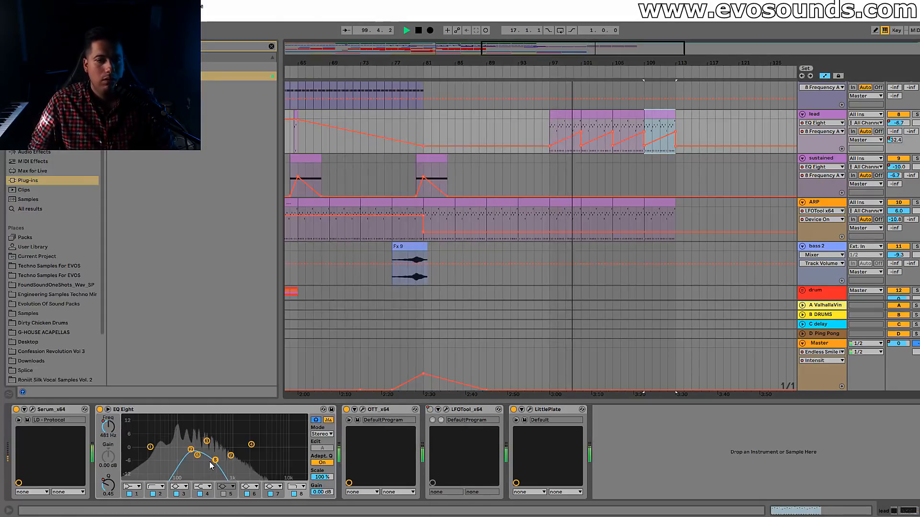
left_click(191, 450)
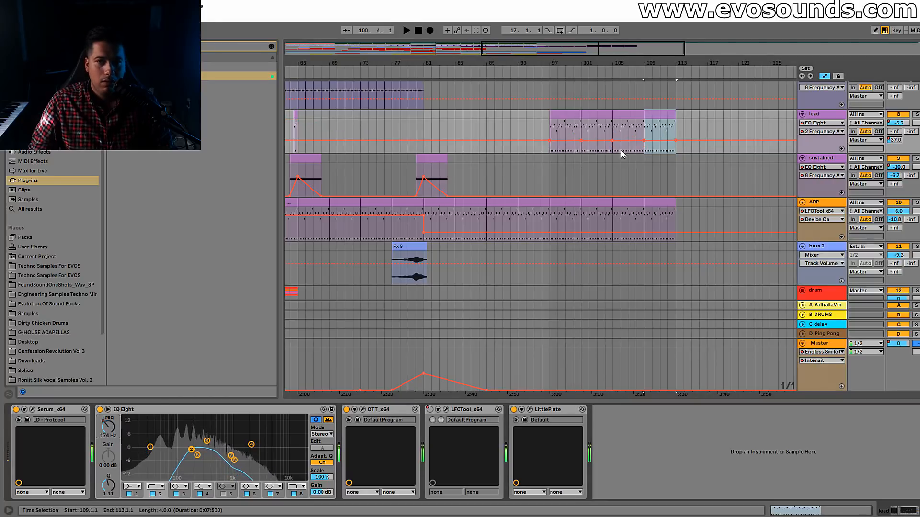
key("space")
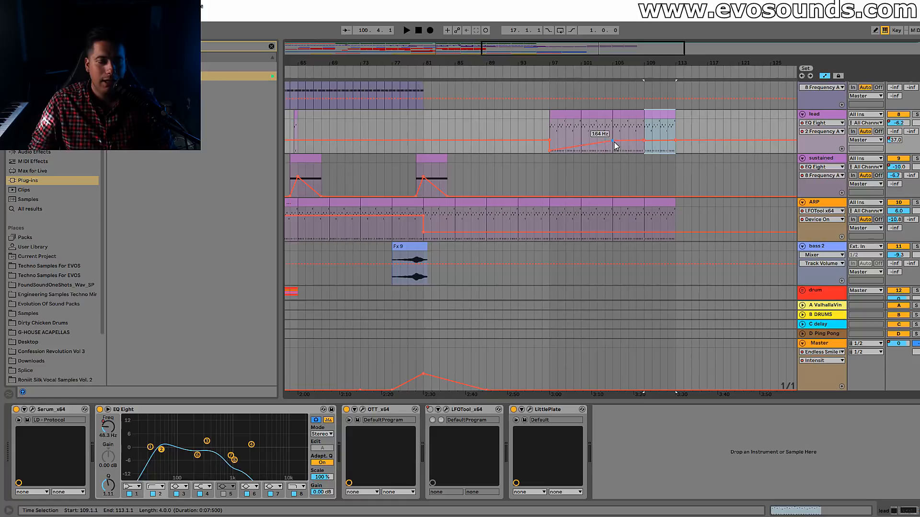
left_click(675, 141)
Play the lead's entry from bar 96, review the surrounding tracks and select the ARP track.
left_click(543, 130)
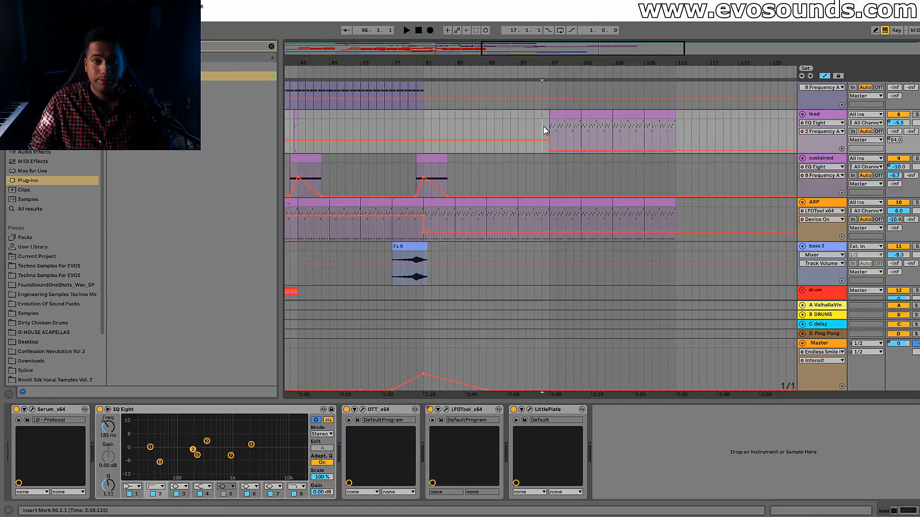
key("plus")
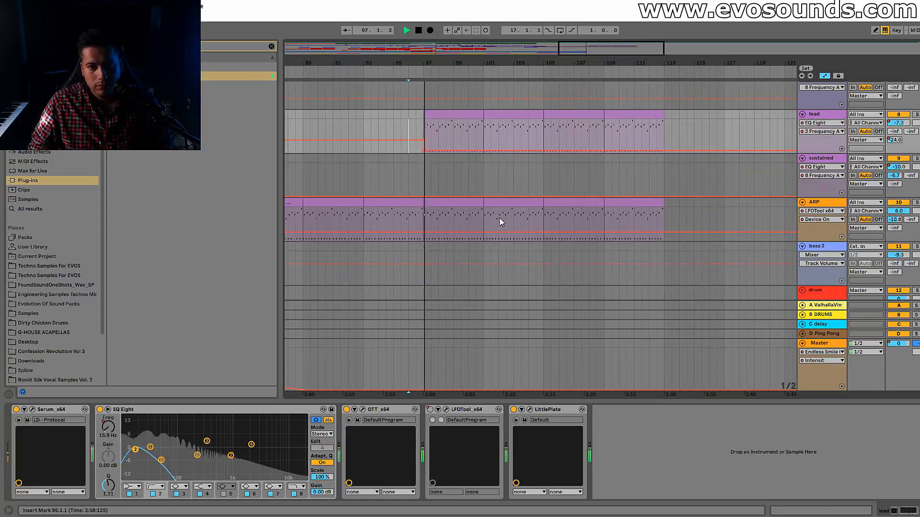
scroll(499, 218, "down", 3)
scroll(501, 230, "up", 3)
key("minus")
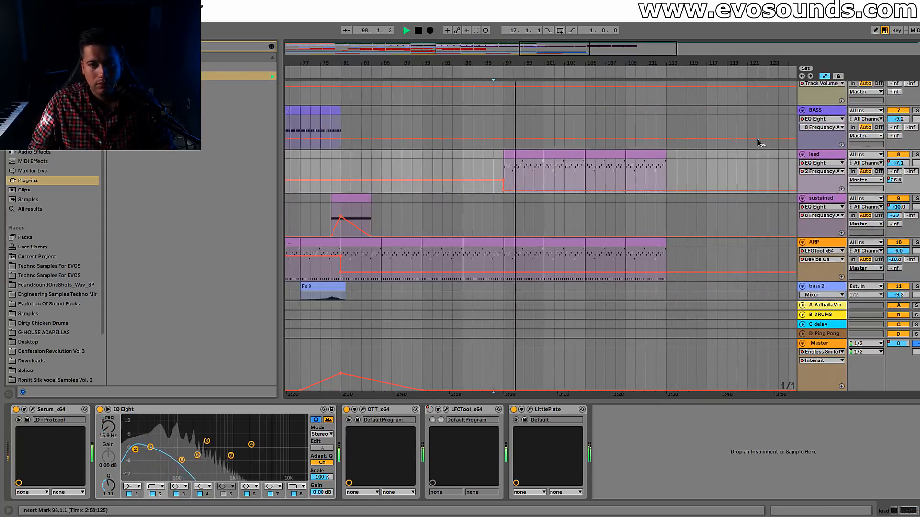
scroll(603, 178, "down", 2)
left_click(589, 190)
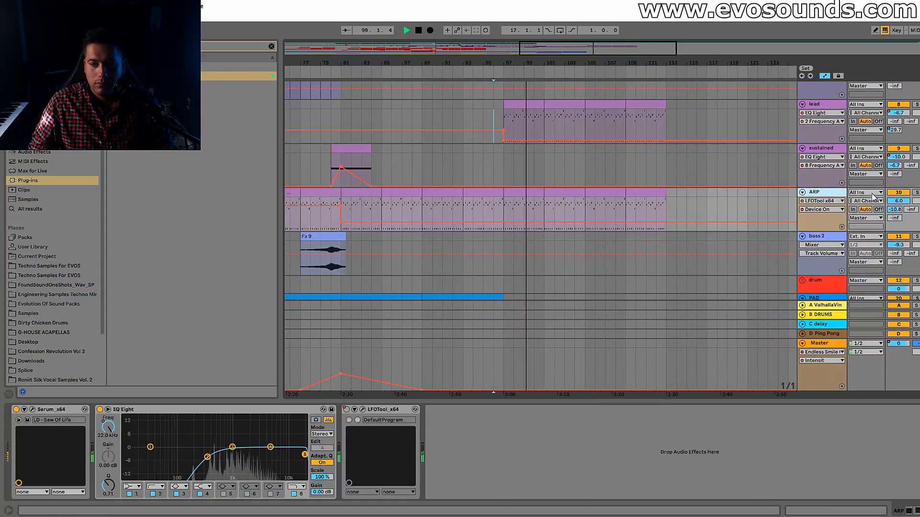
Try ramping the lead's EQ Eight band 2 frequency automation upwards from bar 97 to bar 105.
scroll(585, 180, "up", 2)
key("plus")
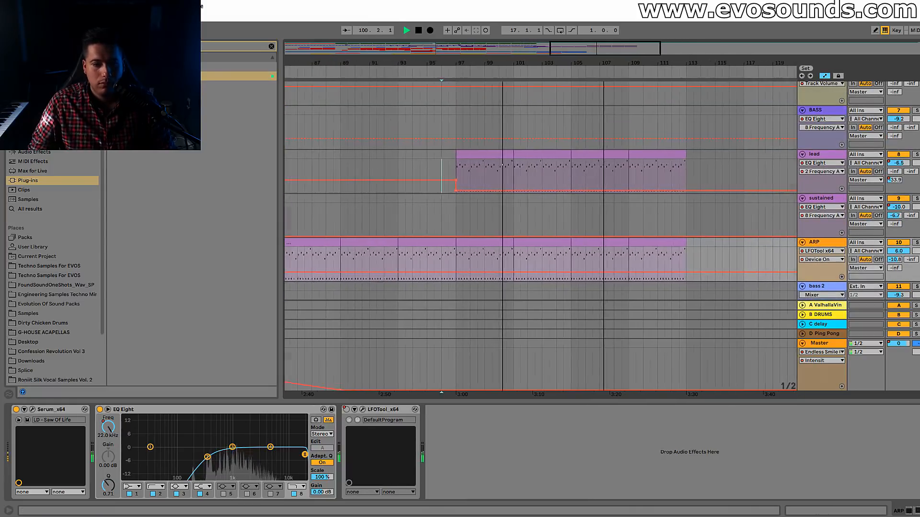
left_click(530, 154)
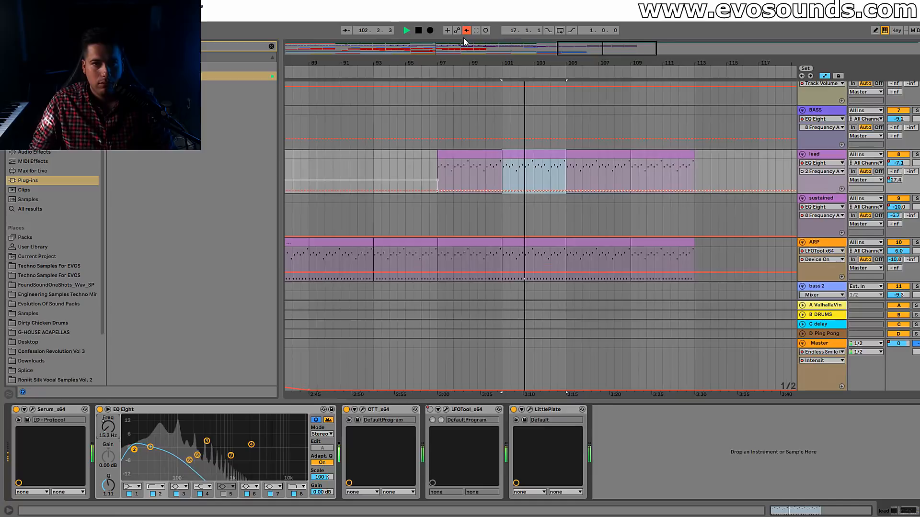
left_click_drag(583, 172, 565, 160)
key("space")
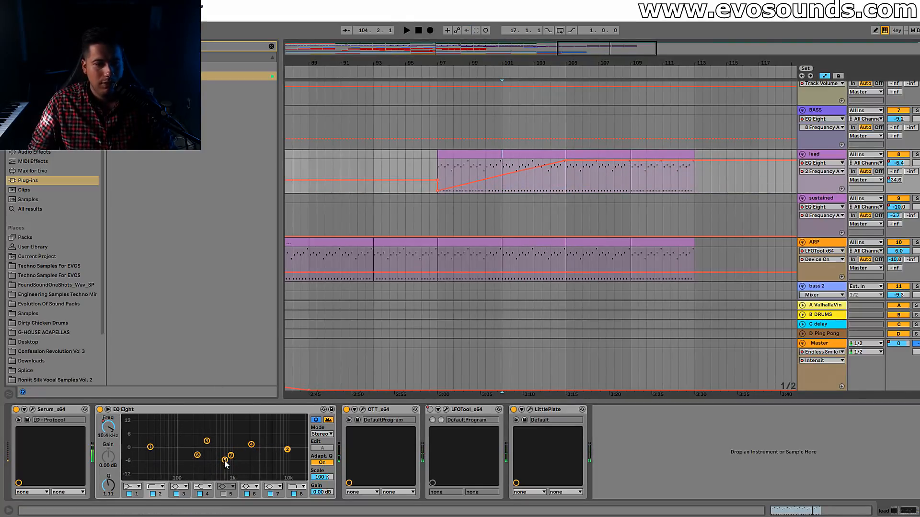
left_click(226, 460)
key("ctrl+z")
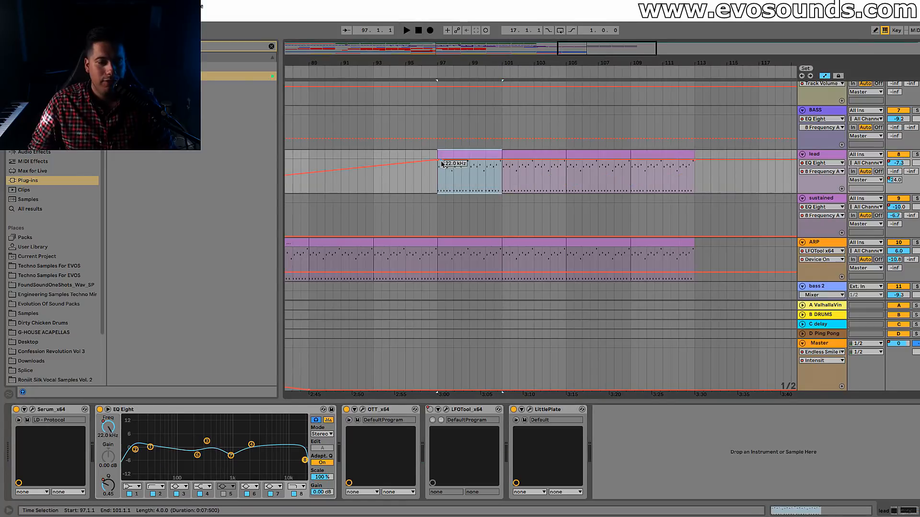
Ramp the lead's EQ Eight band 8 frequency automation from a low value at bar 97 up to 22.0 kHz at bar 113.
key("space")
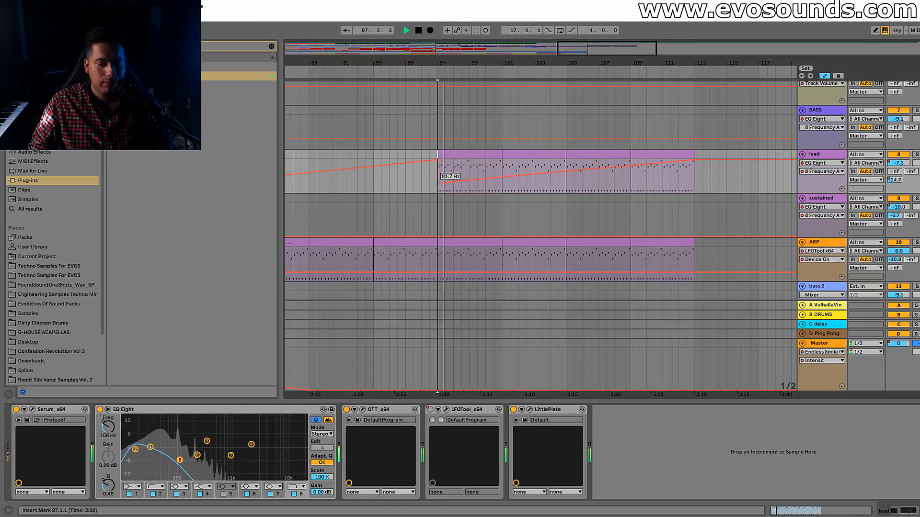
left_click(404, 187)
key("space")
key("minus")
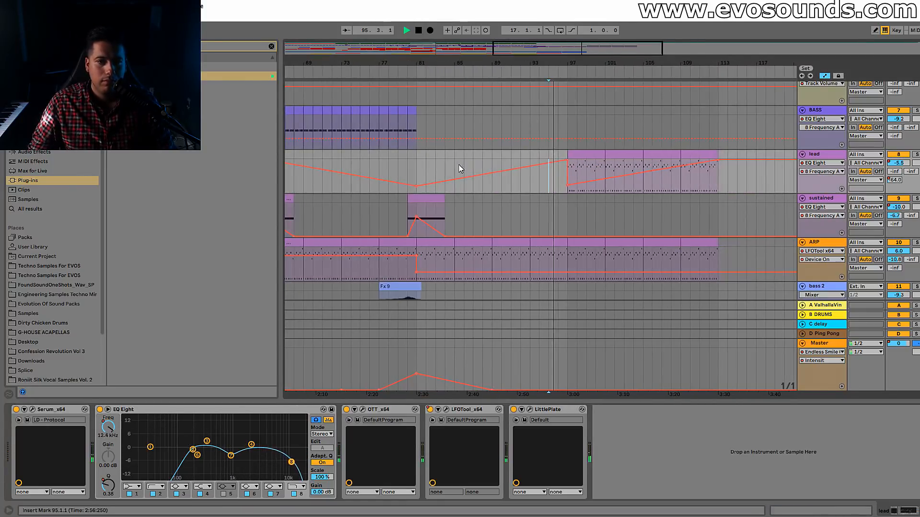
Play the breakdown from bar 80 while reviewing the pad, bass, ARP and lead tracks up to bar 113.
scroll(455, 204, "down", 3)
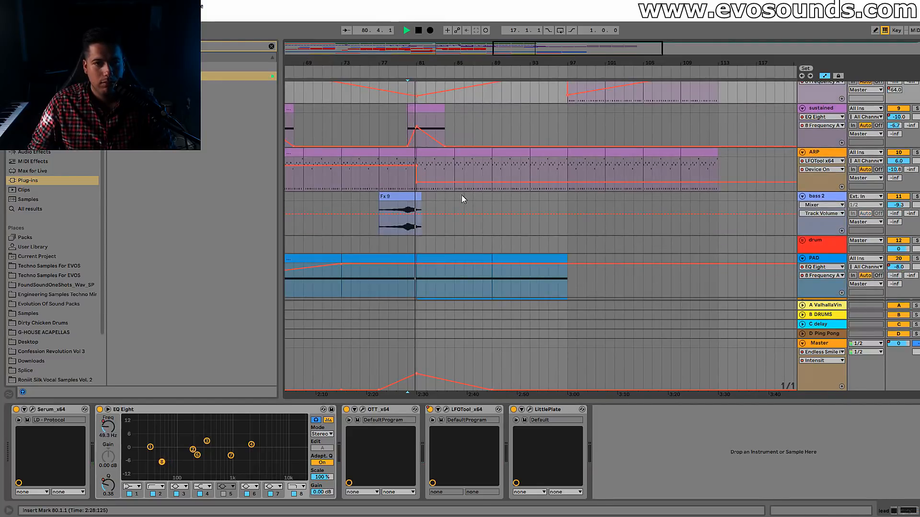
scroll(461, 196, "down", 2)
left_click(459, 240)
left_click_drag(458, 240, 515, 248)
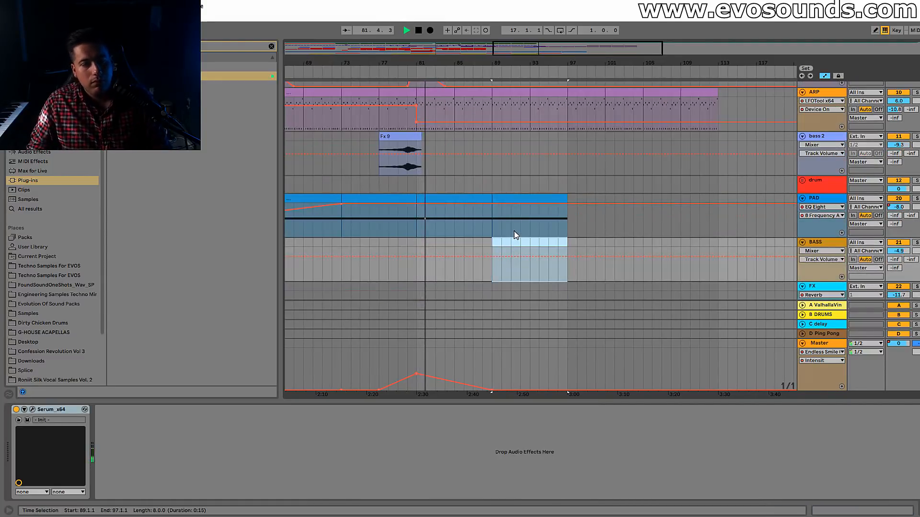
scroll(515, 234, "up", 2)
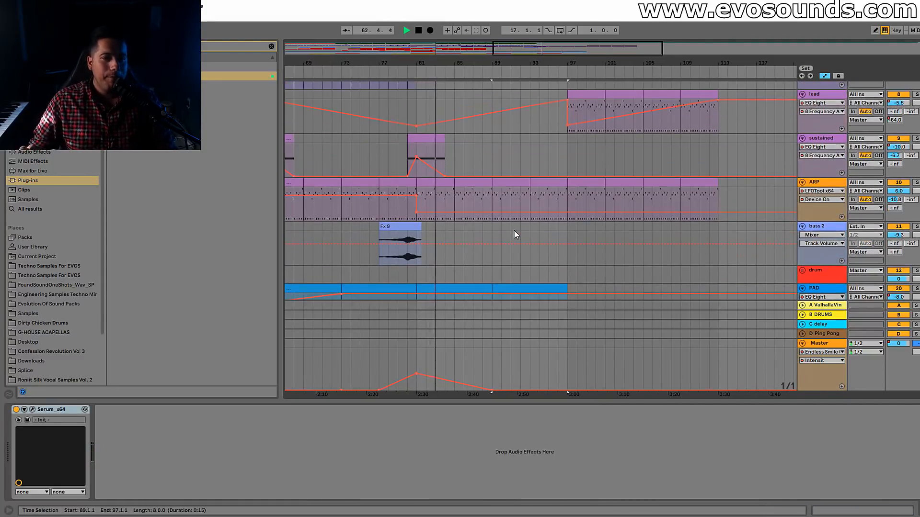
scroll(504, 193, "up", 2)
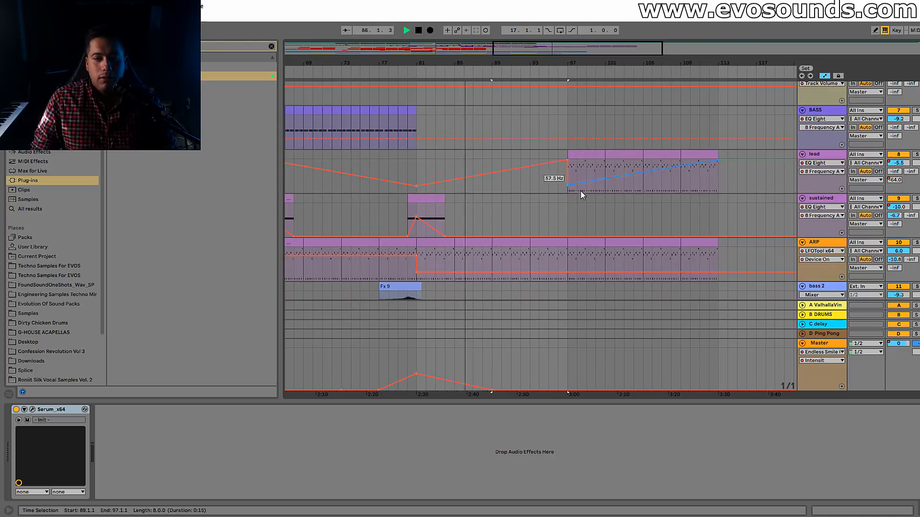
scroll(589, 192, "down", 2)
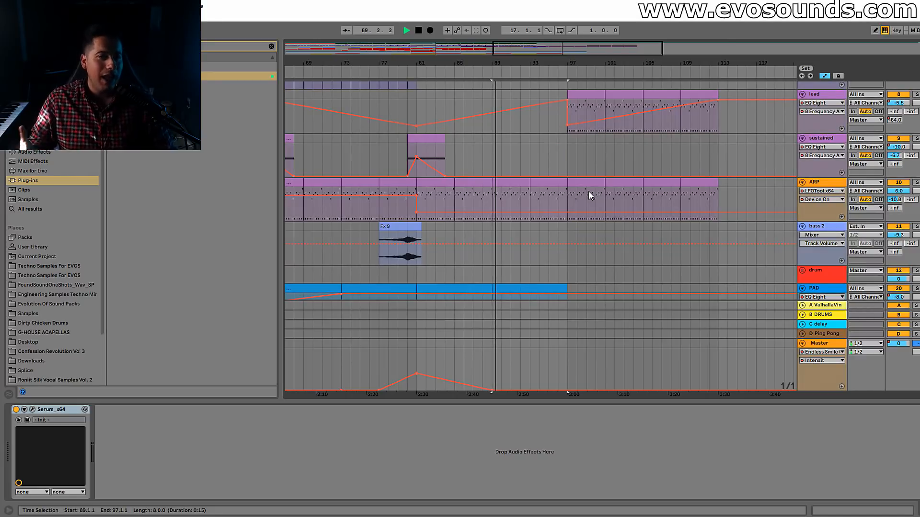
Show the ARP track's EQ Eight band 8 frequency automation and select its clip at bar 93.
left_click(830, 188)
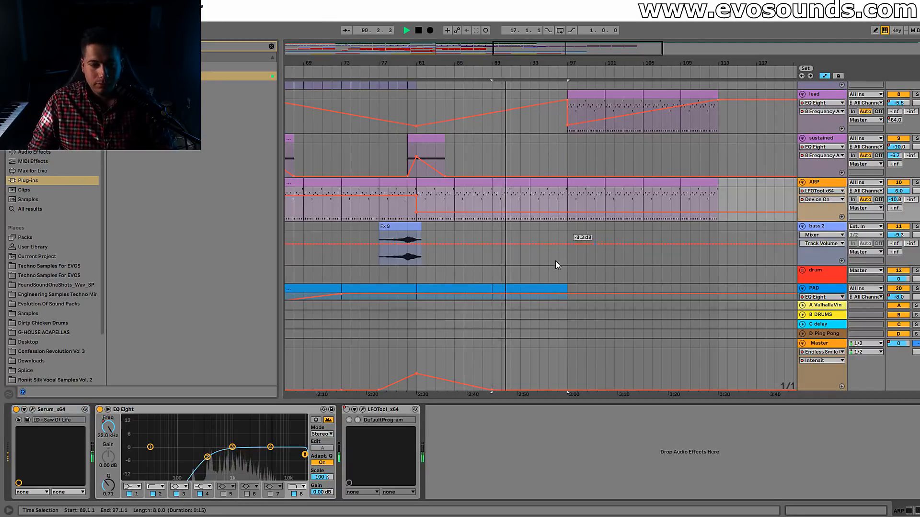
left_click(110, 429)
left_click_drag(536, 57, 535, 93)
left_click(555, 183)
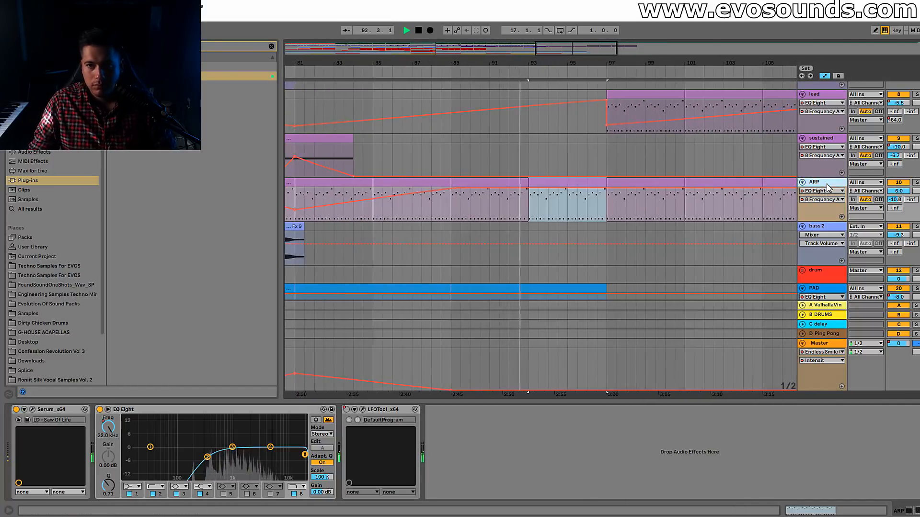
left_click_drag(523, 64, 442, 62)
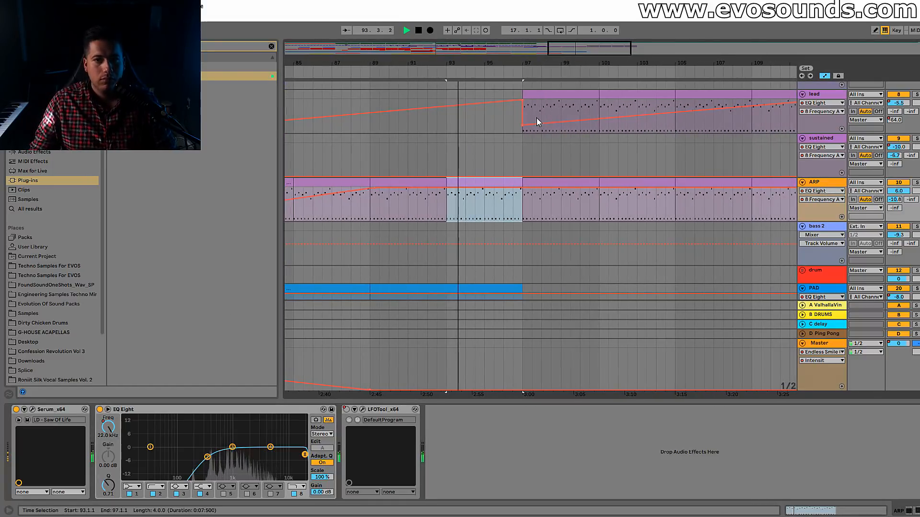
Copy the bass 2 track's Fx 9 clip from bar 77 to about bar 94 and play the transition from bar 96.
scroll(509, 173, "down", 2)
scroll(564, 166, "down", 4)
scroll(508, 176, "down", 2)
scroll(505, 153, "up", 2)
left_click(501, 106)
key("ctrl+c")
left_click(570, 115)
key("ctrl+v")
left_click_drag(571, 107, 581, 106)
left_click_drag(608, 63, 515, 114)
key("space")
left_click(508, 119)
key("space")
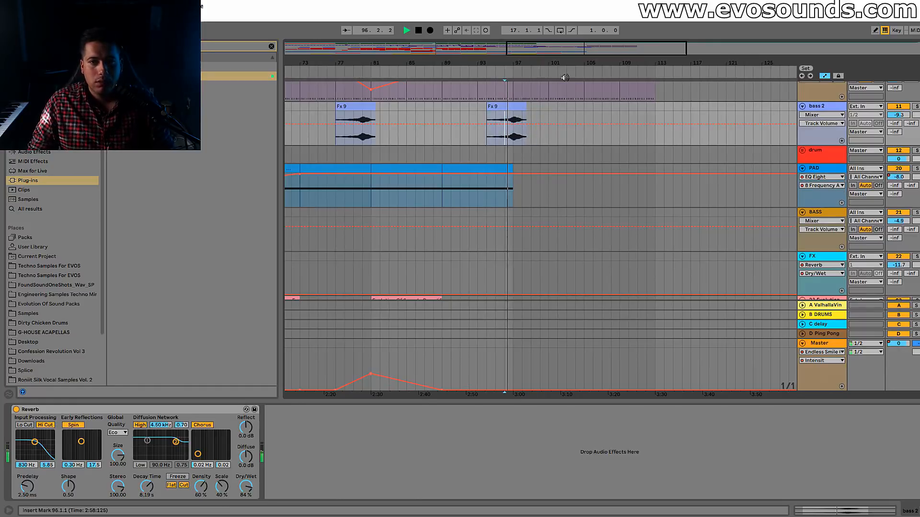
Duplicate the PAD clip at bar 89 twice so the pad runs to bar 113.
scroll(591, 138, "up", 2)
left_click(500, 239)
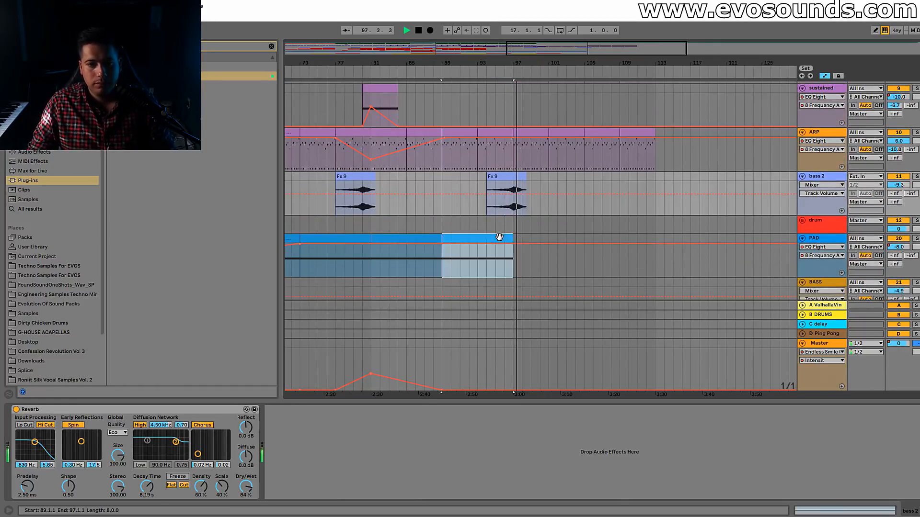
key("ctrl+d")
key("ctrl+d")
scroll(646, 226, "up", 4)
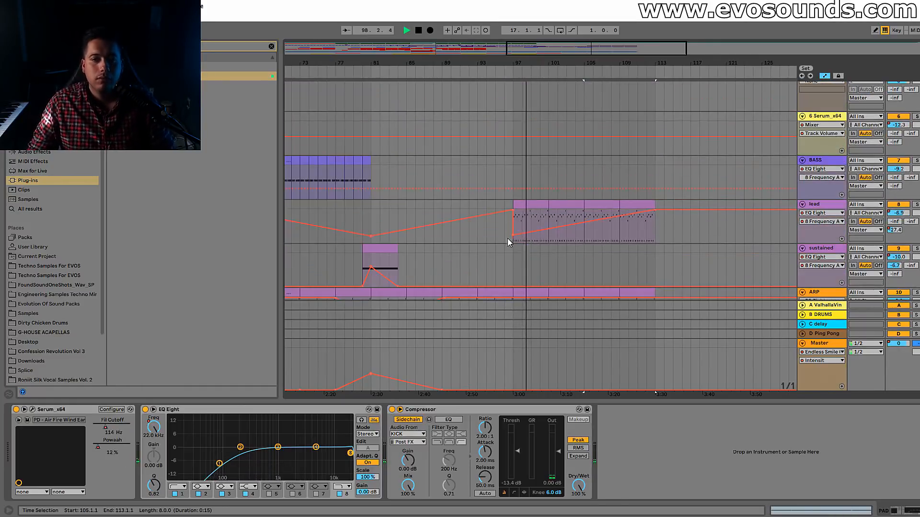
Slope the ARP's EQ Eight band 8 frequency automation gradually downwards so it reaches its lowest point at bar 113.
left_click_drag(629, 59, 614, 54)
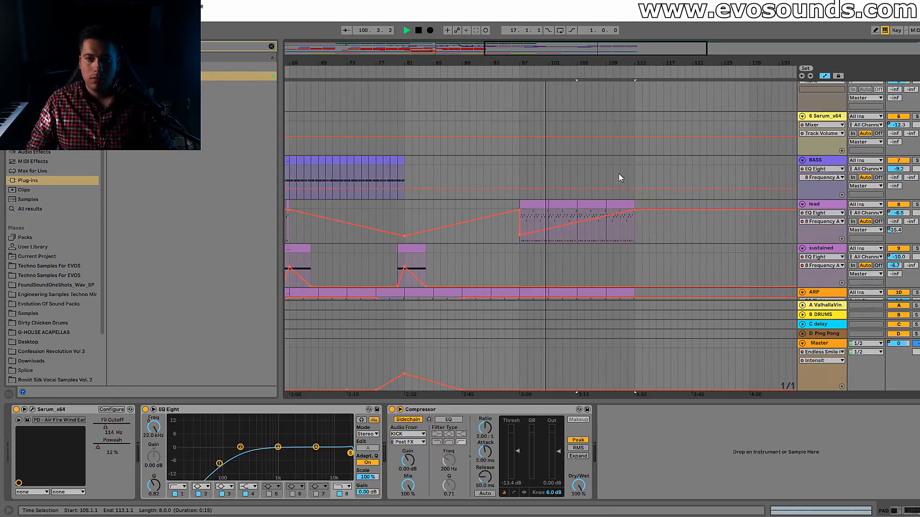
left_click_drag(644, 63, 550, 96)
left_click(526, 214)
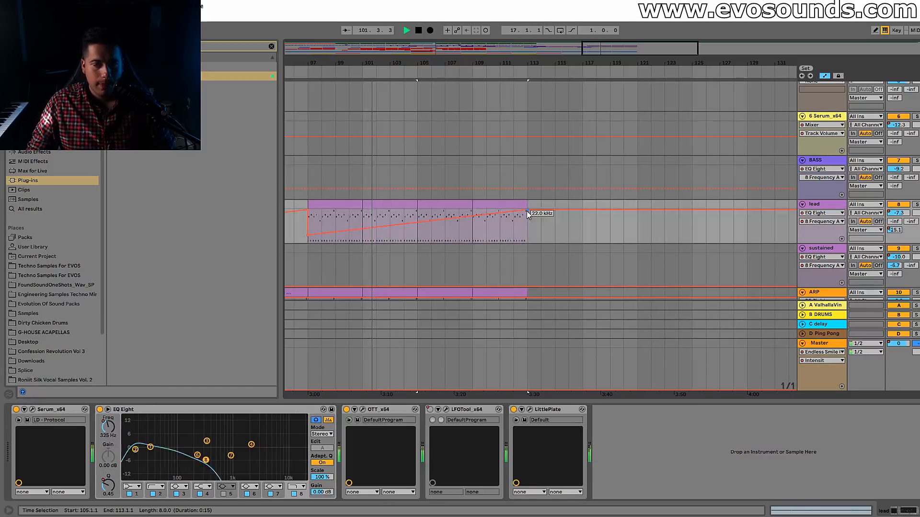
scroll(540, 213, "down", 3)
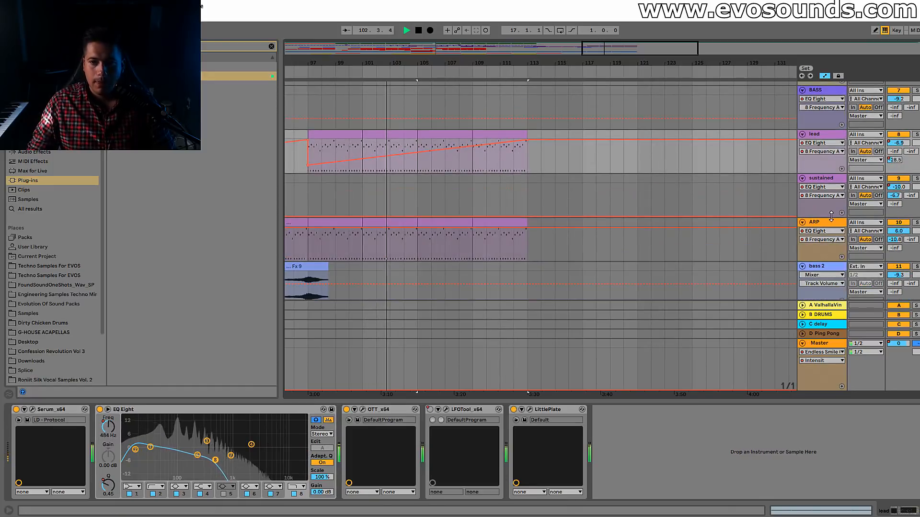
left_click(820, 223)
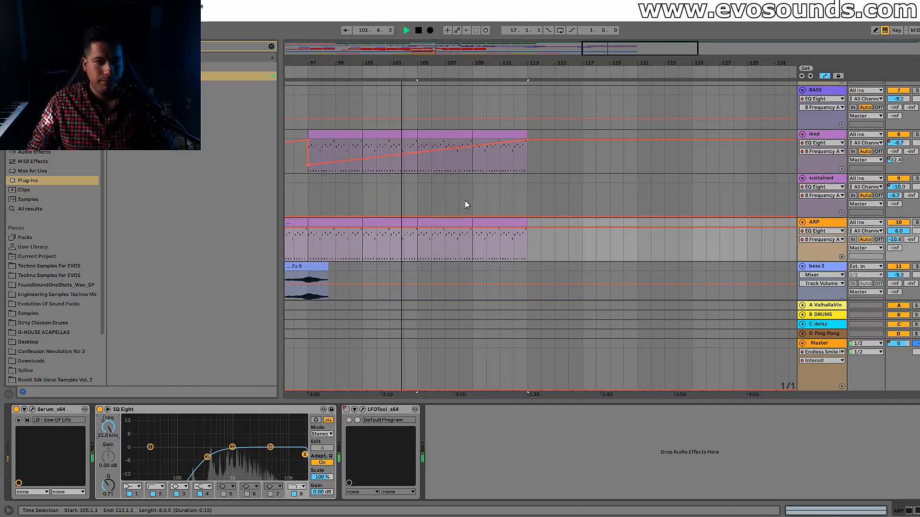
left_click_drag(420, 227, 527, 248)
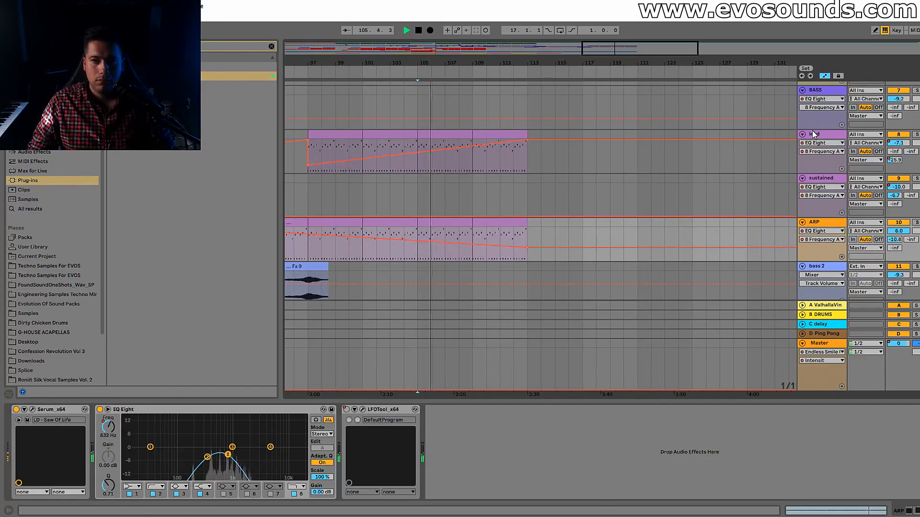
Copy the lead's last four-bar clip to bar 113.
left_click(814, 135)
left_click(108, 428)
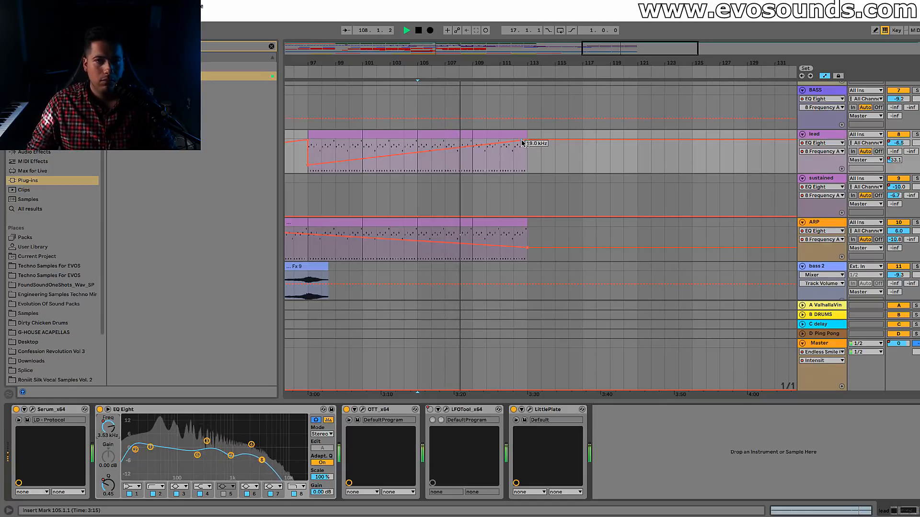
left_click_drag(499, 134, 553, 134)
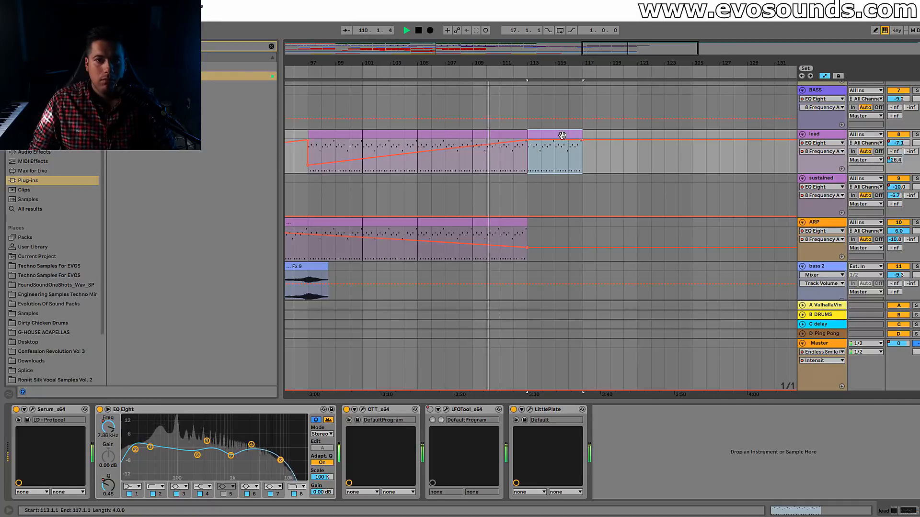
Replace the note pattern in the lead's bar 113 clip with one G3 note sustained across the clip.
double_click(559, 134)
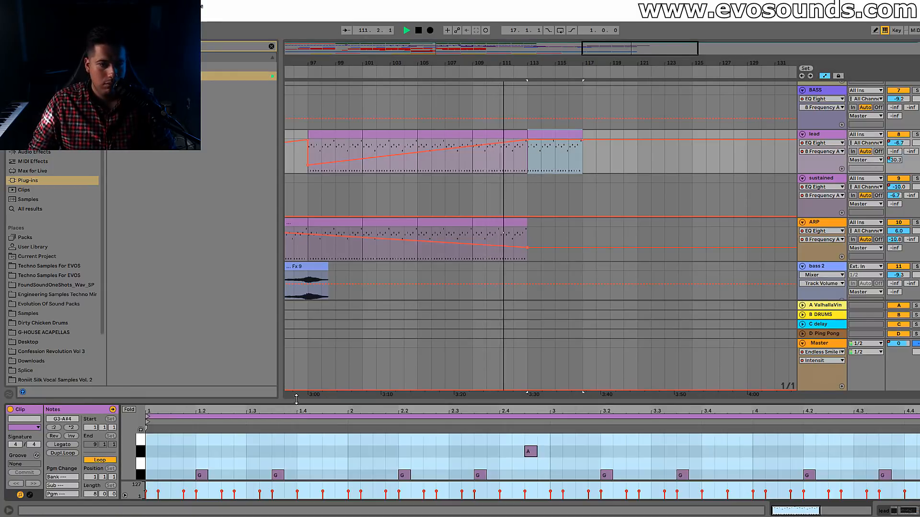
left_click_drag(294, 403, 290, 248)
left_click_drag(163, 383, 918, 289)
key("Delete")
scroll(211, 410, "down", 2)
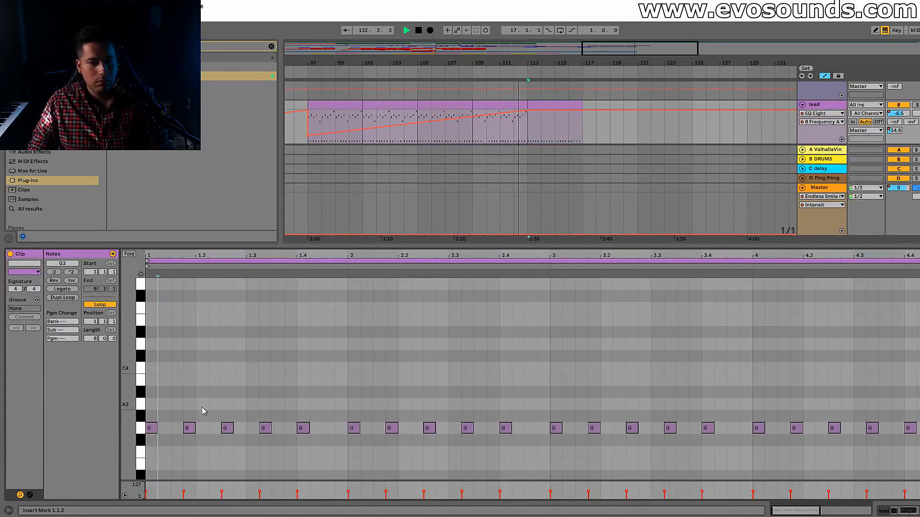
left_click_drag(156, 428, 918, 428)
key("space")
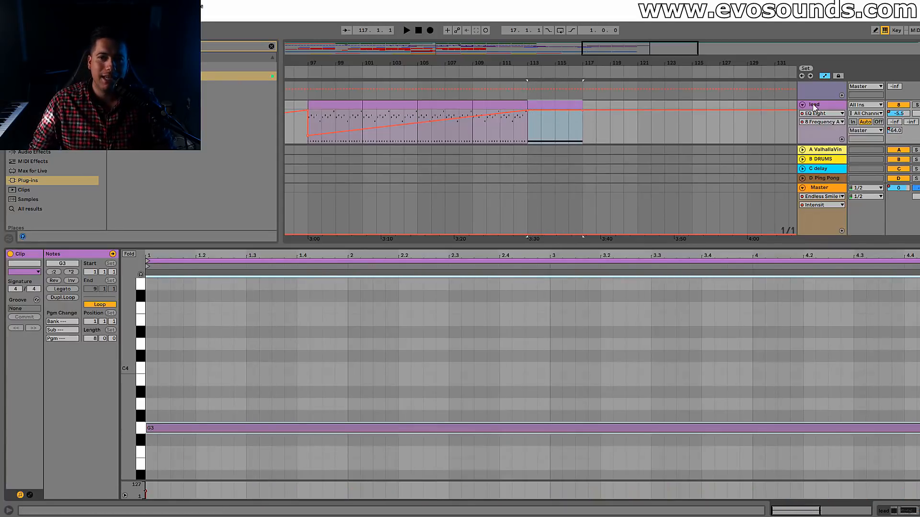
Hold the lead's Serum filter cutoff automation at about 0.68 from bar 113 to 117, restore the overridden automation and play the passage.
left_click(815, 107)
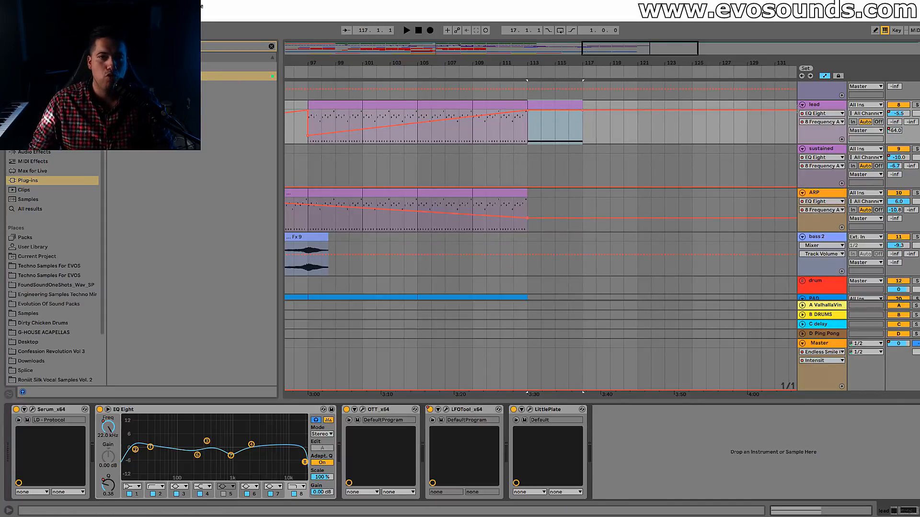
left_click(33, 409)
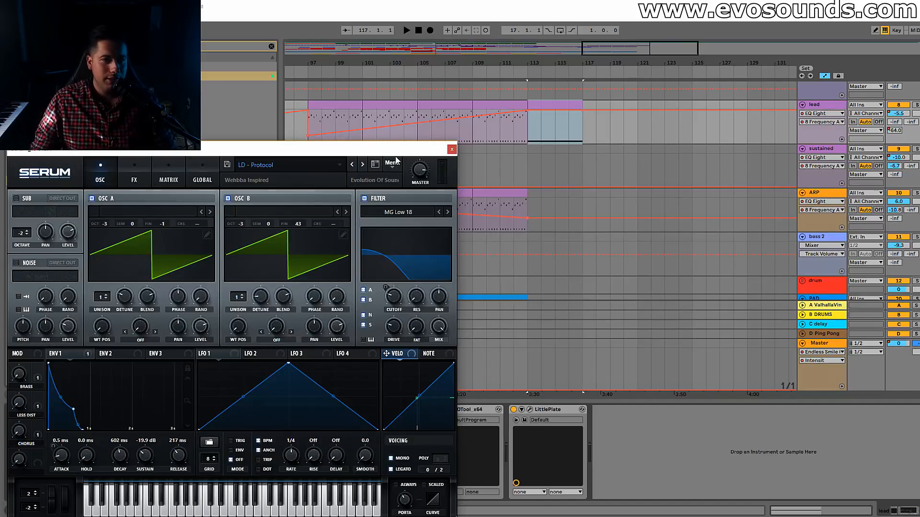
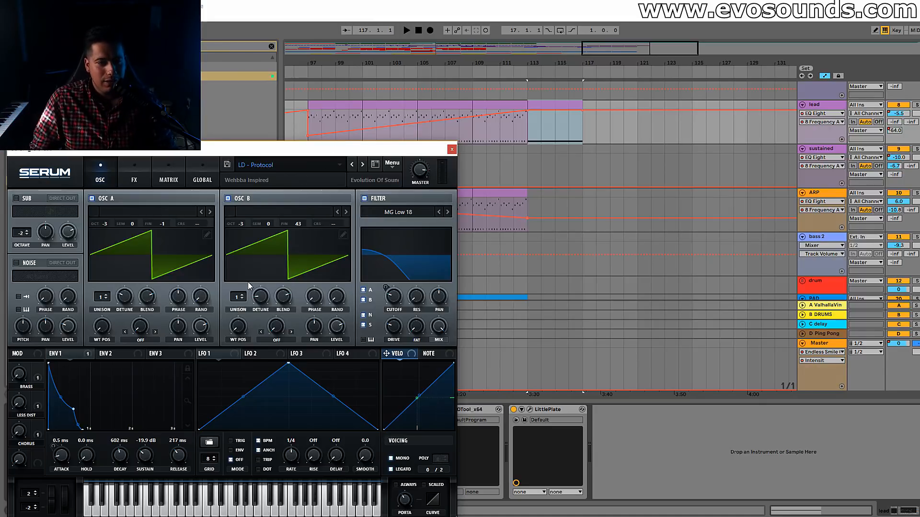
left_click(387, 301)
left_click(527, 136)
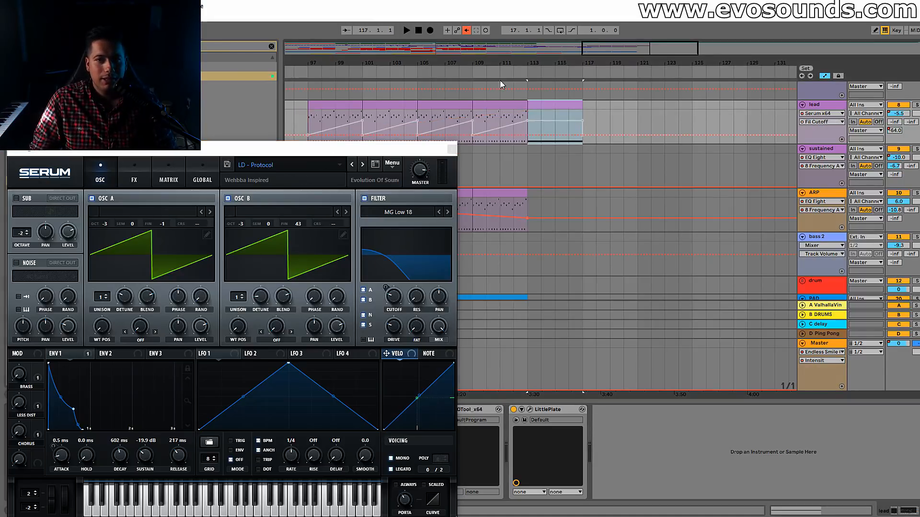
left_click(468, 33)
key("space")
left_click(501, 74)
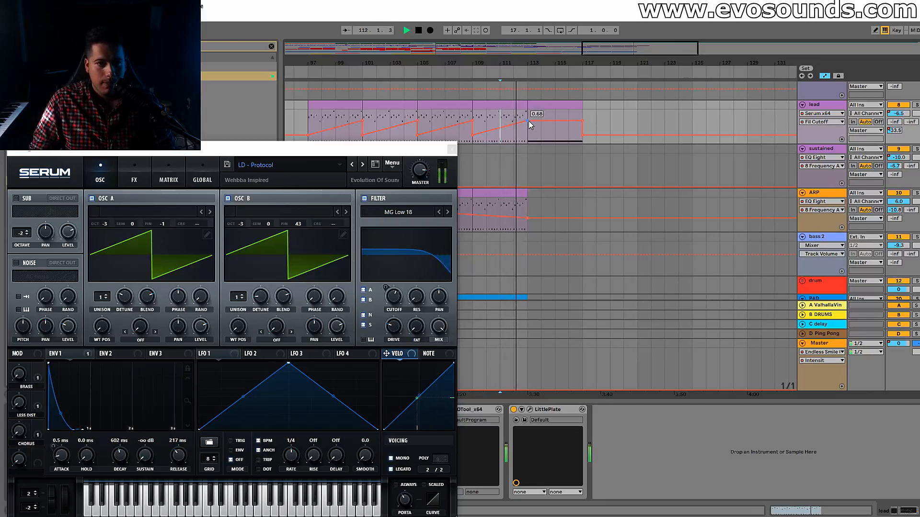
left_click(398, 302)
left_click(468, 31)
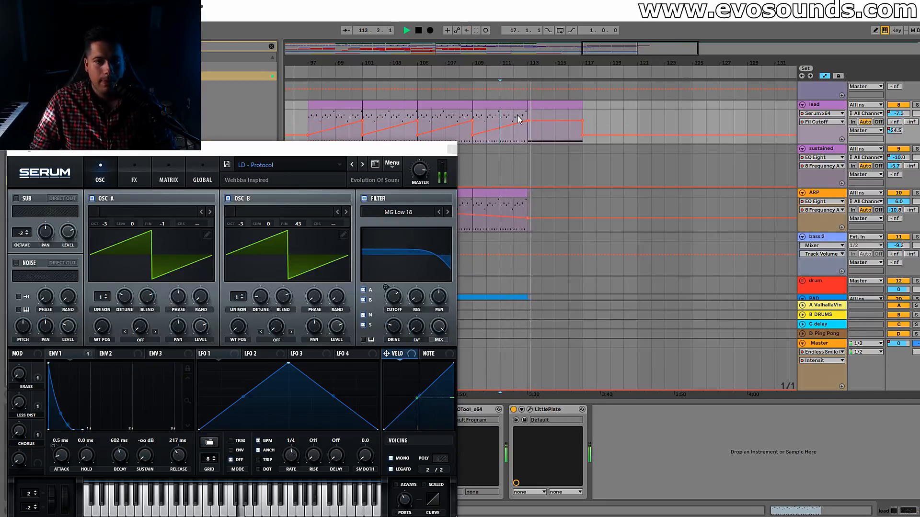
Raise the lead's Serum Env1 sustain automation to about -4.8 dB from bar 113 and play the passage.
left_click(151, 454)
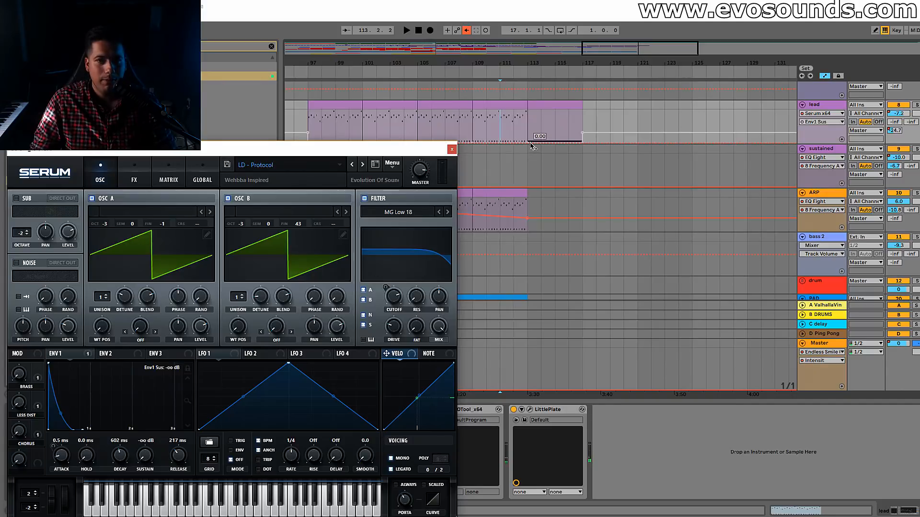
left_click(465, 31)
left_click_drag(542, 124, 575, 139)
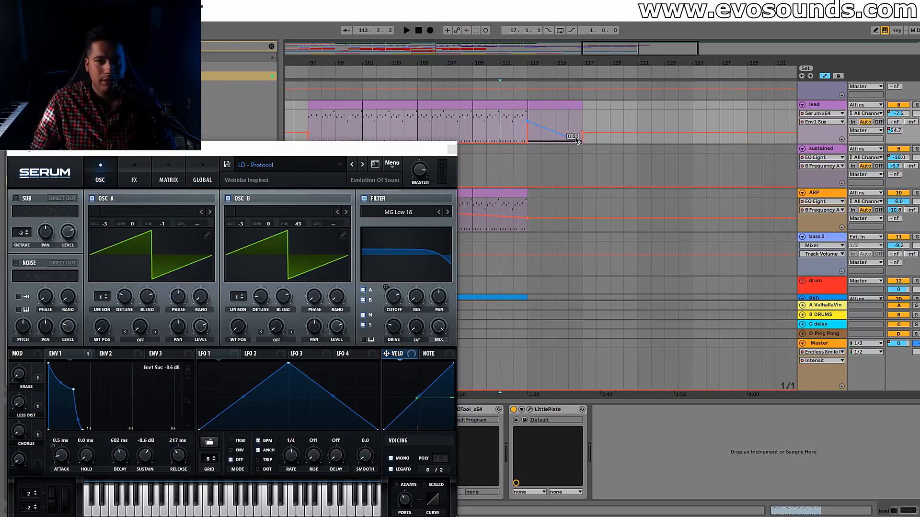
left_click(518, 136)
key("space")
Shorten the lead's sustained-note clip at bar 113 to two bars and duplicate the bar 113 to 117 range to bar 117.
left_click_drag(529, 122, 552, 108)
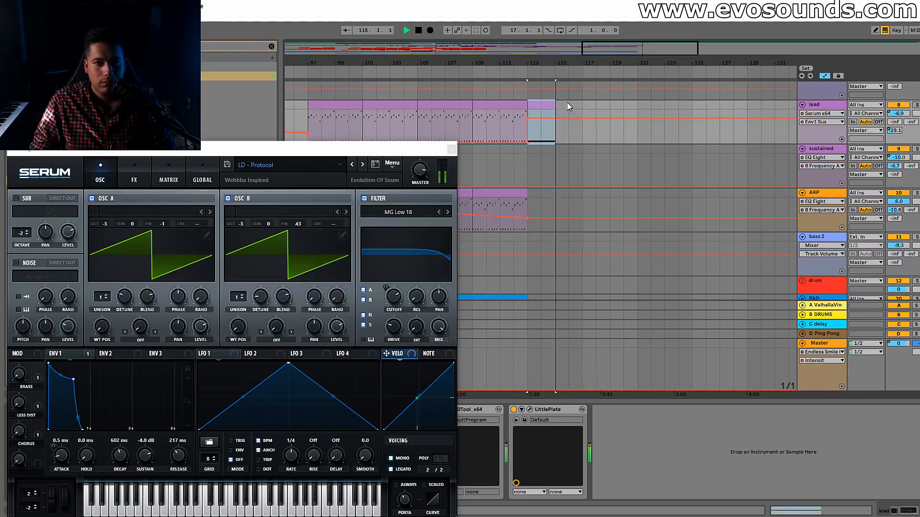
scroll(561, 107, "up", 2)
left_click_drag(596, 105, 511, 118)
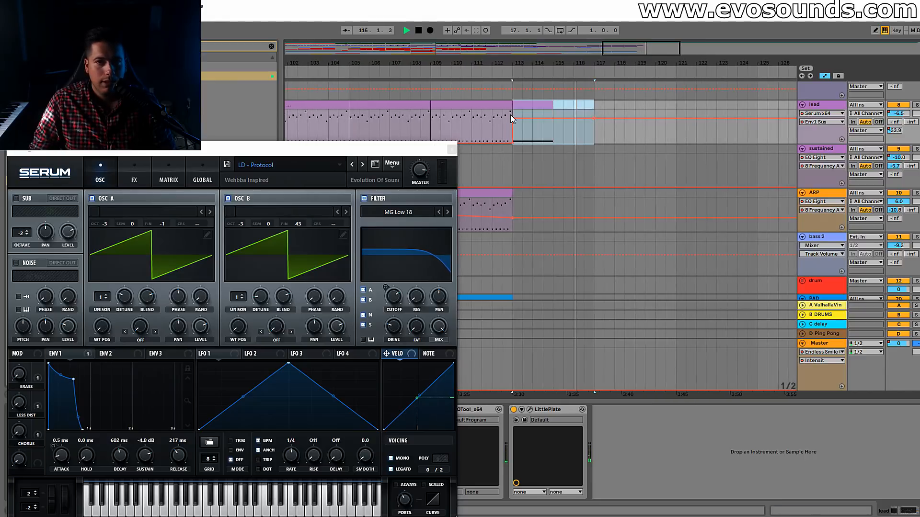
key("ctrl+d")
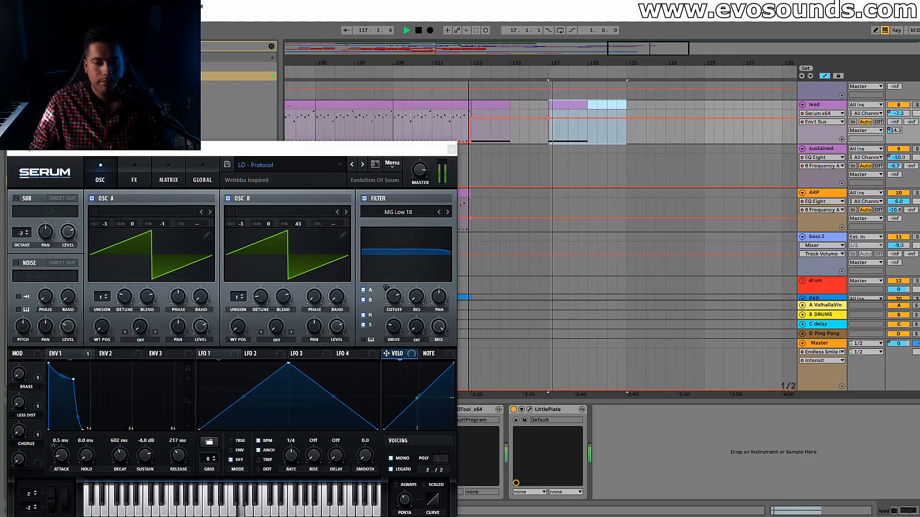
Close the Serum window and copy the lead's two-bar clip from bar 117 to bar 121.
left_click_drag(570, 63, 556, 58)
left_click(559, 105)
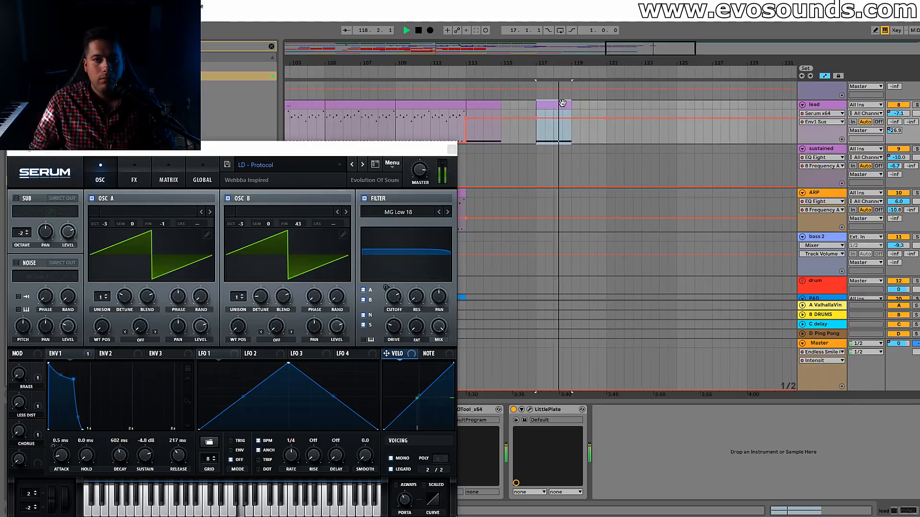
left_click(454, 149)
left_click_drag(558, 104, 619, 101)
left_click_drag(642, 63, 569, 67)
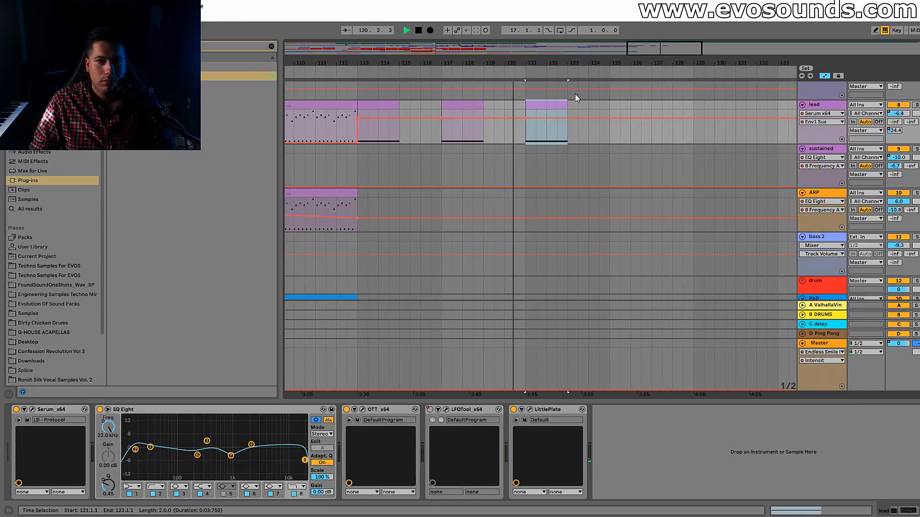
Extend the lead's clip at bar 121 to four bars and duplicate it to bar 125.
left_click(560, 96)
left_click_drag(566, 103, 609, 103)
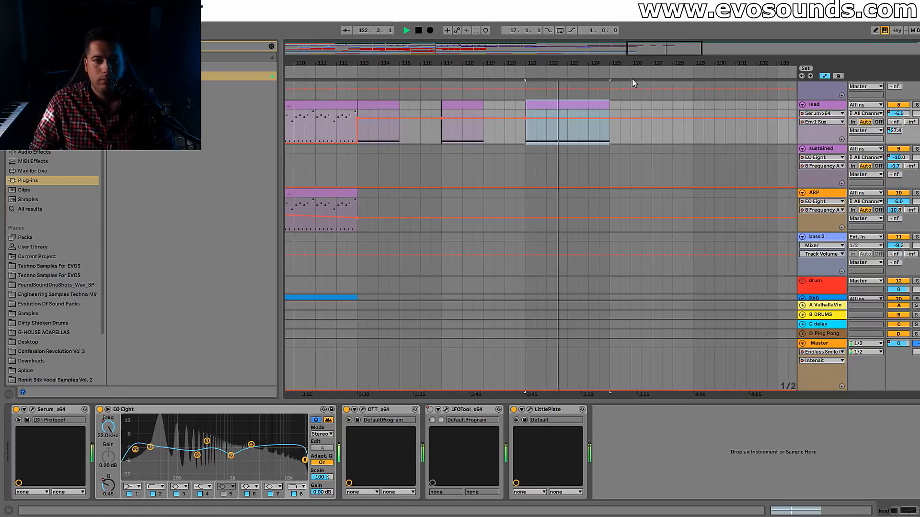
key("ctrl+d")
Play from bar 95 and move the ARP's EQ Eight band 8 frequency low point from bar 113 to bar 105.
left_click_drag(608, 63, 566, 44)
scroll(637, 223, "up", 10)
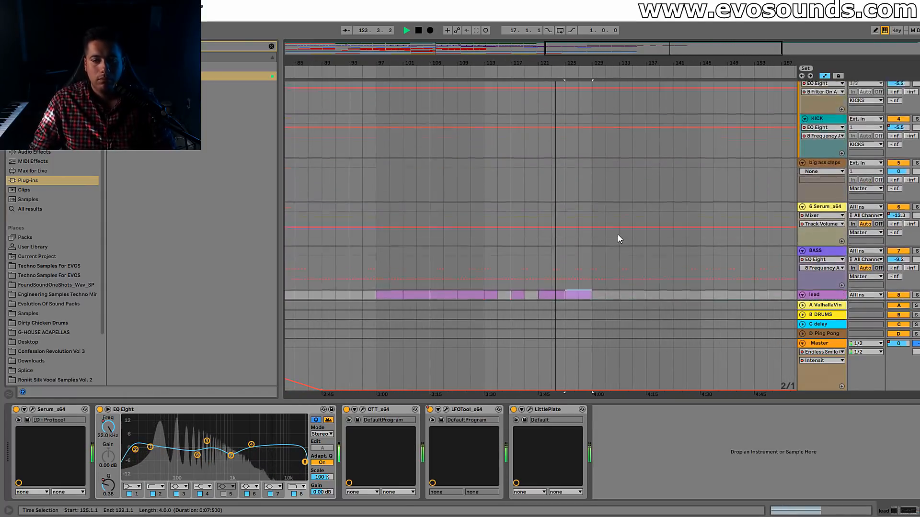
scroll(501, 147, "down", 1)
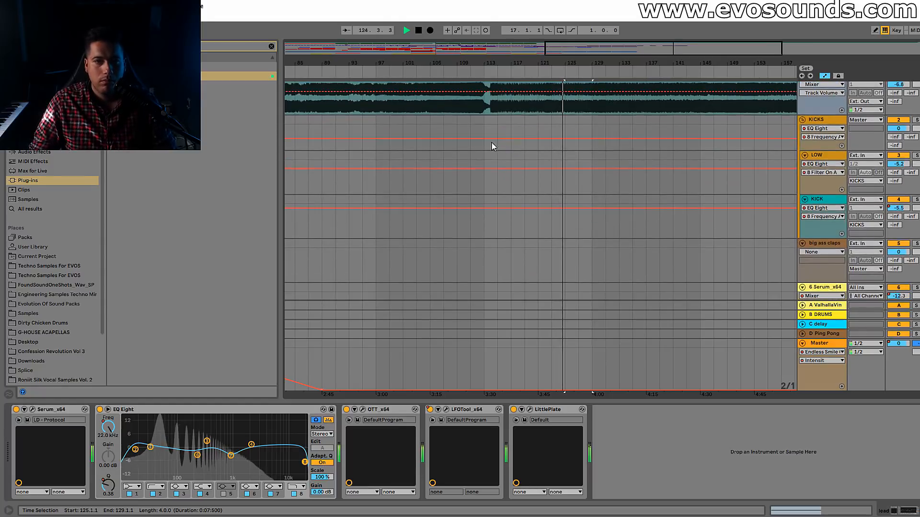
left_click(362, 136)
left_click_drag(530, 56, 530, 72)
scroll(531, 188, "down", 10)
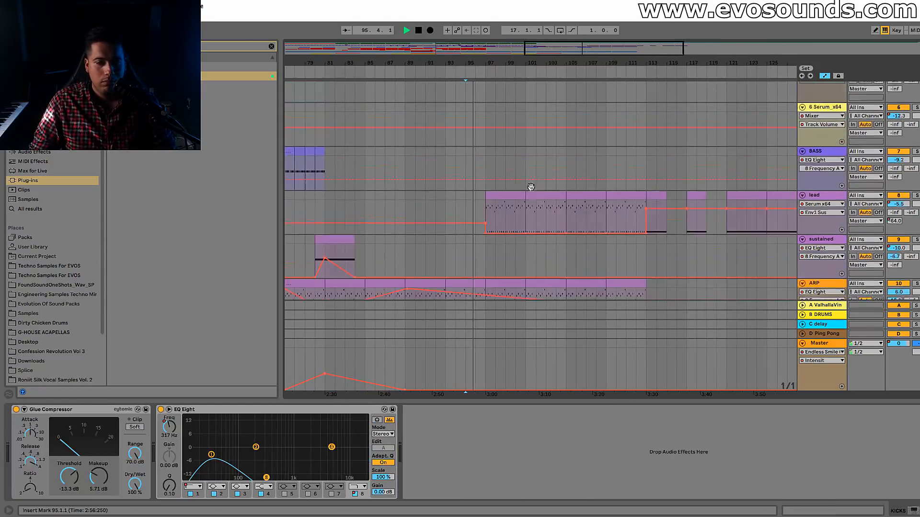
scroll(534, 186, "up", 2)
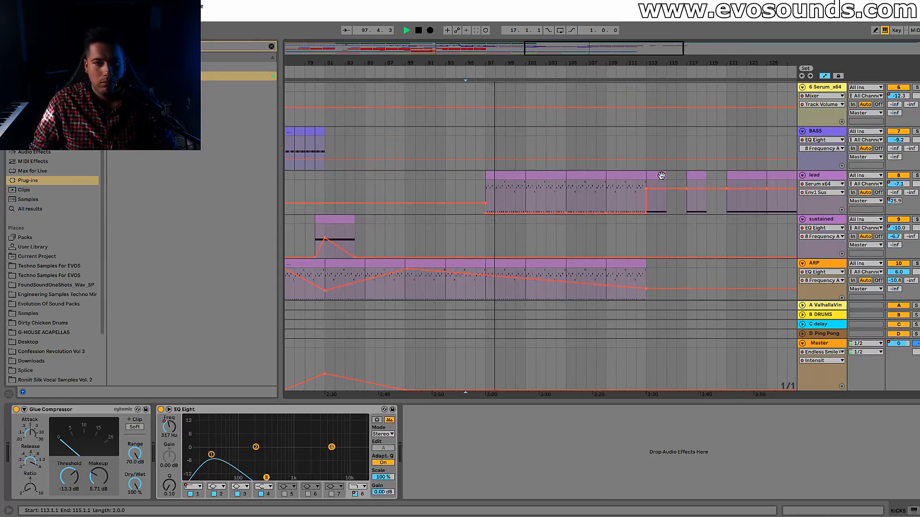
scroll(630, 243, "down", 2)
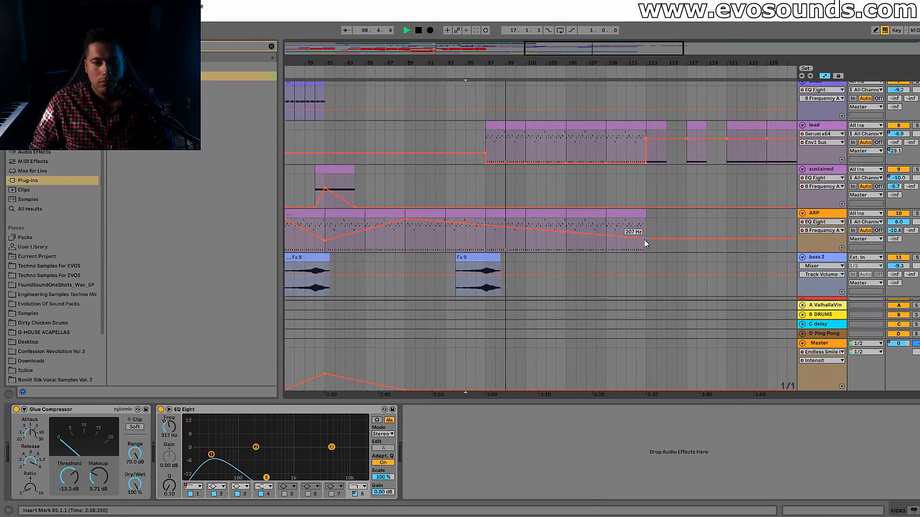
left_click_drag(644, 243, 565, 233)
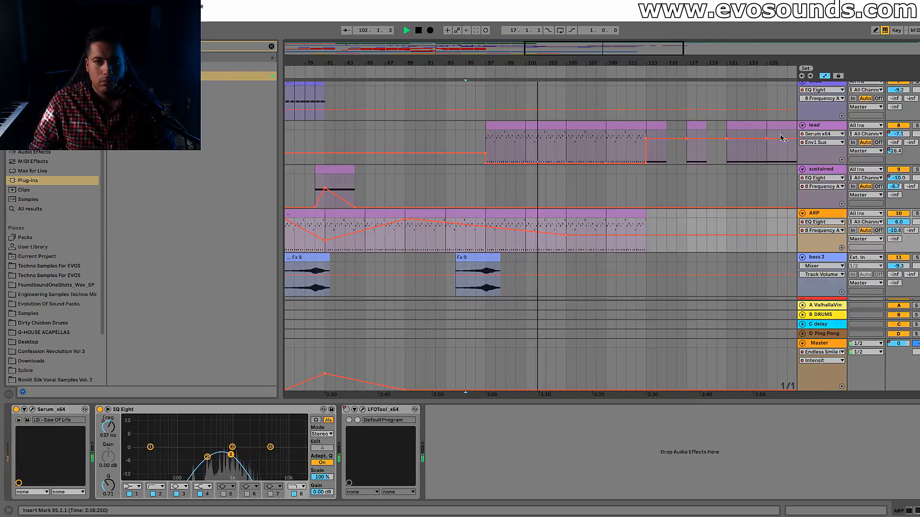
Make the lead's EQ Eight band 8 frequency automation peak at bar 105 and play from bar 96.
left_click(631, 134)
key("space")
left_click_drag(632, 134, 556, 130)
left_click(480, 161)
key("space")
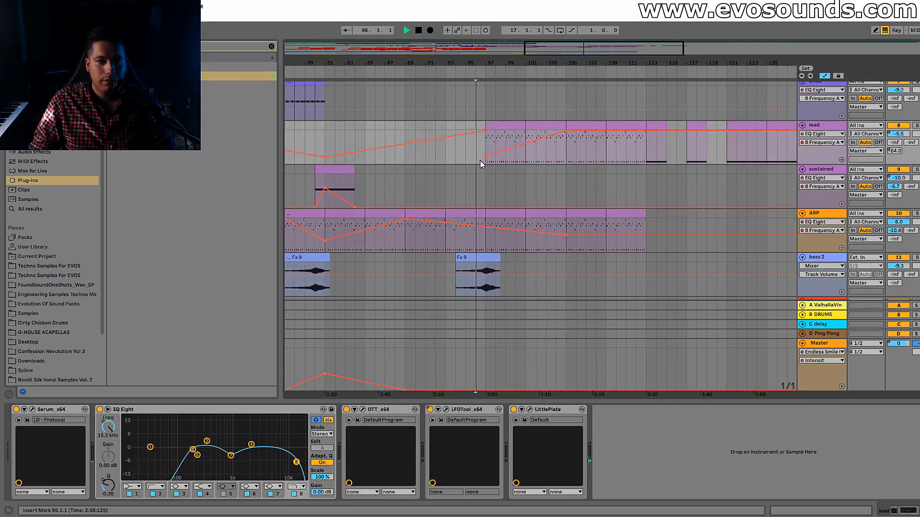
Move the lead's two-bar sustained-note clip from bar 113 to bar 105.
scroll(499, 172, "up", 1)
scroll(555, 216, "up", 4)
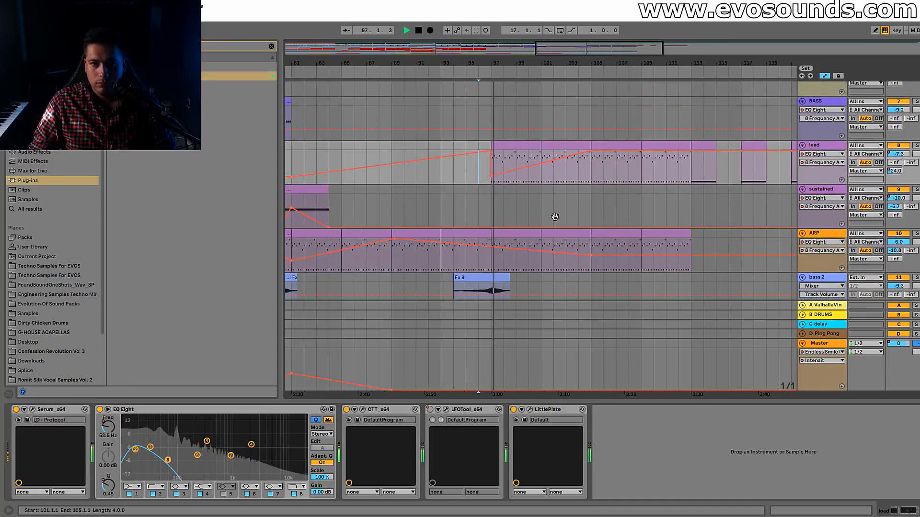
scroll(523, 222, "down", 4)
scroll(522, 220, "up", 3)
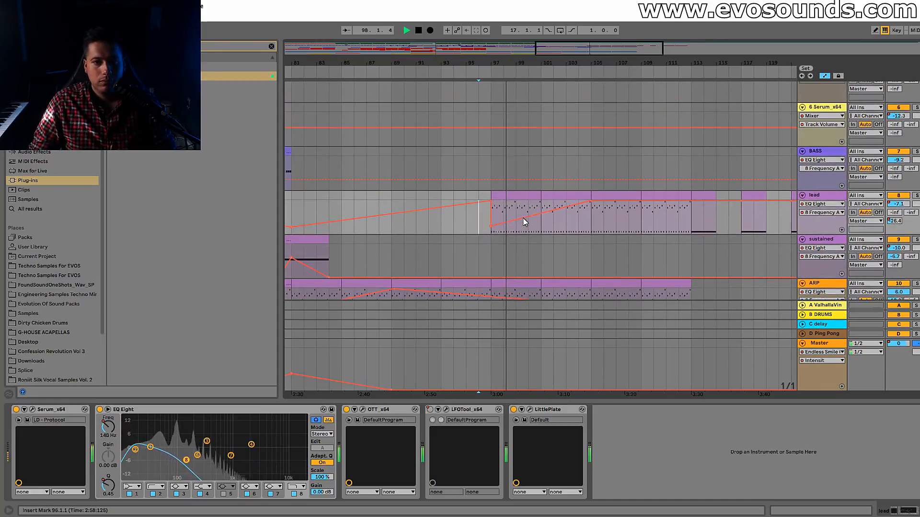
left_click_drag(586, 64, 585, 71)
left_click_drag(715, 195, 599, 204)
left_click(589, 196)
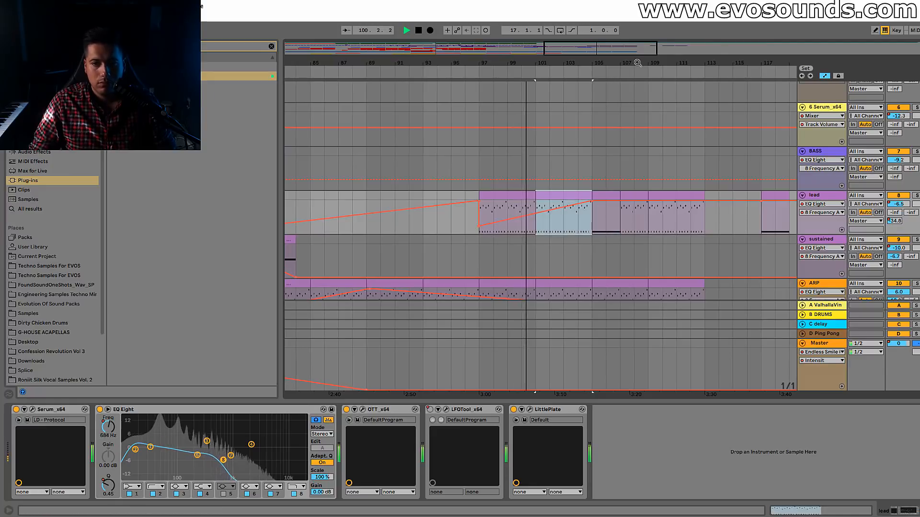
Delete the lead's remaining pattern clips between bars 107 and 113.
left_click_drag(585, 63, 534, 58)
left_click(576, 195)
key("Delete")
left_click(611, 196)
key("Delete")
left_click(553, 195)
Delete the ARP's two four-bar clips between bars 105 and 113.
scroll(585, 295, "down", 2)
left_click(568, 225)
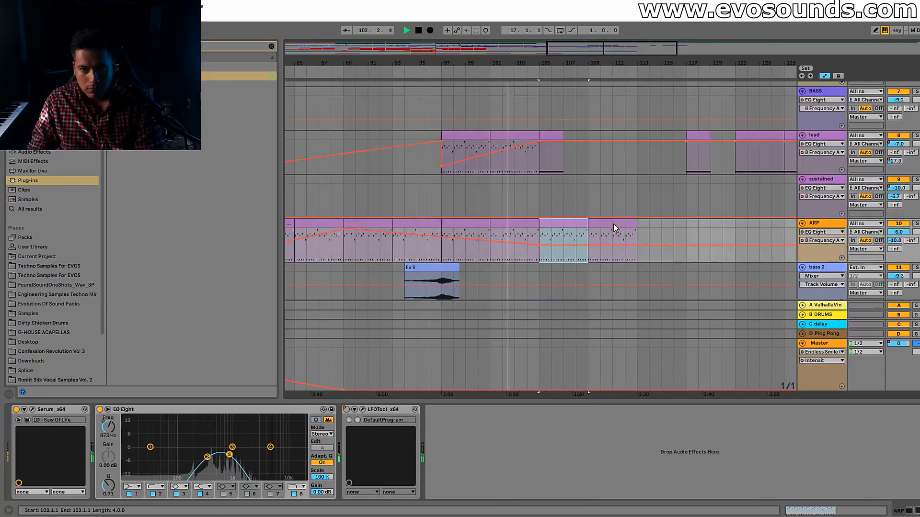
scroll(615, 227, "right", 5)
left_click(614, 224)
left_click_drag(615, 63, 622, 60)
left_click_drag(325, 68, 605, 72)
key("Delete")
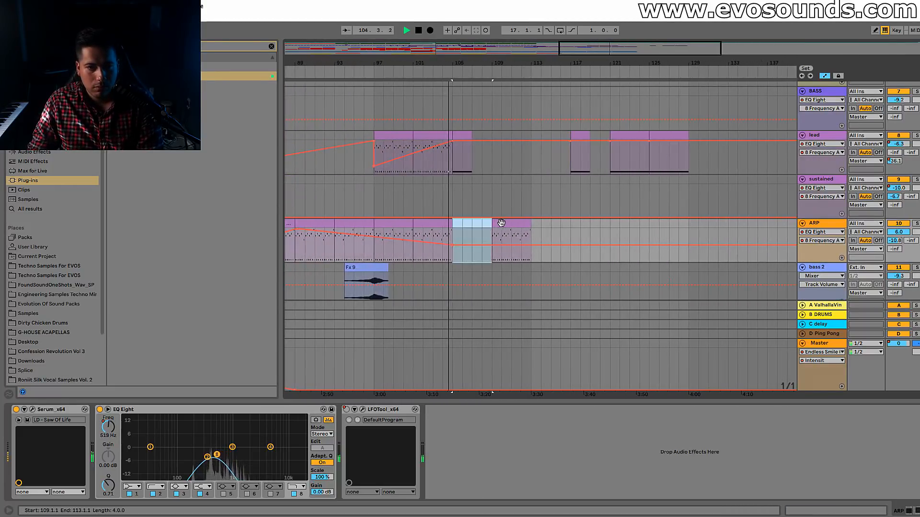
left_click(499, 220)
key("Delete")
Duplicate the lead's bar 105 to 109 range, including its two-bar rest, to bar 109.
left_click_drag(589, 66, 605, 109)
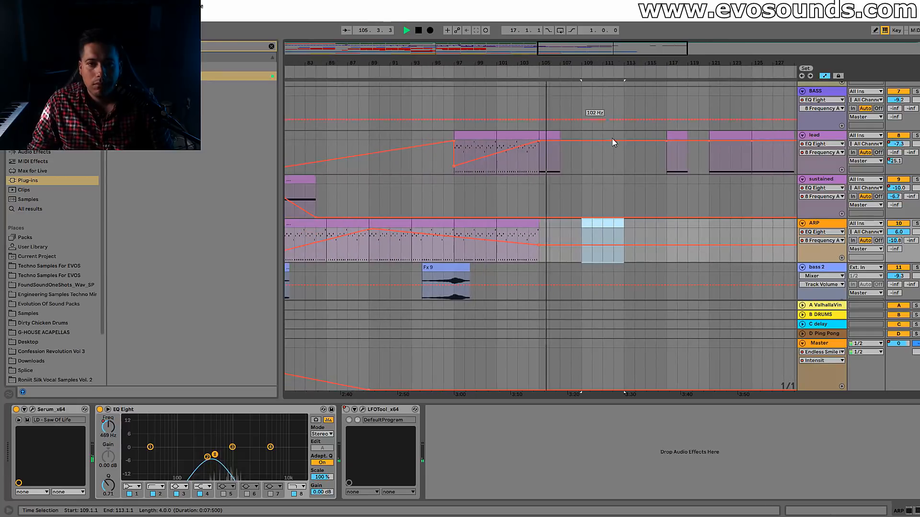
scroll(546, 135, "up", 3)
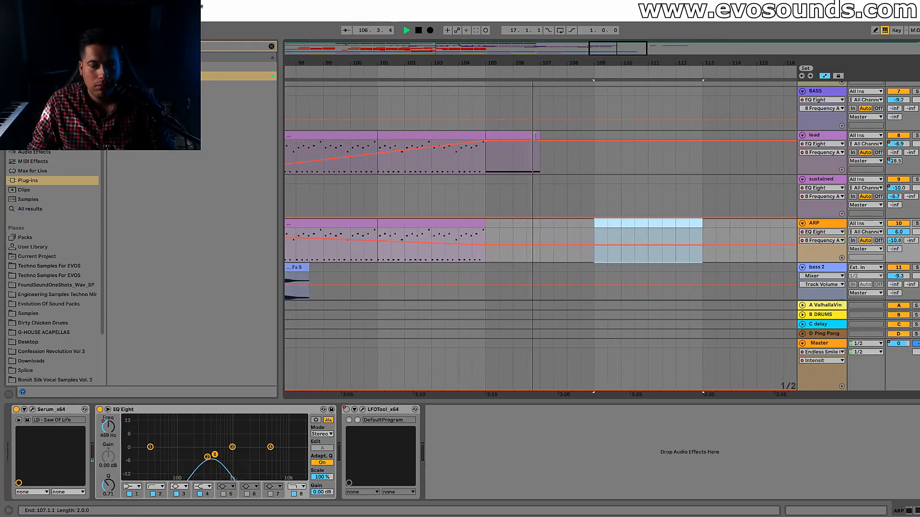
left_click_drag(592, 146, 504, 136)
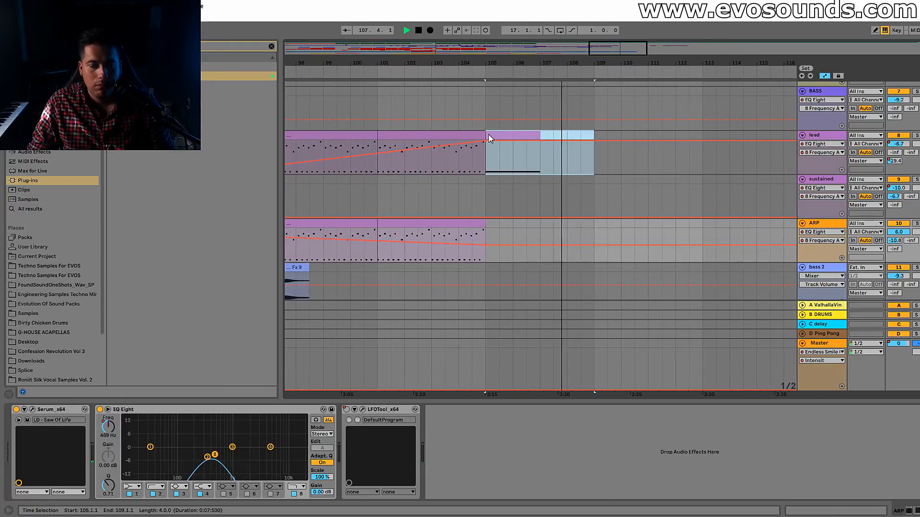
key("ctrl+d")
Delete the lead's two-bar clip at bar 117 and move the four-bar clip from bar 121 to bar 113.
left_click_drag(520, 68, 522, 70)
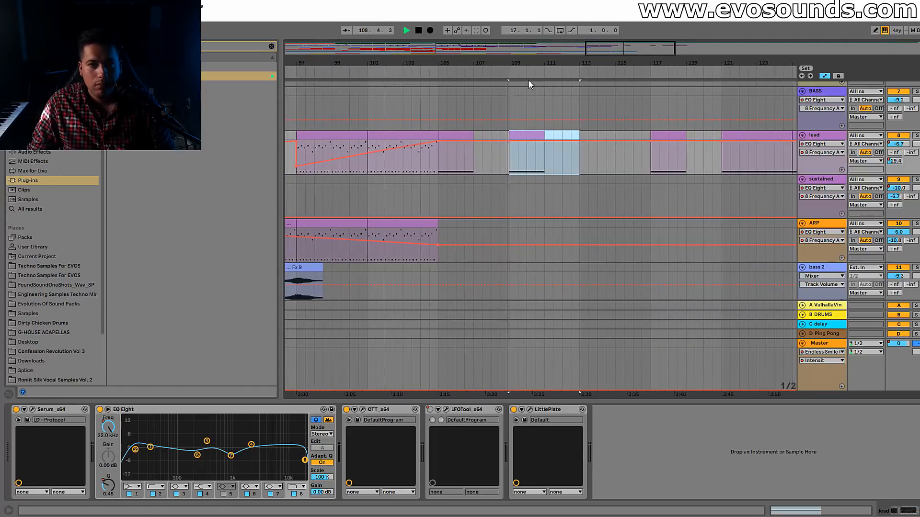
scroll(571, 132, "down", 2)
left_click(667, 115)
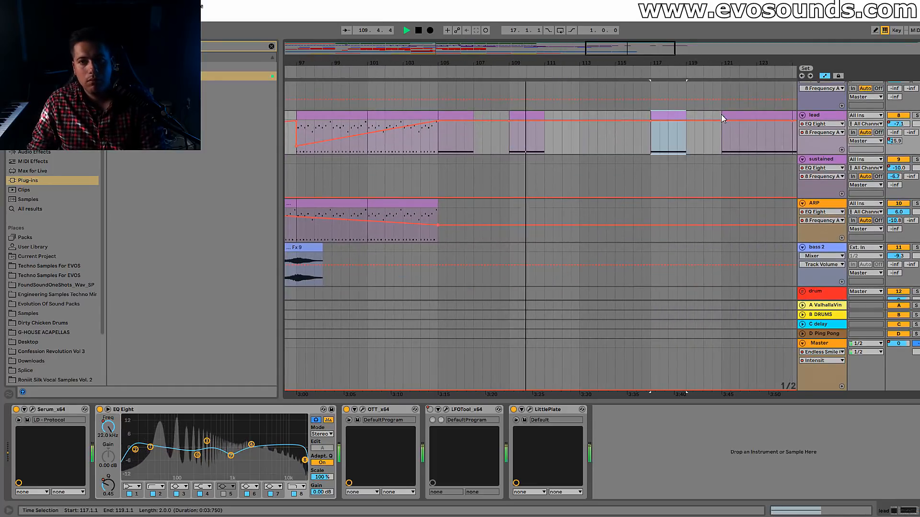
left_click_drag(732, 114, 600, 114)
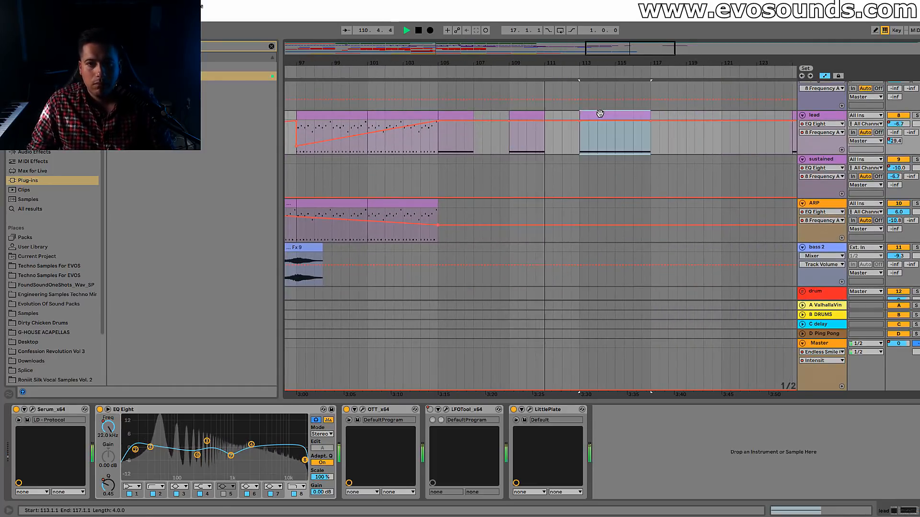
Duplicate the lead's four-bar clip at bar 113 to bar 117 and delete the leftover clip at bar 125.
left_click_drag(625, 51, 626, 110)
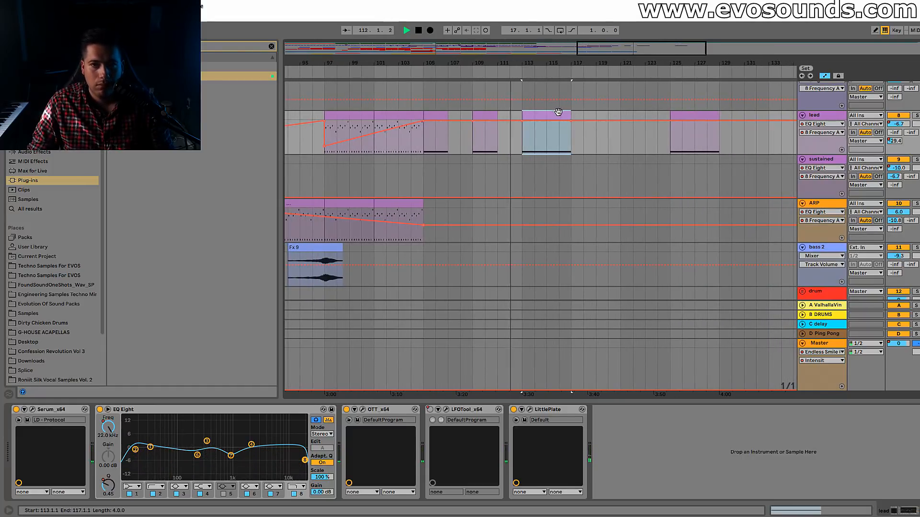
key("ctrl+d")
scroll(671, 88, "down", 2)
left_click(670, 120)
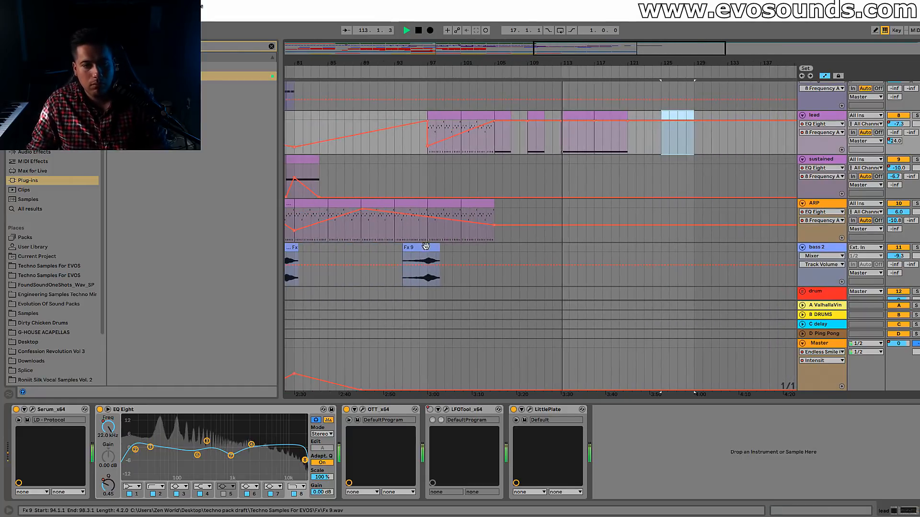
Copy the Fx 9 clip on the bass 2 track to bar 117.
left_click(426, 246)
left_click(599, 249)
key("ctrl+v")
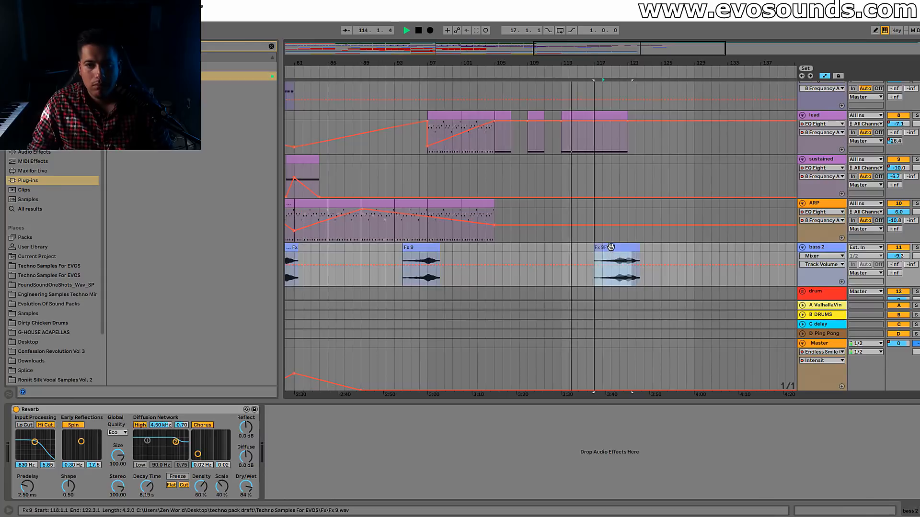
left_click_drag(675, 57, 657, 79)
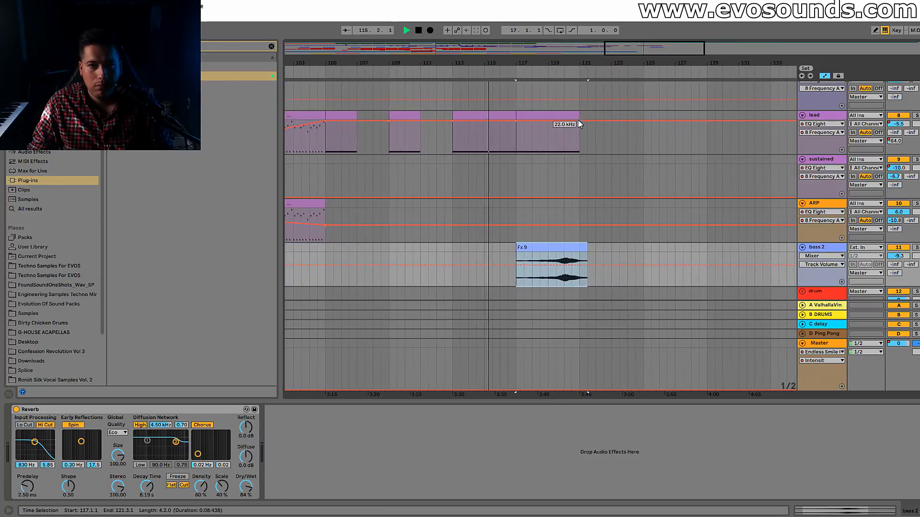
Shorten the lead's last clip to end at bar 120 and move the new Fx 9 clip to start at bar 118.
left_click(570, 120)
left_click_drag(570, 119, 566, 120)
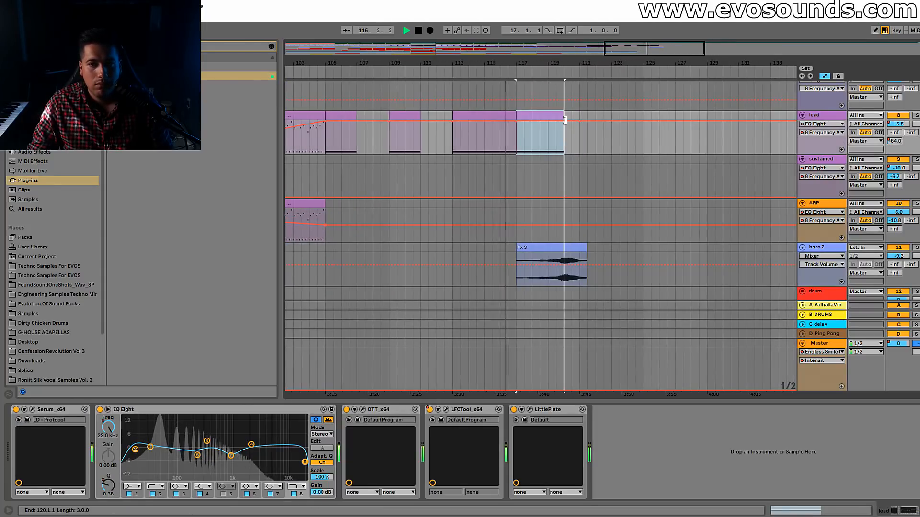
left_click_drag(562, 249, 583, 247)
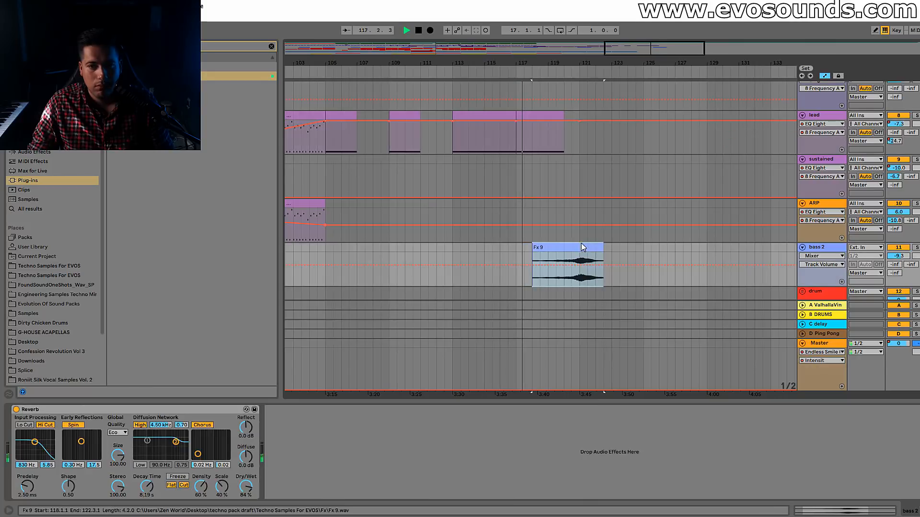
Copy the downlifter clip on the 23 Evolution track to bar 113 and play from there.
left_click_drag(634, 55, 633, 33)
scroll(494, 179, "down", 6)
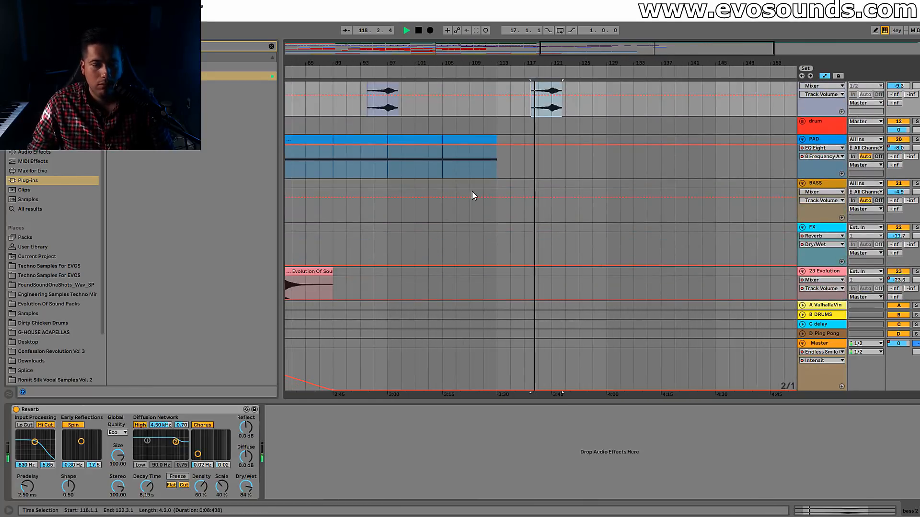
left_click(312, 282)
scroll(448, 239, "down", 3)
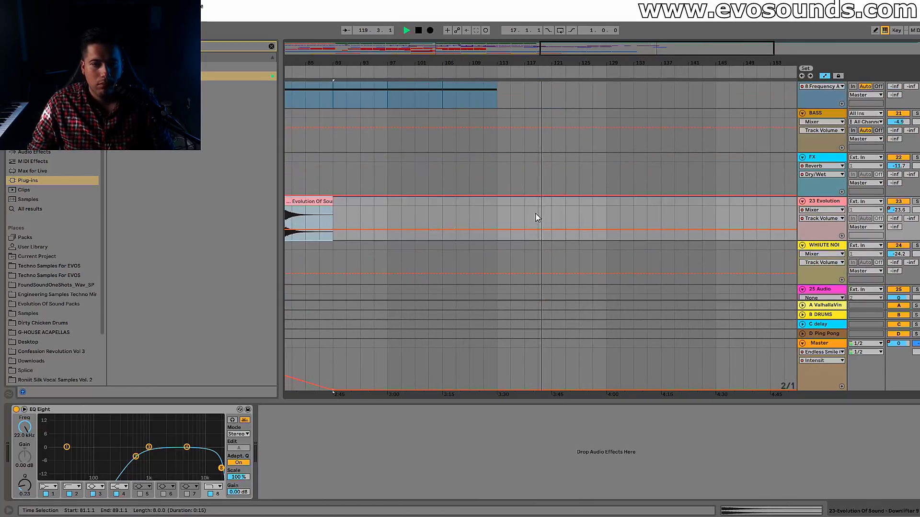
scroll(532, 230, "up", 5)
scroll(517, 264, "down", 2)
scroll(510, 266, "down", 4)
key("space")
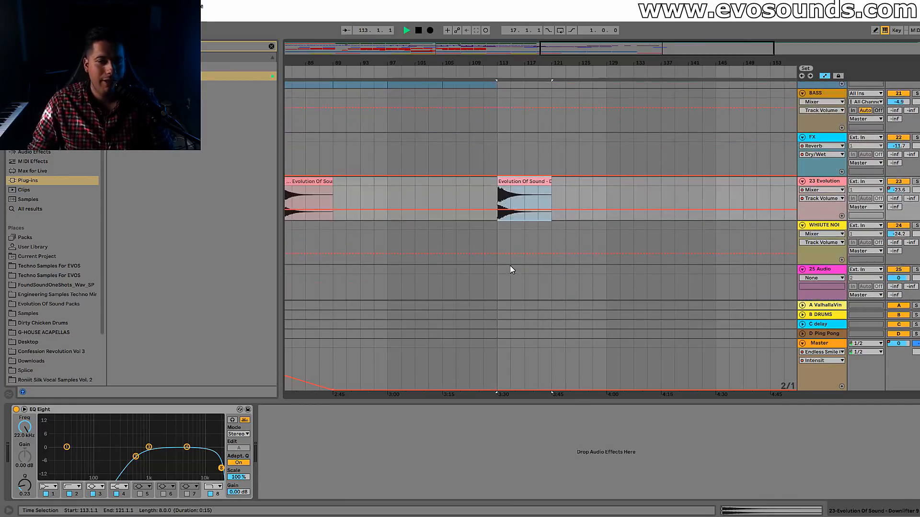
Copy the white noise sweep clip at bar 73 to bar 113 on the same track.
left_click_drag(626, 56, 607, 36)
key("space")
left_click(422, 226)
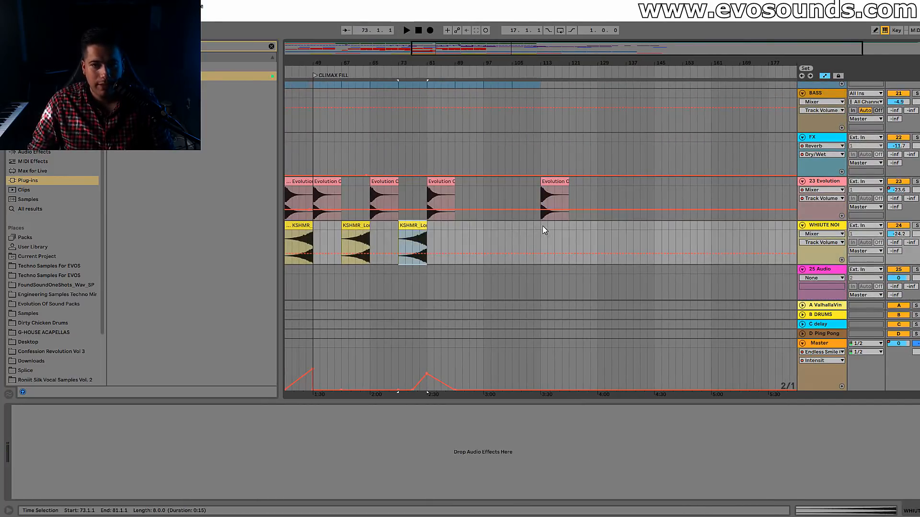
left_click(541, 230)
key("ctrl+v")
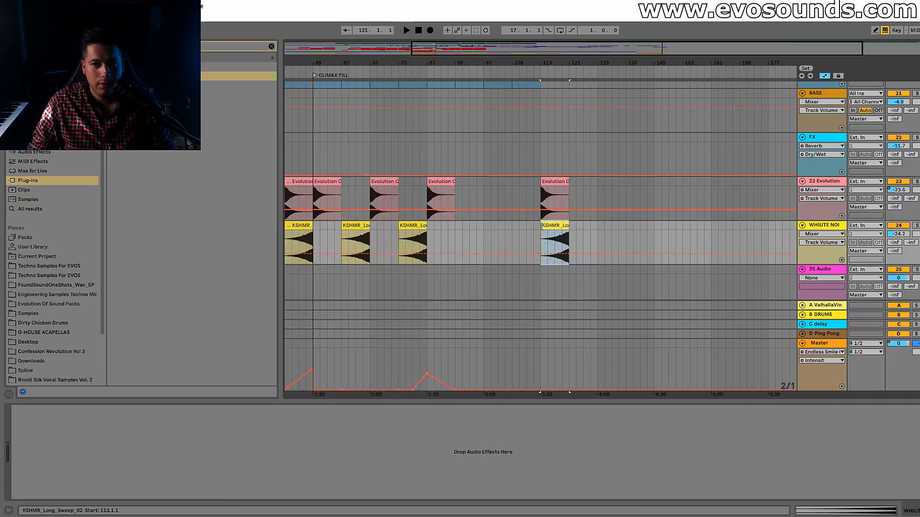
Listen to the breakdown's ending around bar 117 to check how the sweep, downlifter and FX clips work together.
left_click_drag(557, 226, 587, 228)
key("space")
left_click(585, 192)
key("space")
key("space")
scroll(590, 192, "up", 6)
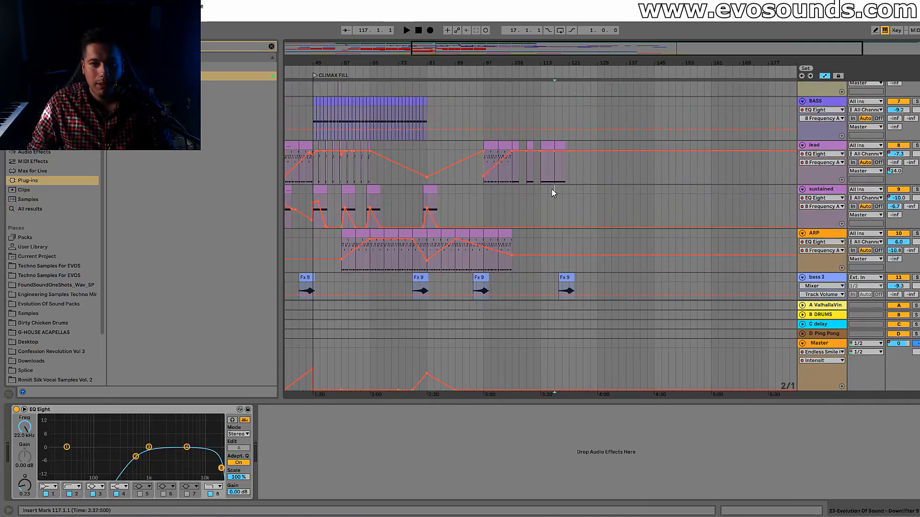
left_click(554, 191)
key("space")
scroll(575, 201, "down", 6)
left_click_drag(587, 249, 559, 248)
scroll(559, 248, "down", 3)
scroll(421, 196, "up", 6)
key("space")
scroll(421, 195, "up", 3)
key("space")
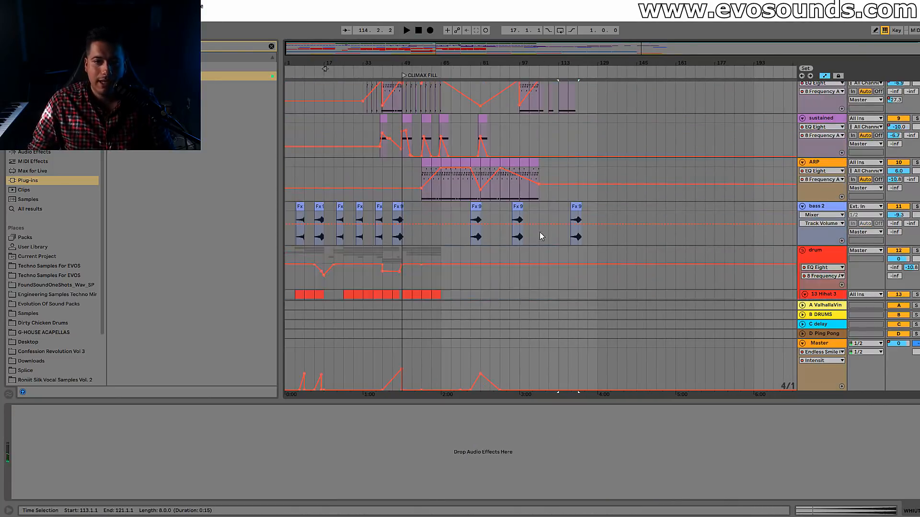
Copy both SNARE FILL clips from bars 41 to 49 and paste them at bar 113.
scroll(612, 236, "down", 6)
left_click(390, 228)
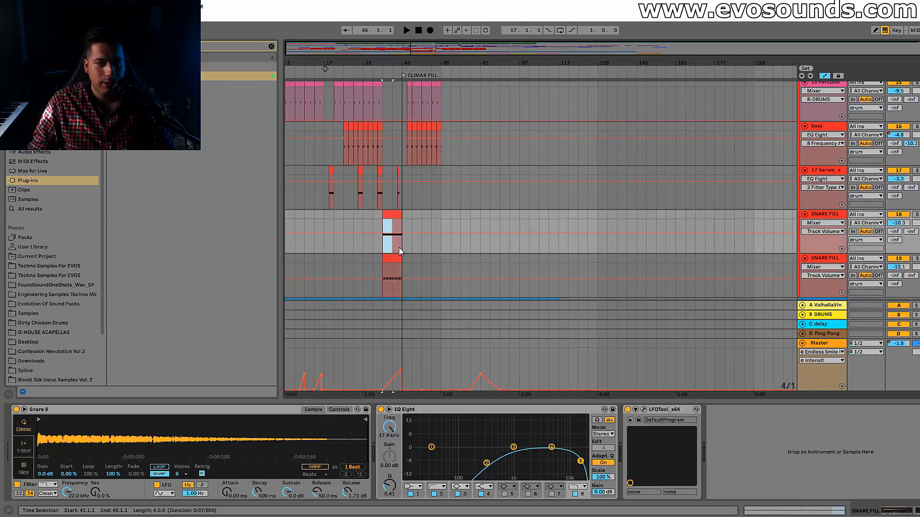
key("Down")
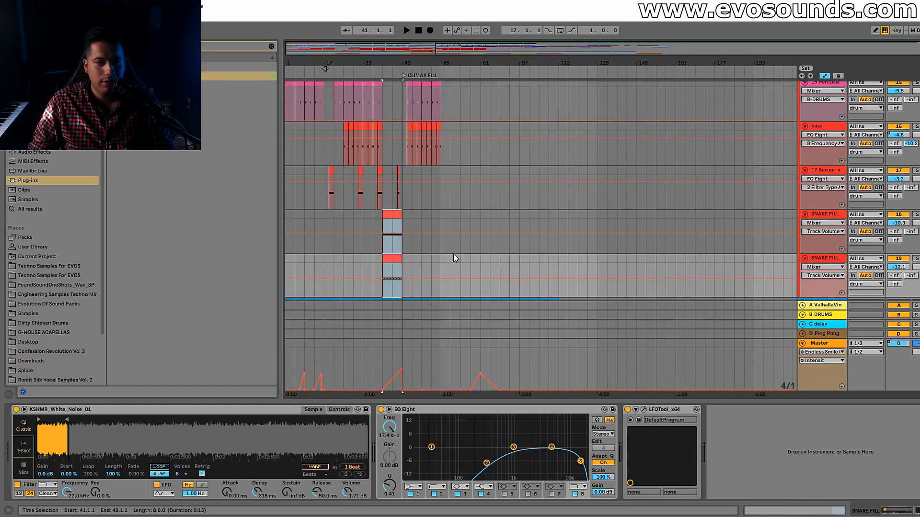
left_click(546, 216)
key("space")
scroll(551, 215, "down", 5)
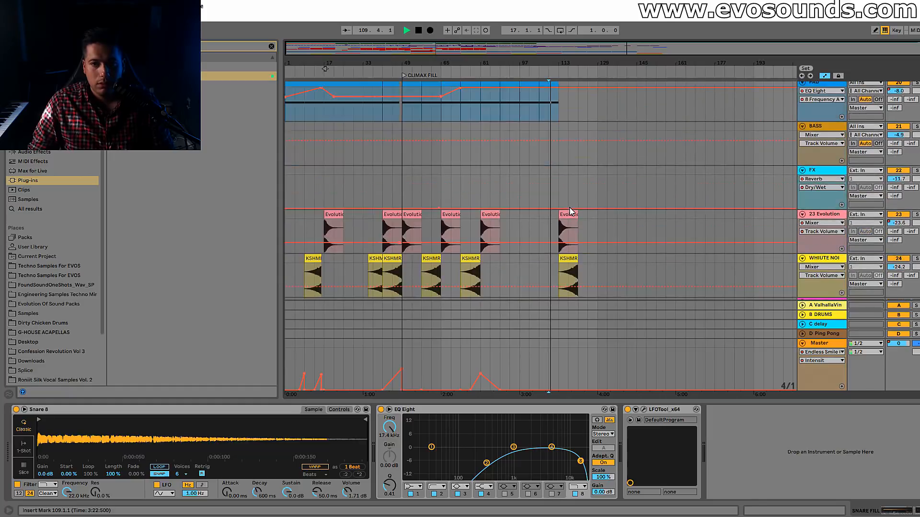
scroll(570, 211, "up", 5)
left_click(559, 171)
key("ctrl+v")
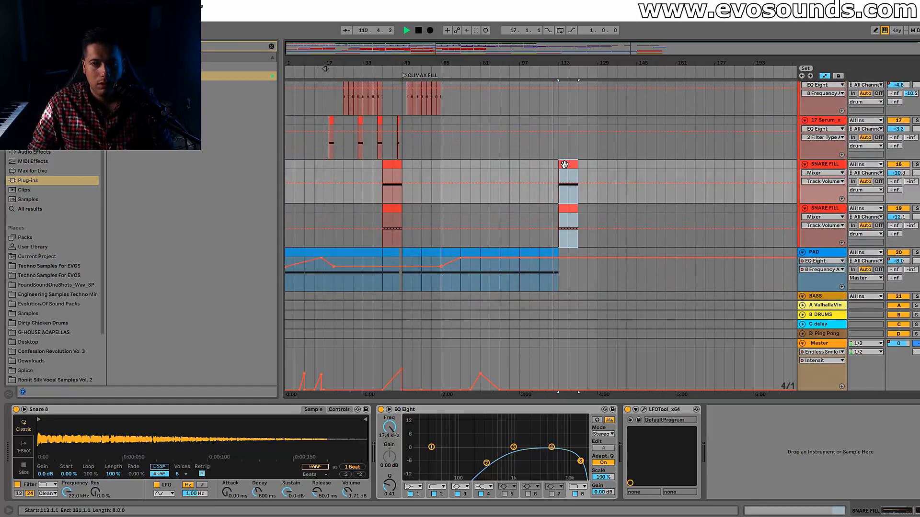
Select bars 49 to 65 from the KICKS track down through all tracks and copy them.
left_click_drag(590, 62, 649, 56)
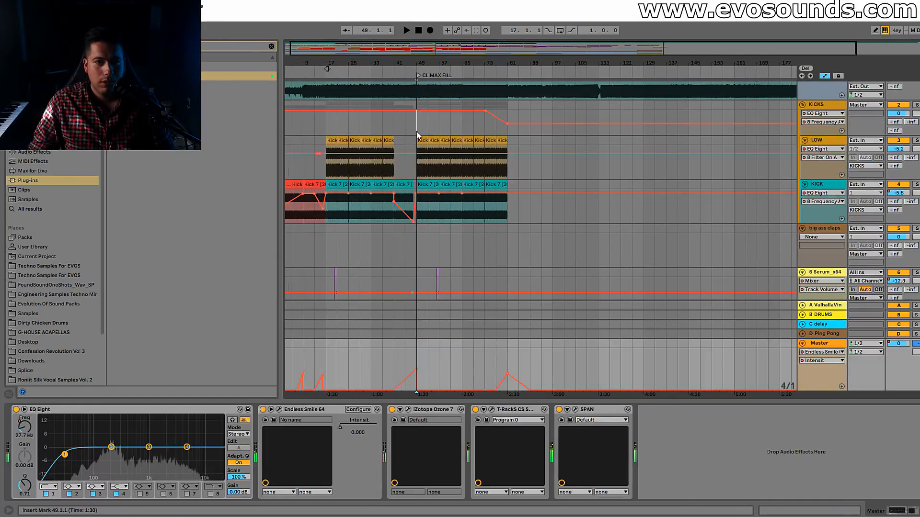
left_click_drag(418, 110, 462, 357)
scroll(461, 357, "down", 2)
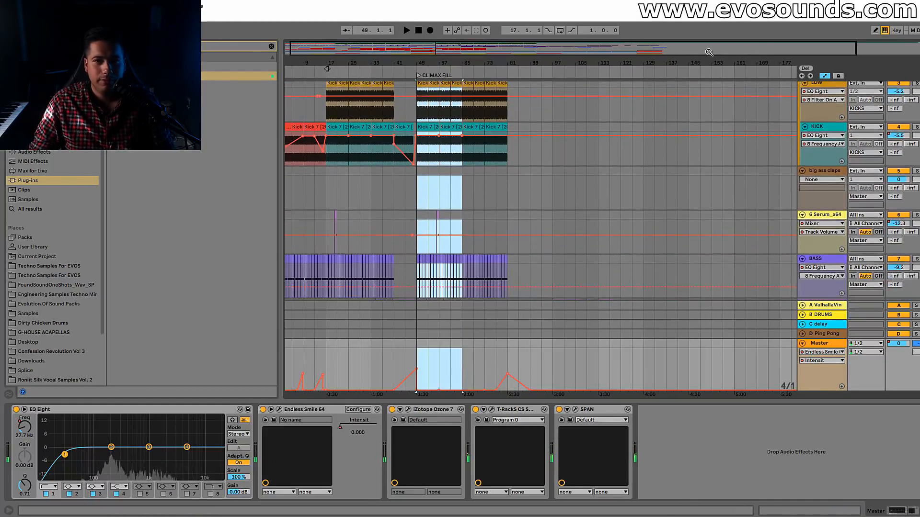
left_click_drag(556, 63, 560, 84)
scroll(563, 161, "up", 3)
Play from bar 117 and locate bar 121 as the start of the next section.
left_click(536, 154)
left_click(508, 157)
scroll(531, 169, "down", 6)
left_click(536, 142)
key("space")
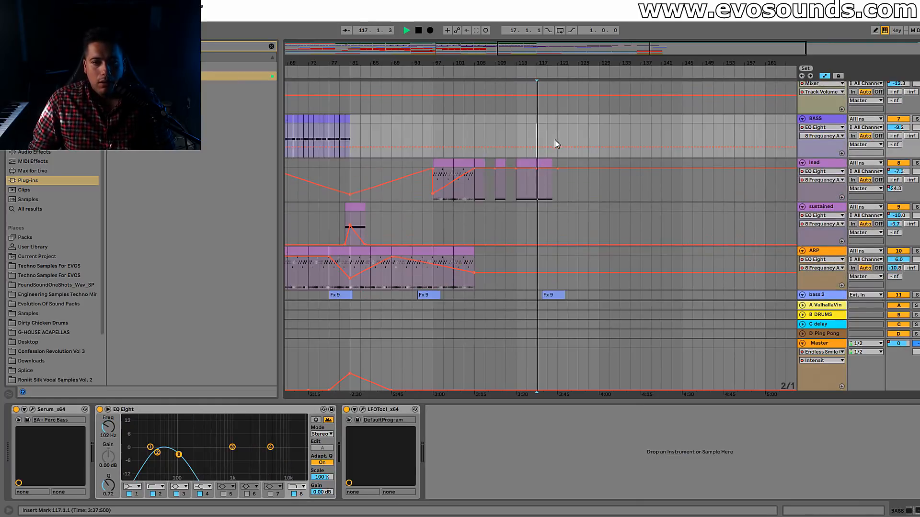
scroll(558, 146, "up", 6)
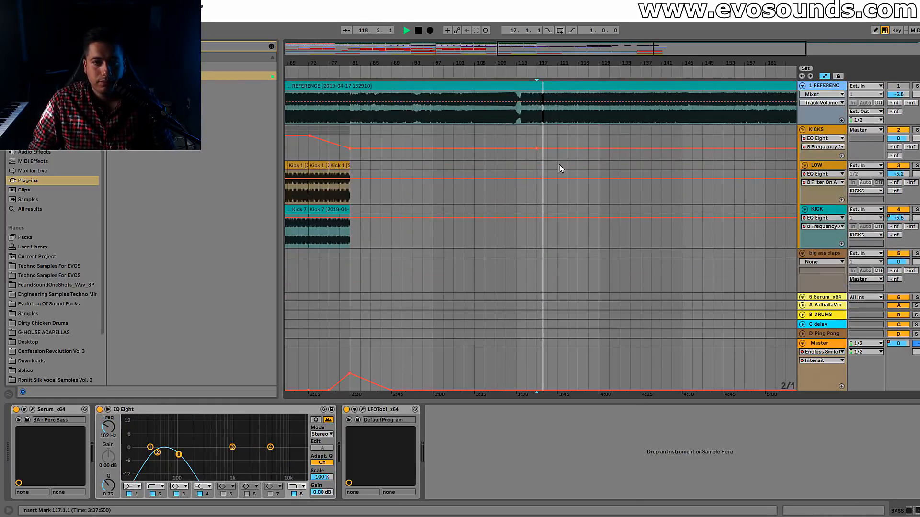
left_click(559, 166)
left_click(560, 170)
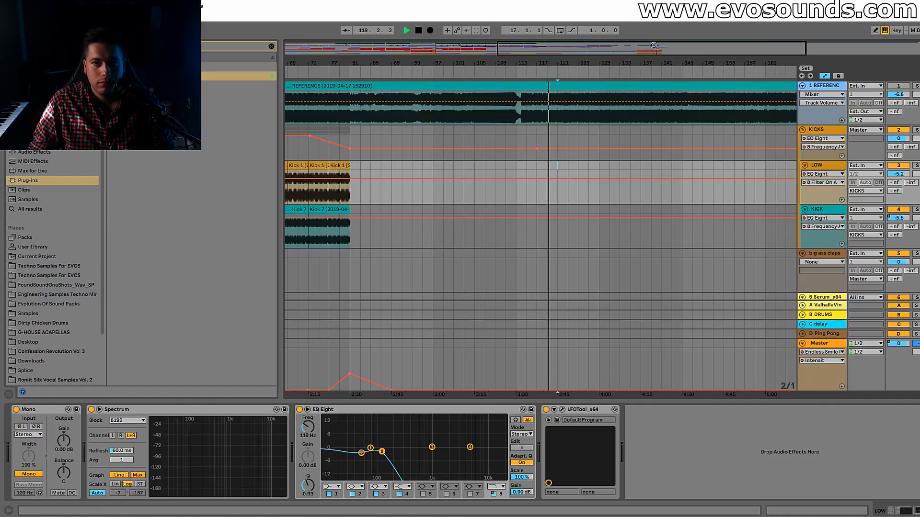
key("plus")
key("plus")
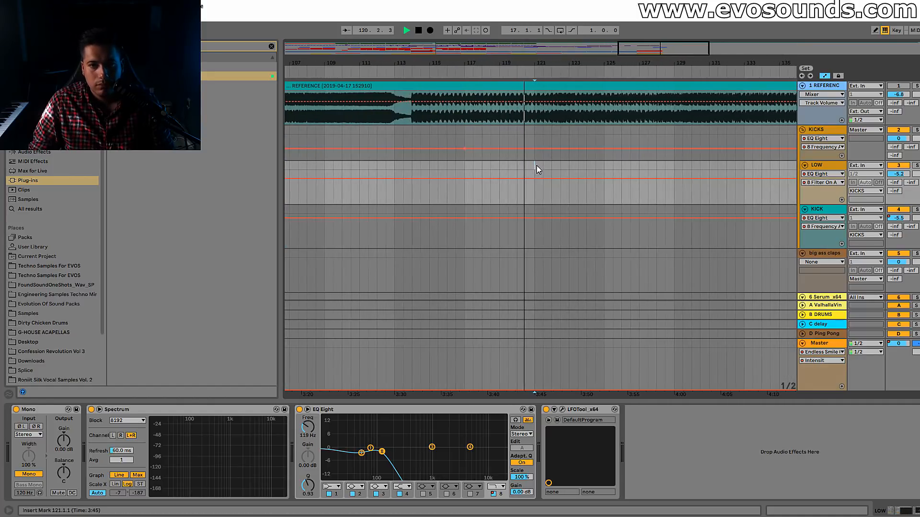
key("space")
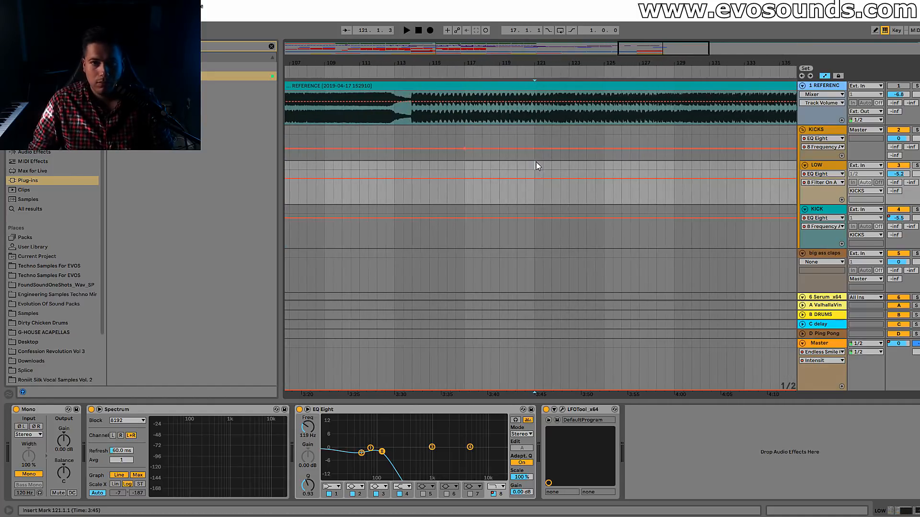
Try pasting the copied 16-bar section at bar 121 on the KICKS track, and undo the paste.
left_click(532, 132)
key("ctrl+v")
key("space")
scroll(542, 132, "down", 3)
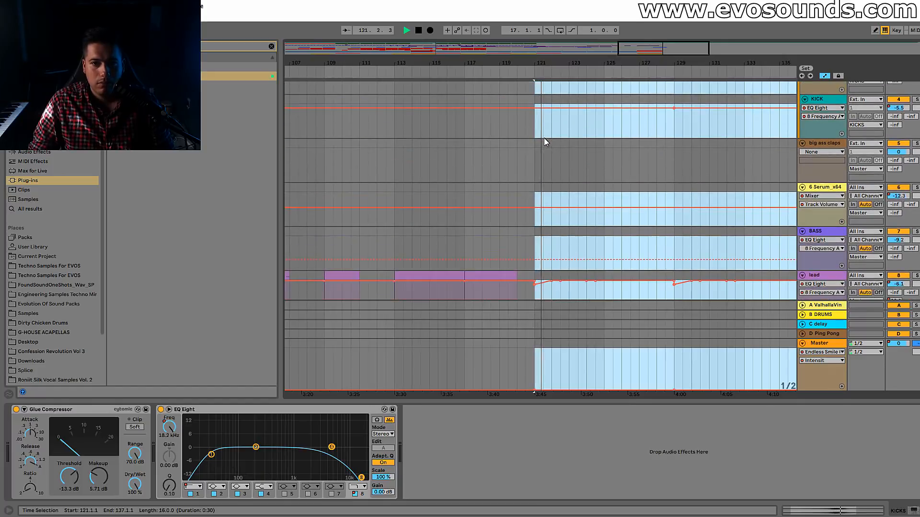
key("ctrl+z")
key("minus")
key("minus")
key("minus")
key("minus")
scroll(354, 167, "up", 2)
scroll(355, 167, "up", 2)
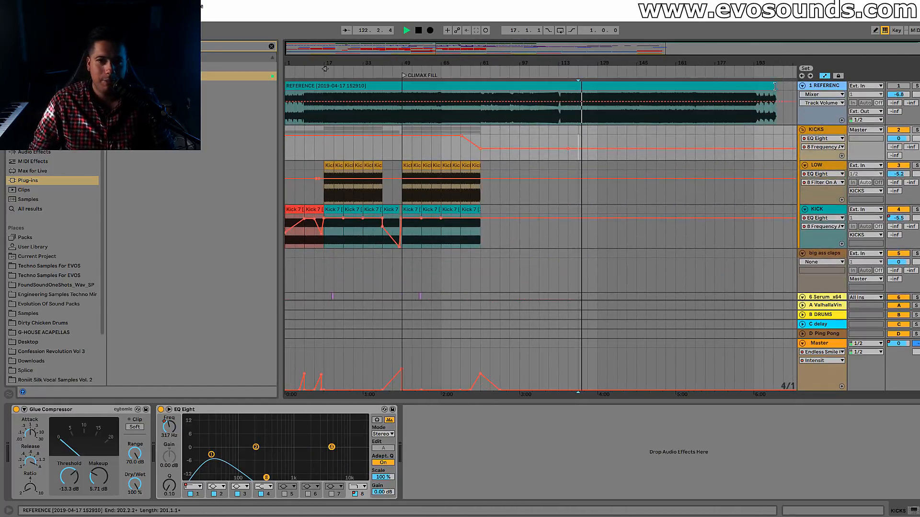
Turn off automation display and copy bars 49 to 65 of all tracks from KICKS down.
left_click(824, 76)
left_click(324, 156)
left_click(326, 147)
left_click_drag(403, 141, 447, 359)
scroll(460, 215, "up", 3)
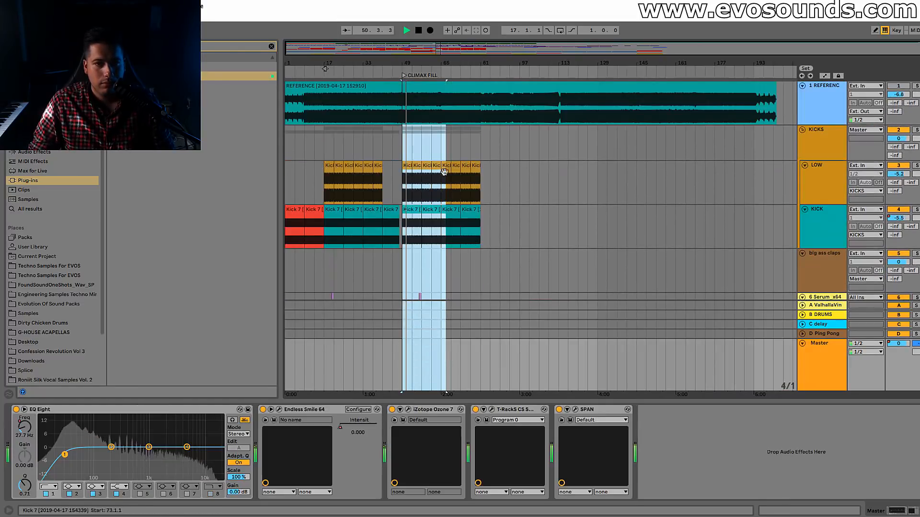
left_click_drag(403, 133, 439, 136)
left_click_drag(444, 302, 444, 354)
scroll(532, 221, "up", 3)
Listen from bar 109 and paste the copied 16-bar section at bar 121, starting on the KICKS track.
left_click(549, 144)
key("space")
key("space")
left_click_drag(573, 63, 572, 125)
scroll(567, 134, "down", 4)
scroll(578, 133, "up", 4)
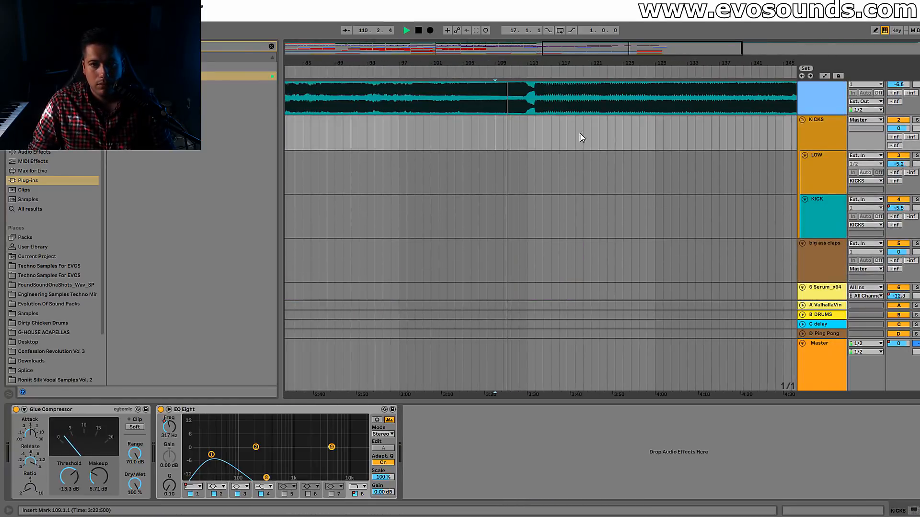
scroll(581, 132, "down", 5)
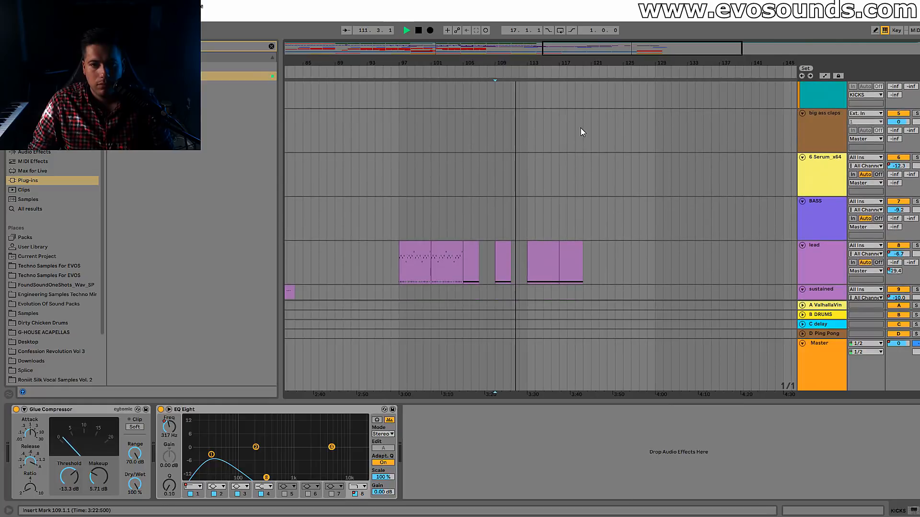
scroll(581, 134, "up", 5)
left_click(593, 136)
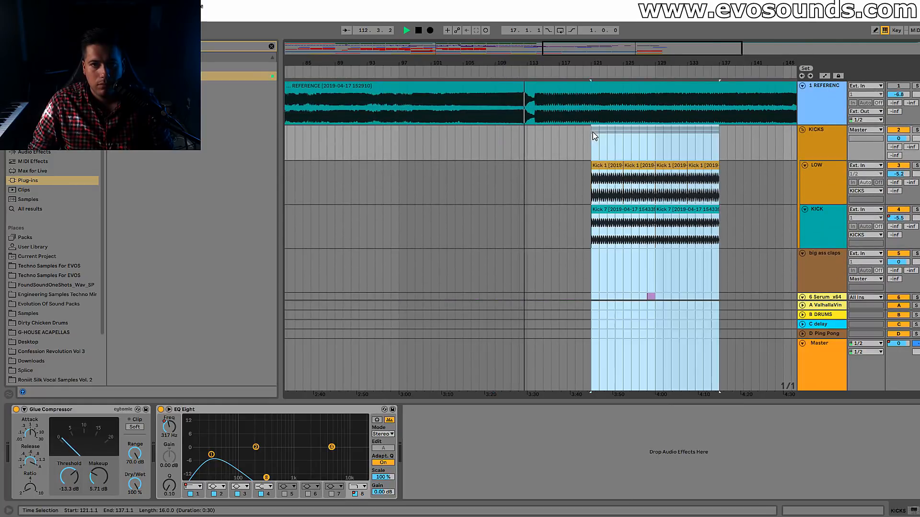
Shorten the Fx 9 clip at bar 118 on the bass 2 track to end at bar 120.
left_click(583, 139)
key("space")
scroll(583, 139, "down", 3)
left_click_drag(719, 51, 731, 67)
scroll(573, 145, "down", 6)
left_click(447, 146)
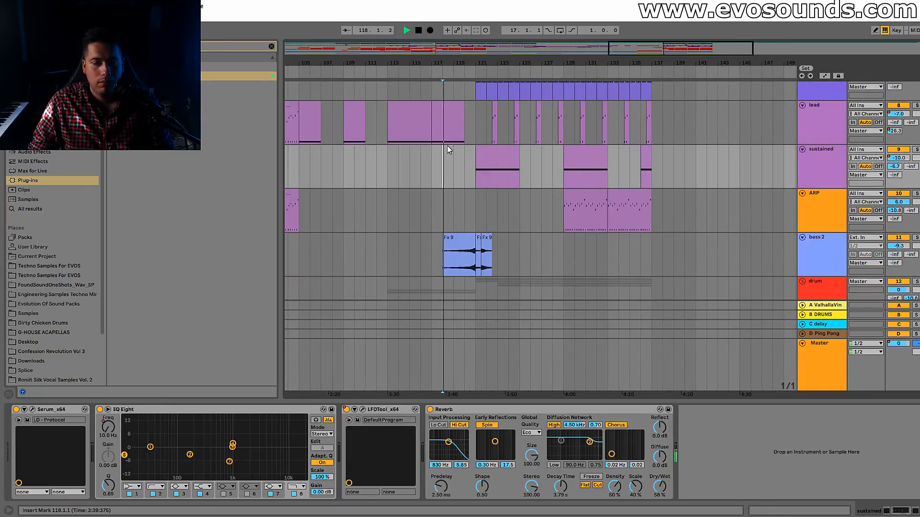
scroll(447, 146, "down", 2)
left_click_drag(473, 145, 469, 144)
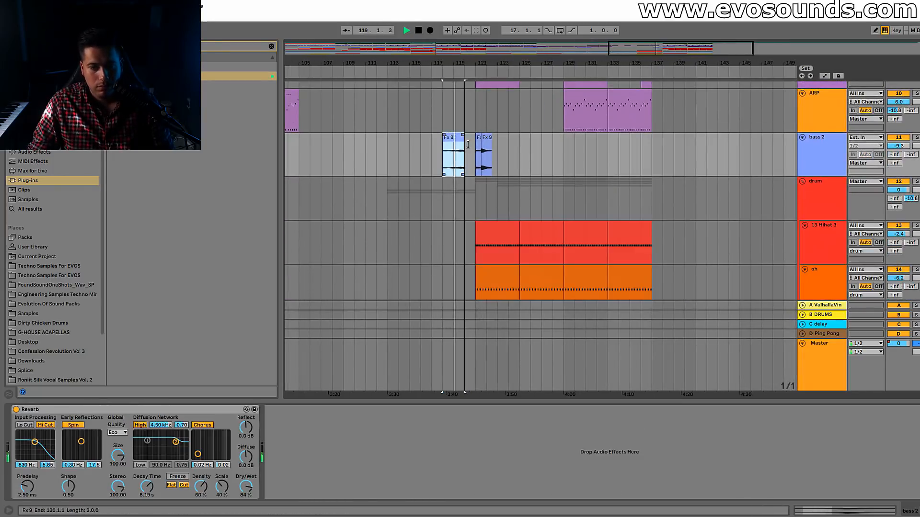
Shorten the SNARE FILL clips at bar 113 to end at bar 120 and listen into the new section.
scroll(477, 218, "down", 8)
left_click_drag(477, 208, 469, 232)
scroll(484, 227, "up", 10)
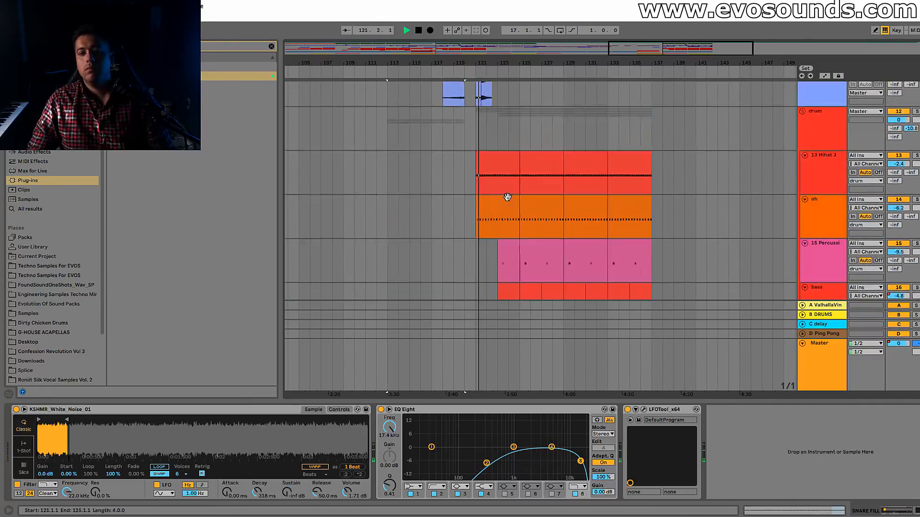
scroll(496, 211, "down", 3)
scroll(514, 204, "down", 5)
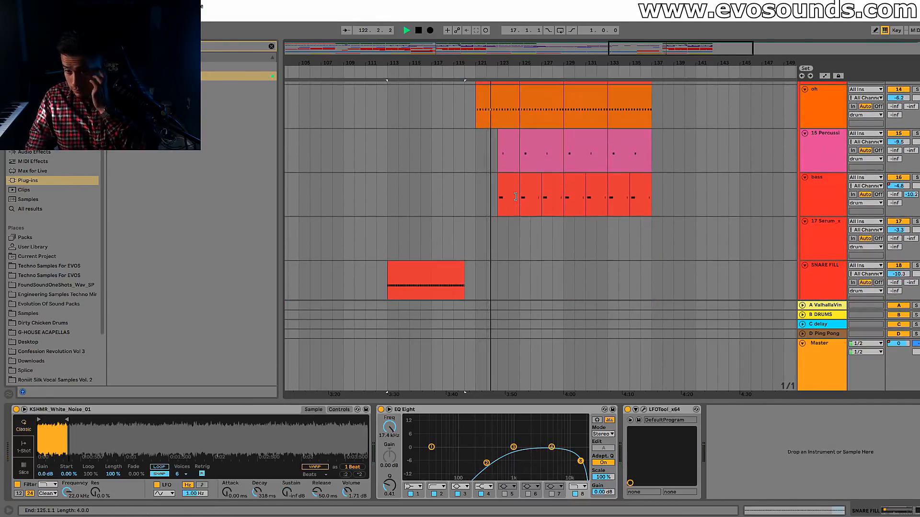
scroll(484, 189, "up", 9)
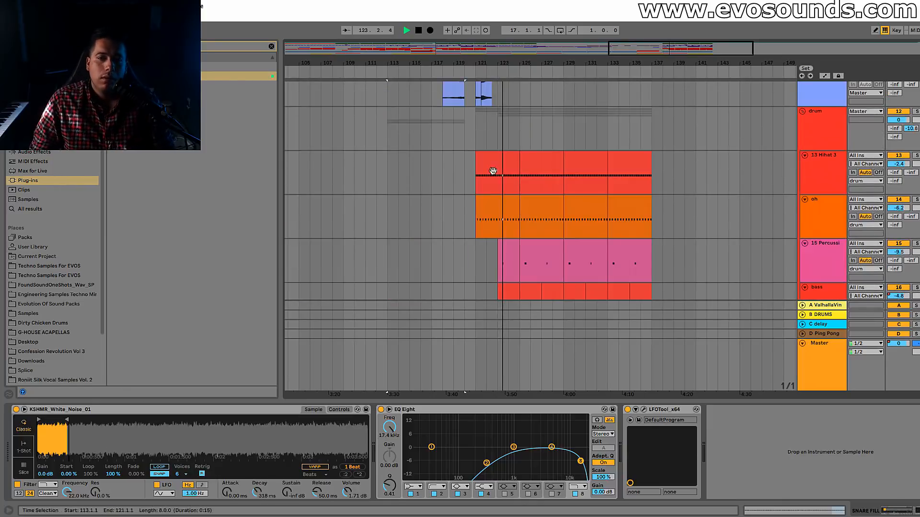
key("space")
Mark out the breakdown from bar 81 to bar 120 across the BASS and lead tracks.
left_click_drag(680, 49, 623, 15)
scroll(543, 213, "up", 6)
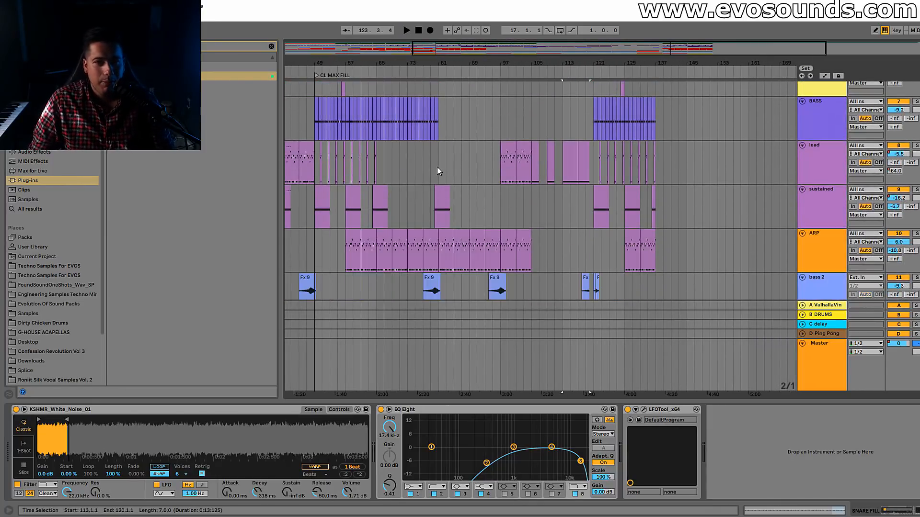
left_click_drag(437, 167, 593, 168)
scroll(441, 181, "up", 3)
left_click(442, 182)
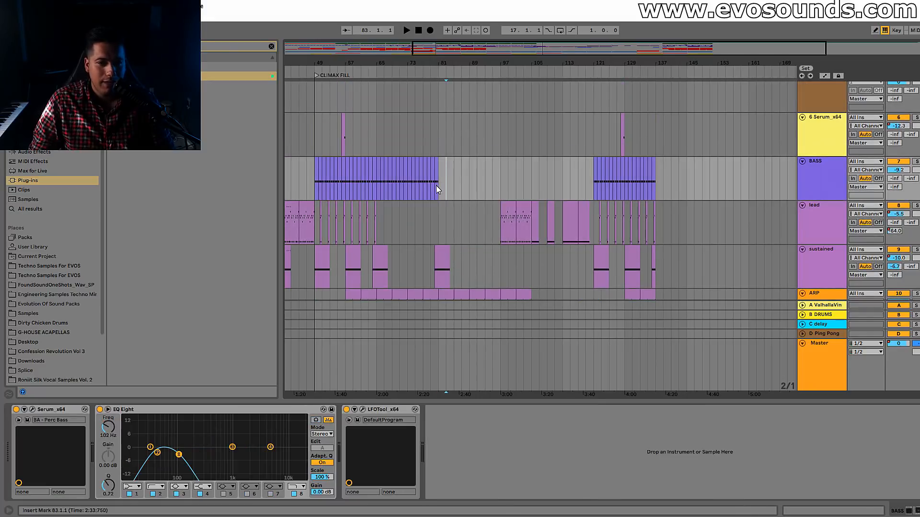
left_click_drag(437, 193, 590, 203)
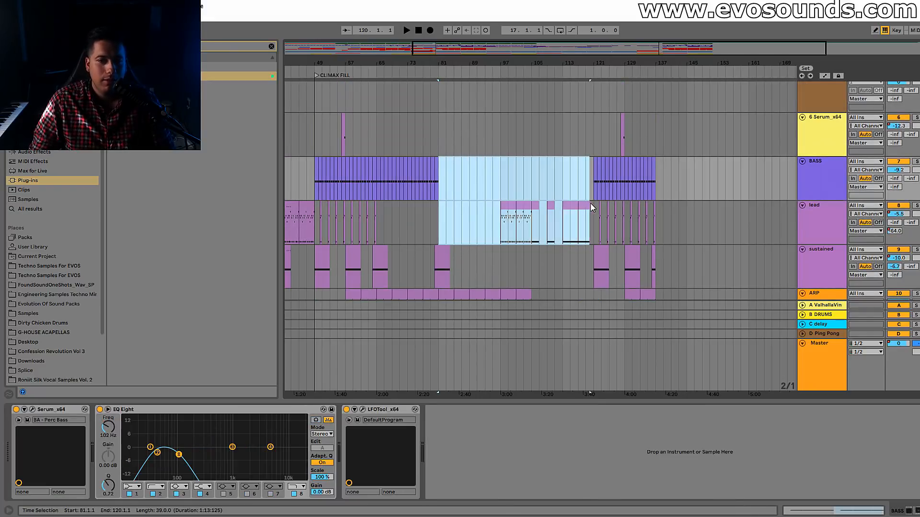
Play the breakdown from bar 81 and compare the ARP clips with the lead clips.
left_click(439, 210)
key("space")
scroll(453, 180, "down", 2)
left_click_drag(481, 64, 513, 174)
left_click(464, 212)
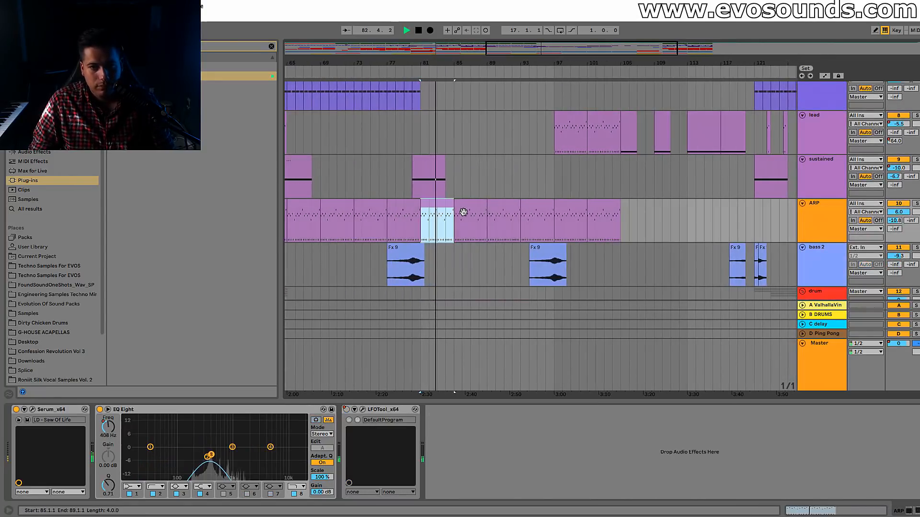
left_click(500, 211)
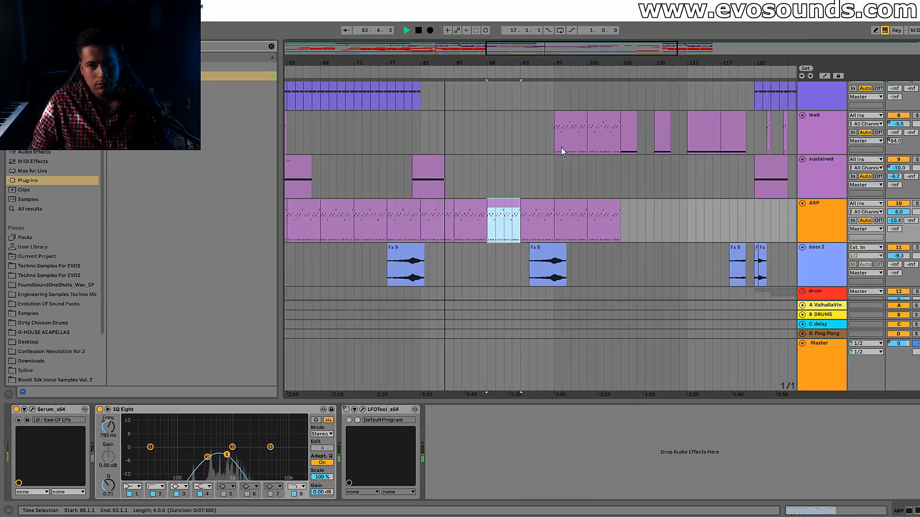
left_click(558, 121)
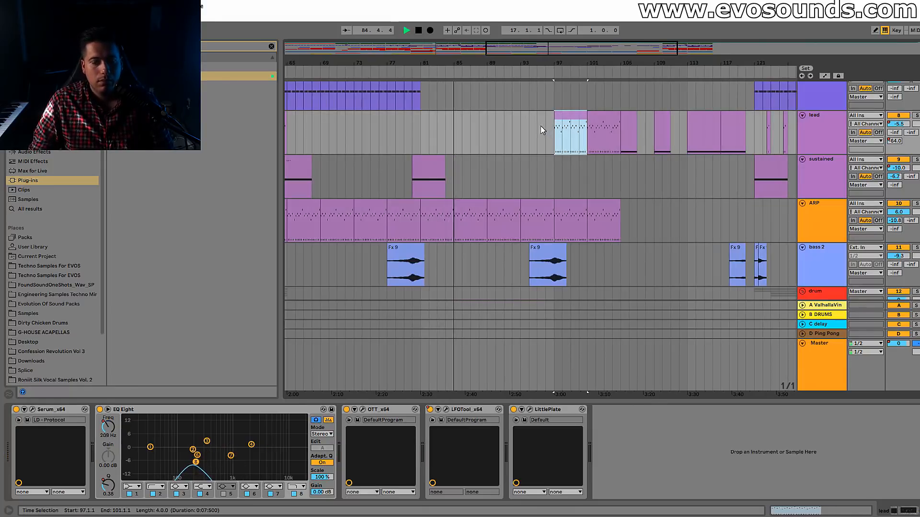
left_click(505, 211)
scroll(505, 206, "down", 3)
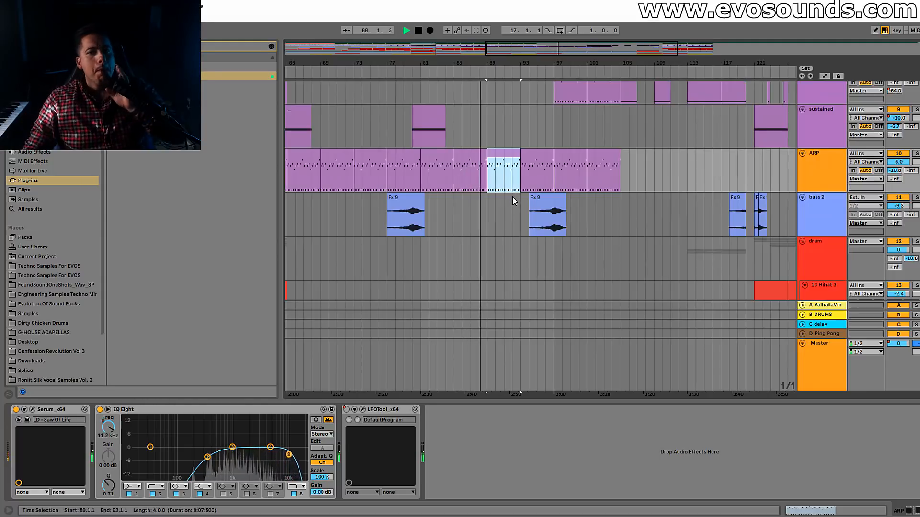
scroll(551, 211, "up", 5)
Open the lead track's Serum synth to inspect its patch, and close it again.
left_click(633, 151)
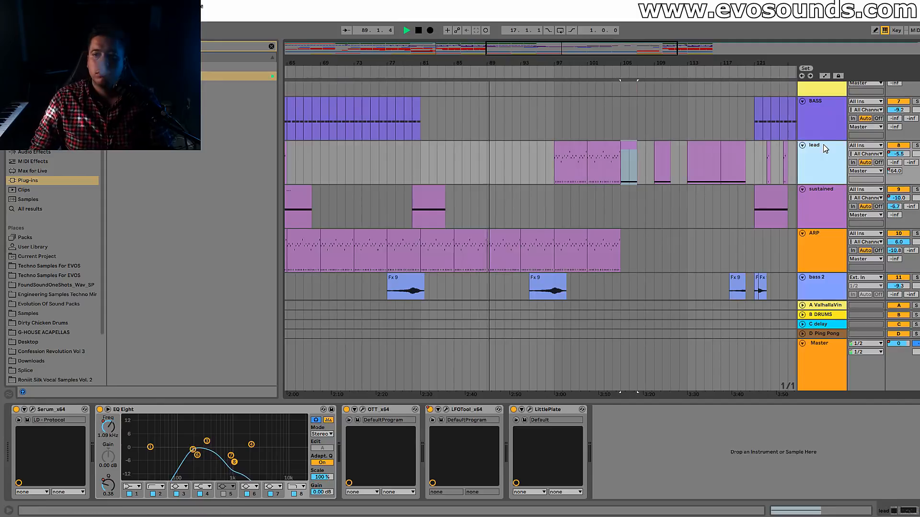
left_click(32, 410)
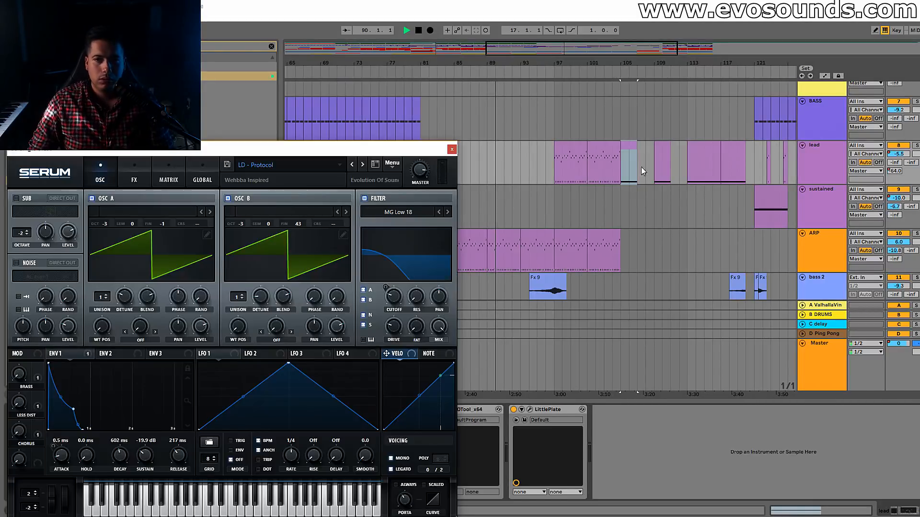
left_click(451, 150)
Move the lead's four-bar clip from bar 113 to bar 105 and duplicate it to bar 109.
left_click_drag(636, 159, 513, 168)
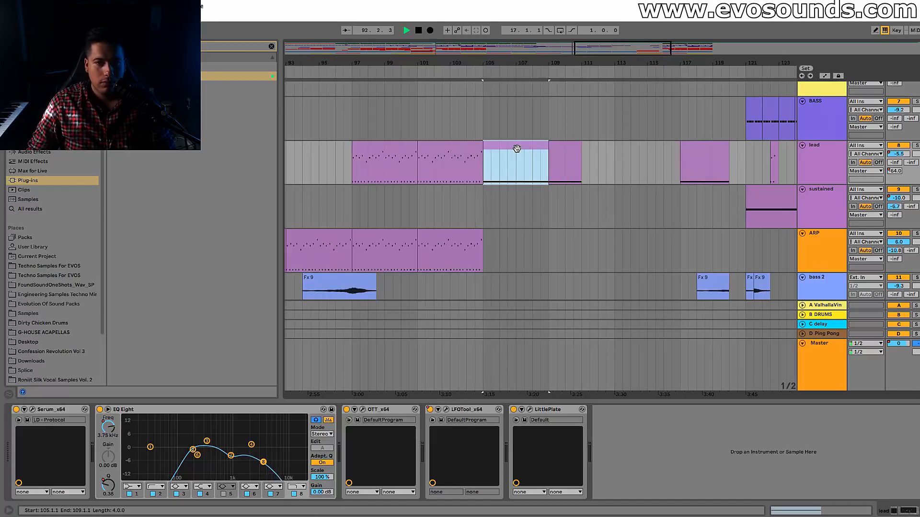
key("ctrl+d")
scroll(594, 151, "up", 6)
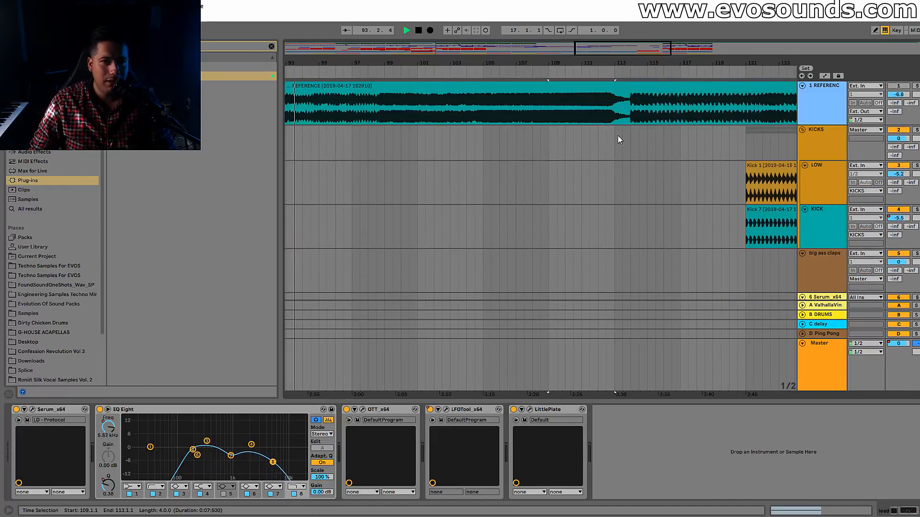
scroll(629, 123, "down", 6)
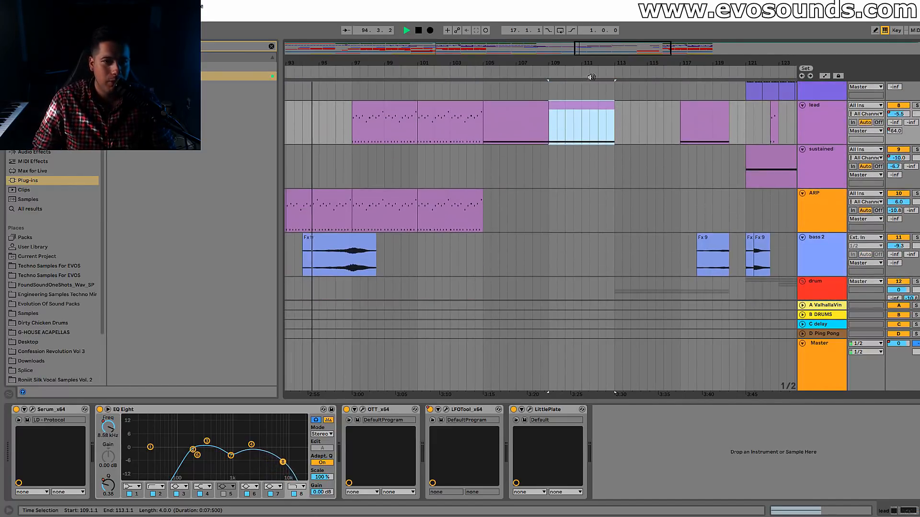
Delete the lead clip spanning bars 117 to 120.
left_click_drag(611, 49, 615, 31)
scroll(610, 120, "up", 2)
left_click(575, 174)
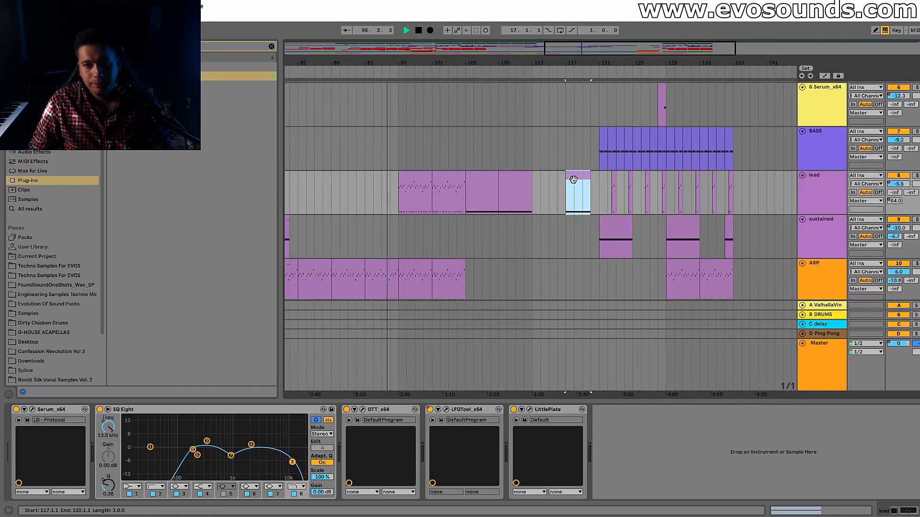
scroll(611, 188, "up", 3)
scroll(599, 178, "up", 2)
scroll(589, 168, "down", 8)
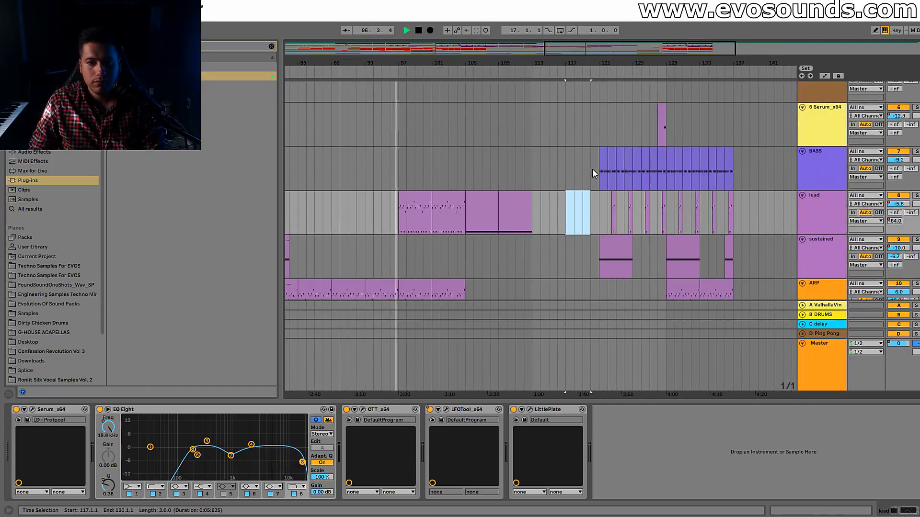
Move everything between bars 113 and 137 on all tracks seven bars earlier, so the block starts at bar 106.
scroll(592, 177, "down", 10)
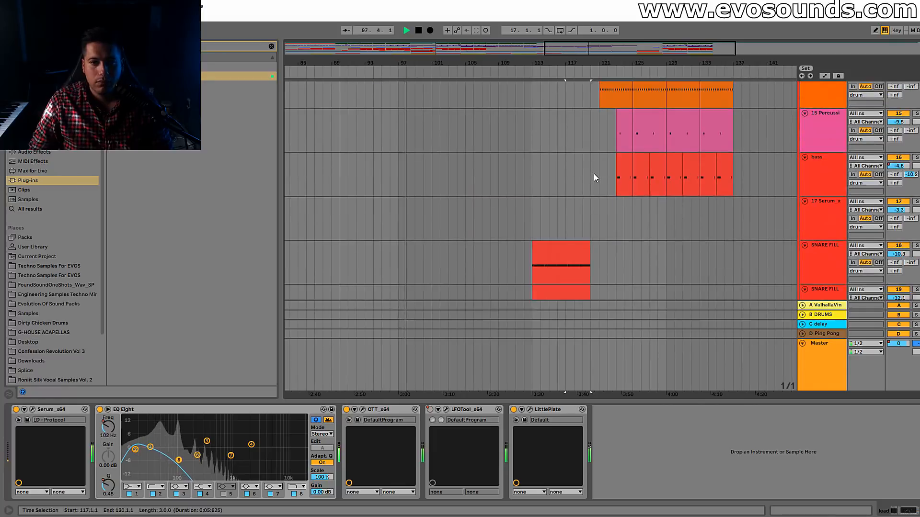
scroll(533, 167, "up", 15)
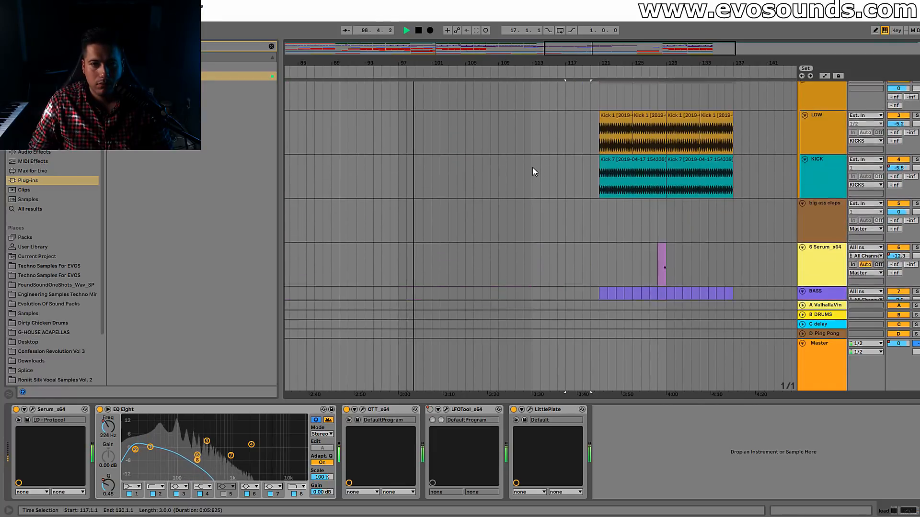
left_click_drag(540, 146, 730, 355)
scroll(623, 143, "up", 2)
scroll(609, 171, "down", 8)
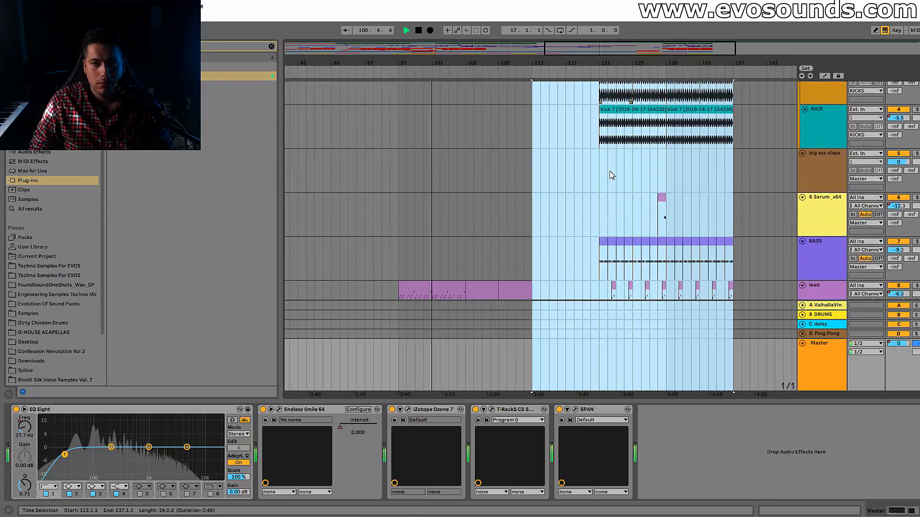
scroll(609, 171, "up", 7)
left_click_drag(608, 153, 551, 159)
scroll(568, 168, "down", 4)
scroll(568, 168, "down", 6)
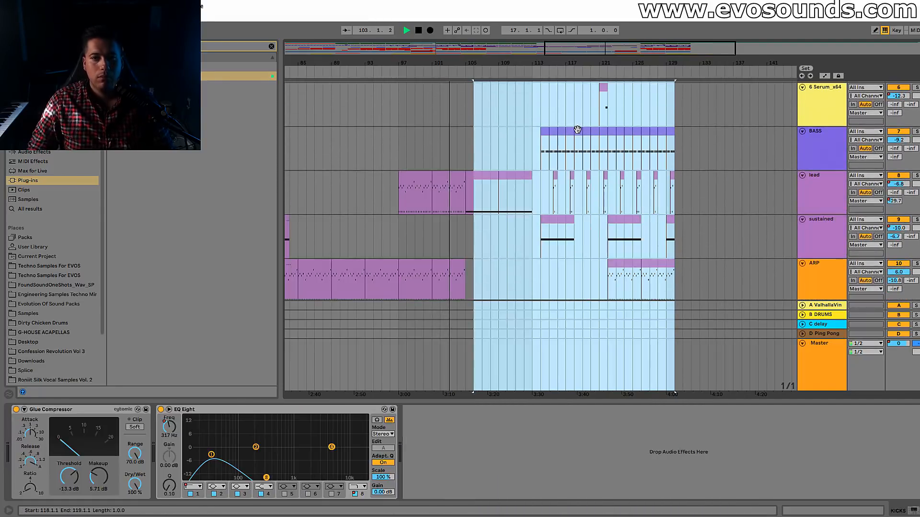
left_click(510, 171)
Duplicate the lead and ARP clips at bars 101 to 105 twice each, filling both tracks up to bar 113.
scroll(510, 170, "up", 3)
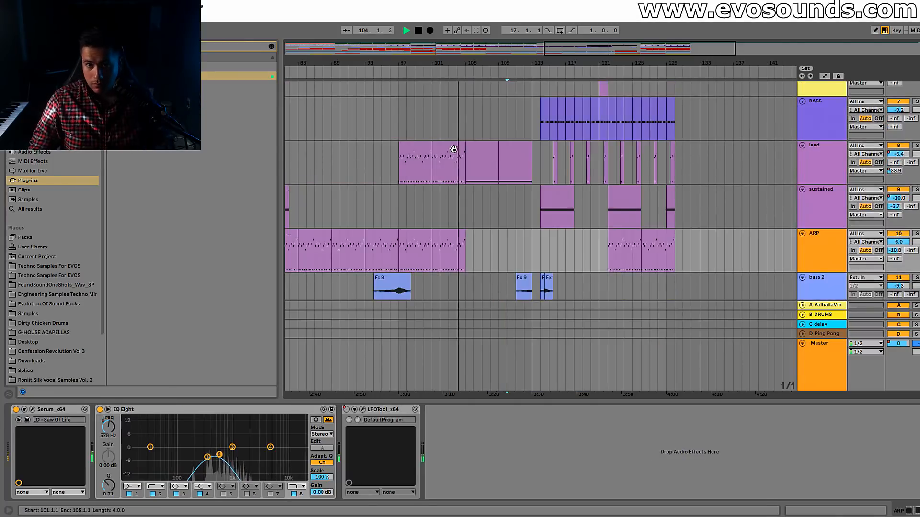
left_click(454, 148)
key("ctrl+d")
key("ctrl+d")
left_click(448, 239)
key("ctrl+d")
key("ctrl+d")
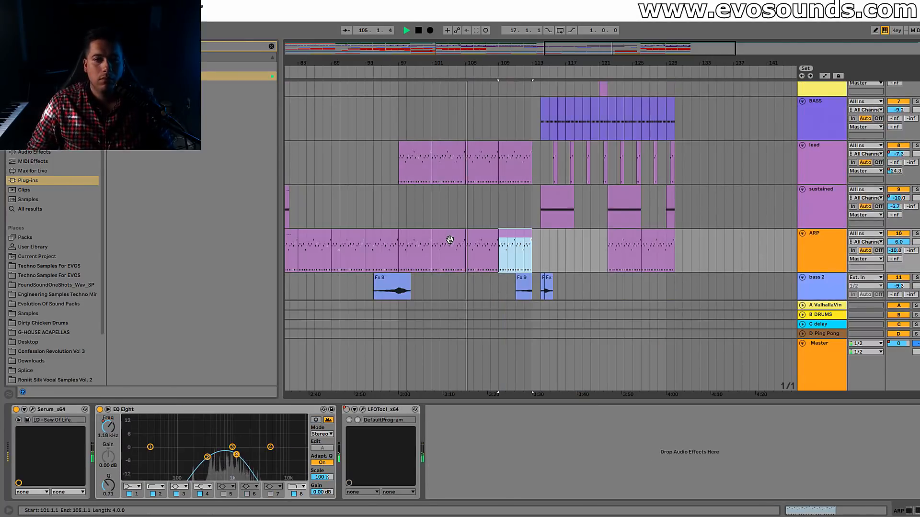
Shift the two snare fills, the Evolution Of Sound clip and the KSHMR_Long_Sweep_02 clip one bar earlier to start at bar 105.
left_click(815, 146)
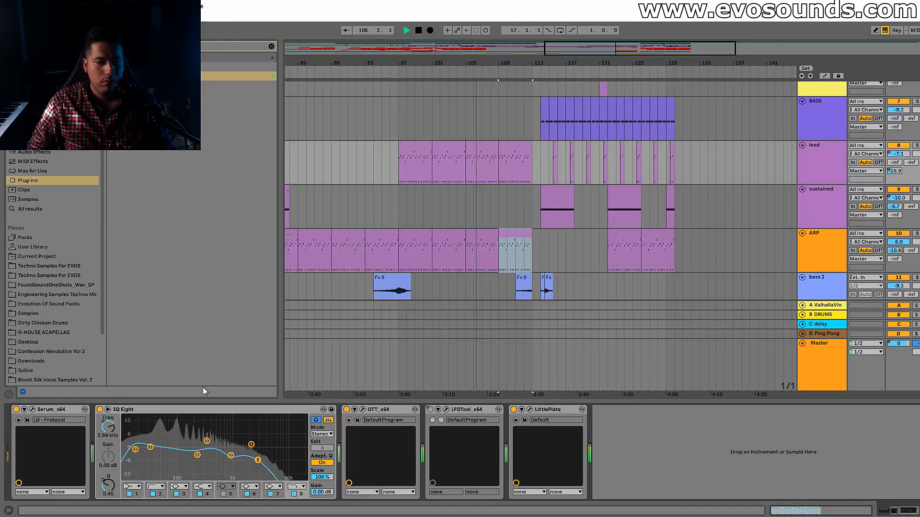
scroll(523, 226, "down", 12)
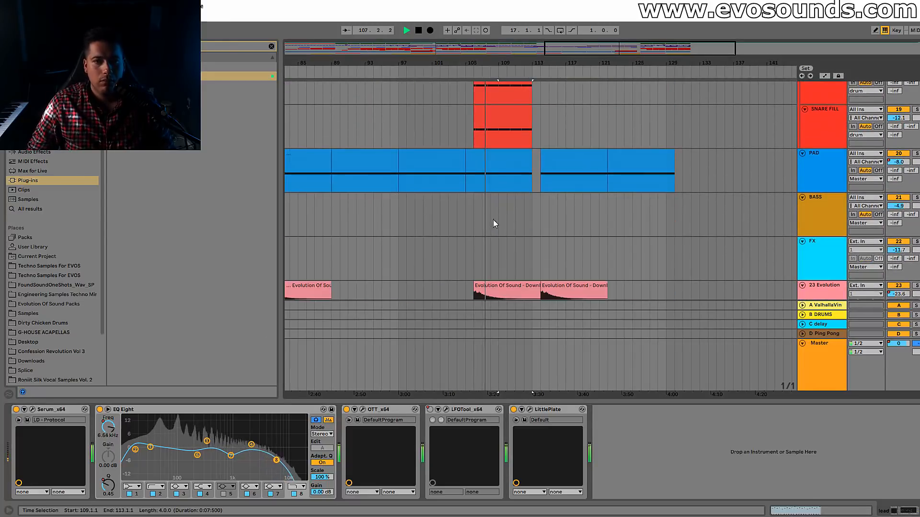
scroll(494, 224, "down", 3)
scroll(481, 230, "up", 8)
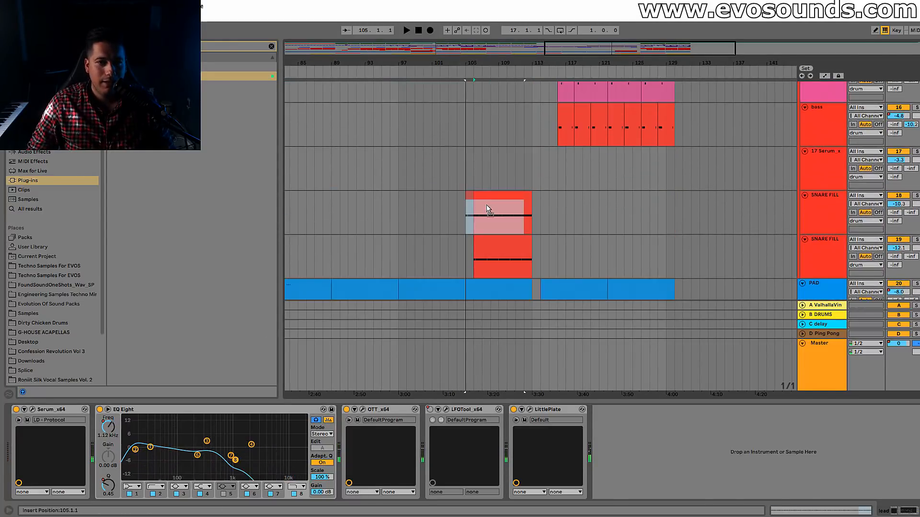
left_click(488, 206)
scroll(498, 239, "down", 5)
left_click(495, 241)
key("space")
left_click_drag(493, 274, 484, 273)
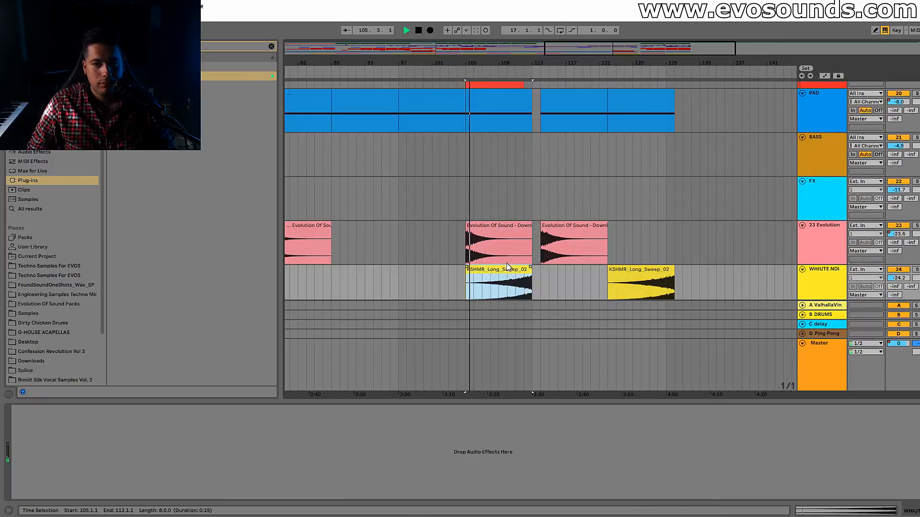
Extend both SNARE FILL clips so they end at bar 113.
scroll(517, 254, "up", 6)
left_click_drag(520, 219, 530, 229)
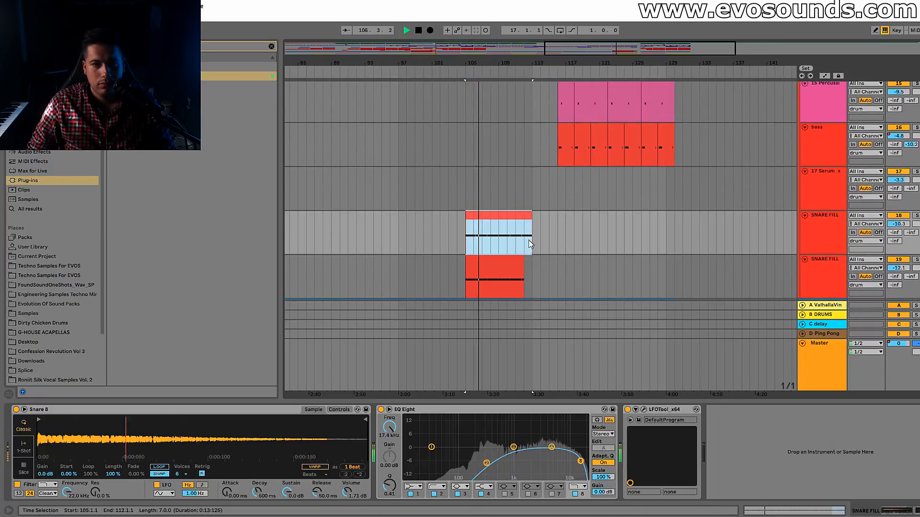
left_click(519, 267)
scroll(524, 248, "up", 10)
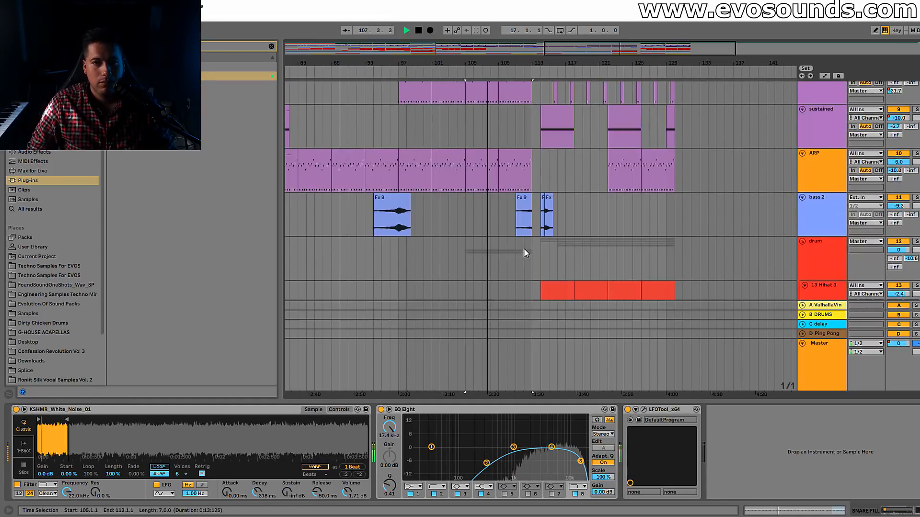
scroll(512, 249, "down", 15)
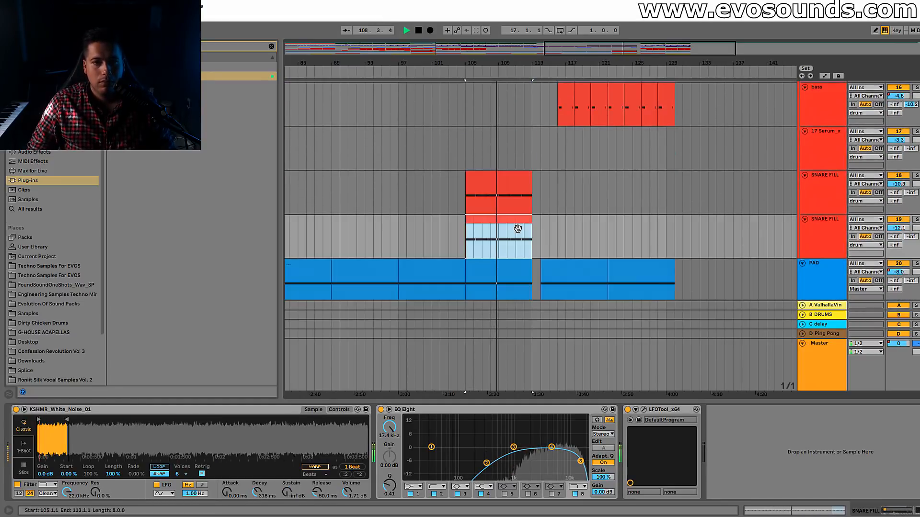
Listen through the build-up into the drop at bar 114 and inspect the clips there, including the sustained clip.
scroll(522, 225, "down", 3)
scroll(527, 218, "up", 6)
scroll(527, 218, "up", 15)
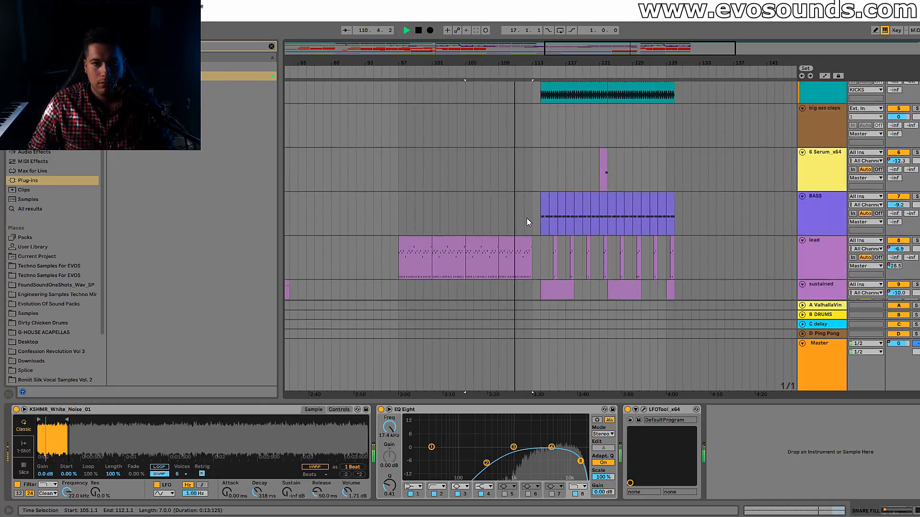
scroll(575, 124, "up", 5, "ctrl")
scroll(610, 124, "down", 10)
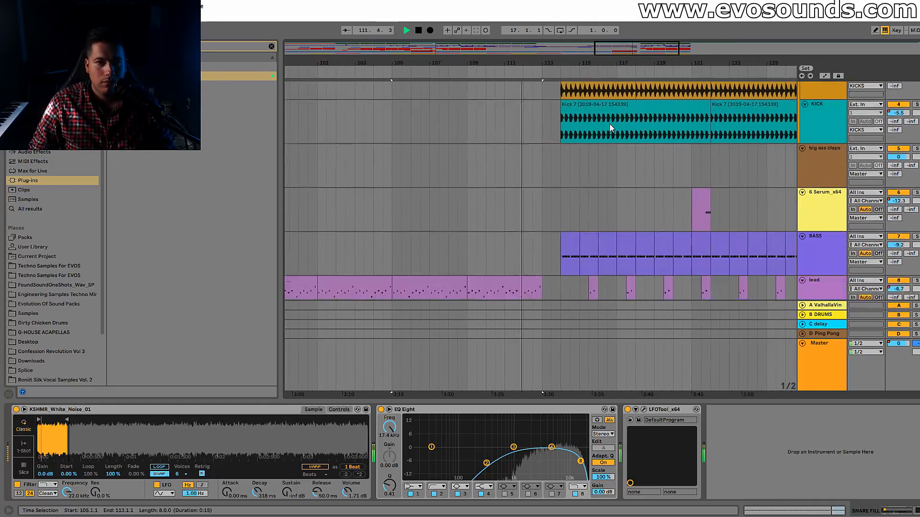
scroll(604, 132, "down", 2)
left_click(574, 182)
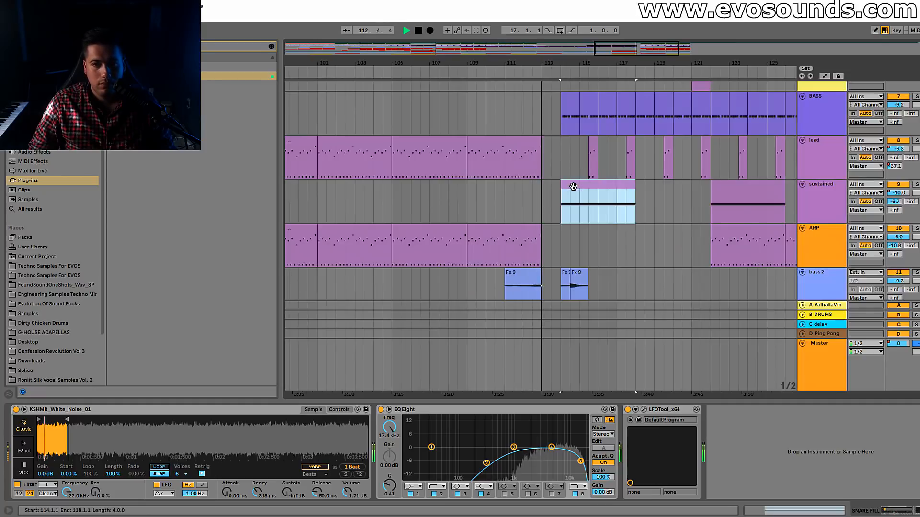
scroll(656, 106, "down", 2, "ctrl")
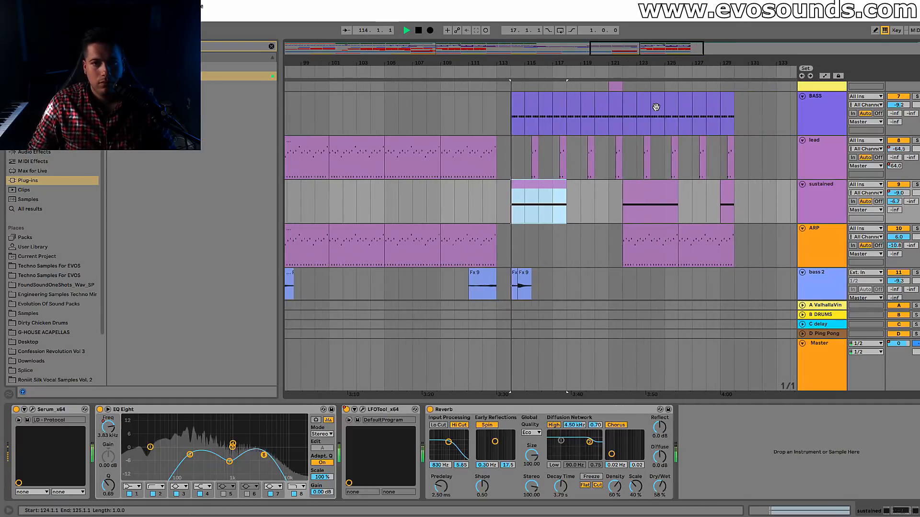
scroll(671, 144, "up", 5)
scroll(622, 207, "down", 2, "ctrl")
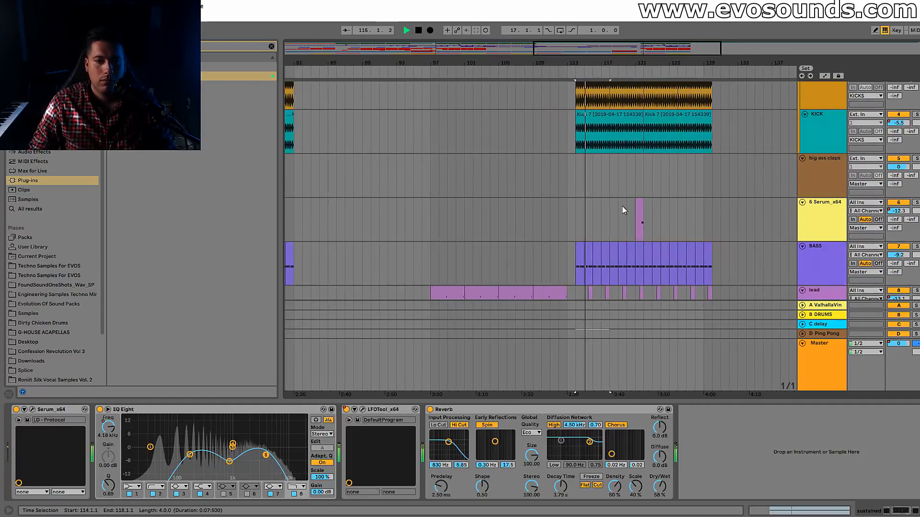
scroll(621, 216, "down", 6)
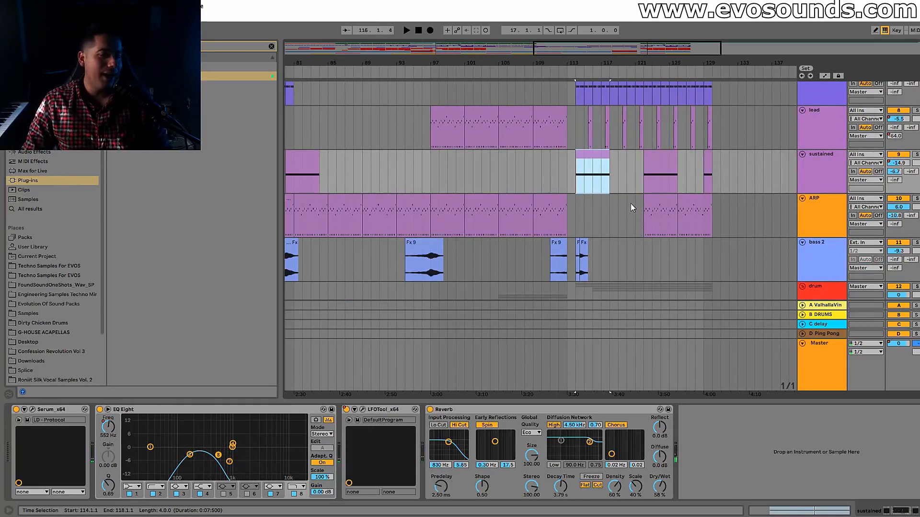
scroll(640, 101, "down", 3, "ctrl")
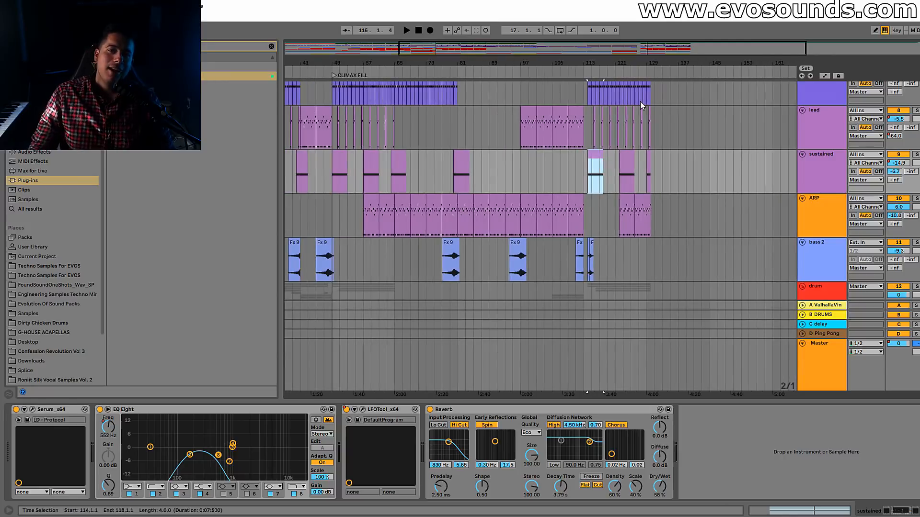
Play the earlier transition into the CLIMAX FILL section from bar 47 for comparison.
left_click(341, 161)
key("space")
left_click(325, 163)
key("space")
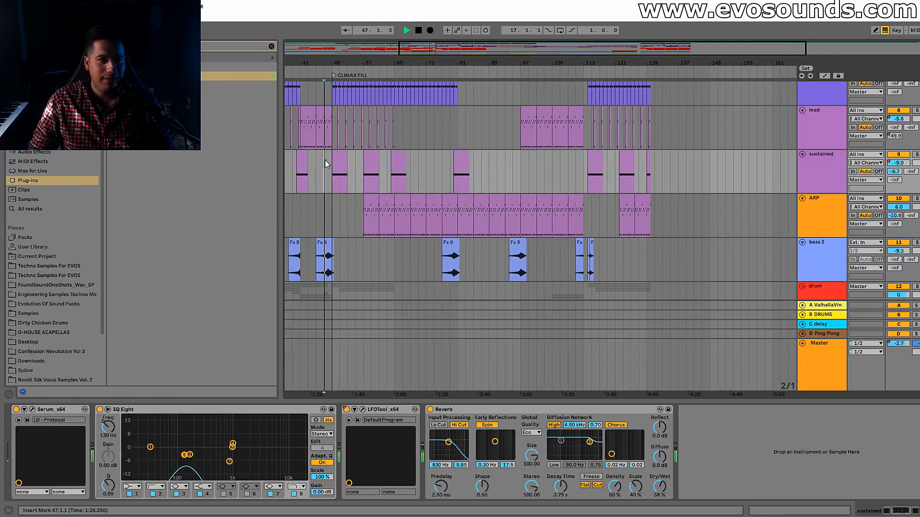
left_click_drag(424, 50, 423, 67)
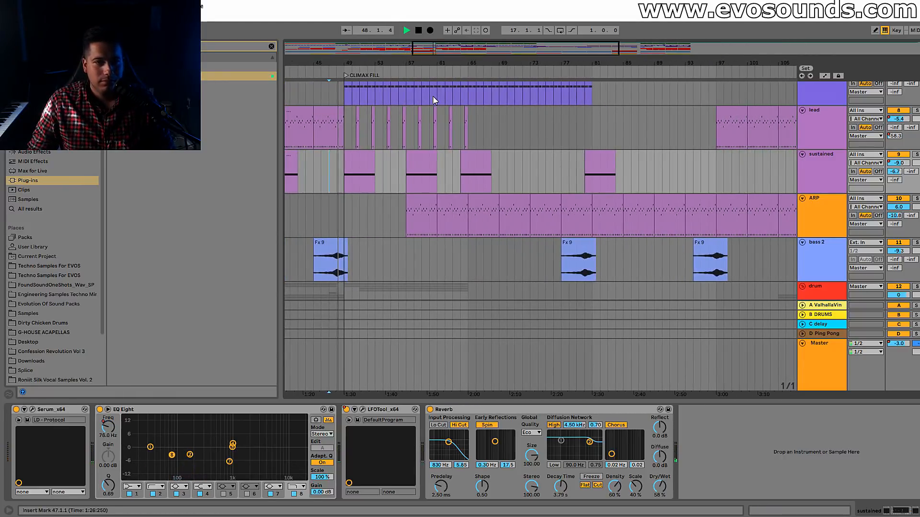
left_click_drag(456, 55, 493, 85)
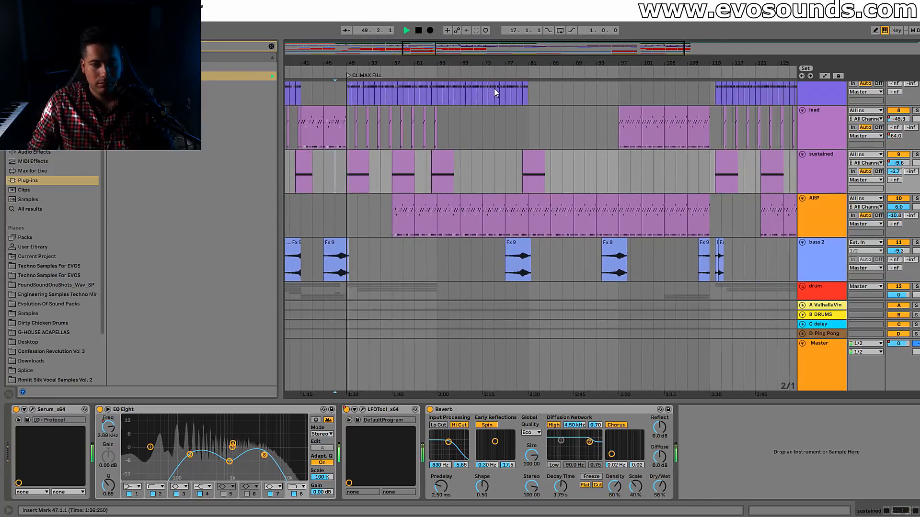
Show the lead's EQ Eight 8 Frequency automation and smooth it into one continuous rise from bar 97 to bar 113.
scroll(434, 148, "up", 2)
left_click_drag(641, 63, 595, 79)
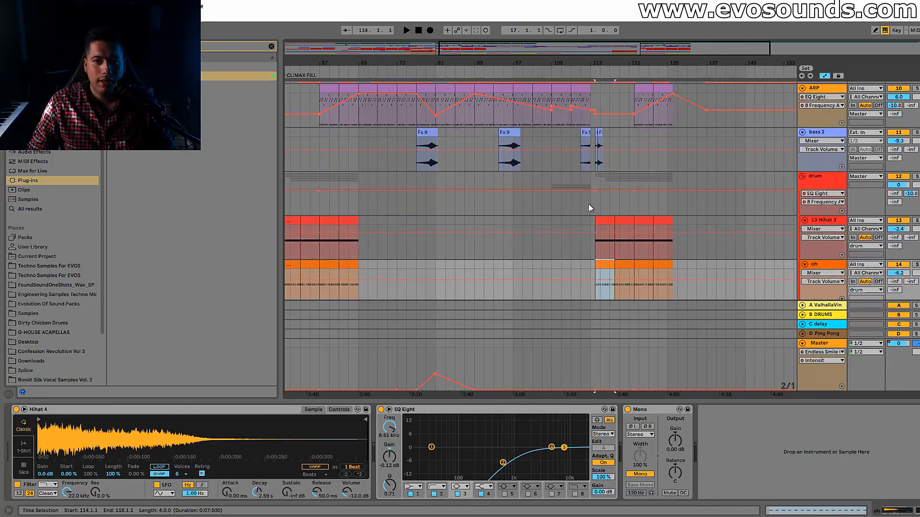
scroll(589, 203, "up", 5)
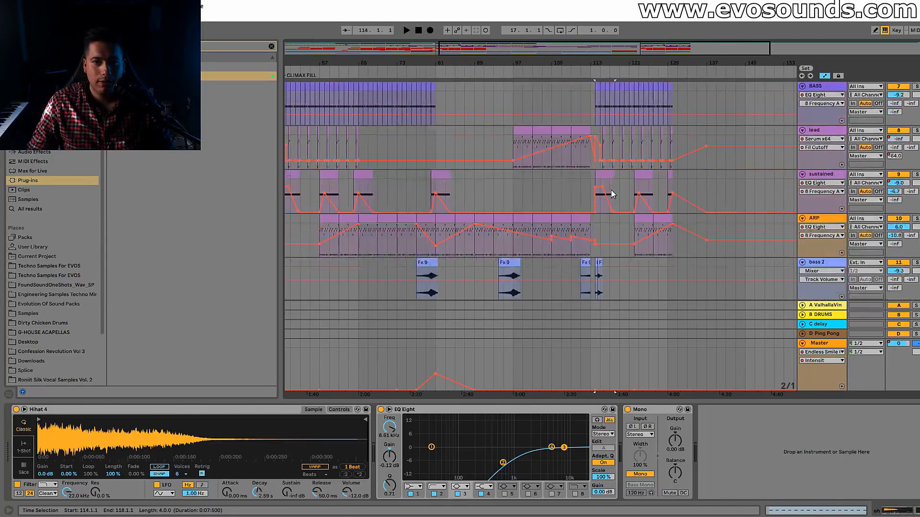
left_click_drag(593, 163, 572, 166)
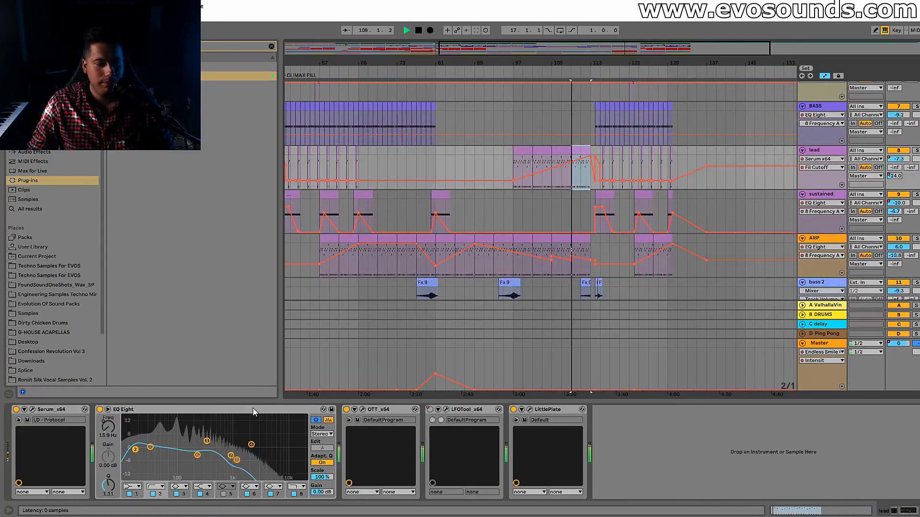
left_click(241, 460)
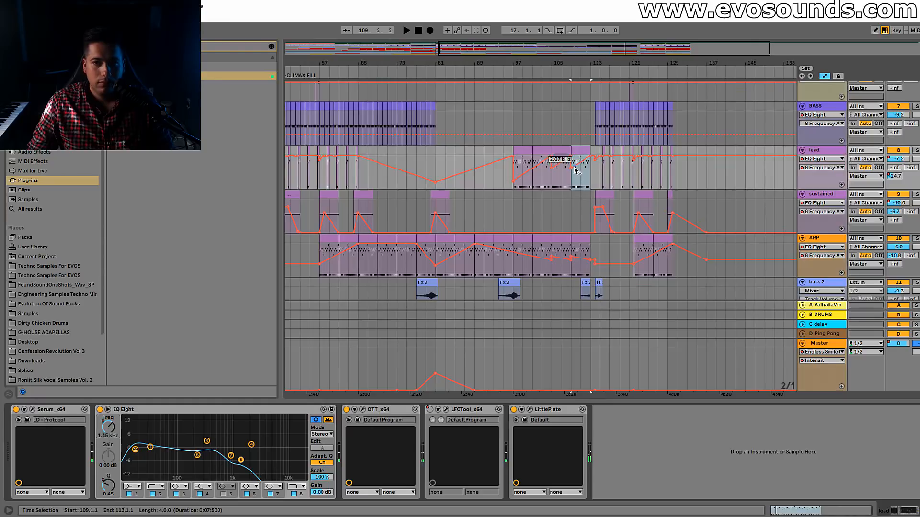
left_click_drag(577, 170, 552, 173)
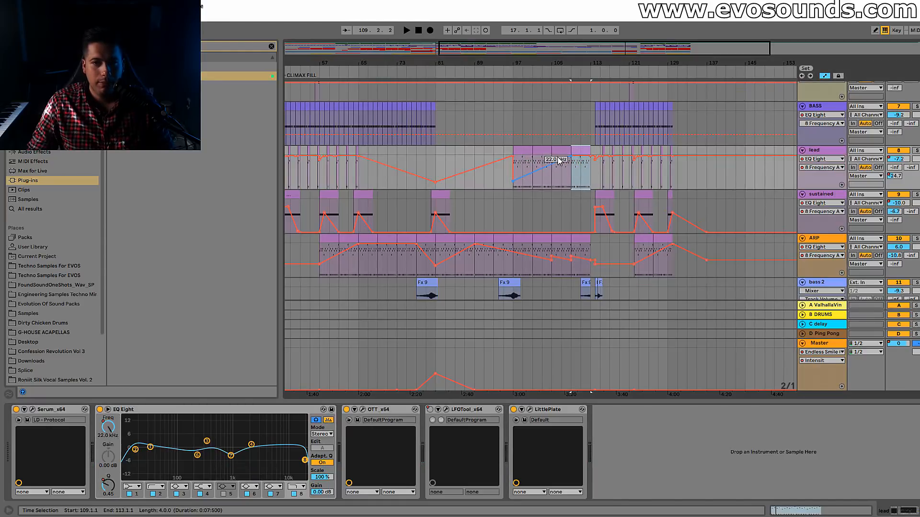
Play from bar 109 into the drop and display the BASS track's EQ Eight 2 Frequency automation.
left_click(519, 140)
key("space")
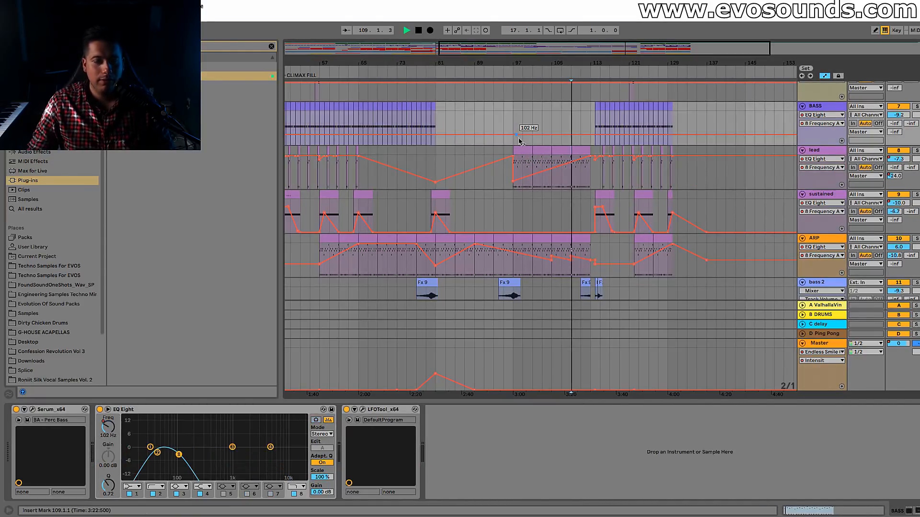
left_click_drag(676, 52, 675, 96)
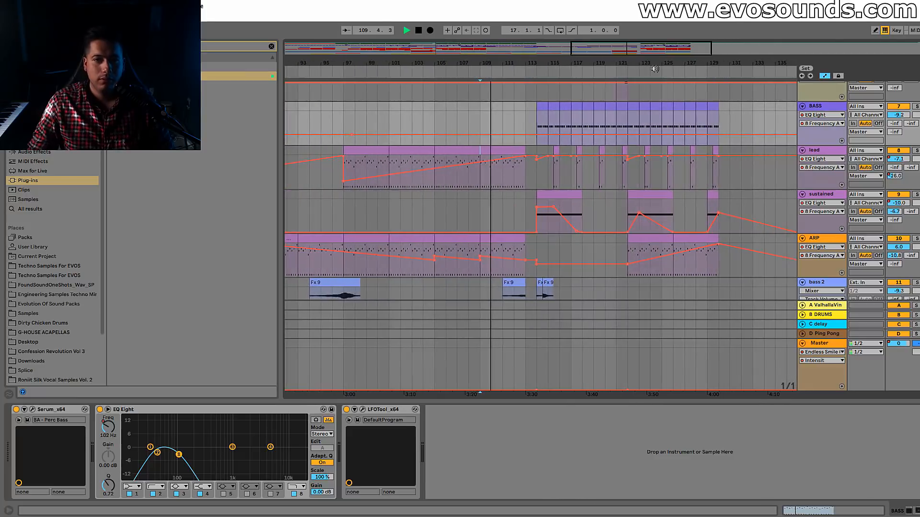
left_click(158, 454)
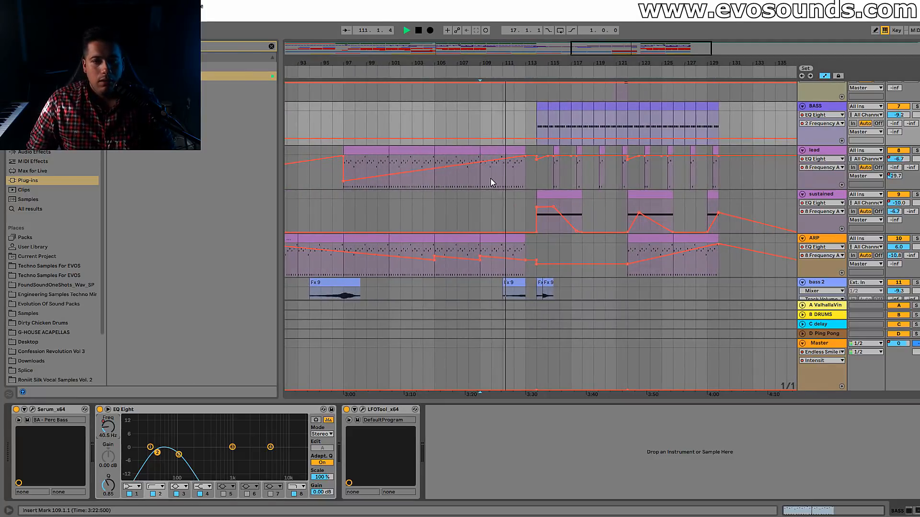
left_click_drag(494, 63, 553, 125)
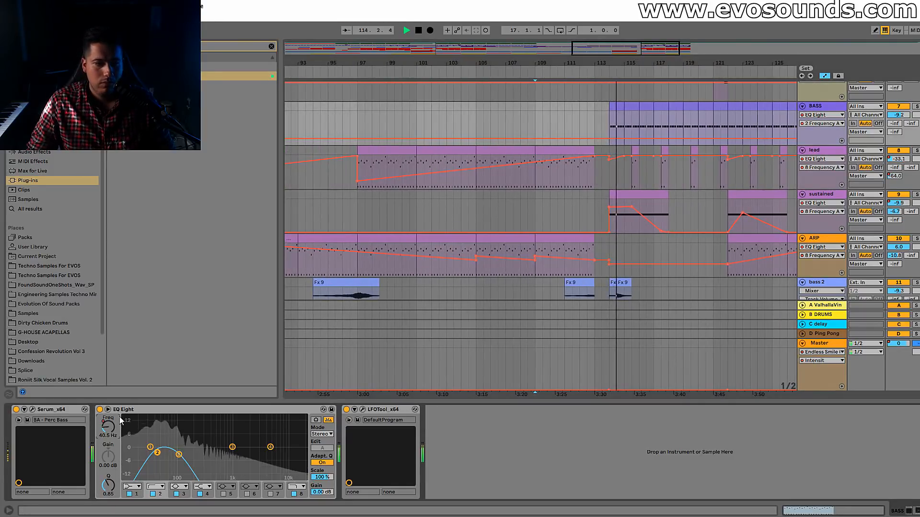
key("space")
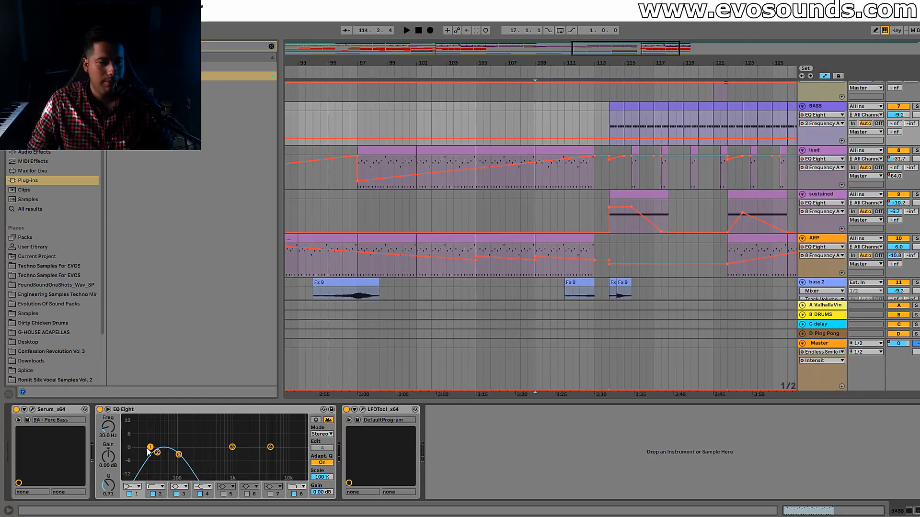
Automate the lead's EQ Eight 2 Frequency to rise from bar 97 to bar 113 and fall by bar 114, then play the transition.
left_click(508, 183)
key("space")
left_click(113, 434)
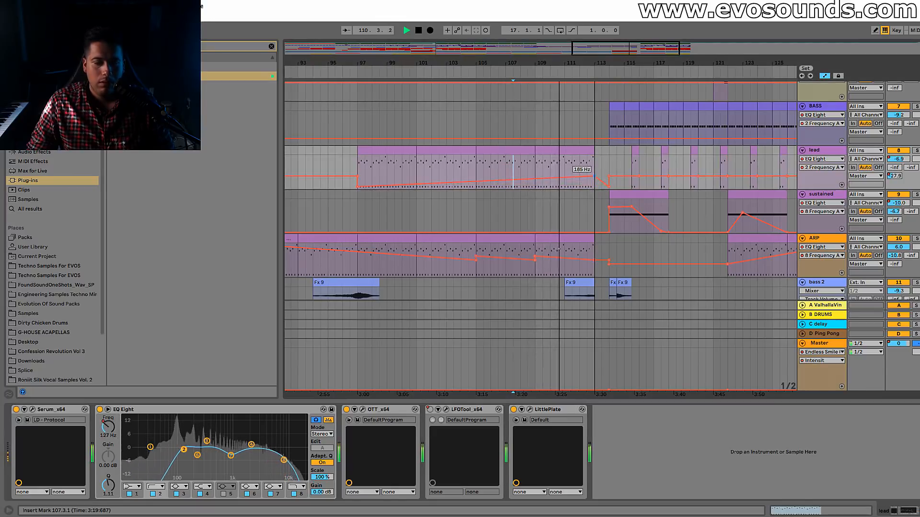
left_click_drag(594, 175, 594, 167)
left_click_drag(654, 63, 654, 96)
scroll(578, 194, "down", 3)
scroll(579, 193, "up", 4)
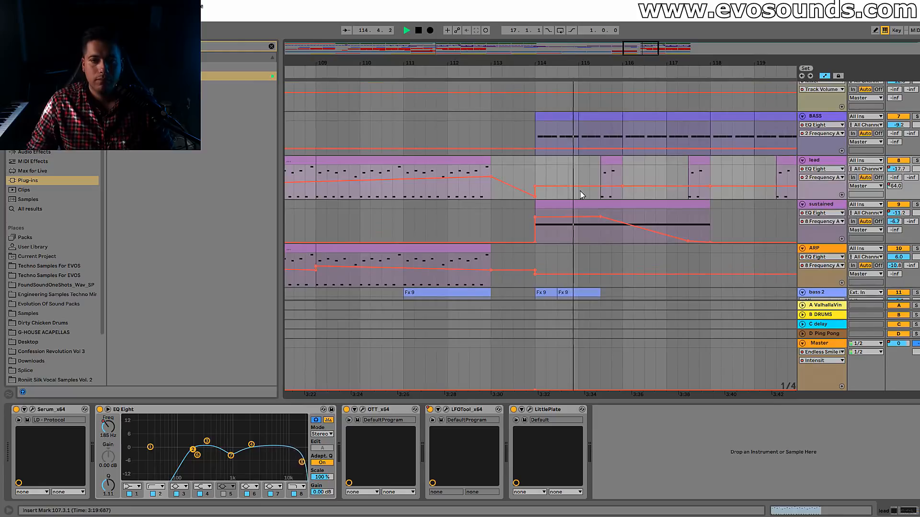
Review the lead's automated build-up by playing the arrangement from bar 104.
left_click_drag(638, 65, 642, 53)
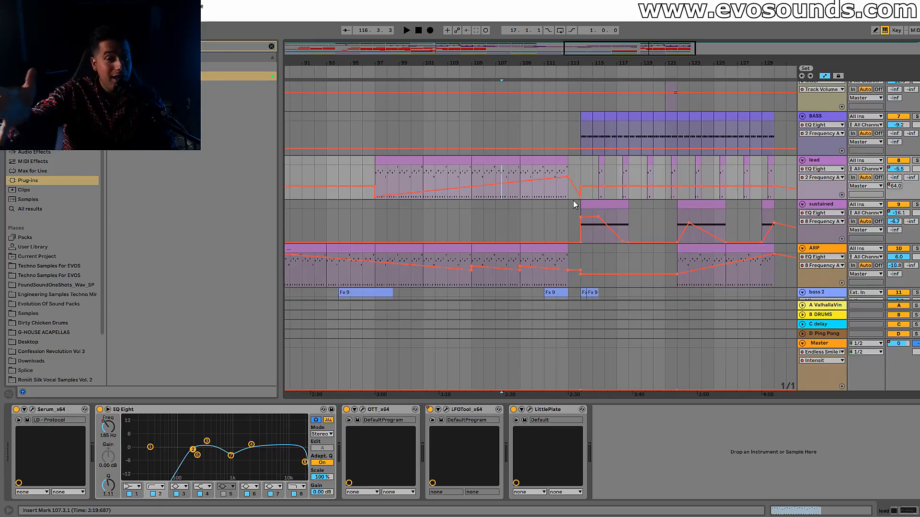
scroll(577, 188, "down", 3)
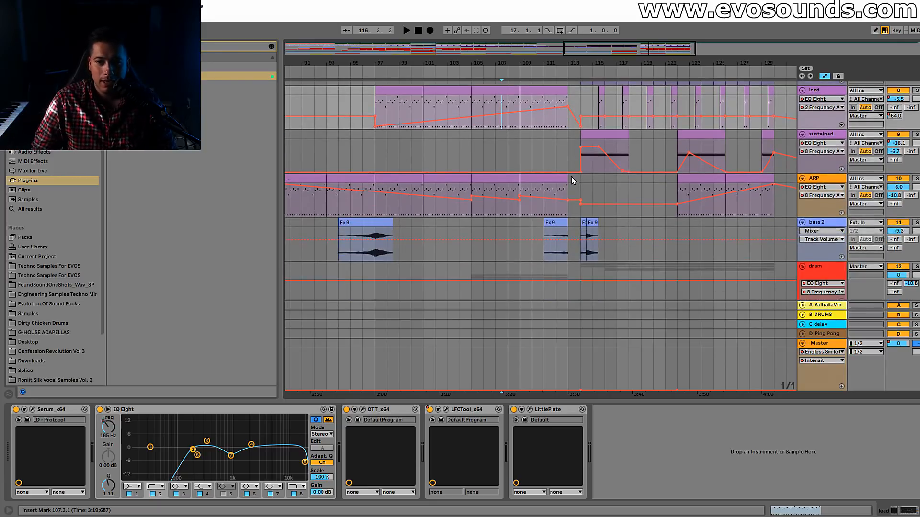
scroll(611, 193, "up", 3)
scroll(543, 103, "down", 2, "ctrl")
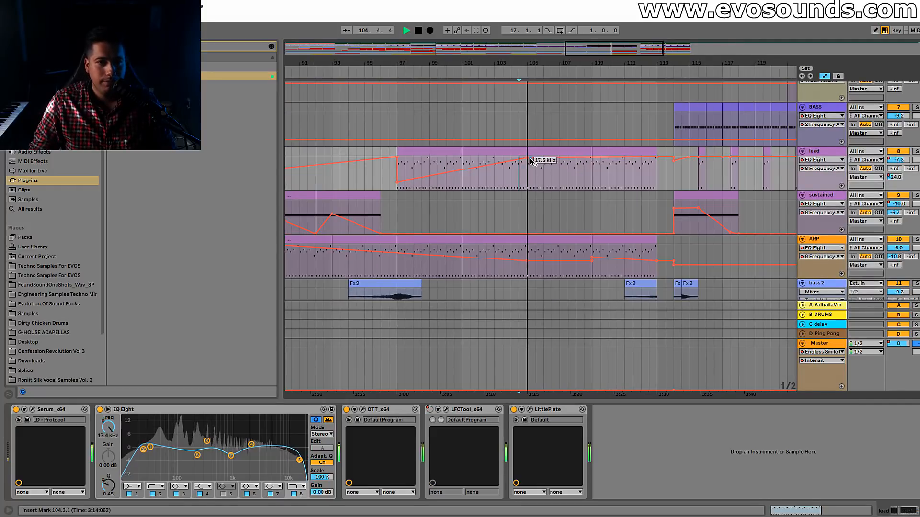
Stop playback and examine the LFOTool volume curve on the Snare 8 SNARE FILL track.
scroll(599, 247, "down", 10)
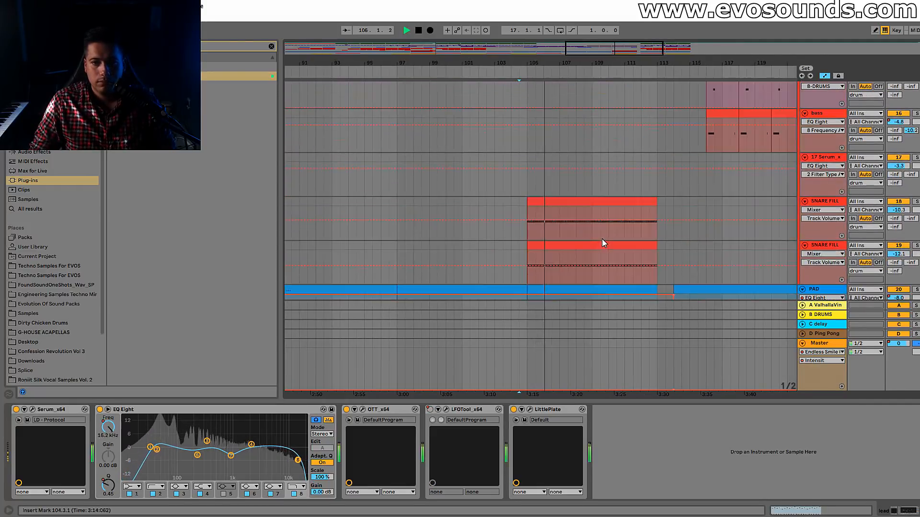
left_click(824, 203)
key("space")
left_click(644, 410)
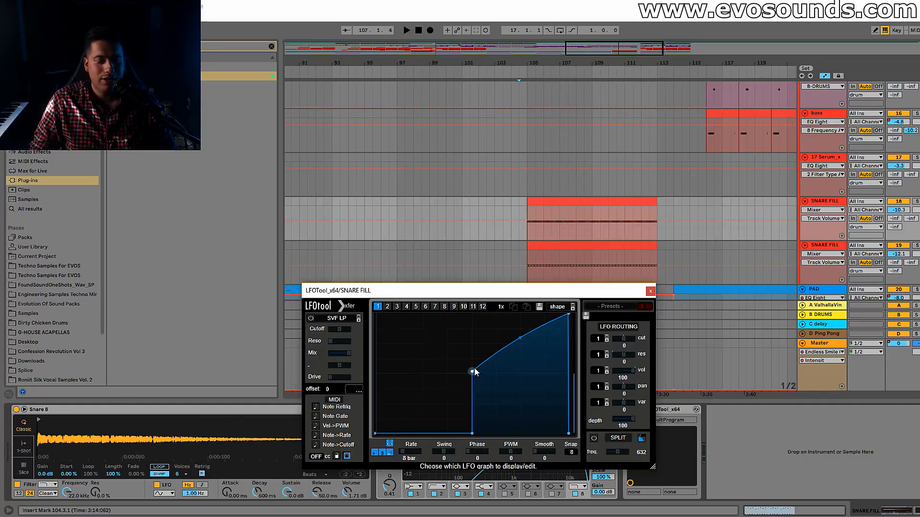
left_click(650, 291)
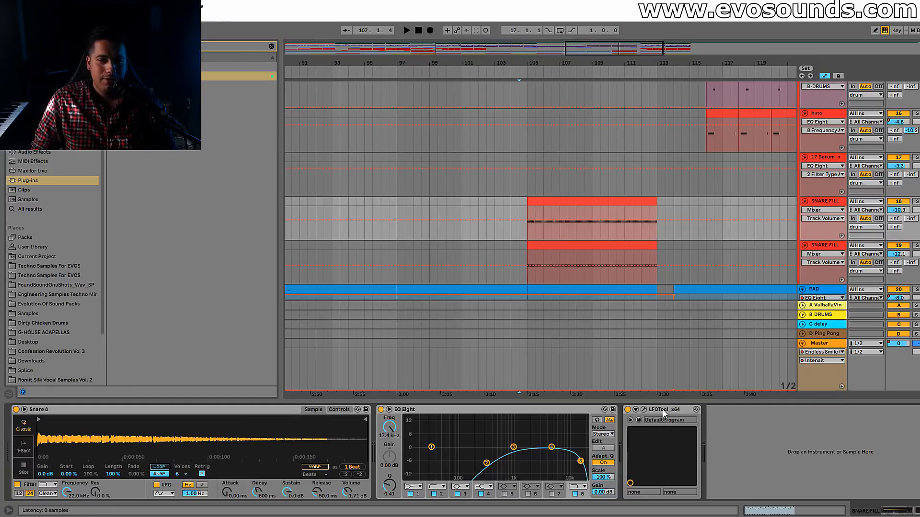
Duplicate LFOTool on the Snare 8 SNARE FILL track and automate the original device to switch off at bar 105.
key("ctrl+d")
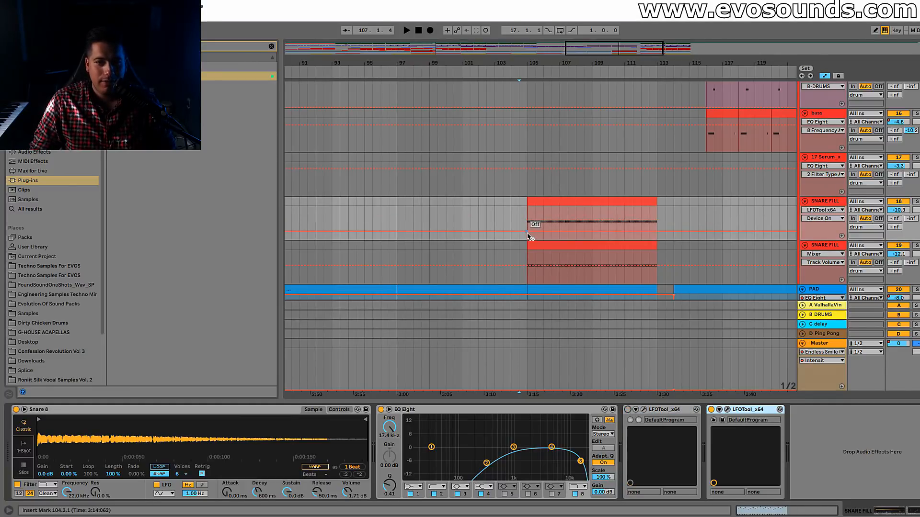
left_click_drag(529, 236, 526, 215)
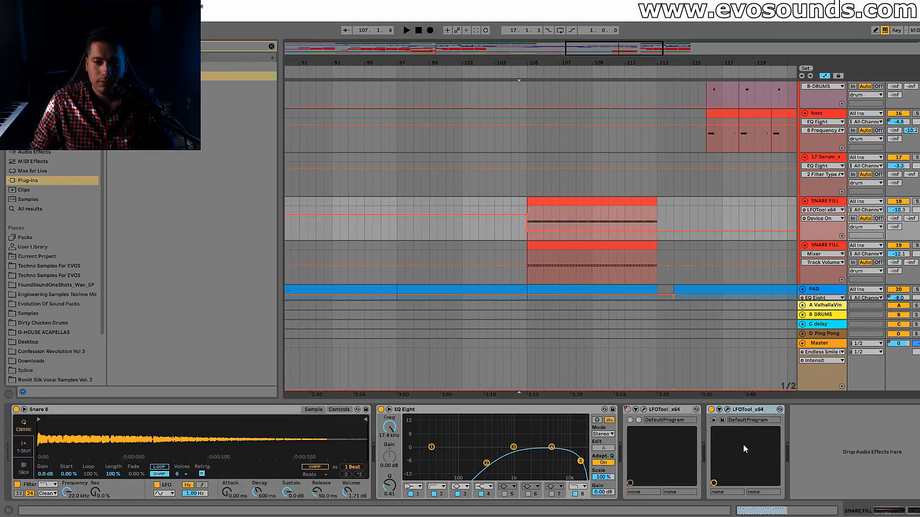
Reshape the duplicate LFOTool's volume curve into a continuous rise, automate the device to switch on at bar 105, and play the fill.
left_click(727, 409)
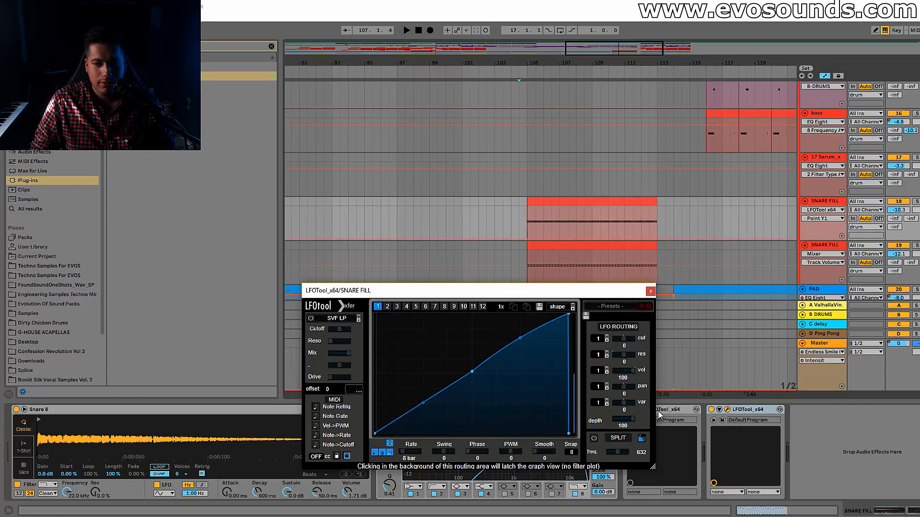
left_click(711, 410)
left_click_drag(524, 211, 527, 231)
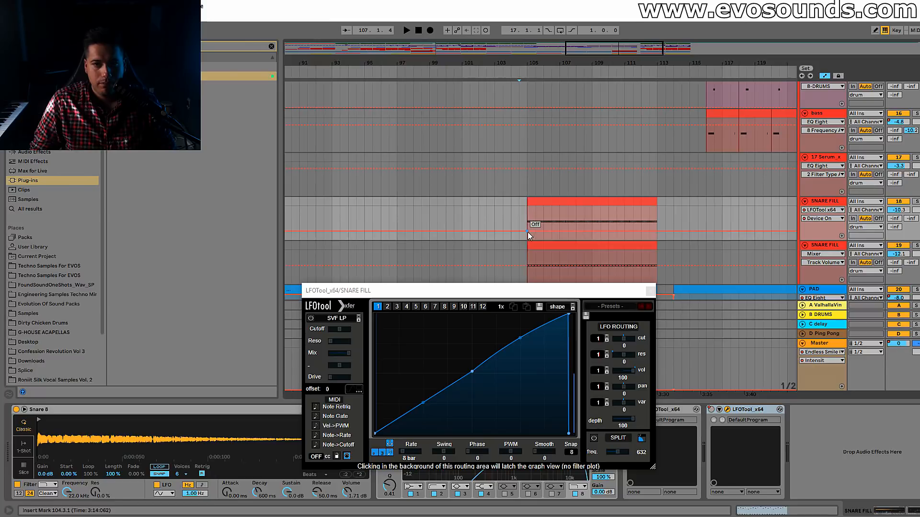
key("space")
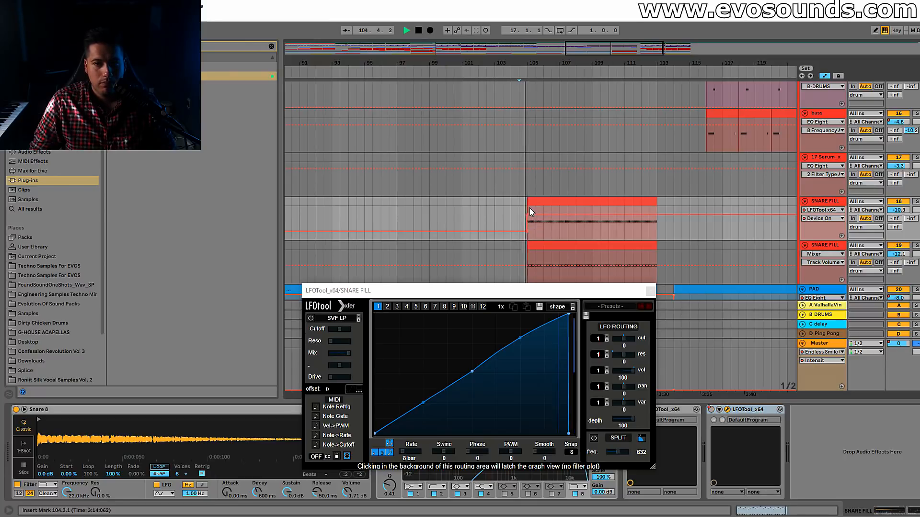
left_click(650, 292)
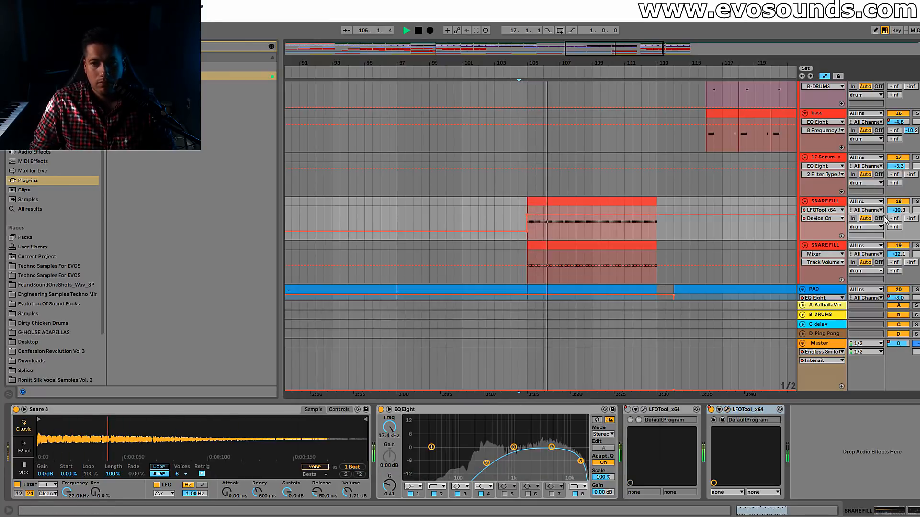
Automate the white-noise SNARE FILL's LFOTool to switch off at bar 105 and add a copy of the reshaped LFOTool after it.
scroll(757, 236, "down", 1)
left_click(824, 185)
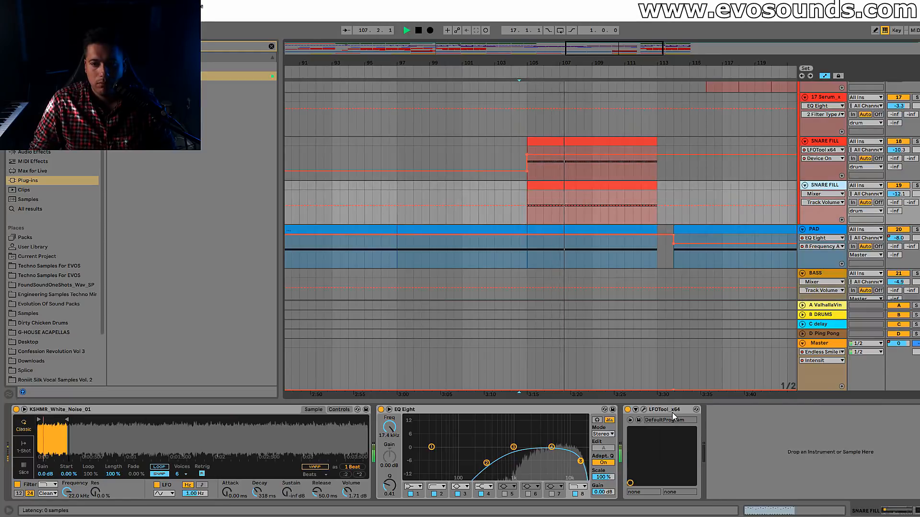
left_click(627, 410)
left_click_drag(528, 215, 529, 199)
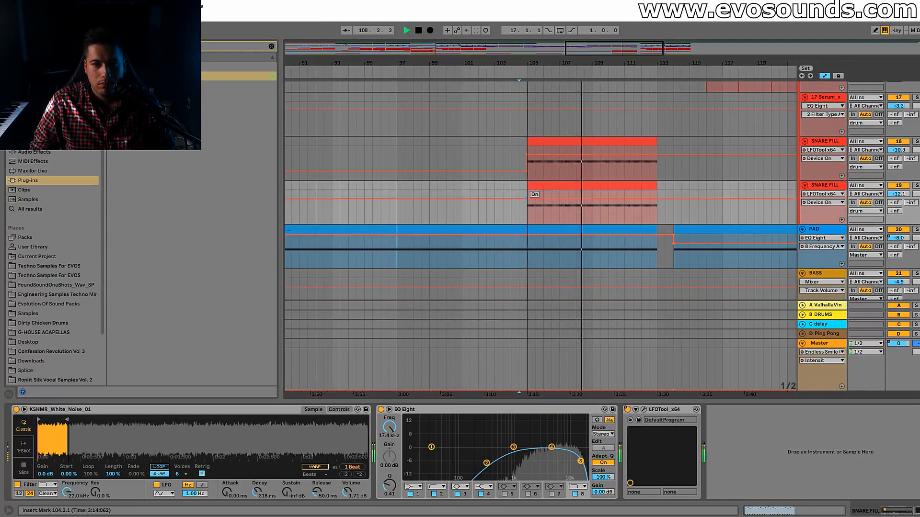
left_click(816, 176)
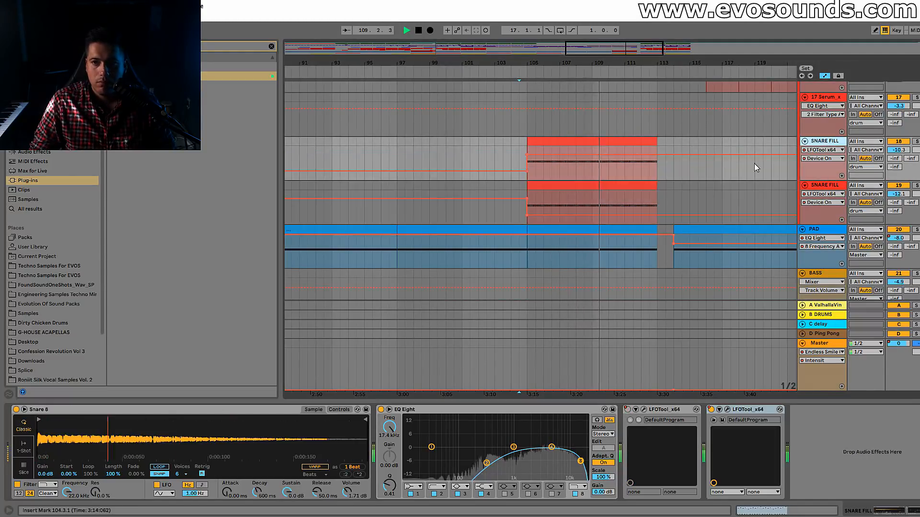
left_click(825, 188)
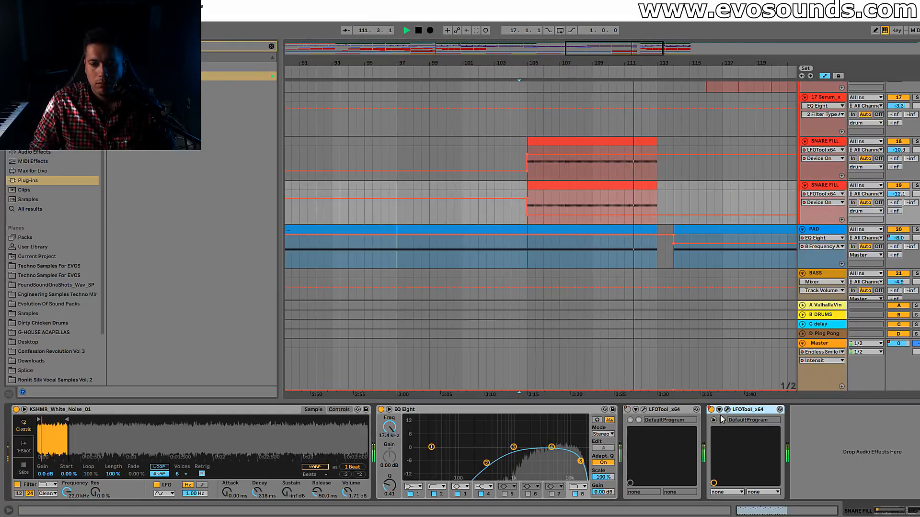
left_click(727, 410)
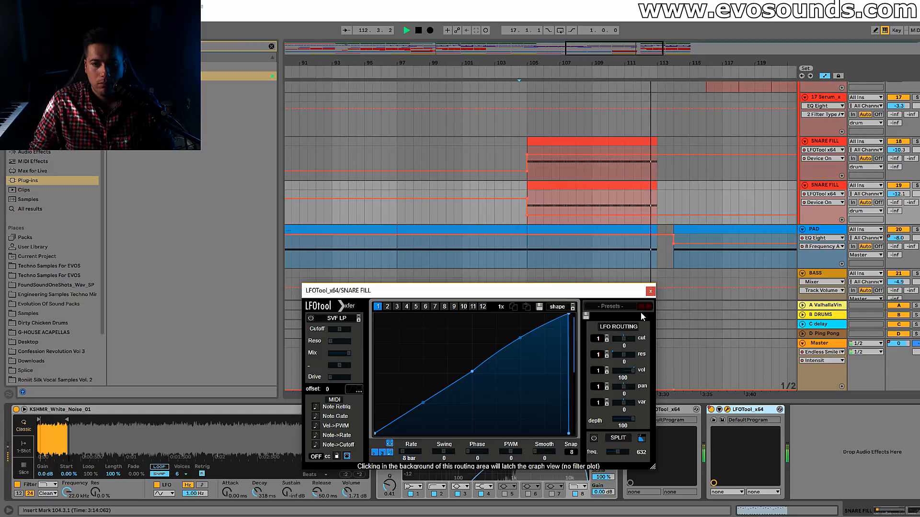
left_click(650, 291)
Play the end of the snare build-up from bar 111 into the drop.
left_click_drag(667, 63, 569, 75)
scroll(622, 170, "up", 2)
key("space")
left_click(518, 198)
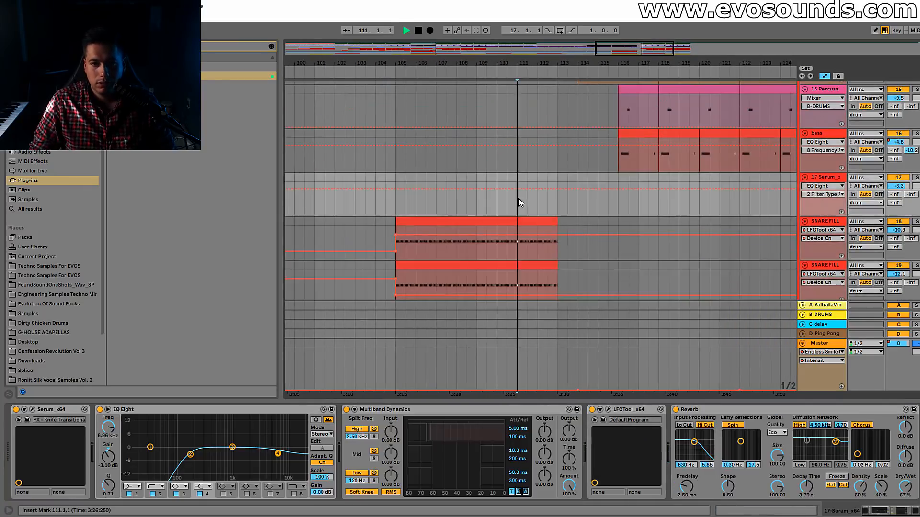
key("space")
scroll(550, 221, "down", 2)
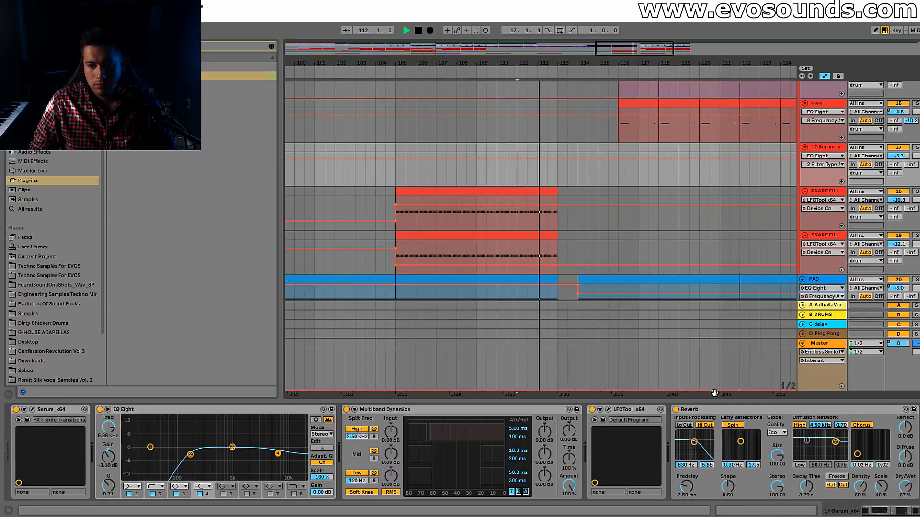
Straighten the volume curve of the second LFOTool on the white-noise SNARE FILL track into a linear rise.
left_click(590, 255)
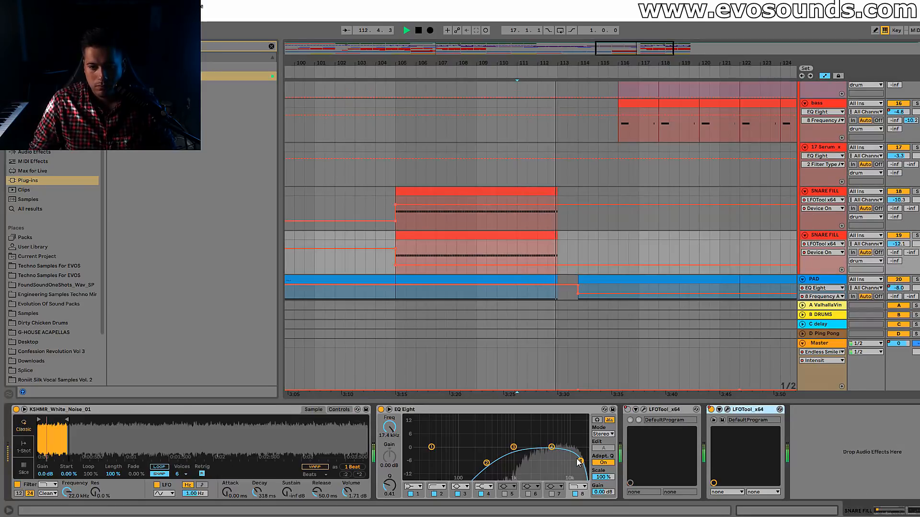
left_click(643, 410)
left_click(651, 291)
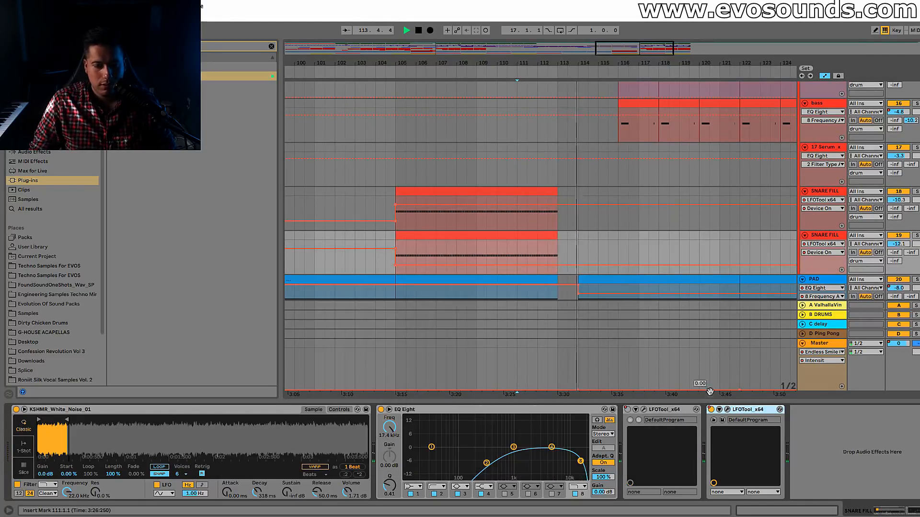
left_click(727, 410)
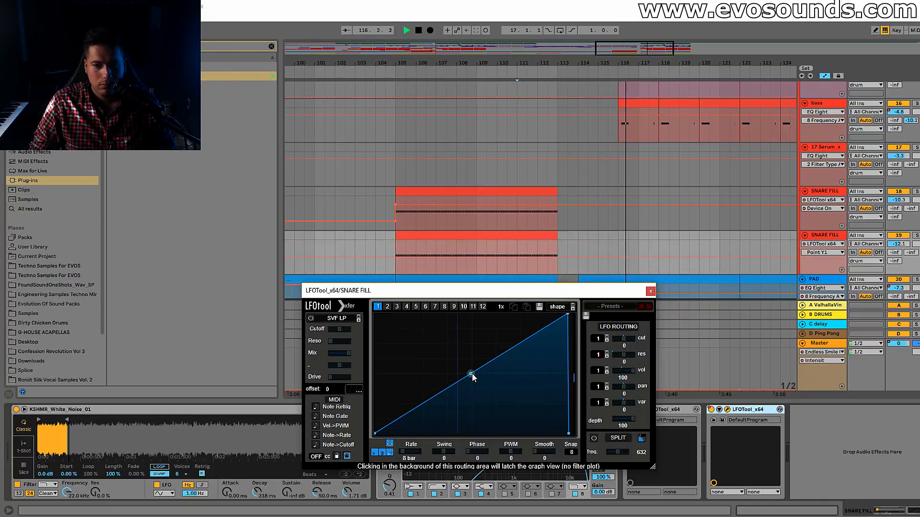
left_click(651, 290)
Play the earlier snare fill from bar 41 and again from bar 45 for comparison.
key("space")
left_click_drag(643, 63, 575, 48)
left_click(444, 235)
key("space")
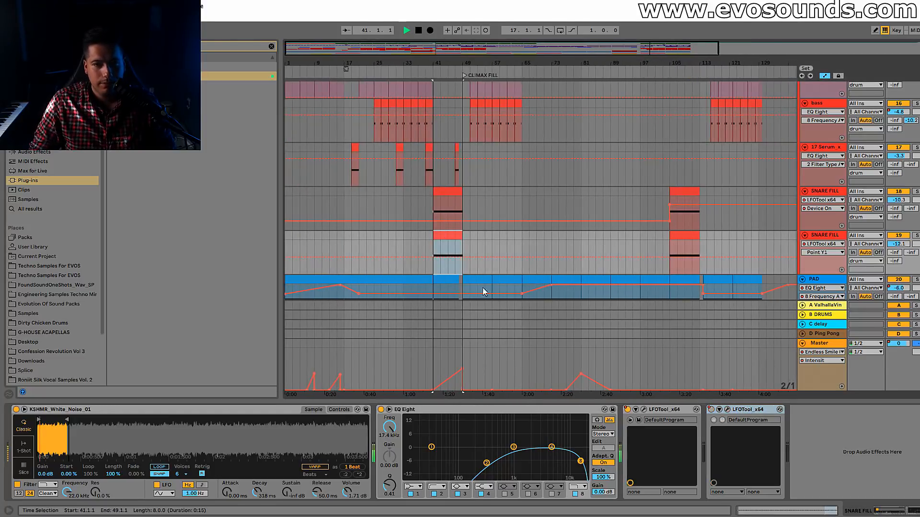
left_click(447, 252)
key("space")
key("space")
Play the CLIMAX FILL section from bar 49.
left_click_drag(536, 63, 549, 79)
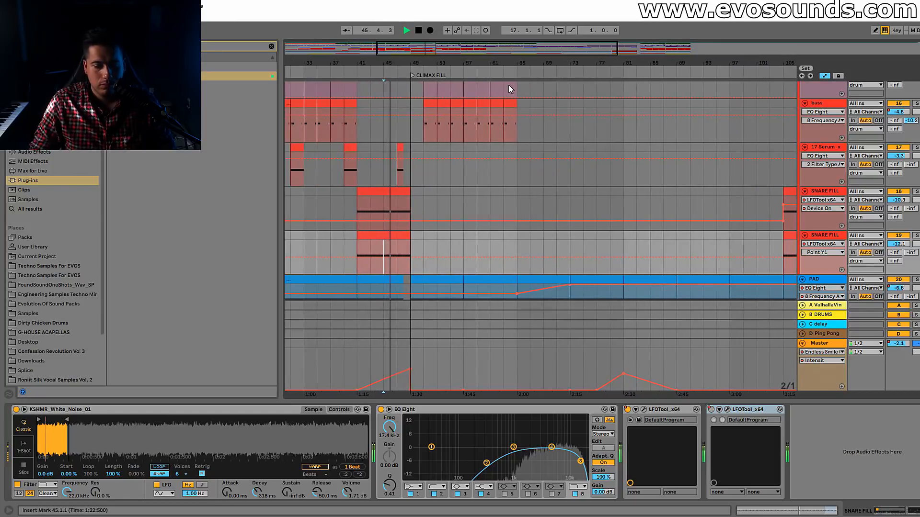
scroll(470, 214, "up", 1)
left_click(409, 197)
key("space")
key("space")
scroll(670, 202, "up", 2)
scroll(685, 201, "up", 10)
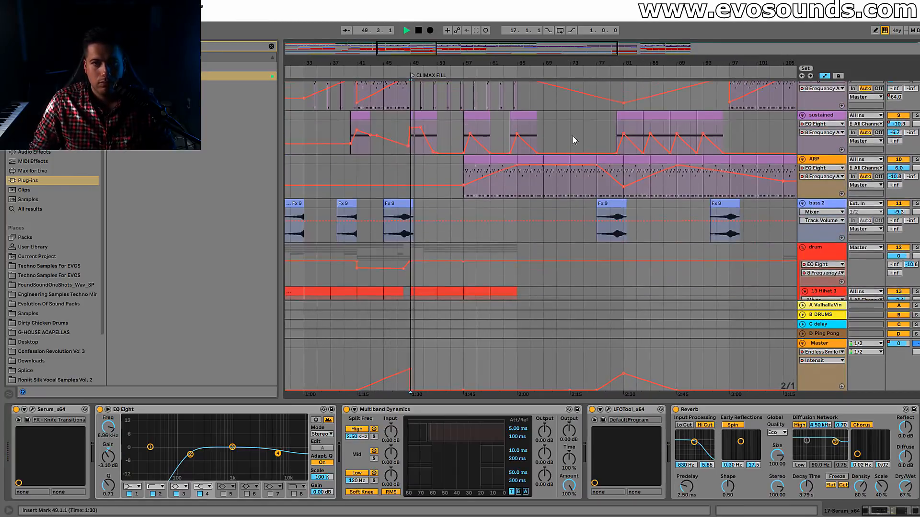
Examine the notes in the four sustained clips from bar 80 to bar 96.
left_click_drag(561, 52, 660, 50)
scroll(661, 166, "down", 4)
scroll(566, 202, "up", 2)
scroll(564, 201, "up", 1)
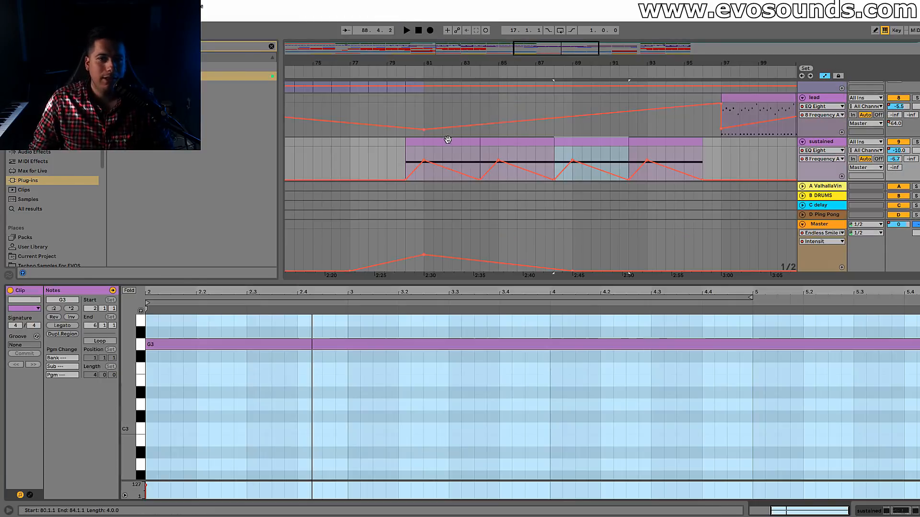
left_click(448, 139)
left_click(519, 145)
left_click(577, 145)
left_click(531, 143)
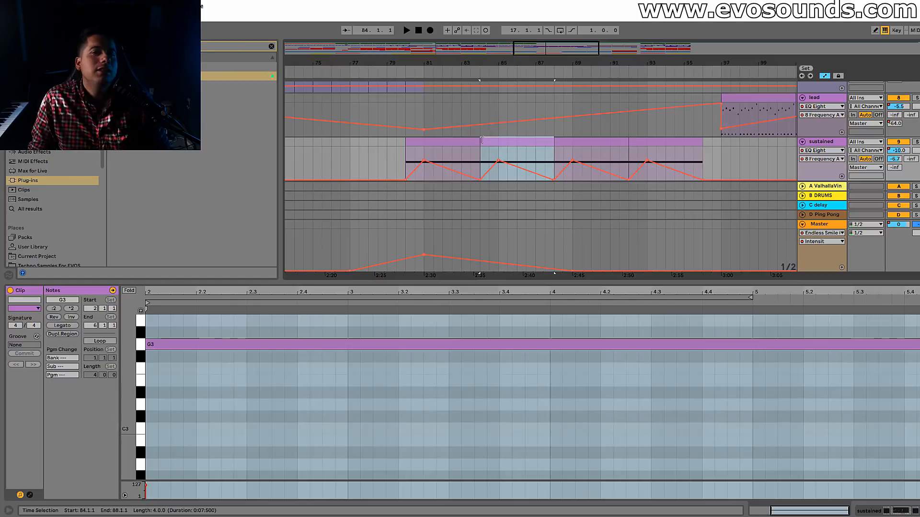
left_click(461, 146)
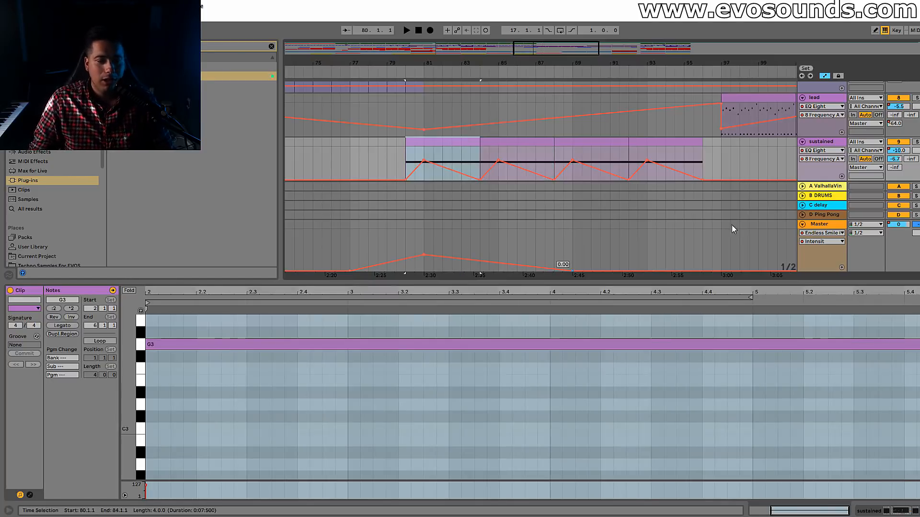
Adjust the portamento time in the sustained track's Serum and play its clips from bar 80.
left_click(829, 144)
left_click(32, 410)
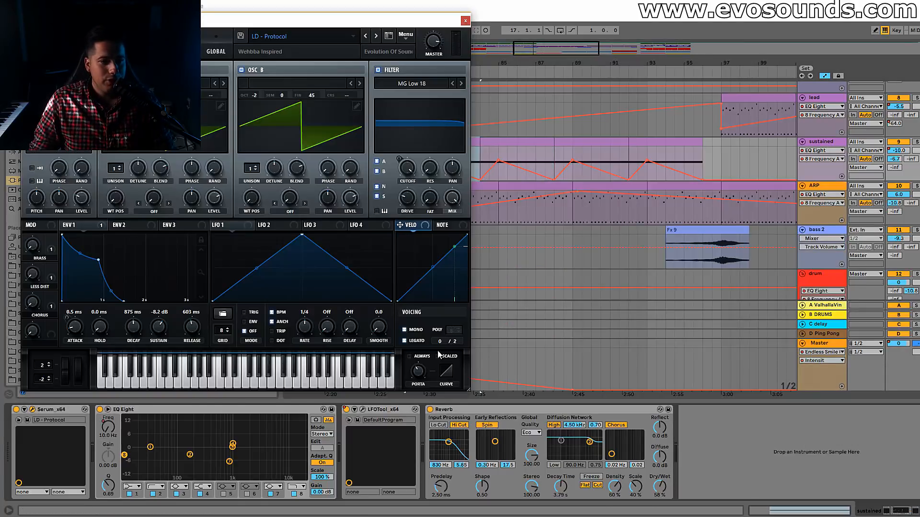
left_click_drag(417, 368, 421, 368)
left_click(465, 21)
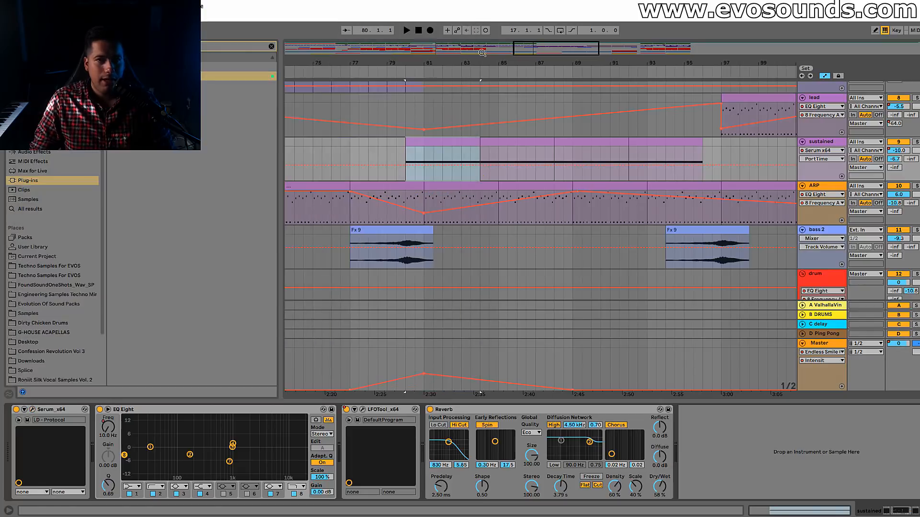
double_click(466, 141)
key("space")
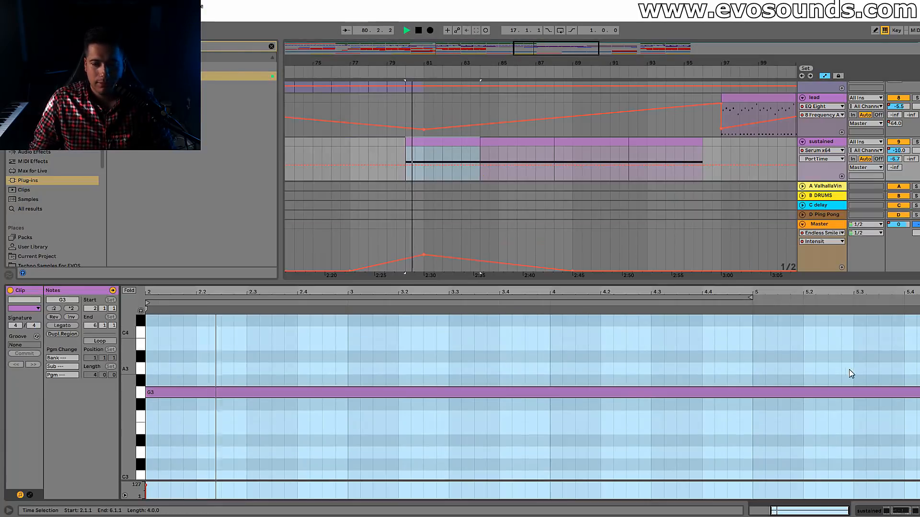
left_click(503, 144)
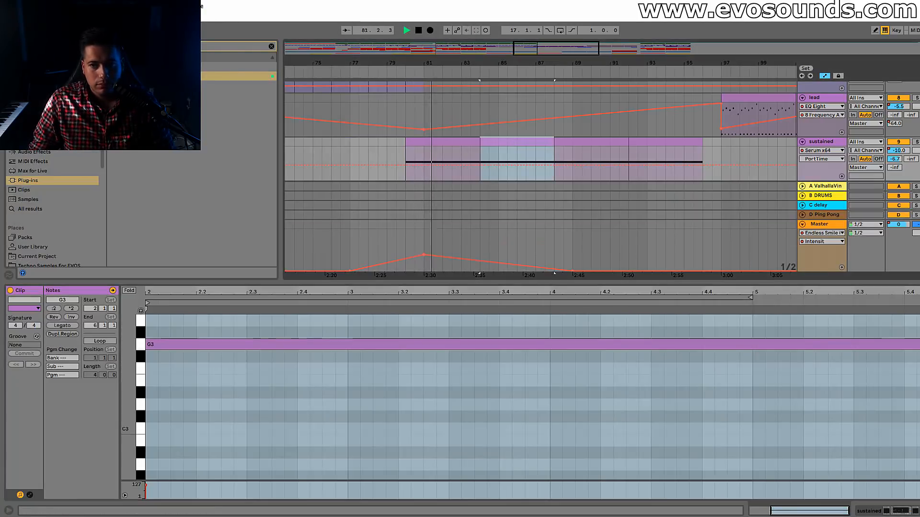
Automate the sustained track's volume to step up to -3.0 dB at bar 80 while playing the section.
left_click(897, 151)
key("space")
left_click(406, 161)
left_click_drag(415, 160, 415, 154)
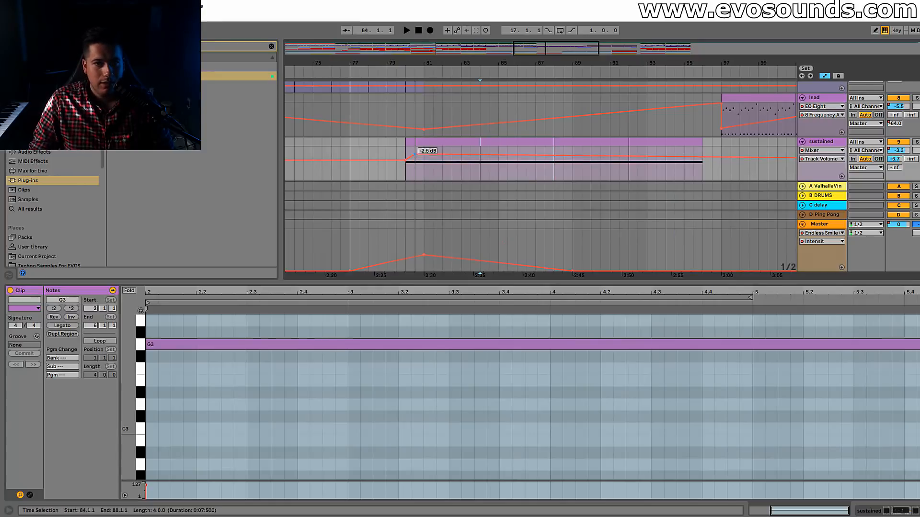
left_click(405, 164)
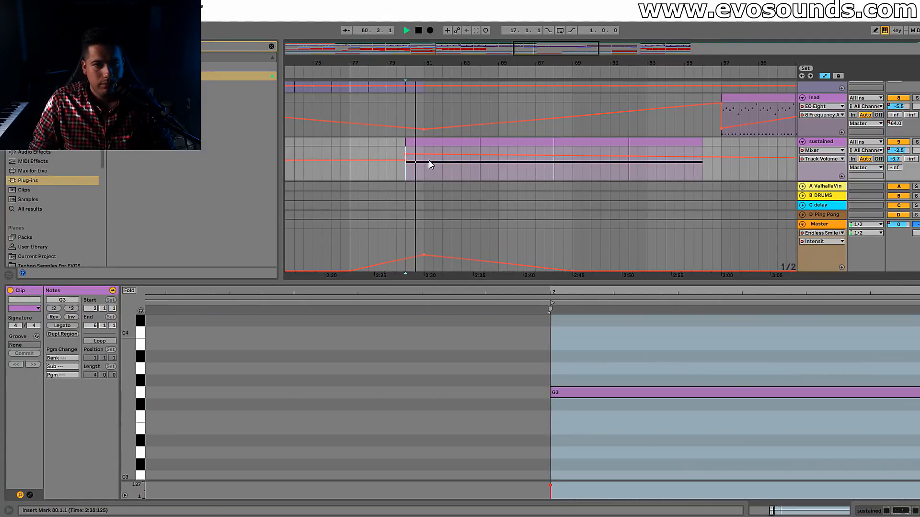
left_click_drag(406, 152, 406, 155)
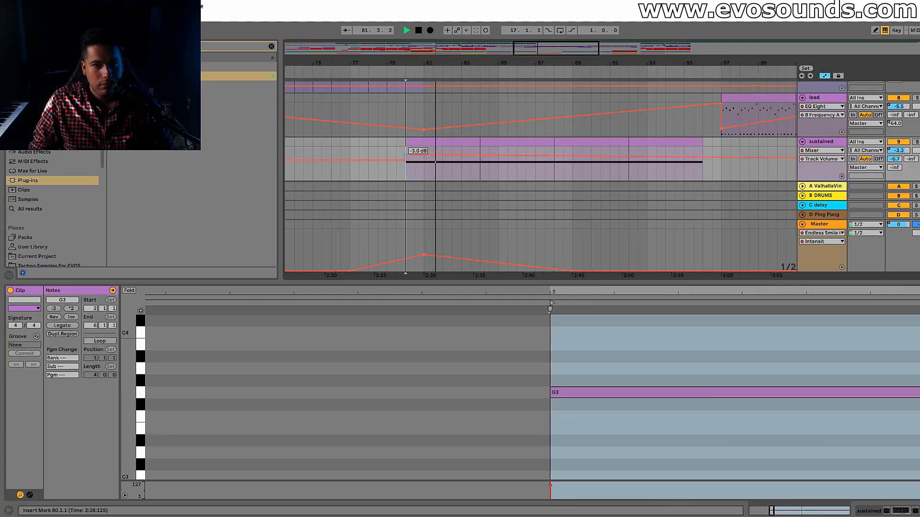
In the sustained clip at bar 84, shorten the G3 note to end at 2.4 and add a G#4 note there.
left_click(510, 142)
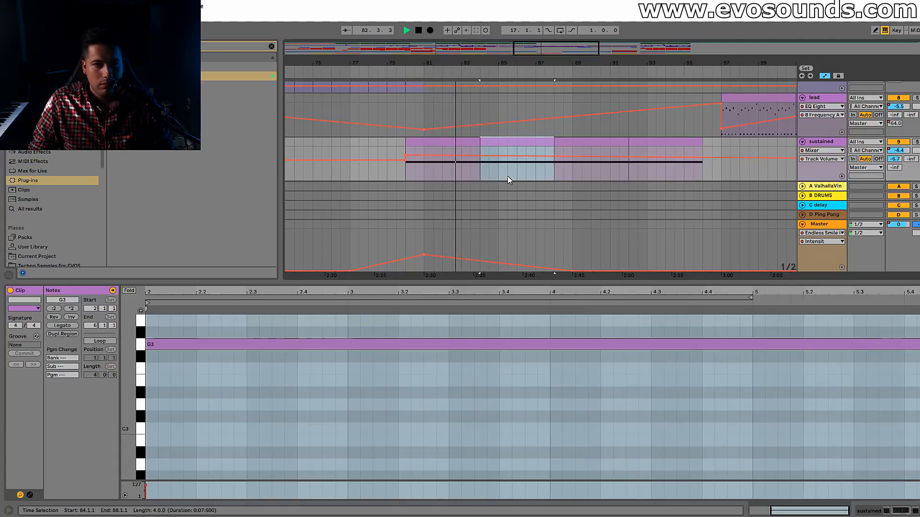
scroll(441, 361, "up", 2)
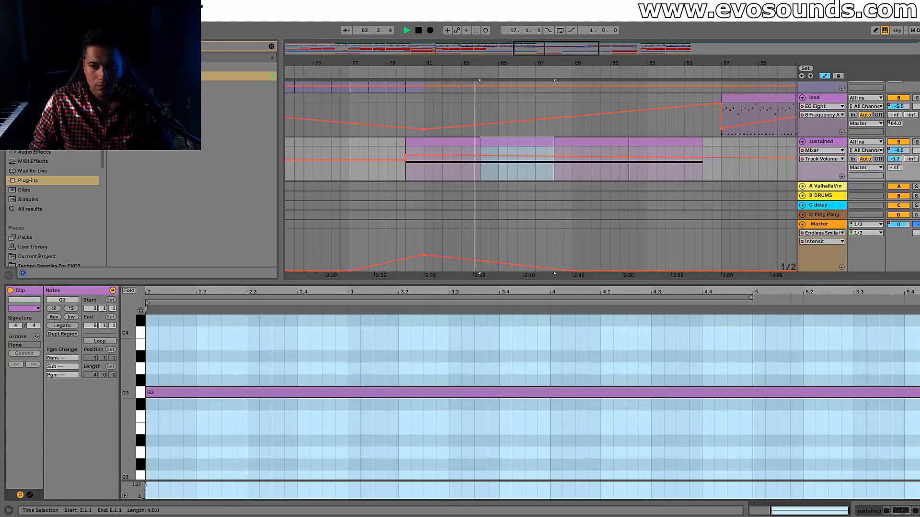
left_click_drag(919, 393, 323, 391)
key("space")
scroll(309, 388, "up", 3)
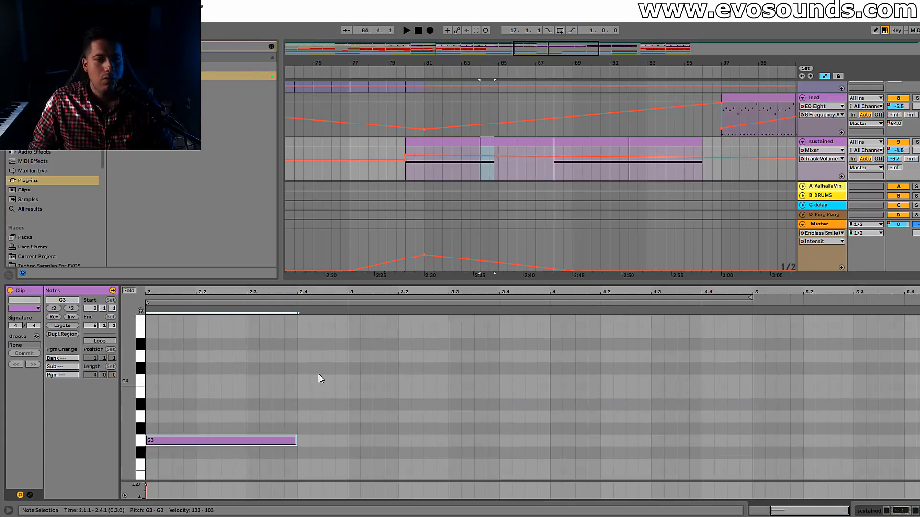
double_click(306, 324)
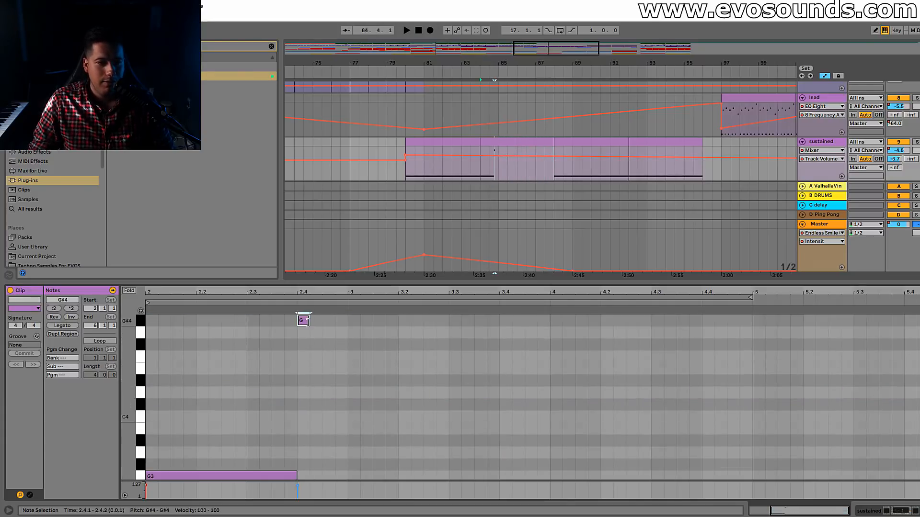
Lengthen the first G3 to overlap the G#4, add a one-bar G3 from beat 3.1.1 and play the clip.
scroll(306, 441, "down", 1)
left_click_drag(300, 442, 551, 441)
left_click(354, 448)
key("space")
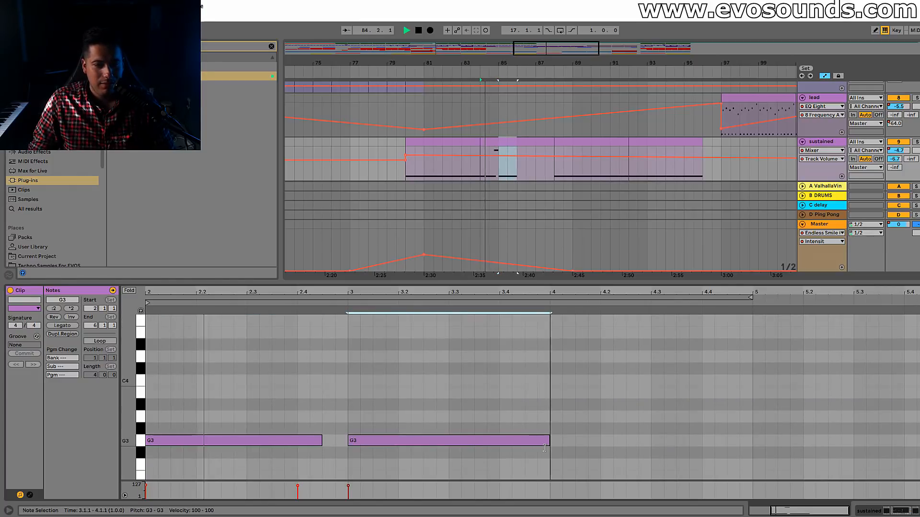
Play the break from bar 79 and slightly raise the dip in the ARP's EQ frequency automation at bar 81.
scroll(480, 403, "up", 3)
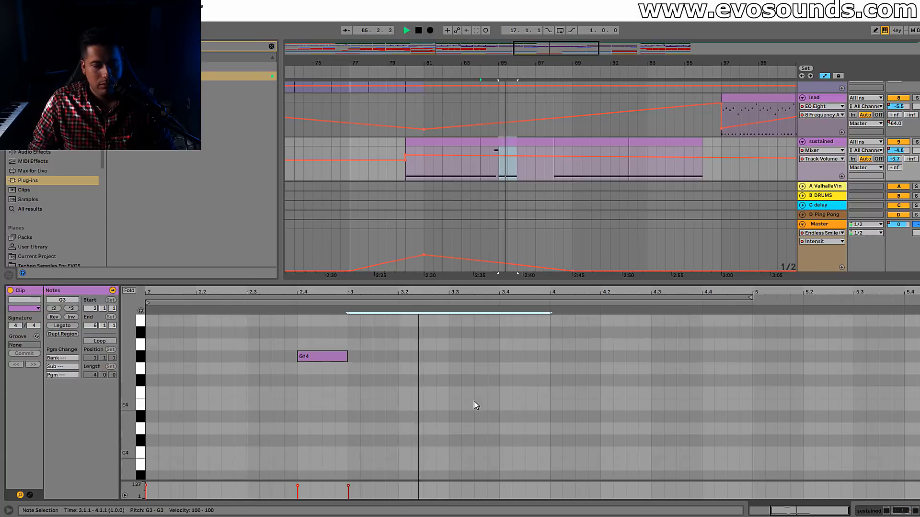
left_click_drag(554, 284, 527, 498)
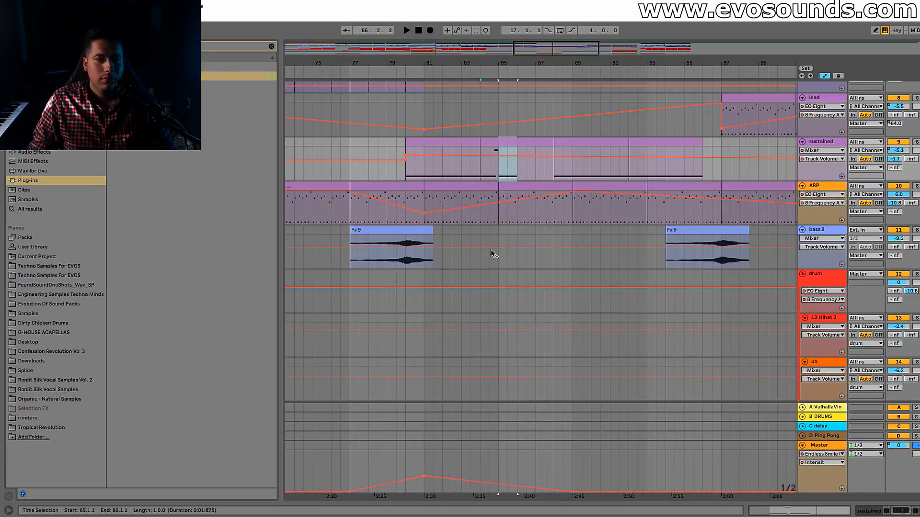
left_click(396, 173)
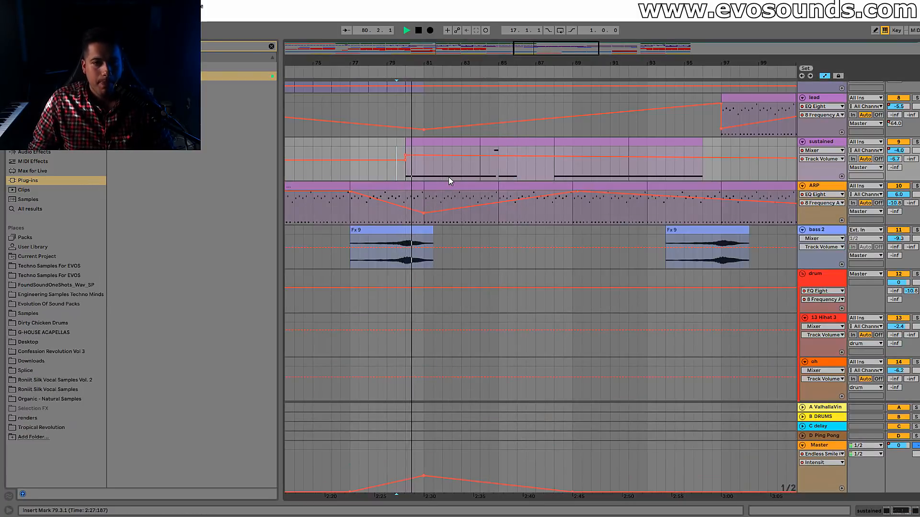
scroll(449, 176, "up", 2)
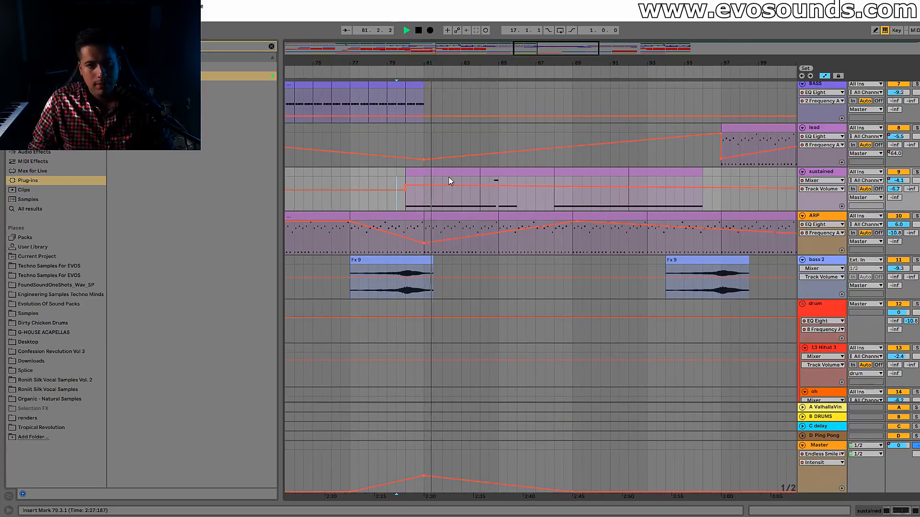
left_click(494, 172)
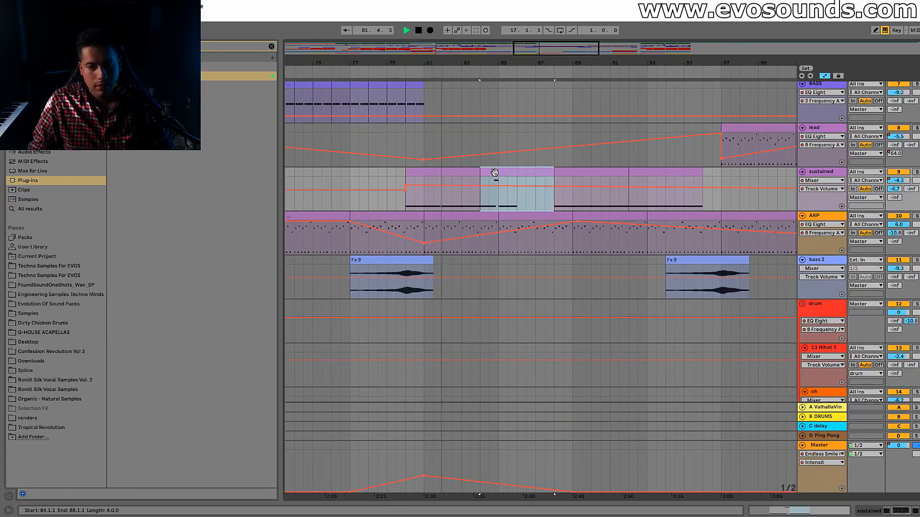
left_click(424, 240)
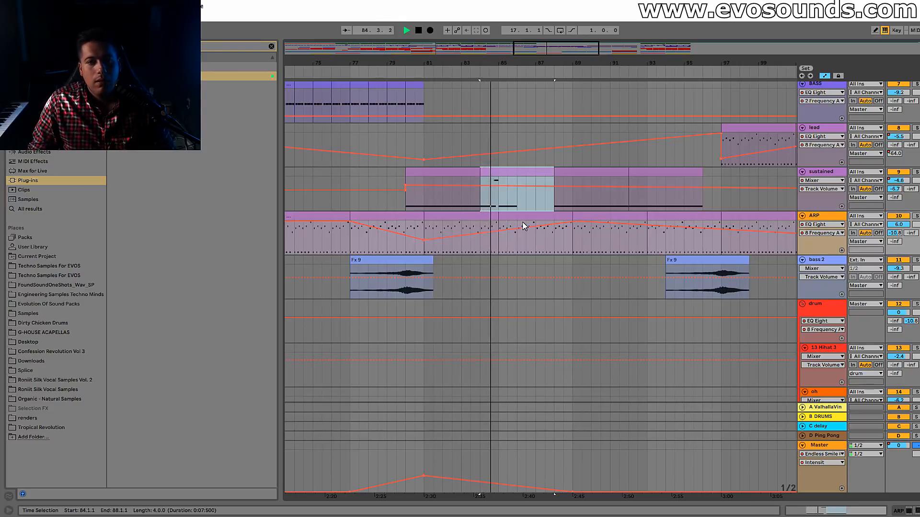
Halve the G#4 note in the bar 84 sustained clip, add an A#4 from 2.4.3 to bar 3 and play it.
double_click(520, 197)
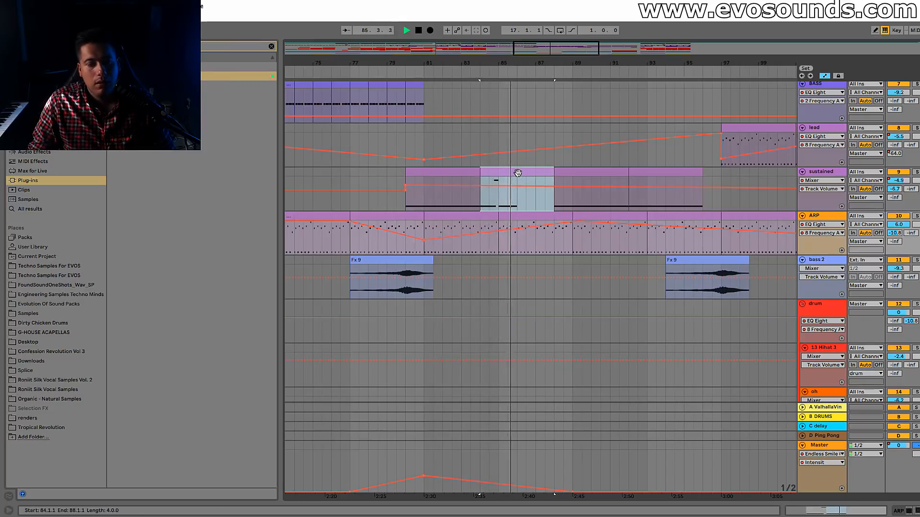
left_click_drag(484, 394, 481, 253)
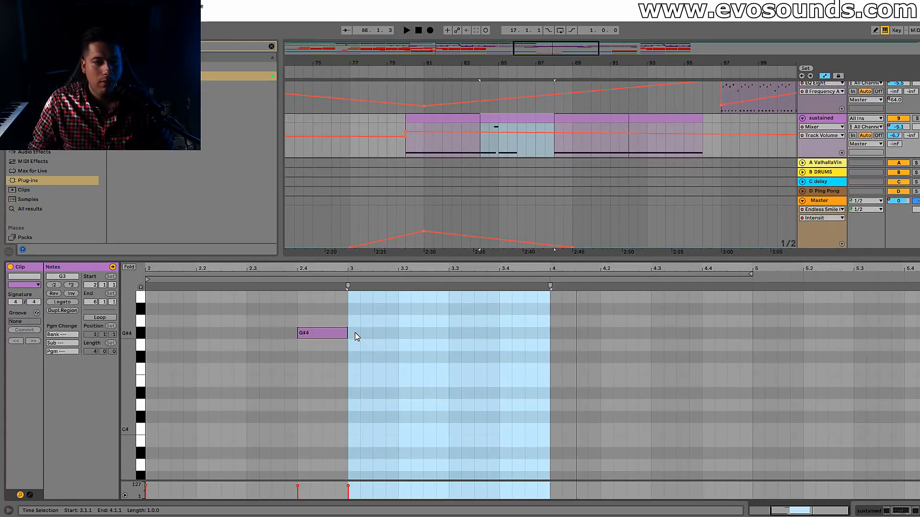
left_click(347, 333)
double_click(337, 311)
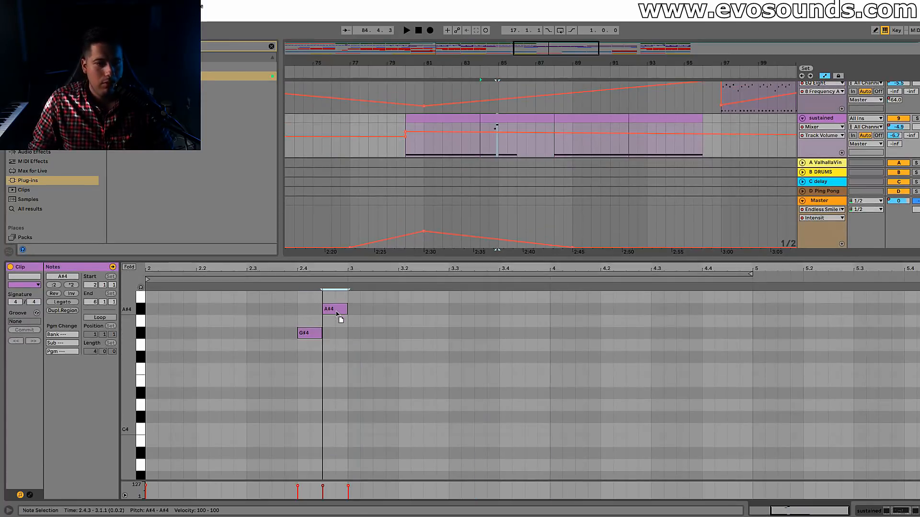
left_click(300, 282)
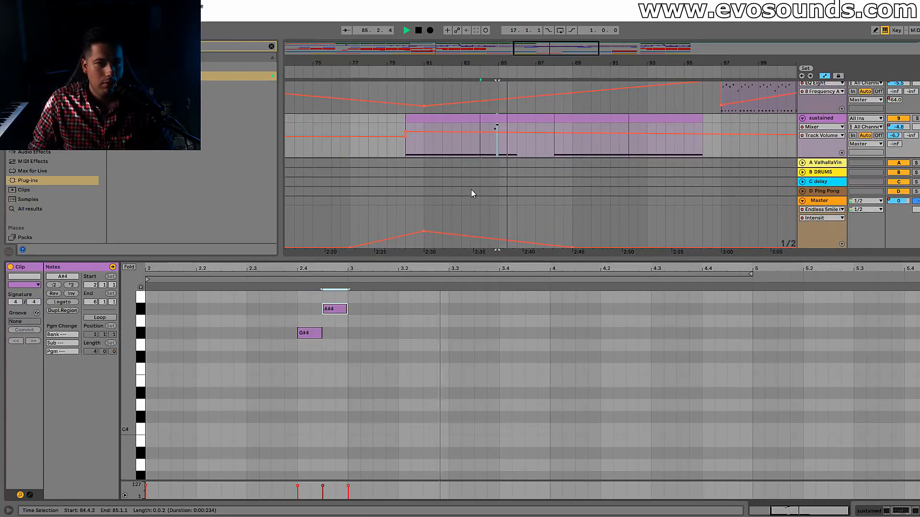
Raise the bar 85 peak of the sustained track's EQ Eight band 8 frequency automation while playing from bar 84.
left_click(476, 149)
key("shift+Tab")
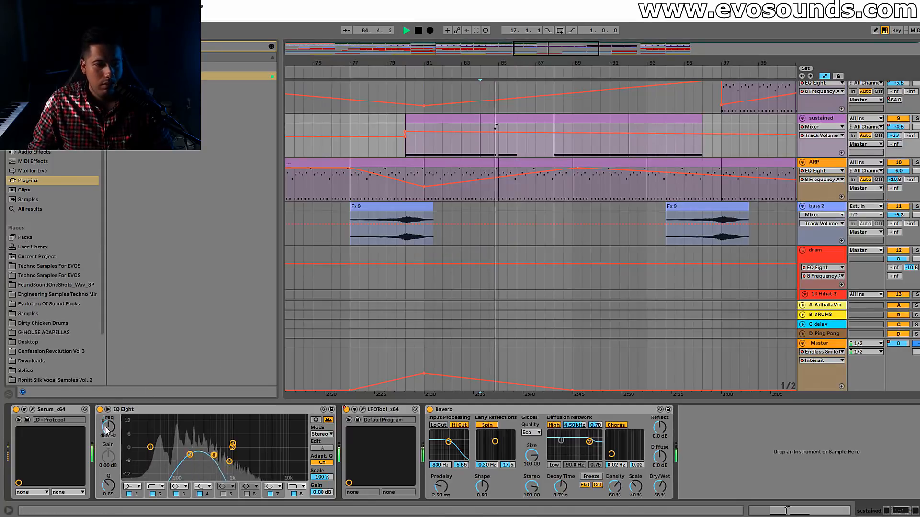
key("space")
left_click(106, 428)
left_click_drag(498, 136, 498, 129)
left_click(480, 135)
key("space")
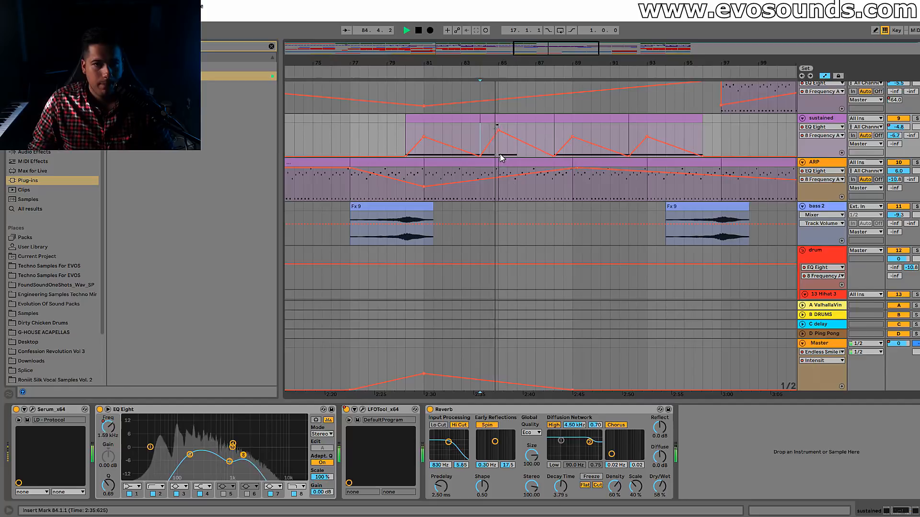
left_click_drag(498, 132, 498, 130)
Show the Serum filter cutoff automation on the sustained track, re-enable automation and play from bar 84.
left_click(32, 409)
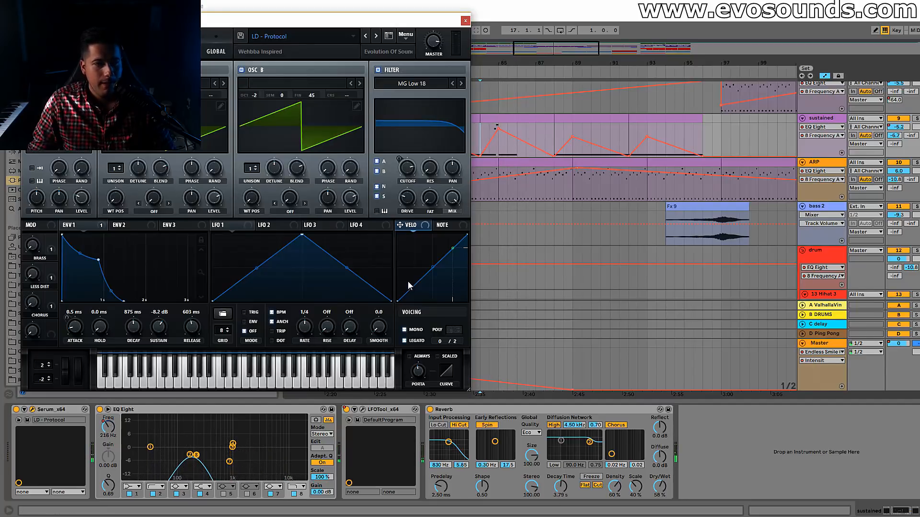
left_click(406, 168)
left_click(465, 21)
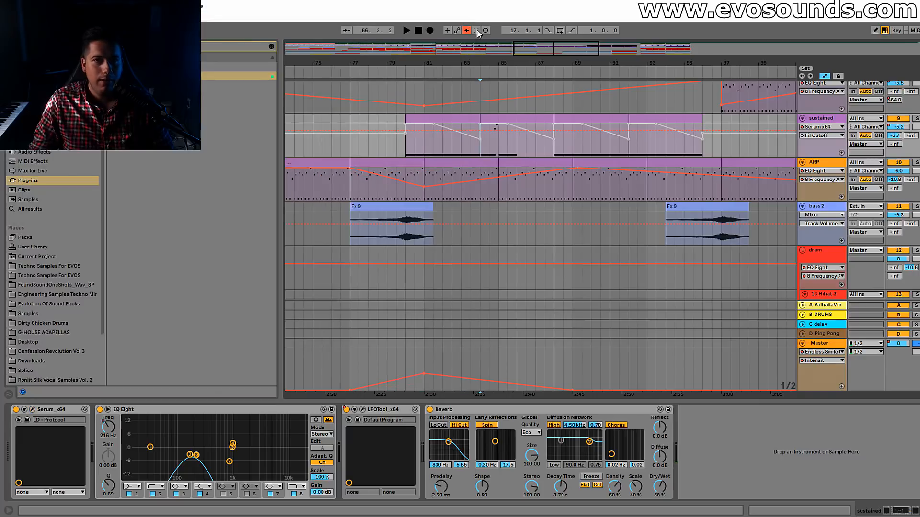
left_click(489, 132)
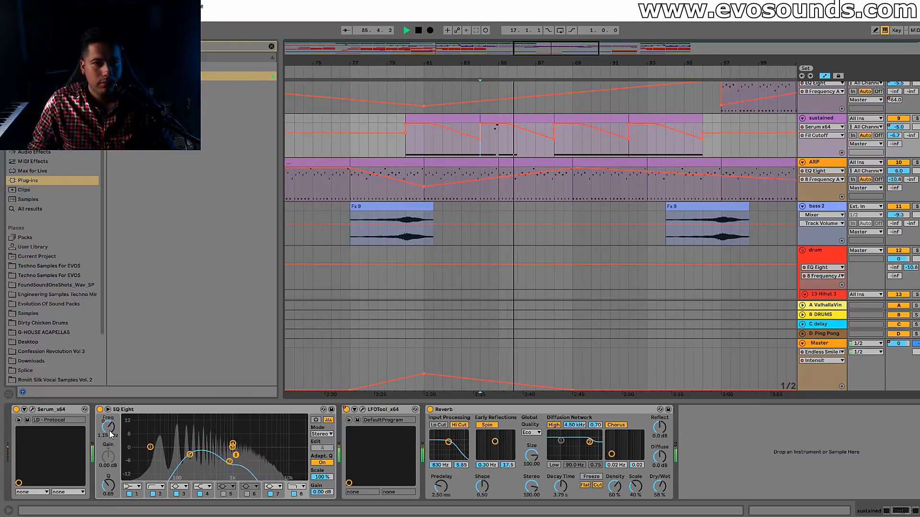
Extend the second G3 note in the bar 84 sustained clip to the end of the clip and play it.
double_click(531, 118)
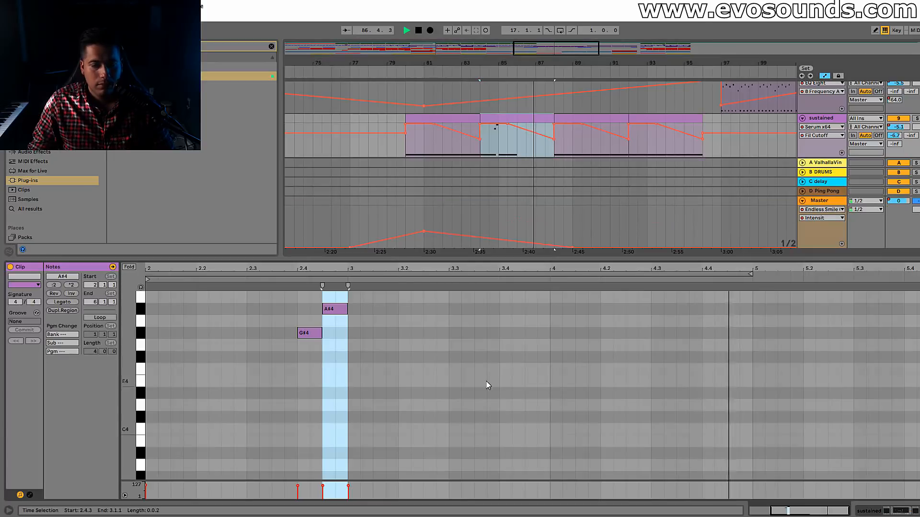
key("space")
left_click_drag(559, 259, 560, 184)
left_click_drag(549, 415, 917, 414)
key("space")
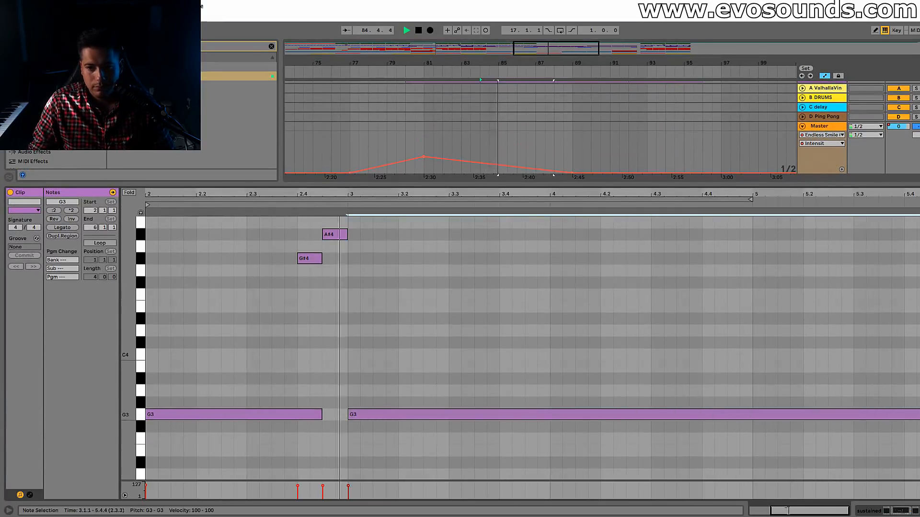
left_click_drag(677, 186, 571, 402)
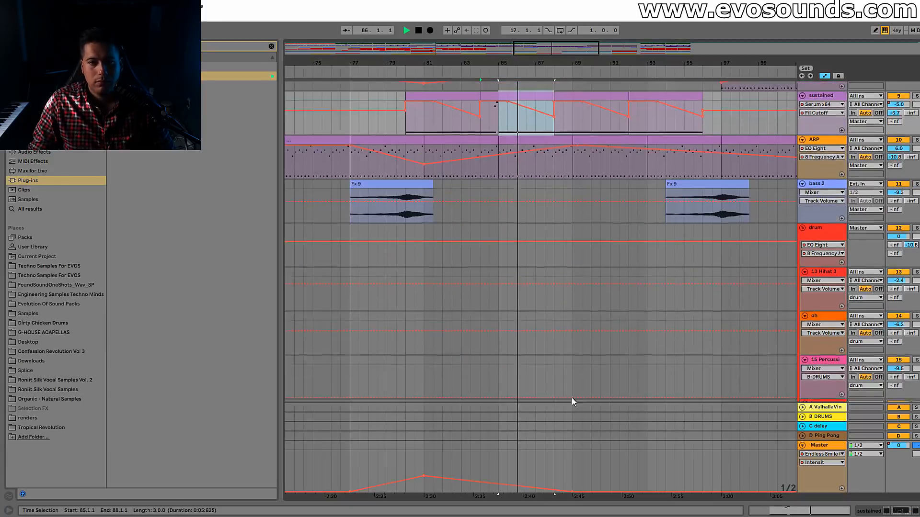
In the sustained clip at bar 88, shorten the G3 note to end at 2.4 and add a G#4 note there.
left_click(576, 175)
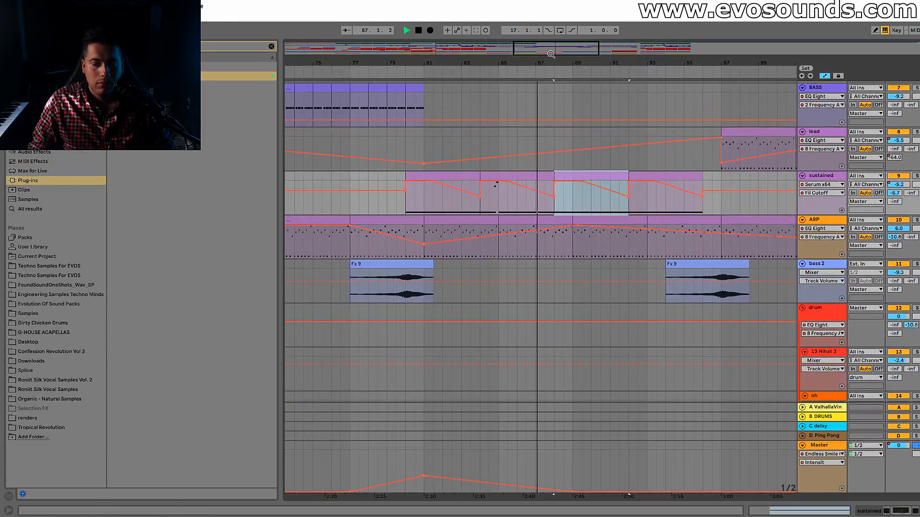
key("shift+Tab")
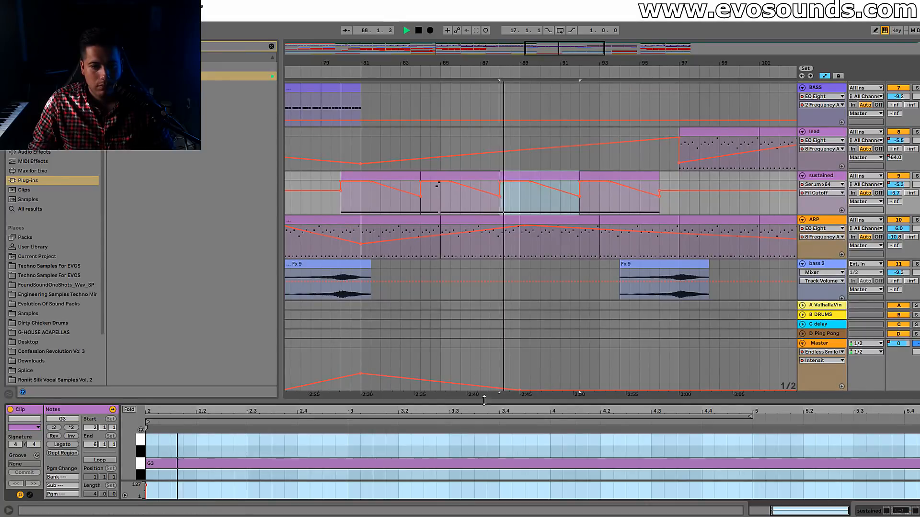
left_click_drag(474, 402, 479, 204)
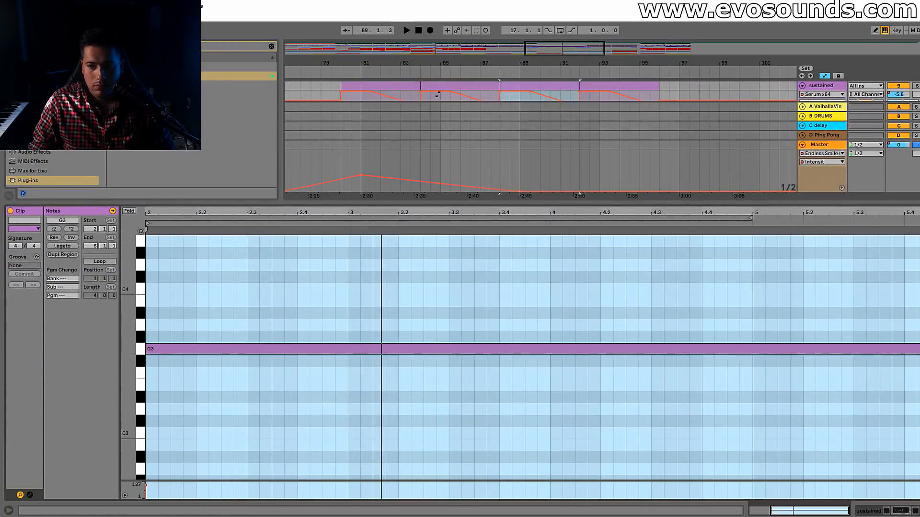
left_click_drag(910, 349, 296, 360)
scroll(311, 348, "up", 3)
left_click(306, 270)
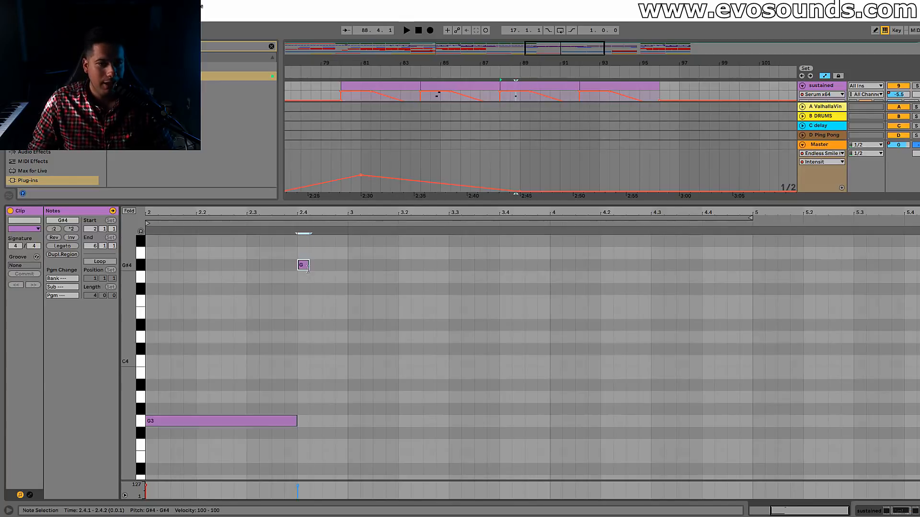
Extend the bar 88 clip's G3 to 2.4.3 and split the beat before bar 3 between G#4 and a new G4.
left_click_drag(297, 421, 317, 426)
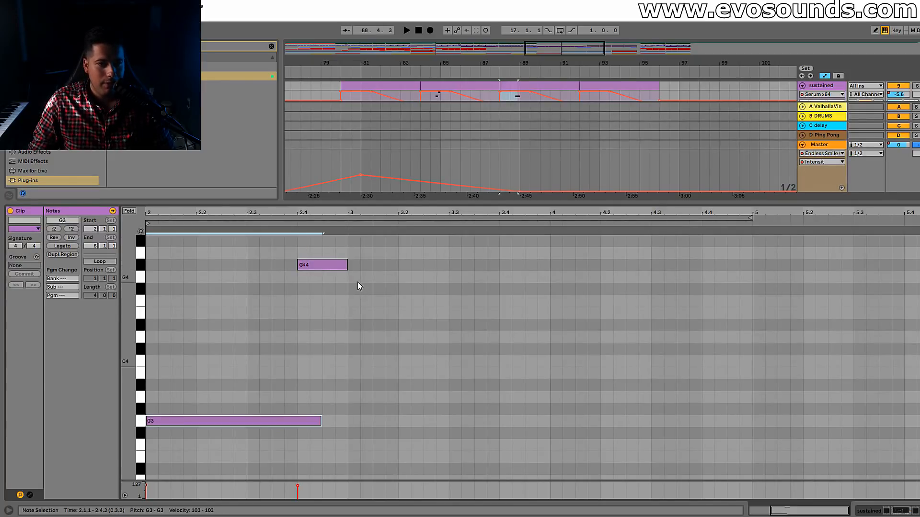
left_click_drag(357, 282, 401, 285)
key("space")
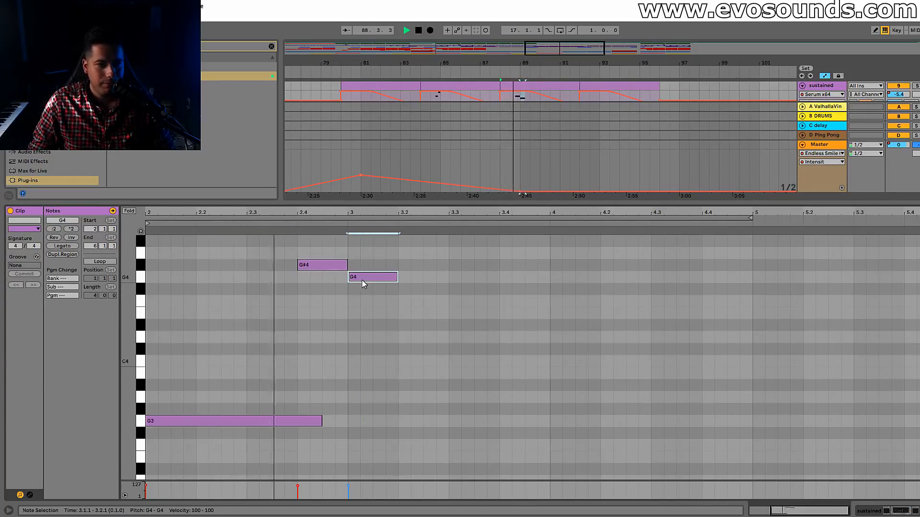
mouse_move(363, 279)
left_mouse_down()
mouse_move(338, 280)
mouse_move(361, 281)
mouse_move(321, 267)
left_mouse_up()
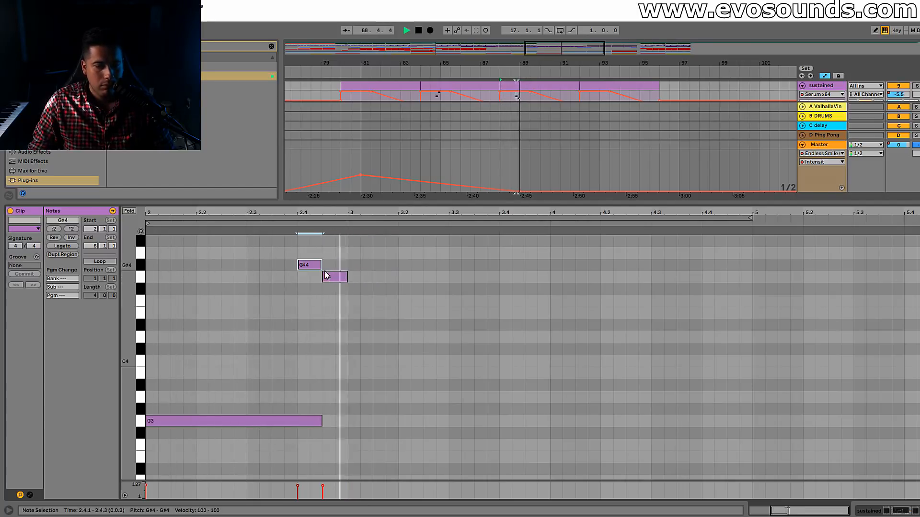
Duplicate the G3 note to 3.1.1 in the bar 88 sustained clip and play the phrase.
left_click_drag(168, 421, 372, 421)
key("space")
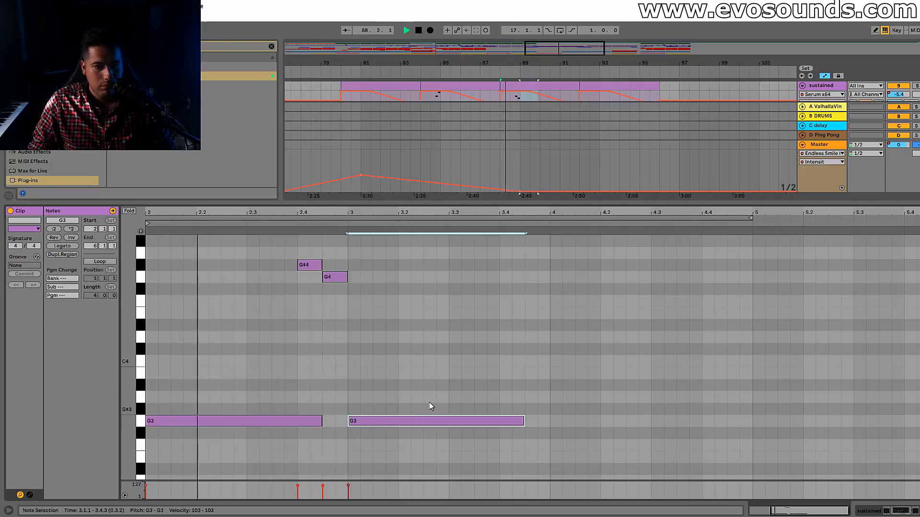
left_click_drag(573, 204, 573, 403)
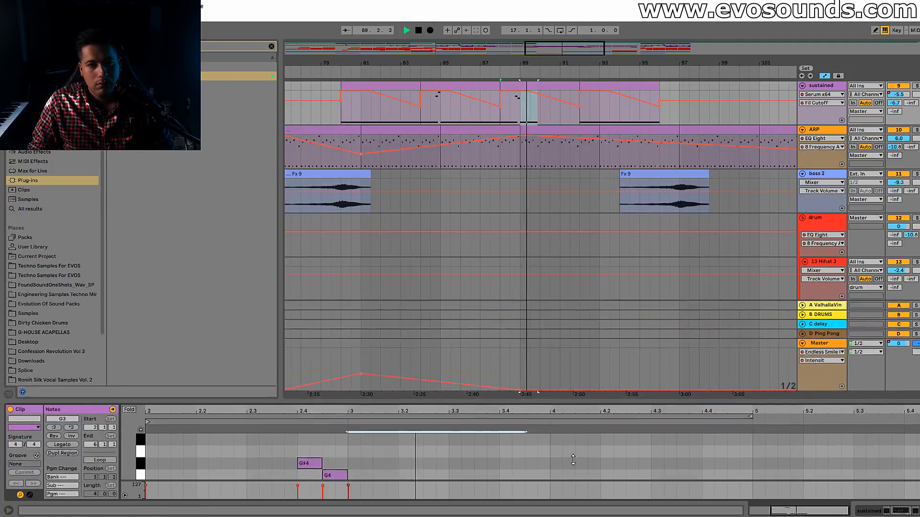
Extend the duplicated G3 in the bar 88 sustained clip to the clip's end and play it again.
scroll(589, 268, "up", 3)
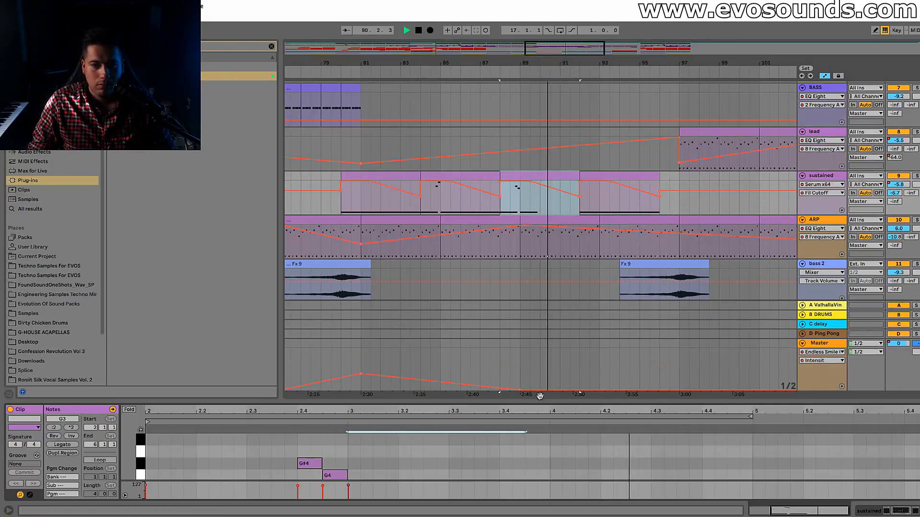
left_click_drag(540, 401, 541, 234)
left_click(514, 453)
left_click_drag(522, 452, 915, 452)
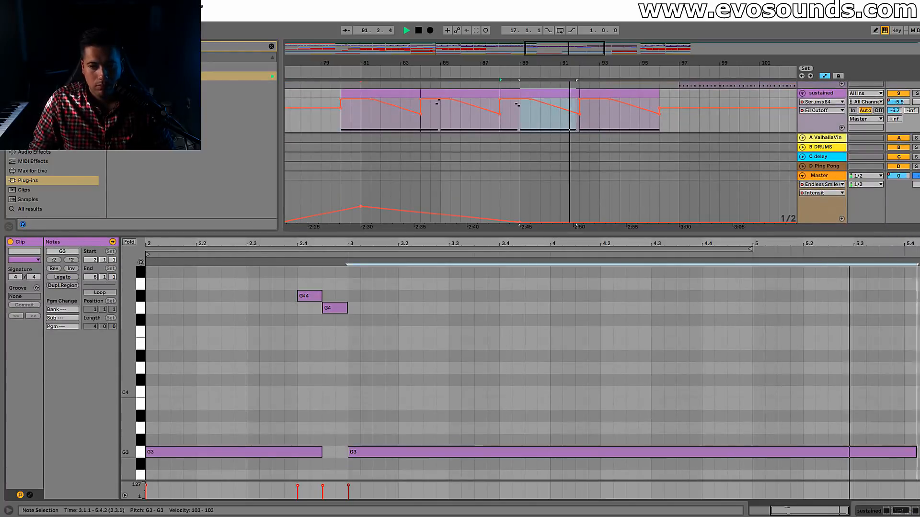
key("space")
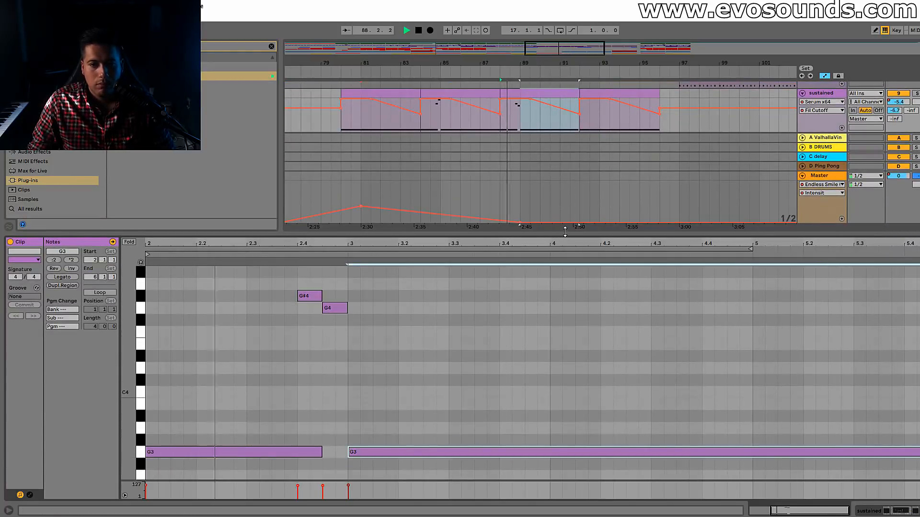
Extend the last sustained clip, at bar 92, to bar 97 and shorten its G3 note to end at 2.4.1.
left_click_drag(565, 231, 565, 282)
key("ctrl+alt+l")
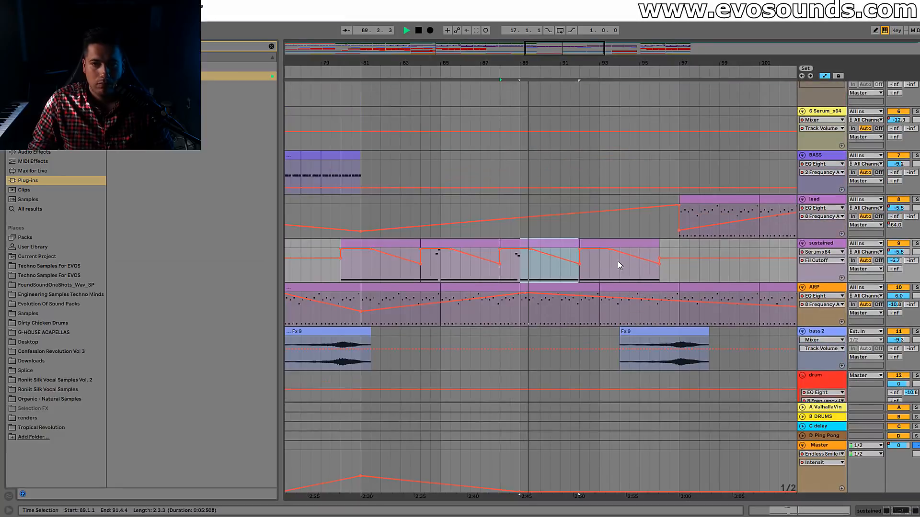
double_click(603, 245)
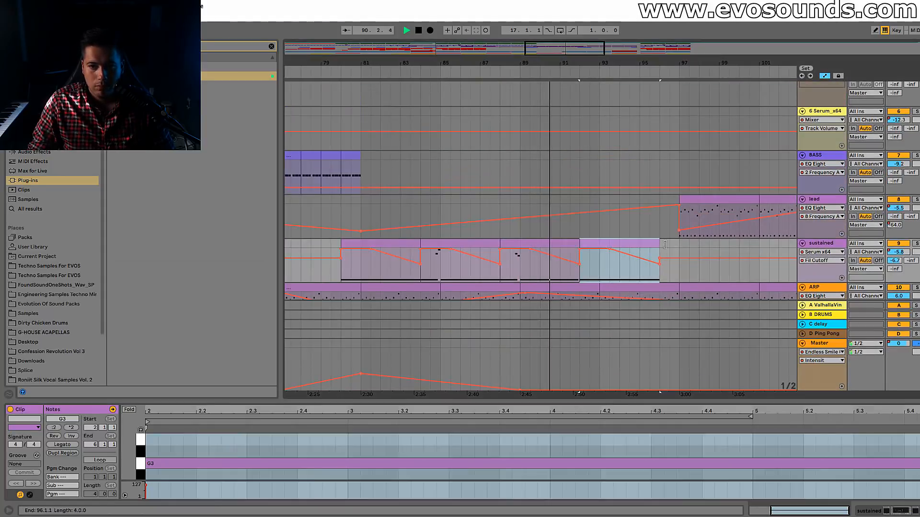
left_click_drag(659, 244, 677, 244)
left_click_drag(766, 402, 766, 278)
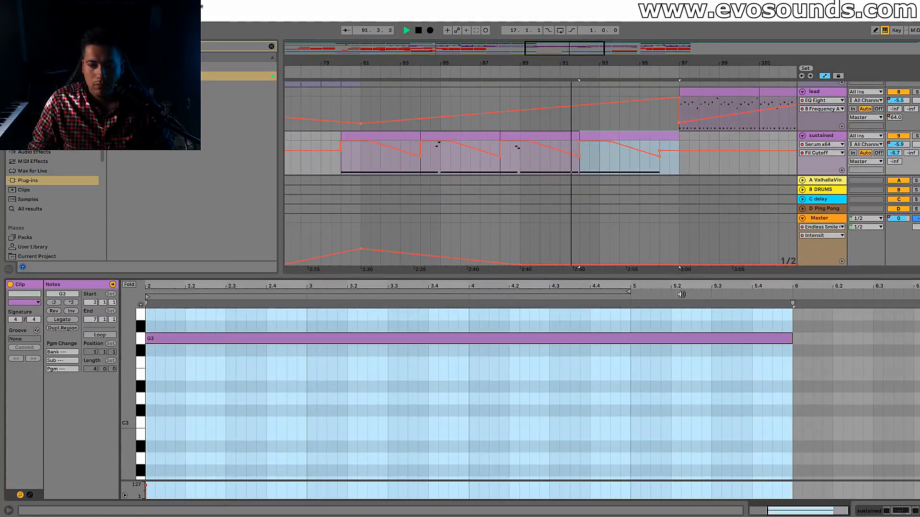
left_click(778, 341)
left_click_drag(791, 340, 266, 341)
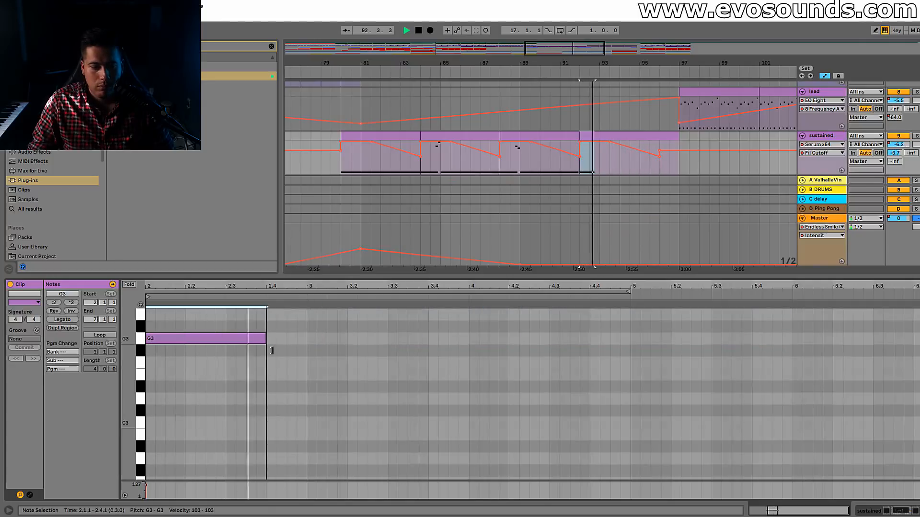
In the bar 92 sustained clip, split the beat before bar 3 between a G#4 and a C#5 note.
scroll(288, 367, "up", 3)
scroll(285, 363, "up", 3)
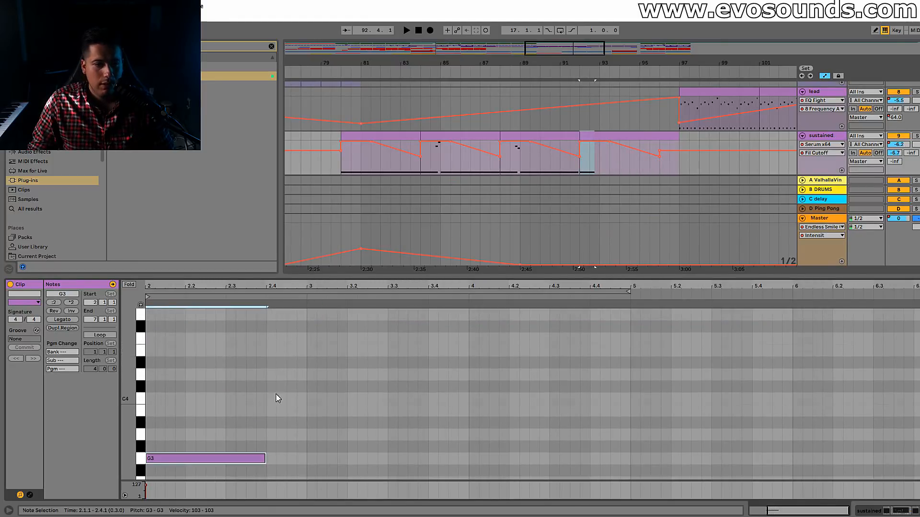
scroll(271, 335, "up", 2)
double_click(270, 327)
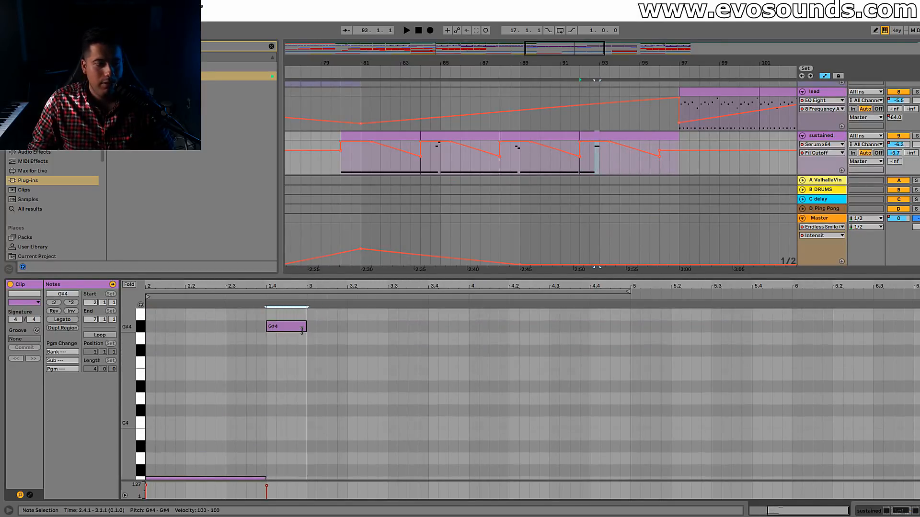
key("ctrl+d")
left_click_drag(299, 351, 302, 375)
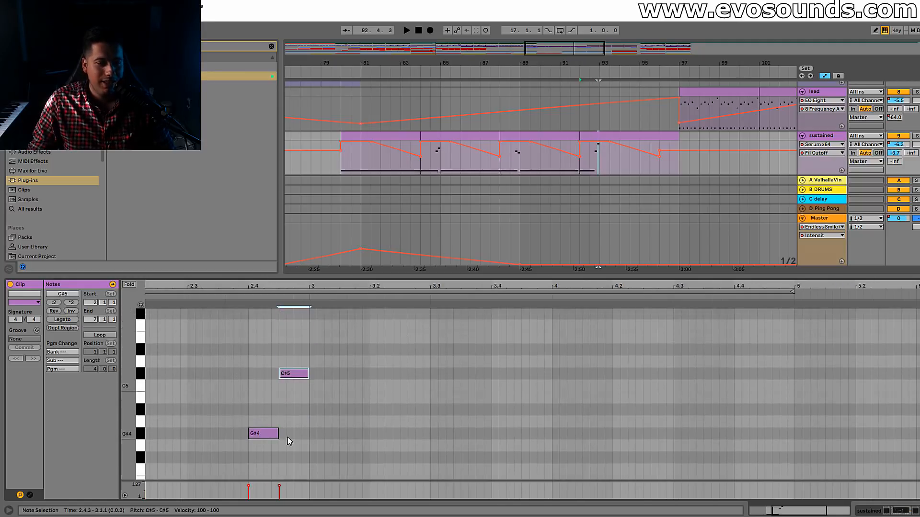
Raise the bar 92 clip's 2.4.3 note to D5, add a long G5 from 3.1.1 past bar 4, and play the phrase.
key("Up")
left_click_drag(279, 437, 283, 439)
key("ctrl+d")
left_click_drag(324, 362, 551, 365)
key("space")
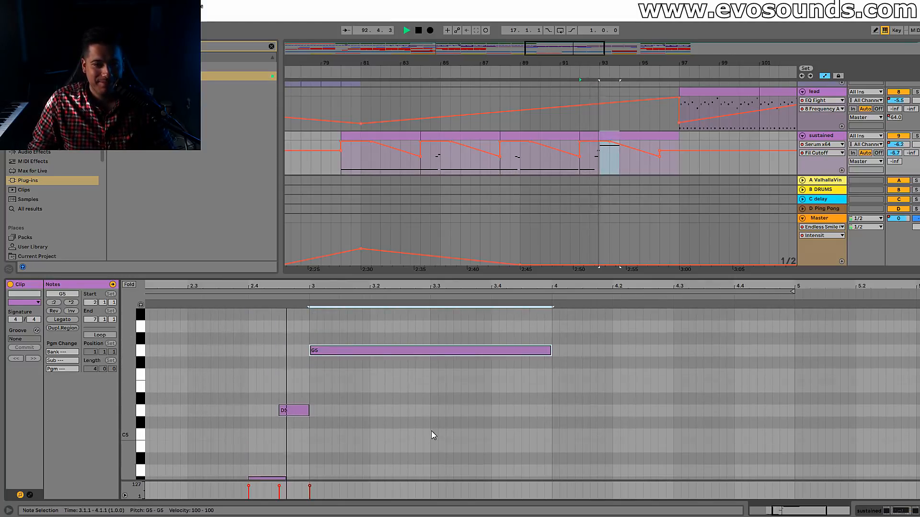
left_click(546, 354)
left_click_drag(552, 355, 917, 355)
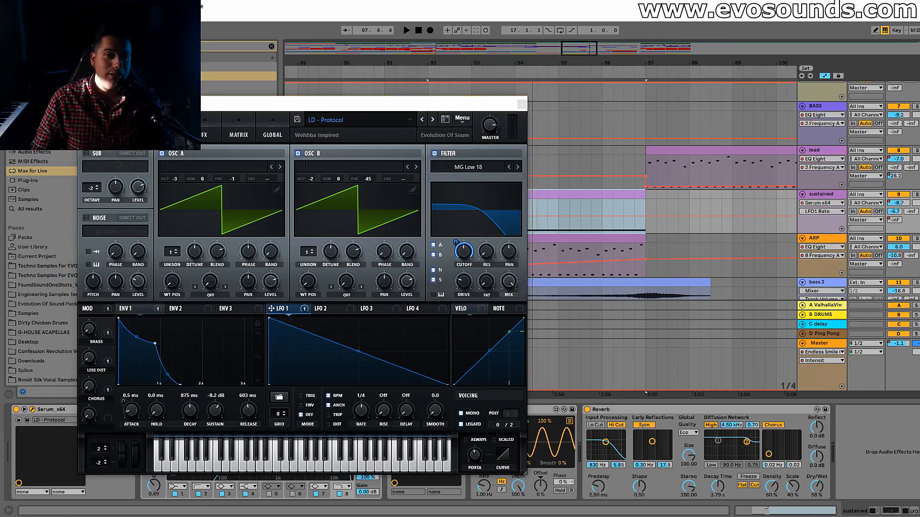
Play the last sustained clip from bar 92 with its Serum settings in view and show the track's volume automation.
left_click_drag(531, 63, 573, 51)
key("space")
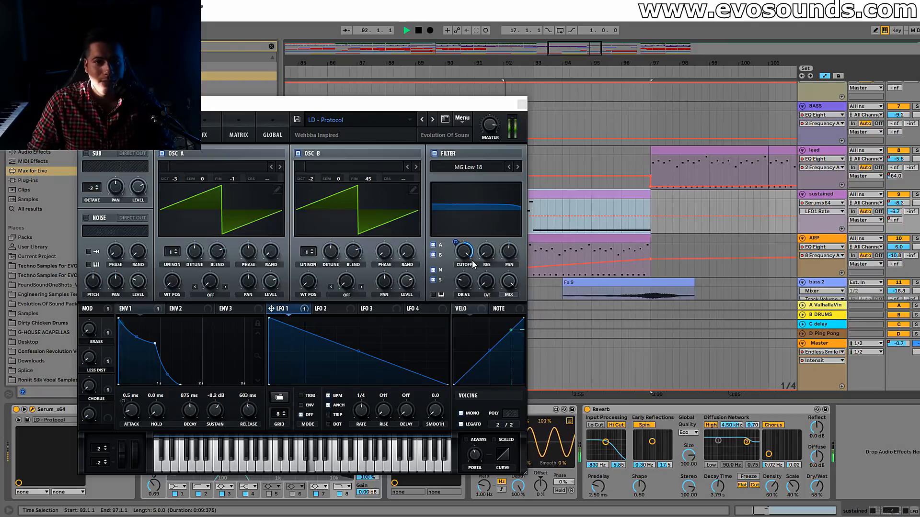
left_click_drag(503, 103, 457, 117)
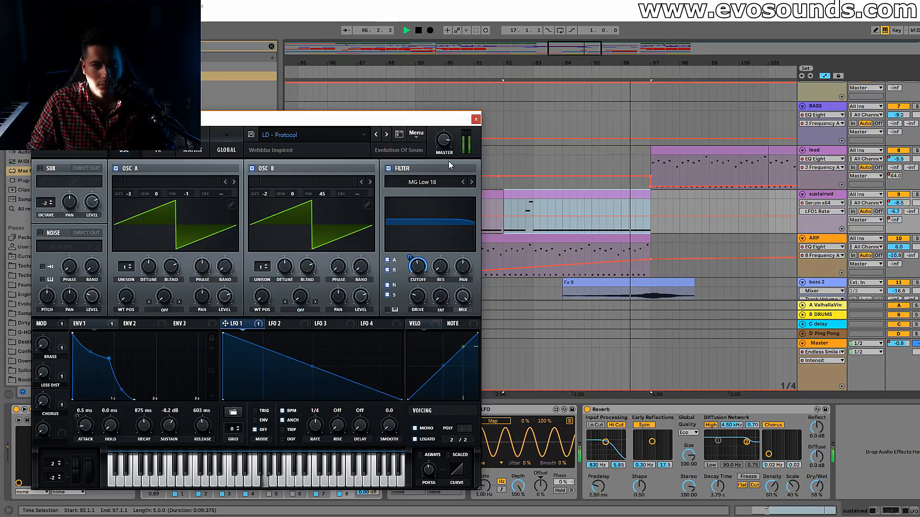
left_click(898, 203)
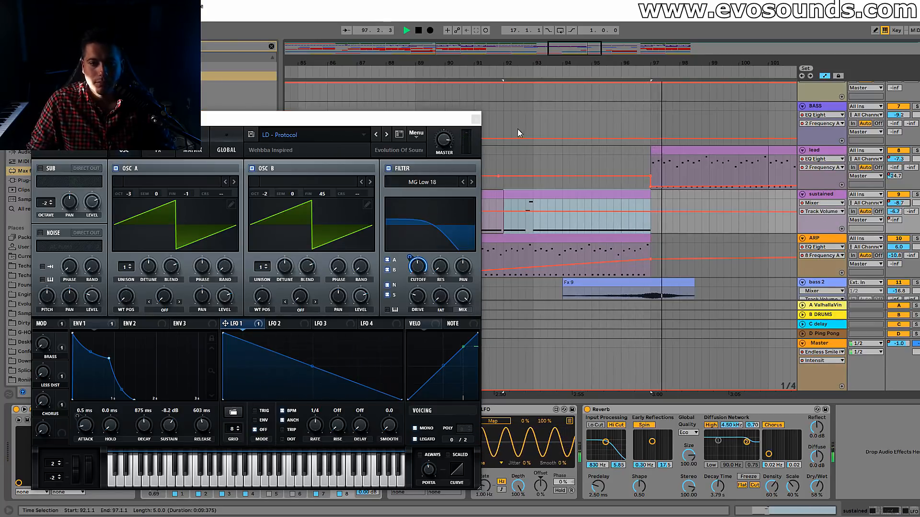
left_click(476, 118)
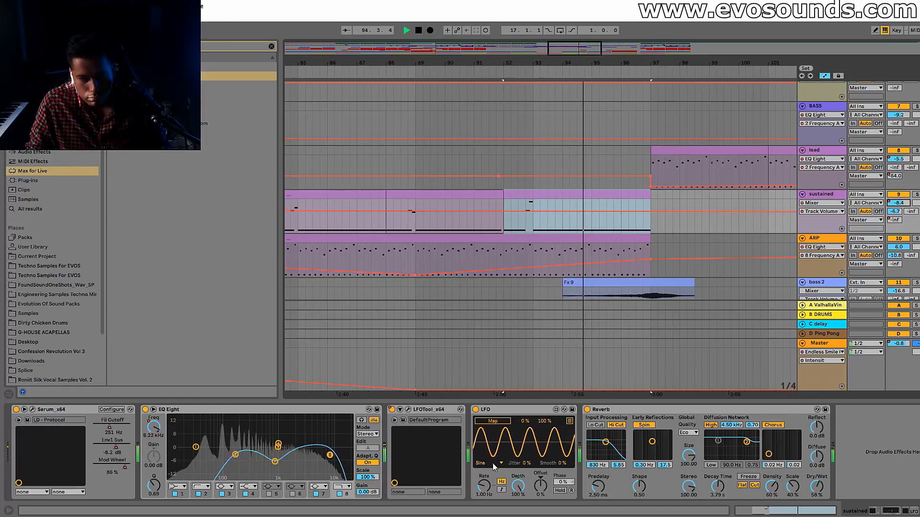
Delete the LFO device from the sustained track and bring Serum's Mod Wheel down to 0%.
left_click(491, 413)
key("Delete")
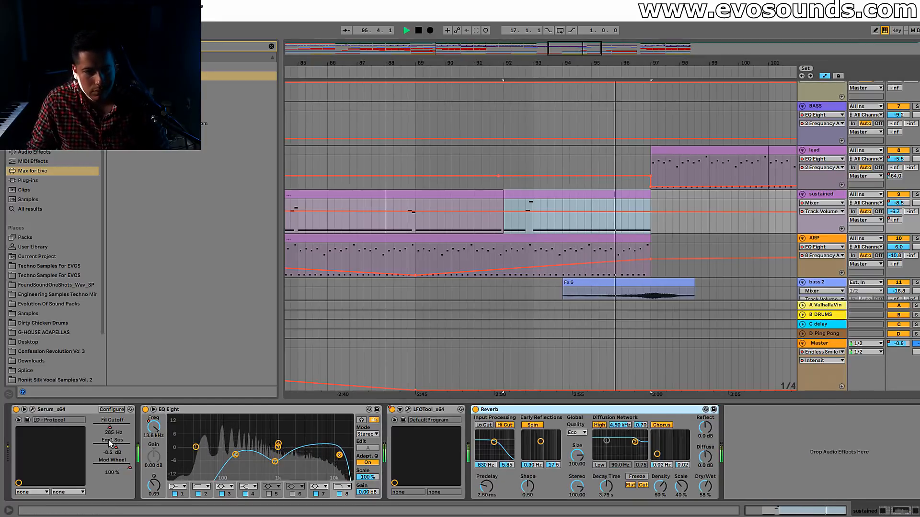
left_click(33, 410)
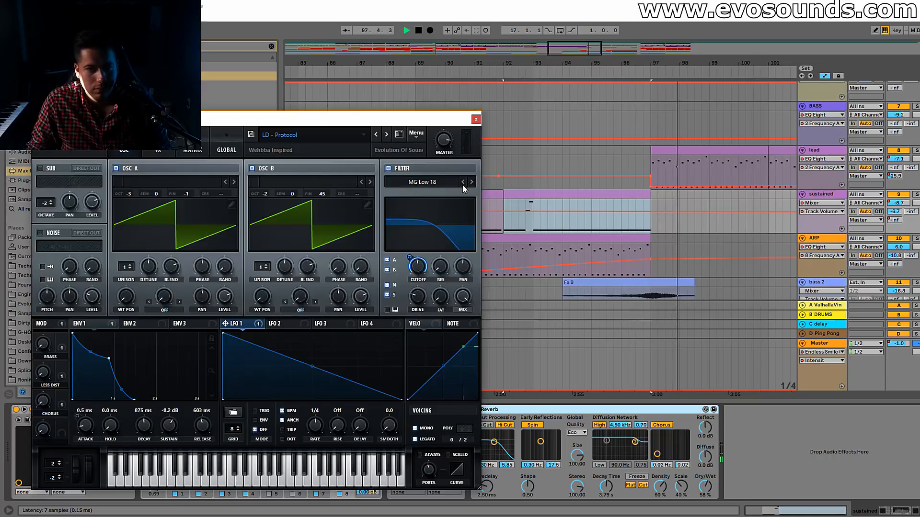
left_click(479, 118)
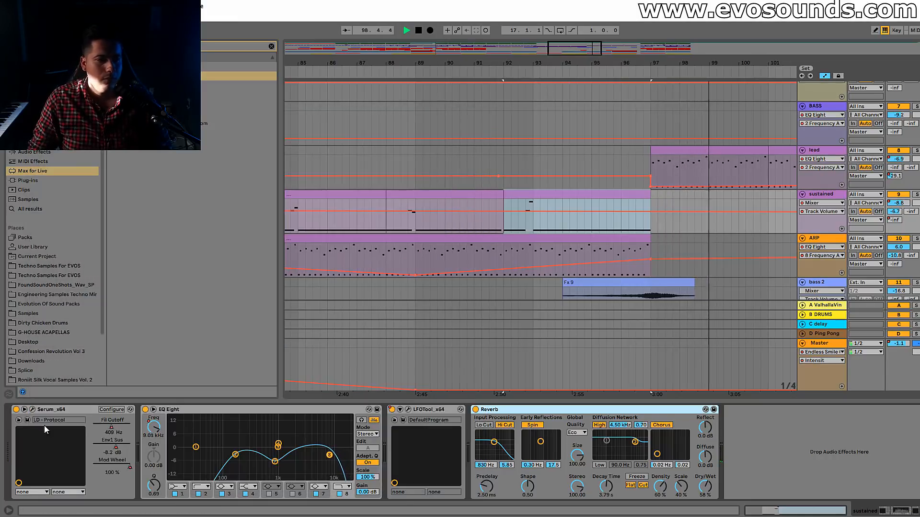
left_click(33, 410)
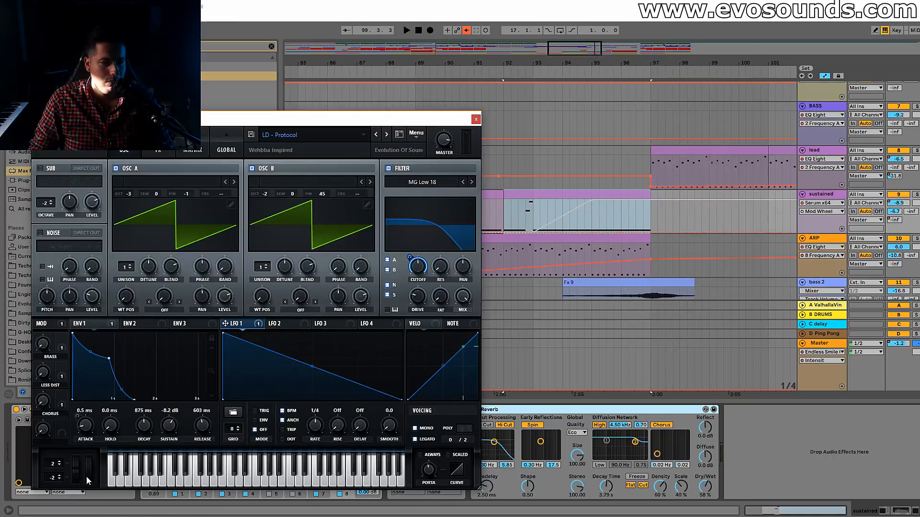
left_click(475, 119)
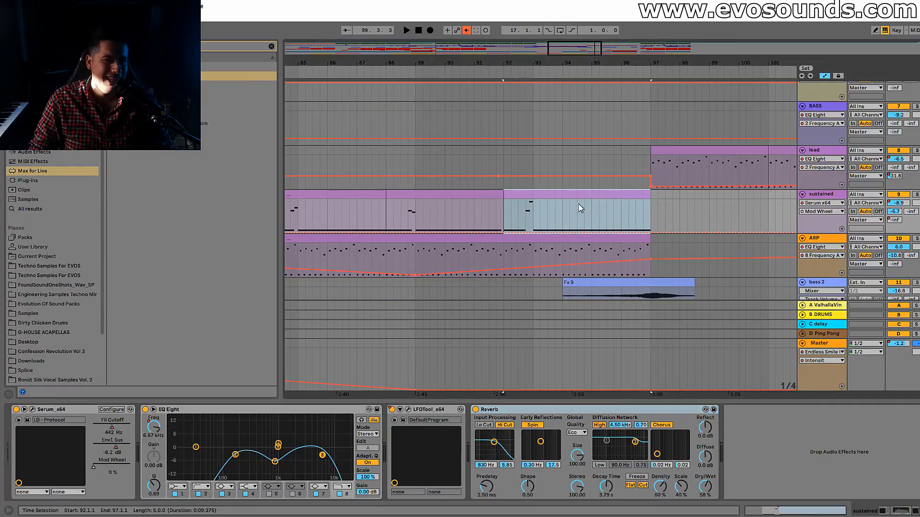
Reshape the sustained track's Serum filter cutoff automation to rise from bar 93 to bar 97 and fall by about bar 98, and play it.
left_click(527, 207)
key("space")
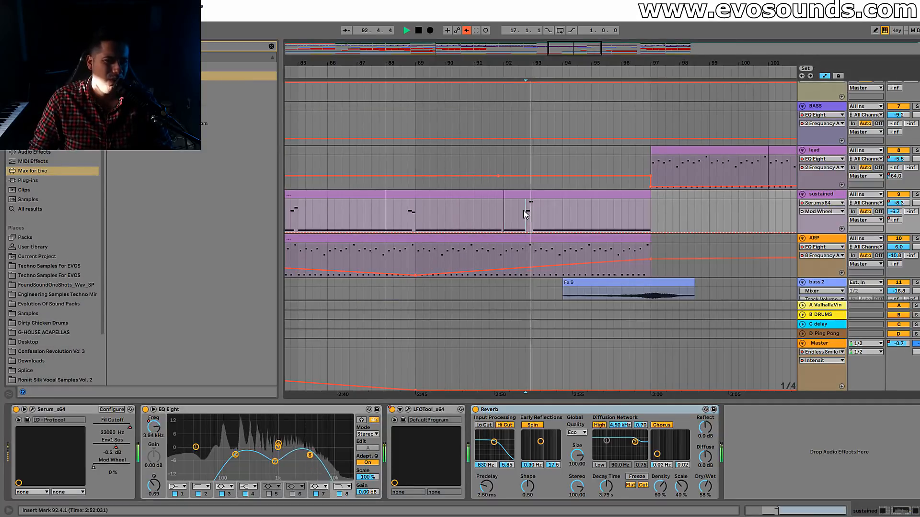
left_click(581, 197)
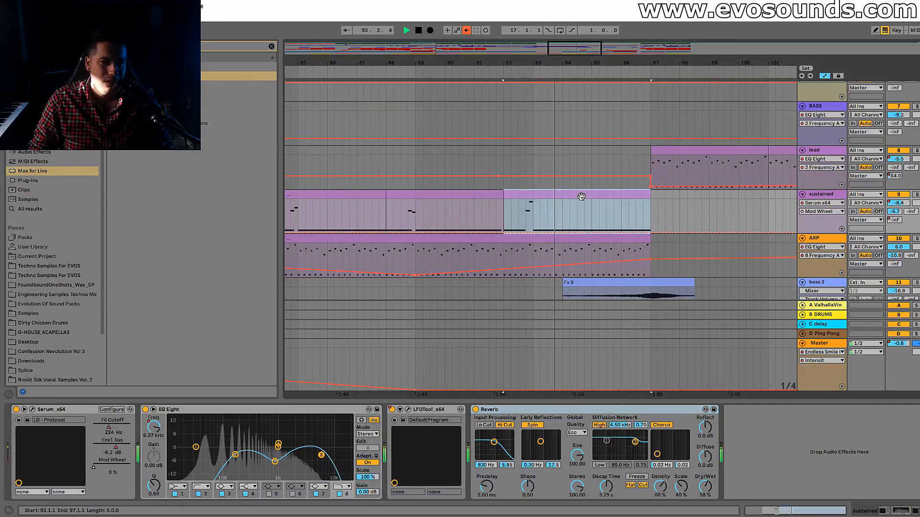
left_click(108, 433)
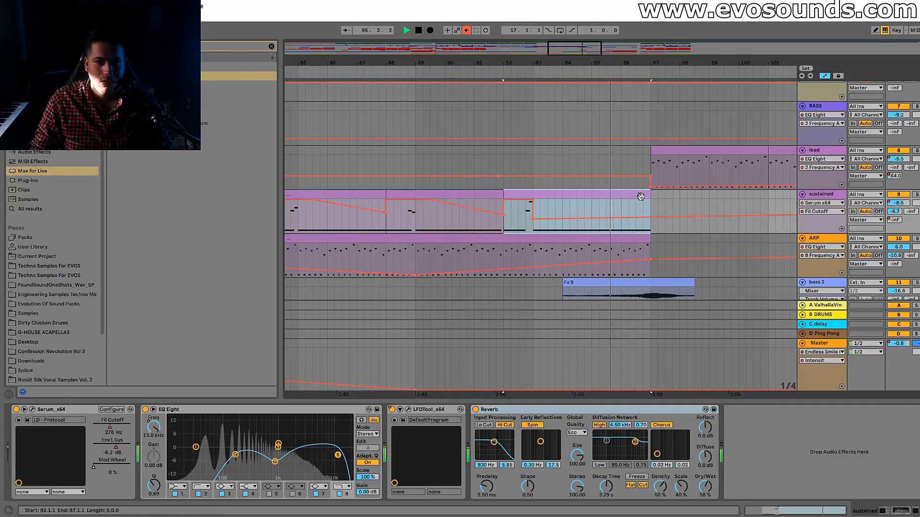
left_click_drag(650, 221, 687, 233)
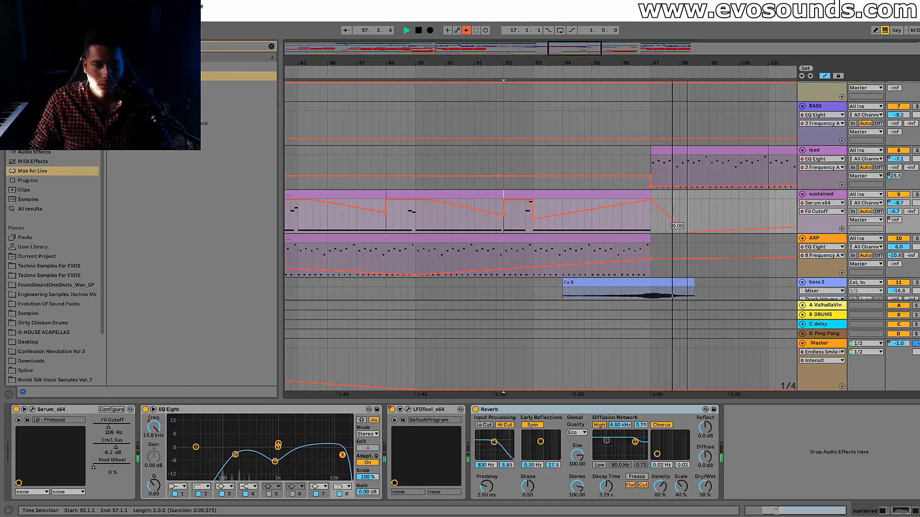
key("space")
key("space")
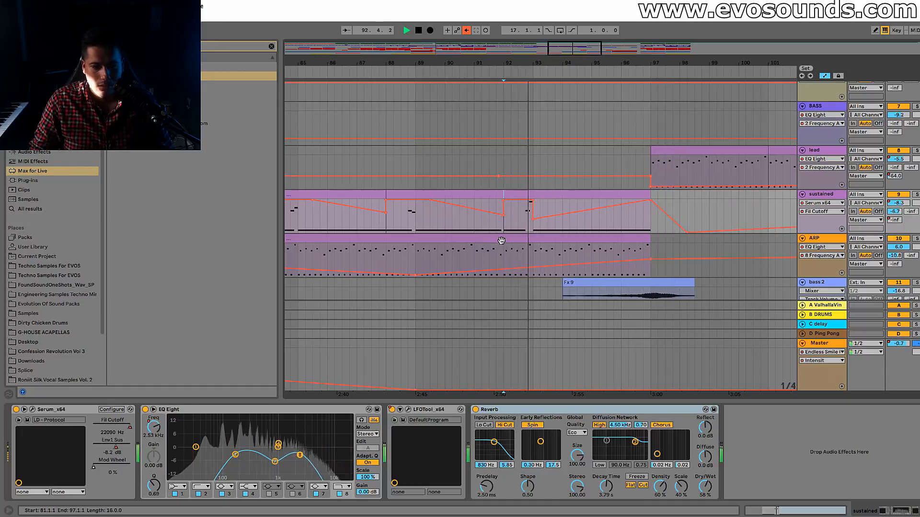
Lower the sustained track's EQ Eight band 2 frequency automation at bar 81 to about 40.5 Hz while playing from bar 80.
left_click(154, 427)
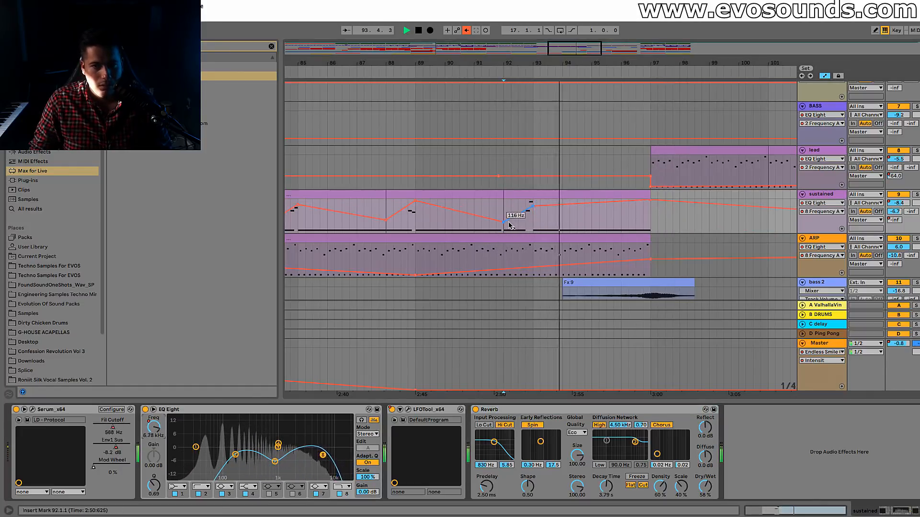
key("space")
left_click_drag(548, 48, 520, 48)
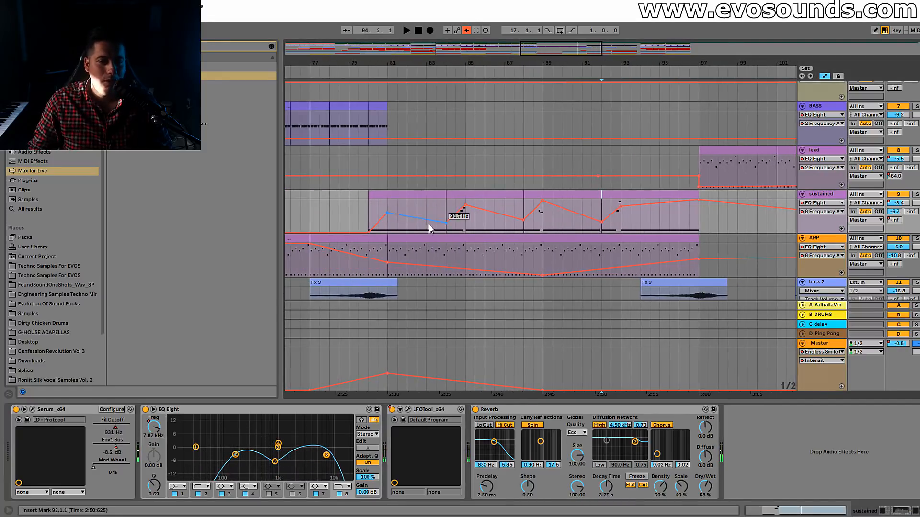
left_click(236, 455)
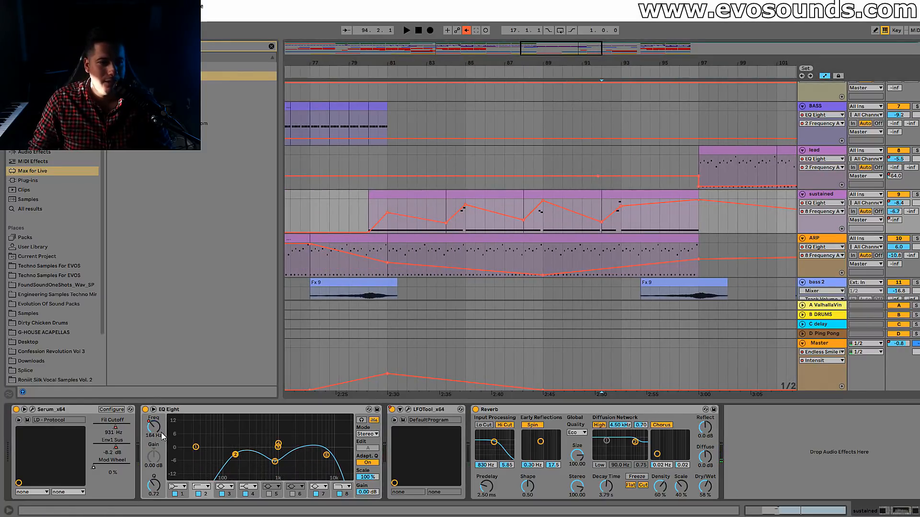
left_click_drag(372, 224, 384, 224)
left_click(367, 210)
key("space")
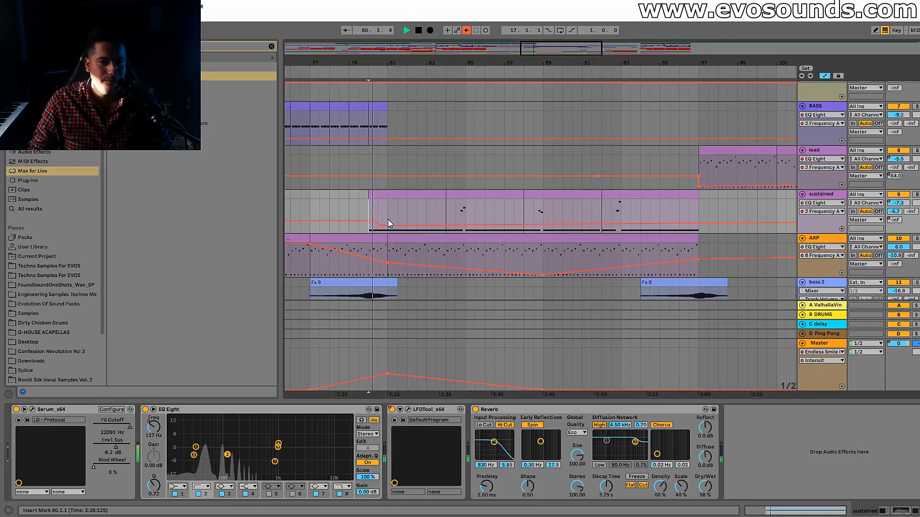
left_click_drag(383, 228, 387, 226)
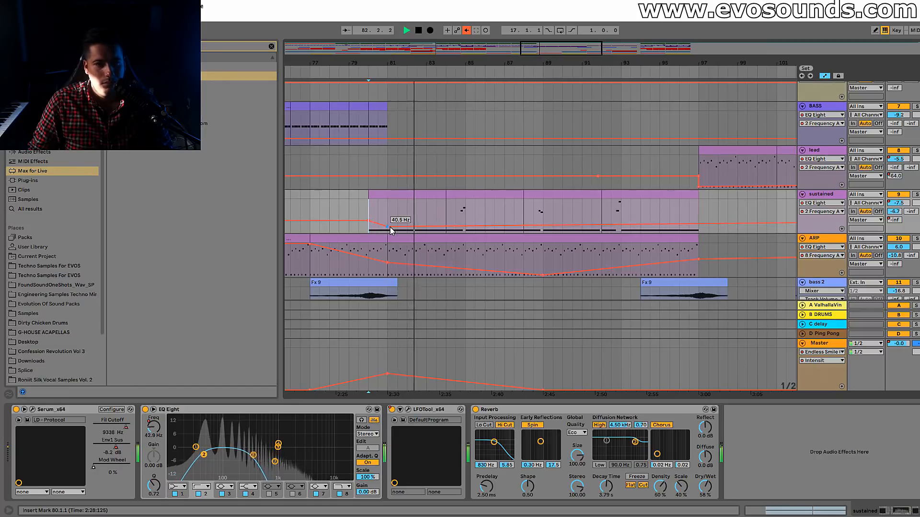
In the ARP track's EQ Eight band 8 frequency automation, raise the bar 89 point to about 2.14 kHz and raise the bar 97 point above it.
left_click_drag(536, 63, 536, 77)
left_click_drag(545, 275, 544, 263)
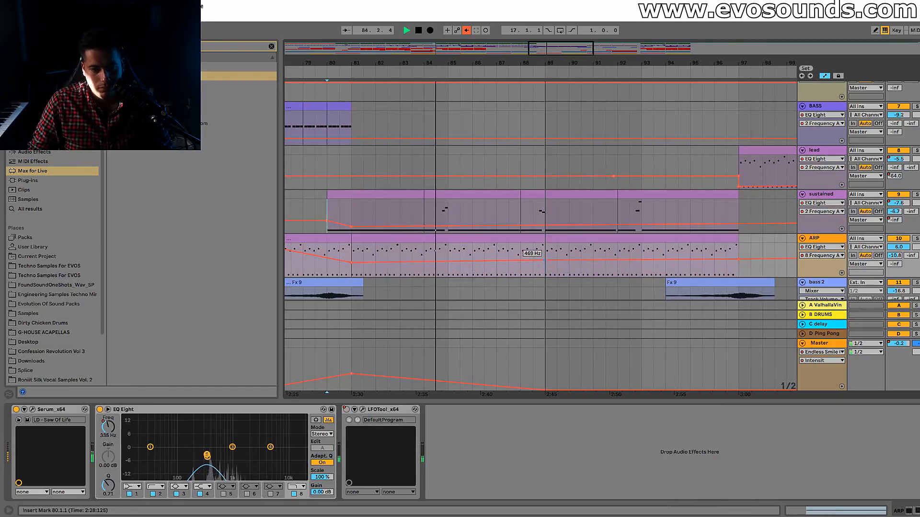
left_click_drag(545, 259, 547, 255)
left_click(431, 239)
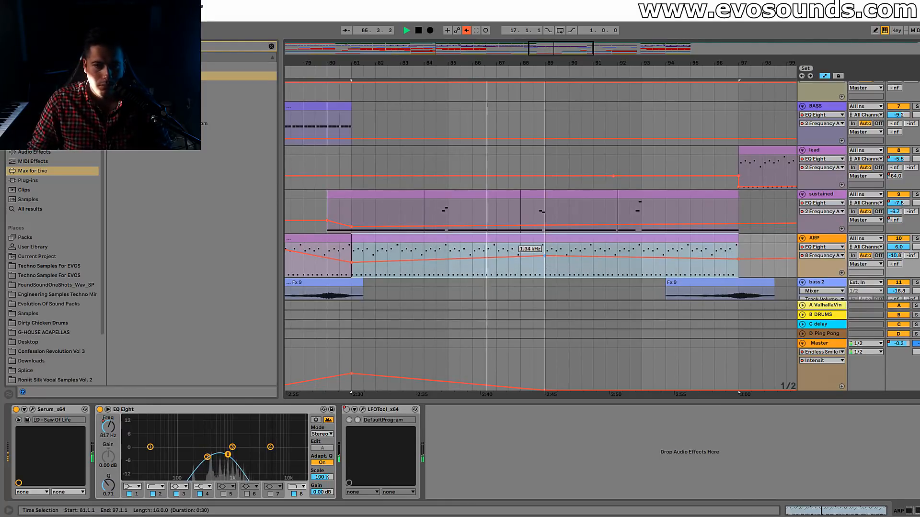
left_click_drag(545, 255, 545, 255)
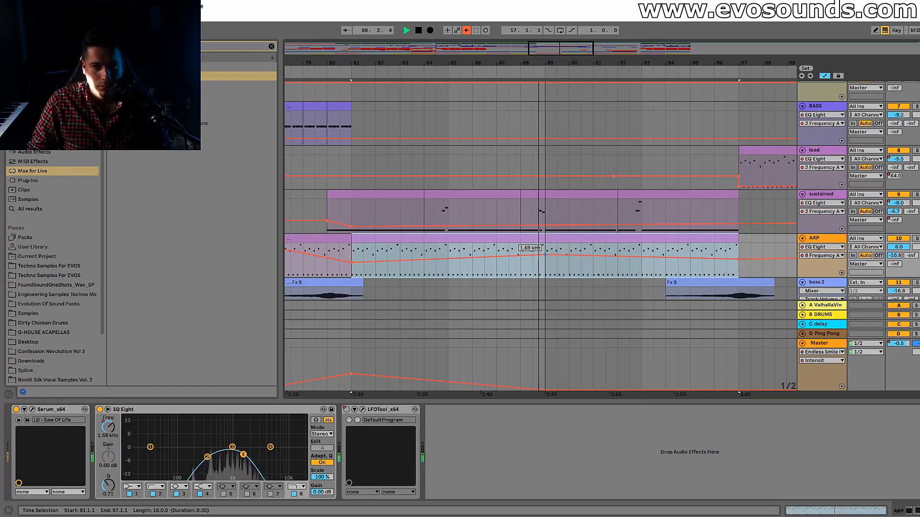
left_click_drag(546, 254, 547, 253)
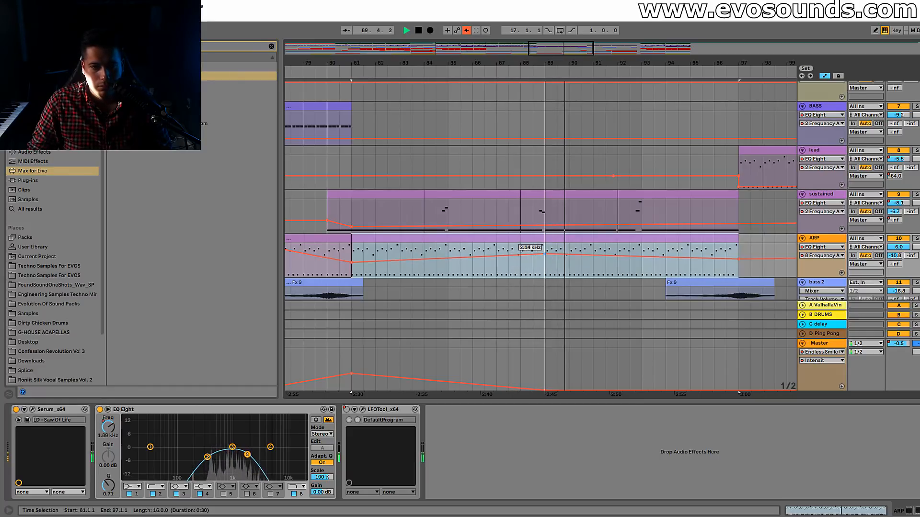
left_click_drag(746, 263, 738, 243)
Expose the ARP track's Serum filter cutoff for automation and make it rise from bar 93 to bar 97.
left_click(9, 425)
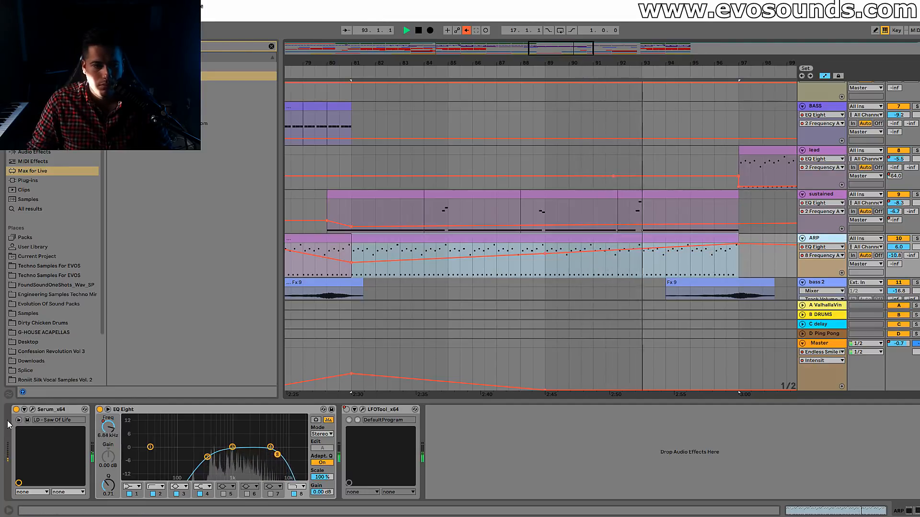
left_click(32, 410)
left_click_drag(48, 354, 382, 283)
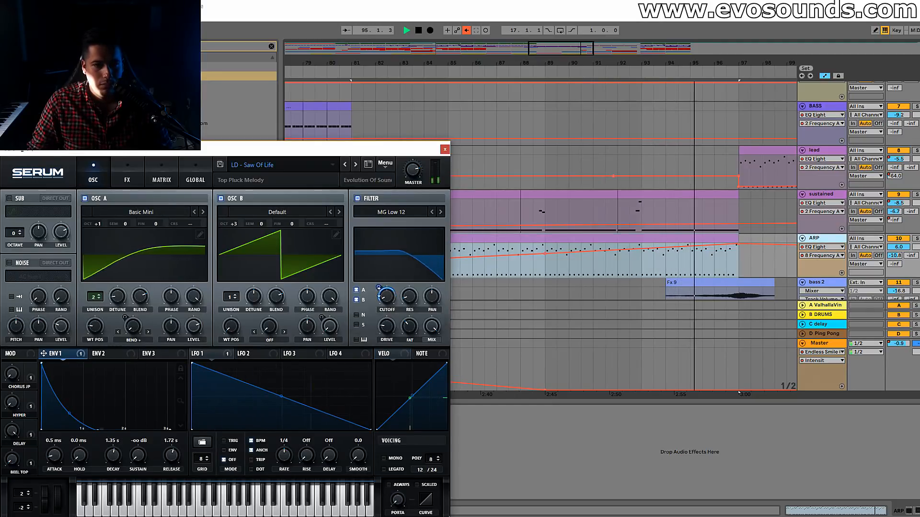
left_click(389, 297)
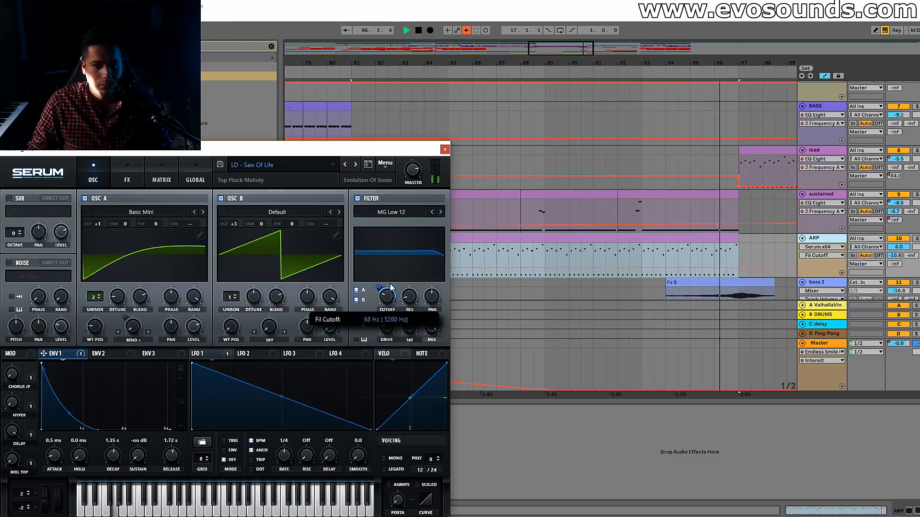
mouse_move(389, 297)
left_mouse_down()
mouse_move(397, 260)
mouse_move(385, 301)
left_mouse_up()
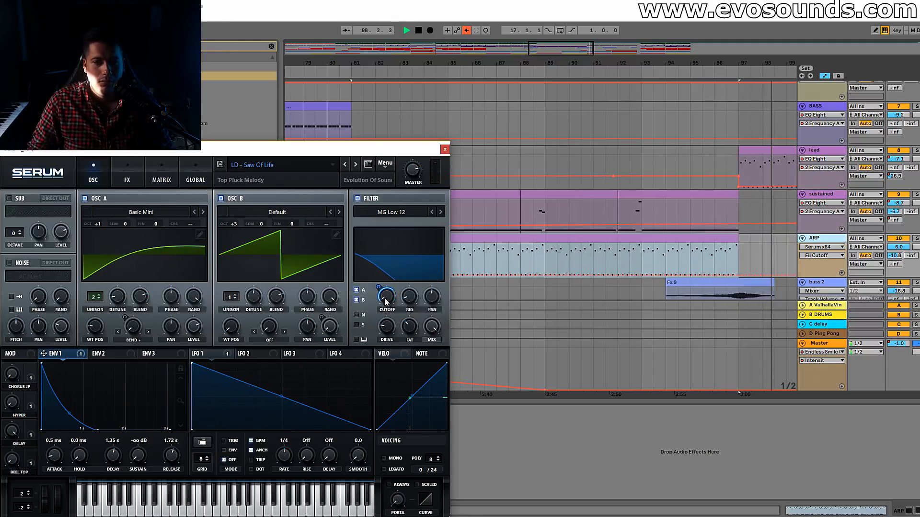
left_click(445, 149)
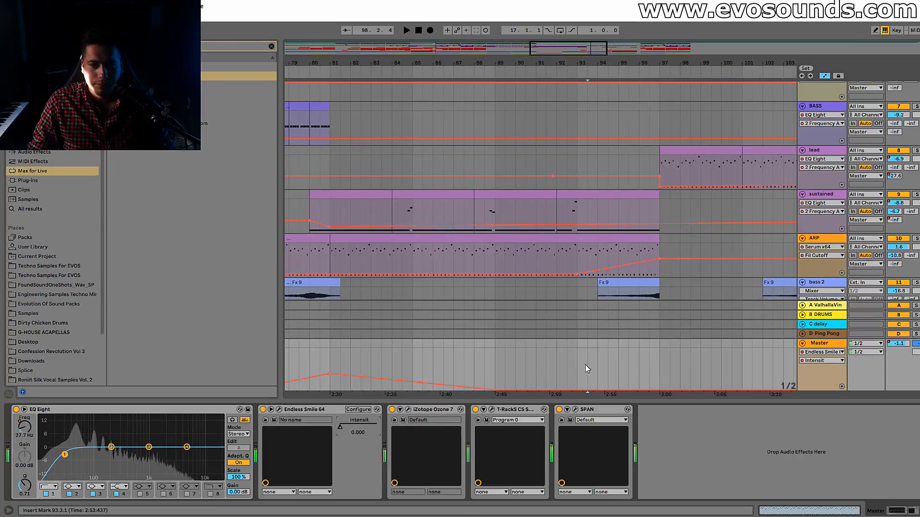
End the Master's Endless Smile intensity fade at bar 85, ramp it up from bar 93 to a peak at bar 97, and play it.
left_click(494, 372)
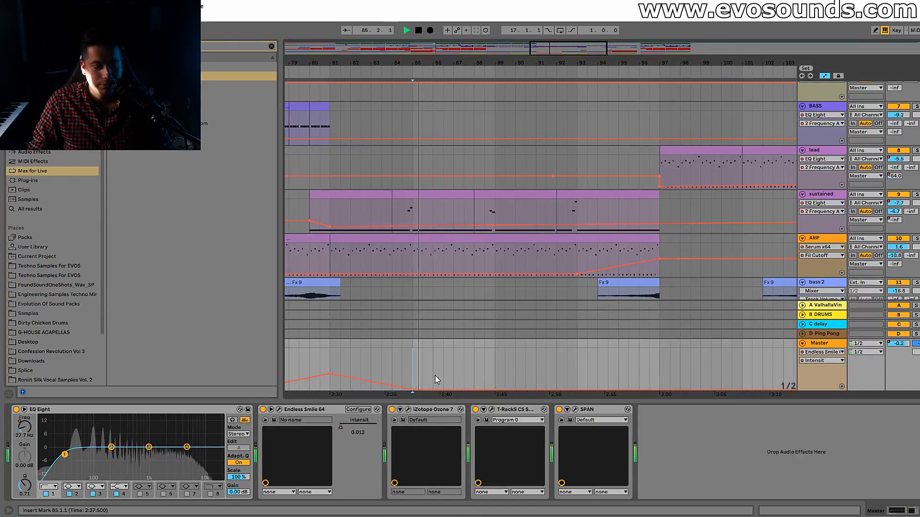
left_click(578, 391)
left_click_drag(628, 391, 660, 371)
left_click(628, 354)
key("space")
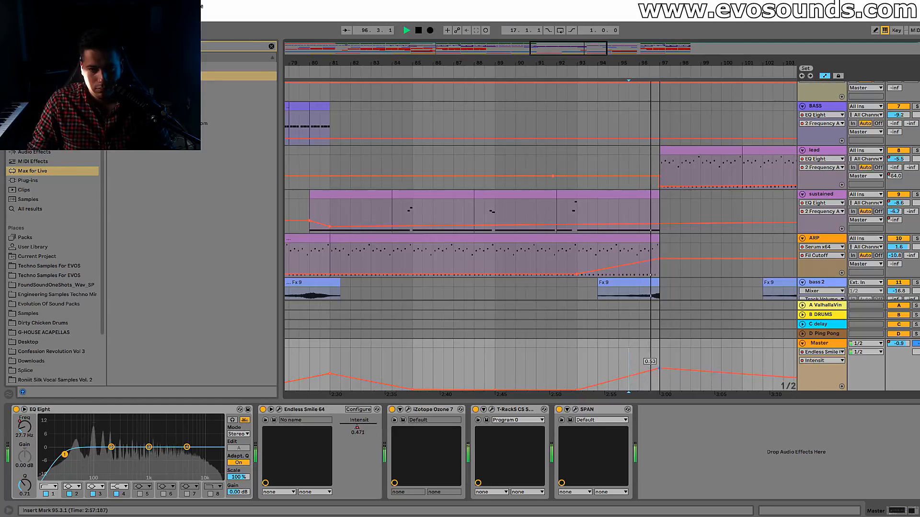
Make the Master's Endless Smile intensity drop straight to zero at bar 97 after its peak.
left_click_drag(660, 370, 660, 387)
left_click(660, 390)
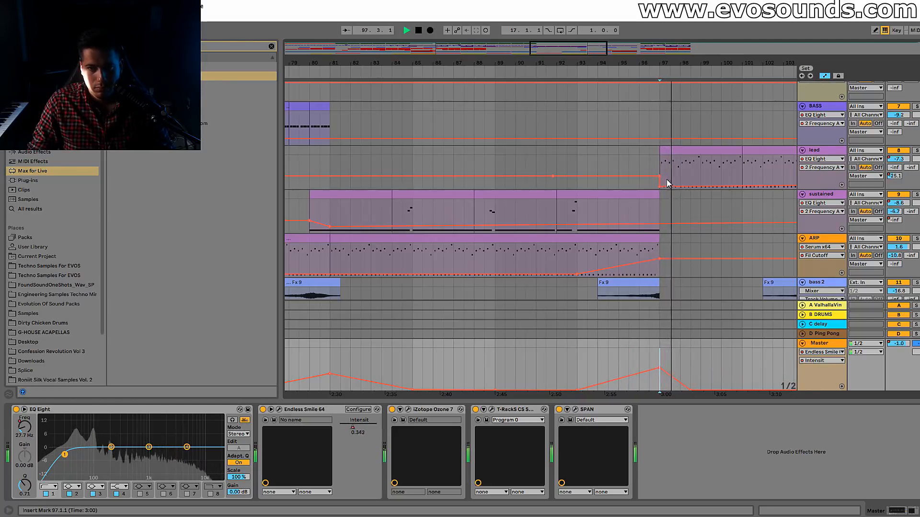
scroll(522, 227, "down", 5)
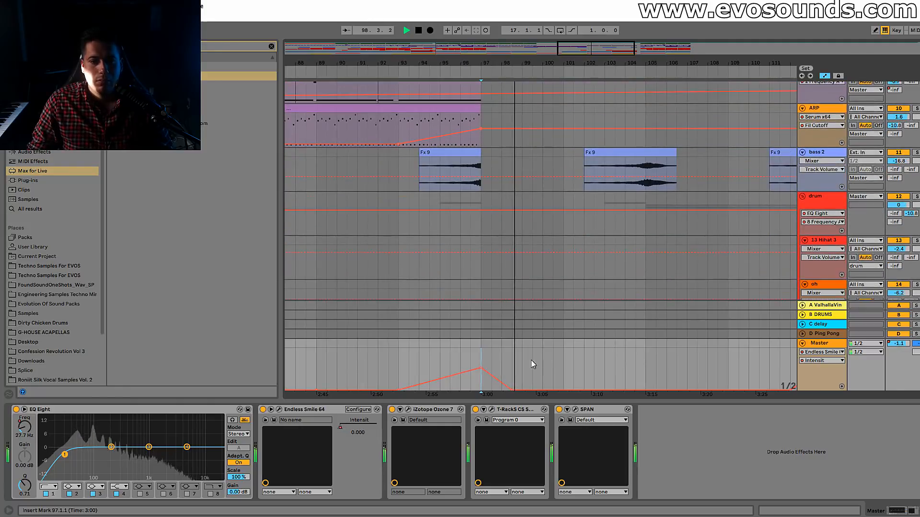
left_click(450, 220)
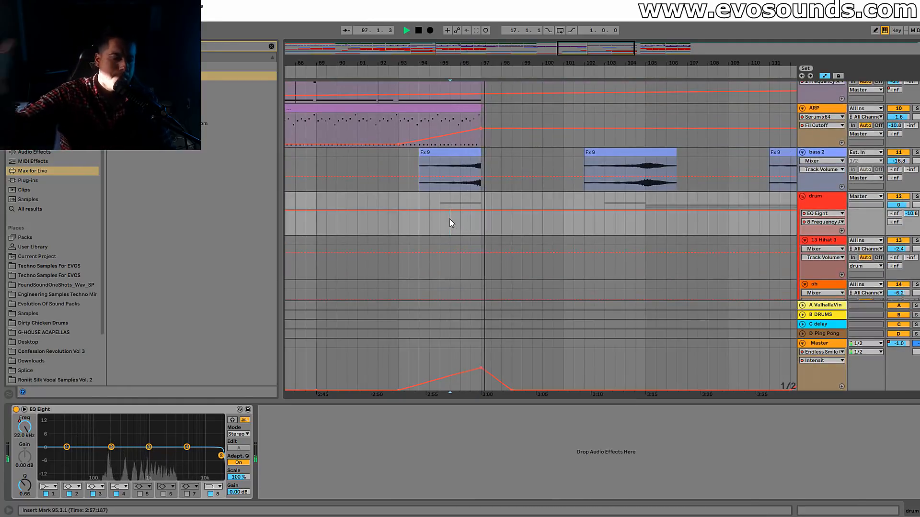
left_click_drag(513, 390, 481, 391)
Raise the lead track's volume automation between bars 97 and 113 to about -5.65 dB.
scroll(530, 271, "up", 2)
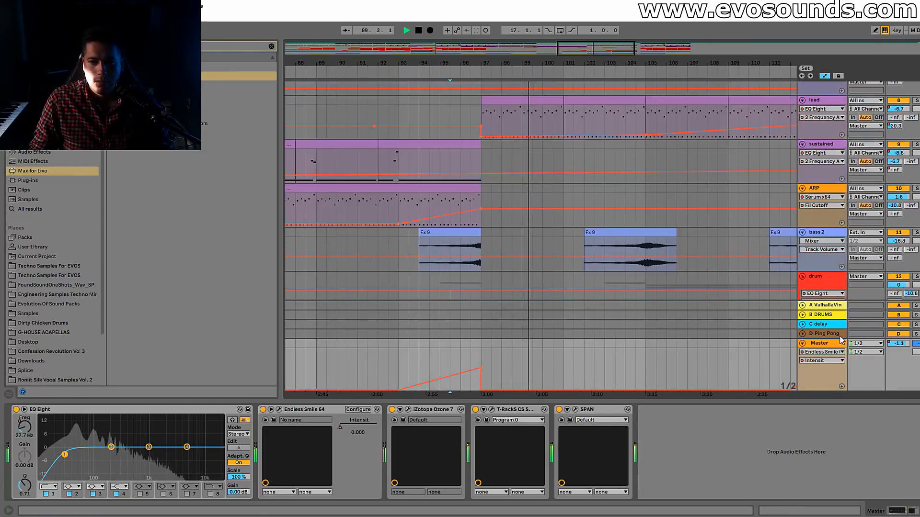
left_click(901, 344)
left_click_drag(602, 63, 498, 53)
scroll(581, 201, "up", 5)
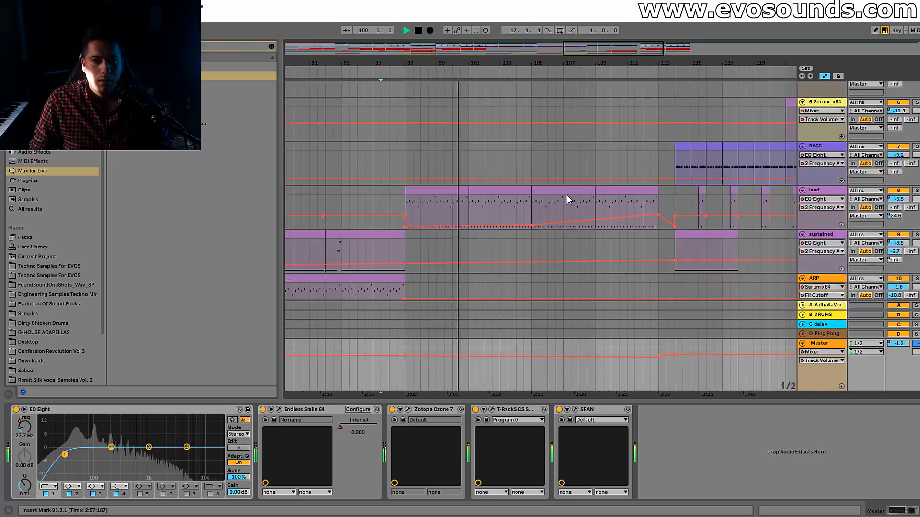
scroll(555, 184, "down", 5)
scroll(561, 185, "up", 9)
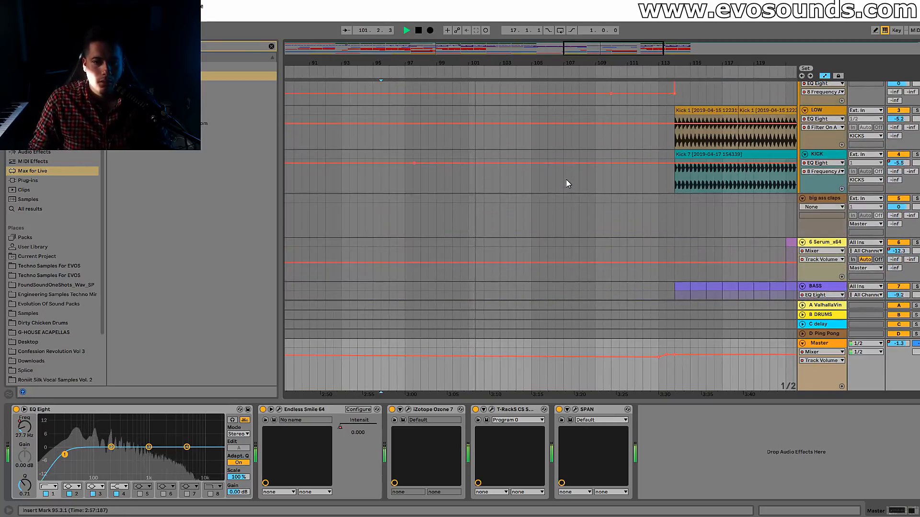
scroll(567, 181, "down", 6)
left_click(897, 159)
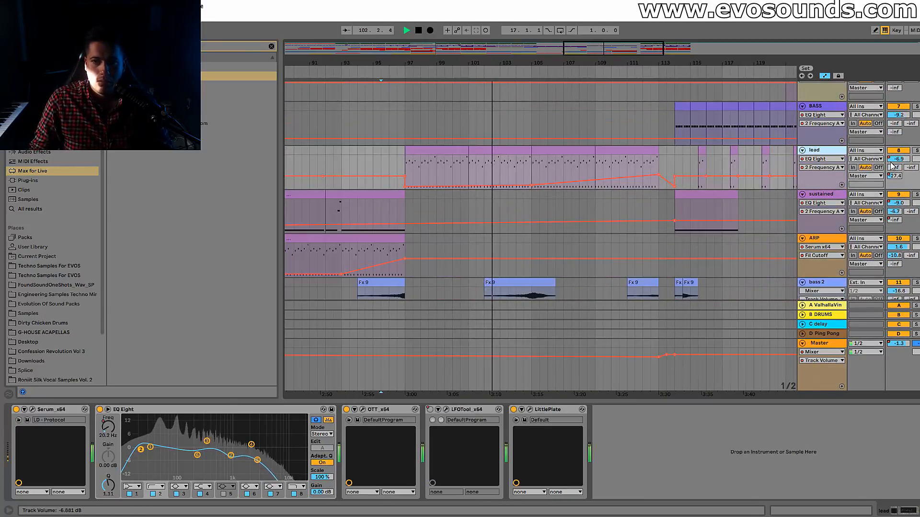
left_click_drag(657, 178, 403, 174)
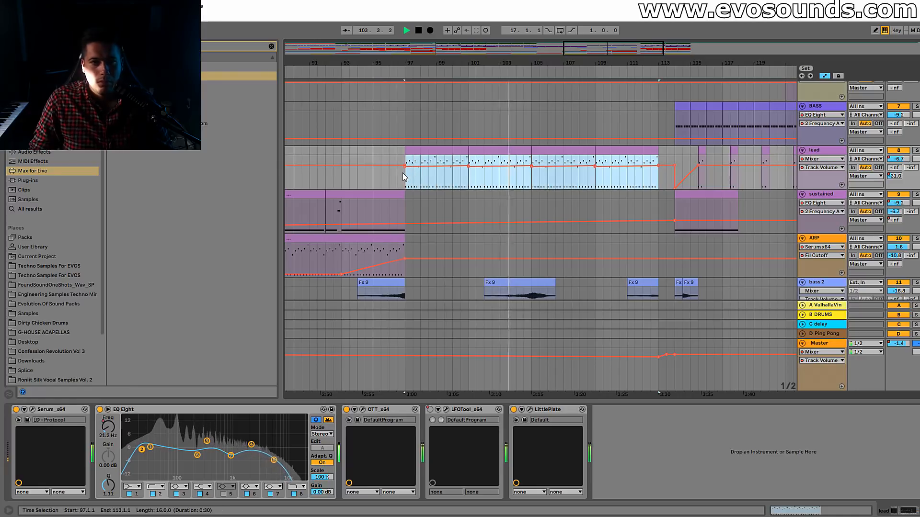
left_click_drag(549, 175, 550, 174)
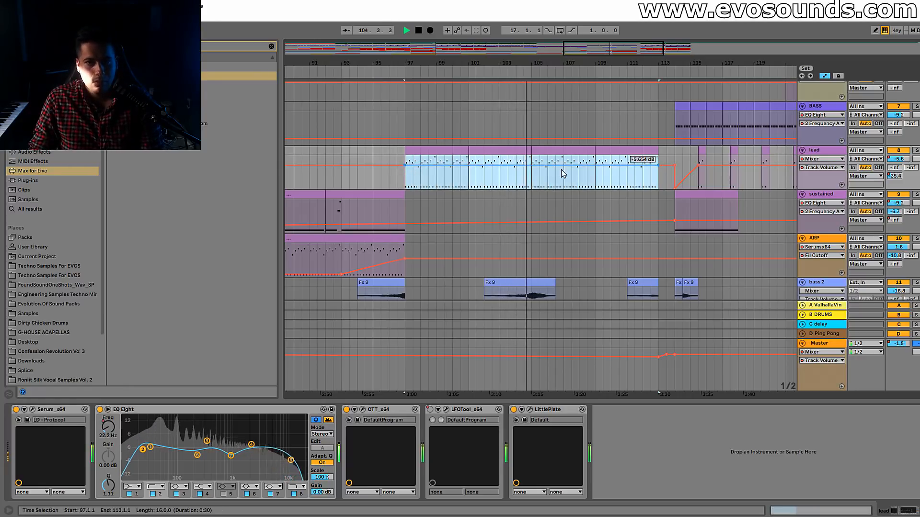
scroll(586, 164, "down", 10)
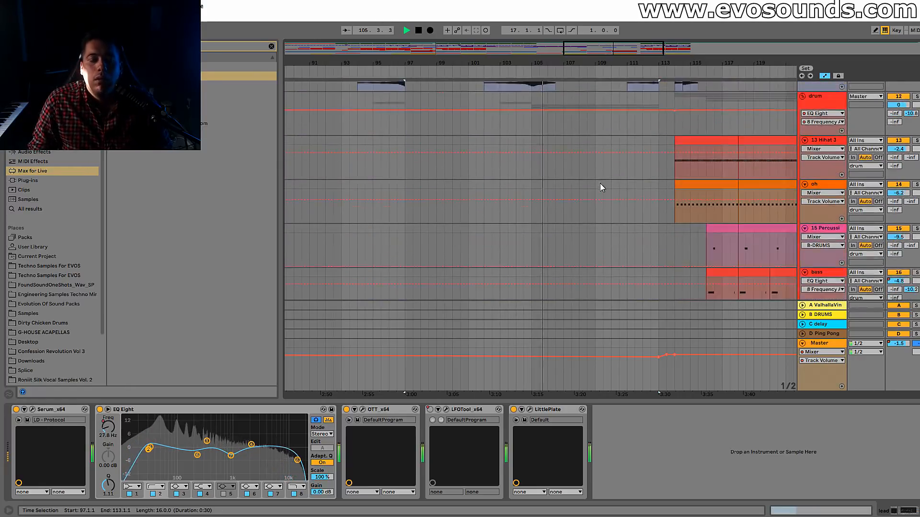
scroll(747, 214, "up", 3)
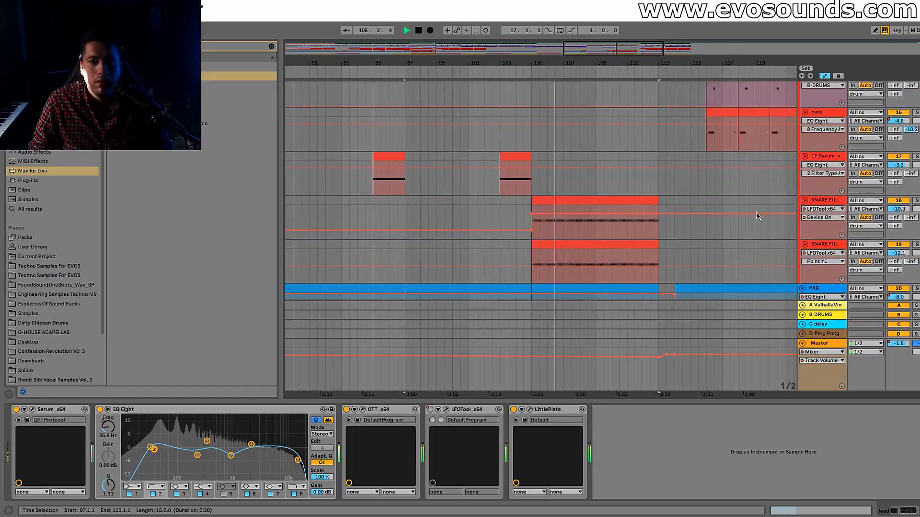
left_click(825, 201)
scroll(688, 226, "up", 6)
scroll(686, 223, "up", 8)
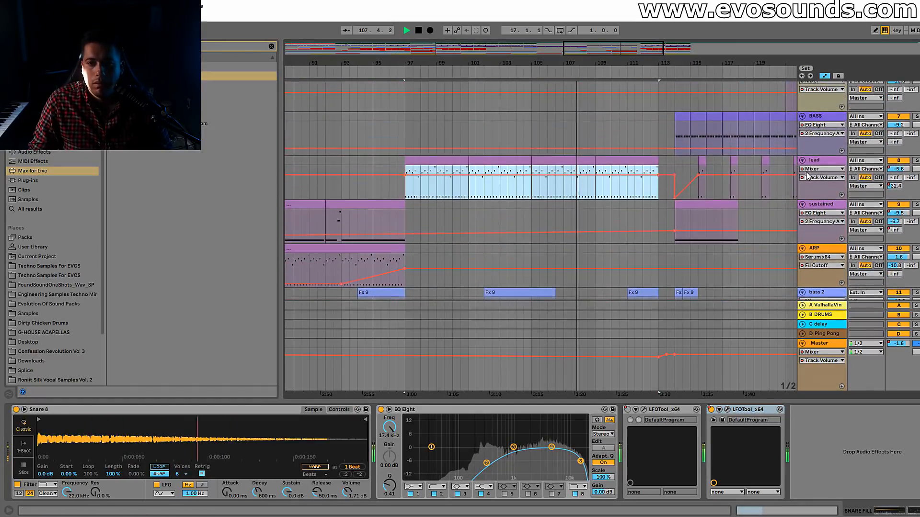
Carve a dip into the lead track's EQ Eight band 8 frequency automation between bars 111 and 113.
left_click(820, 162)
left_click(109, 427)
left_click(606, 171)
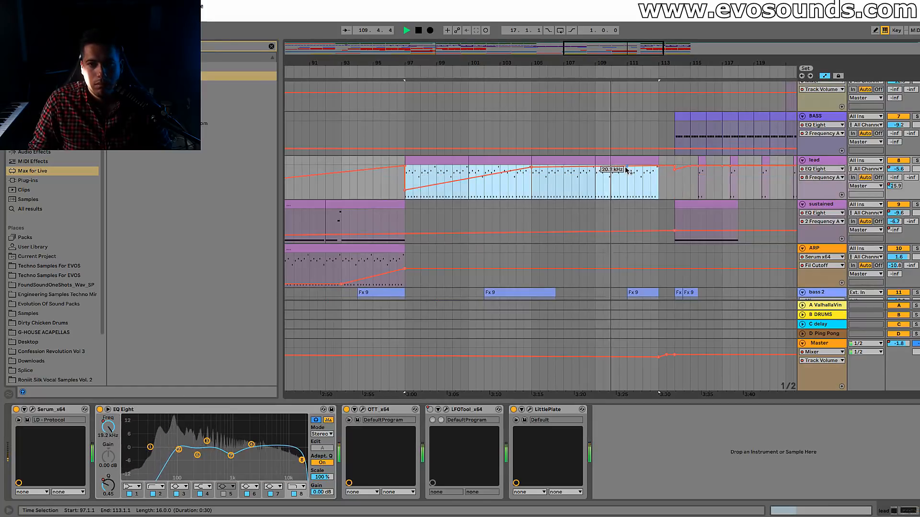
left_click(626, 167)
left_click_drag(642, 167, 643, 182)
left_click_drag(645, 51, 640, 136)
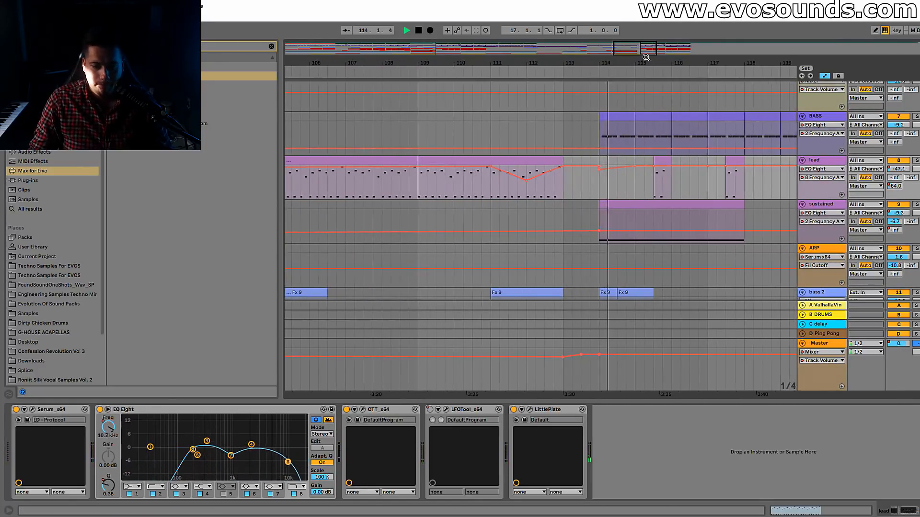
Play the lead's filter dip from bar 111 and curve its climb back up to bar 113.
left_click_drag(638, 72, 636, 64)
left_click(443, 145)
key("space")
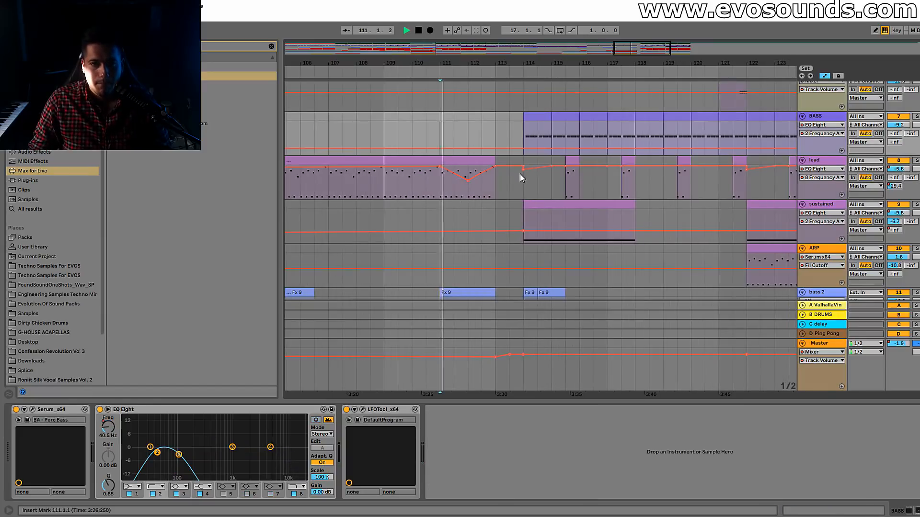
left_click(498, 170)
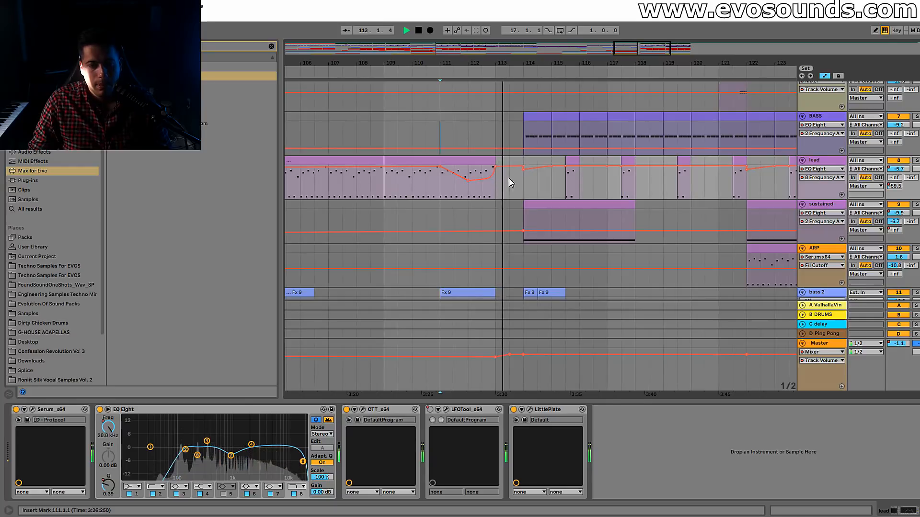
key("minus")
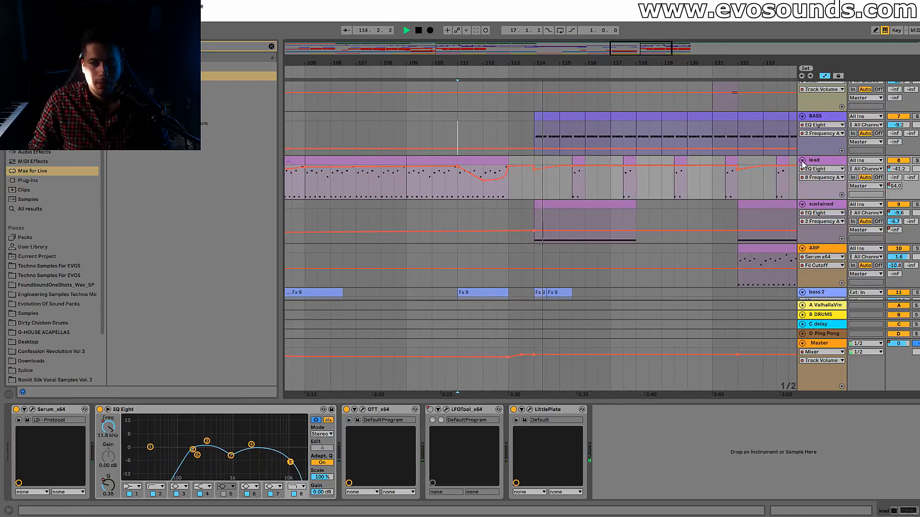
key("minus")
key("minus")
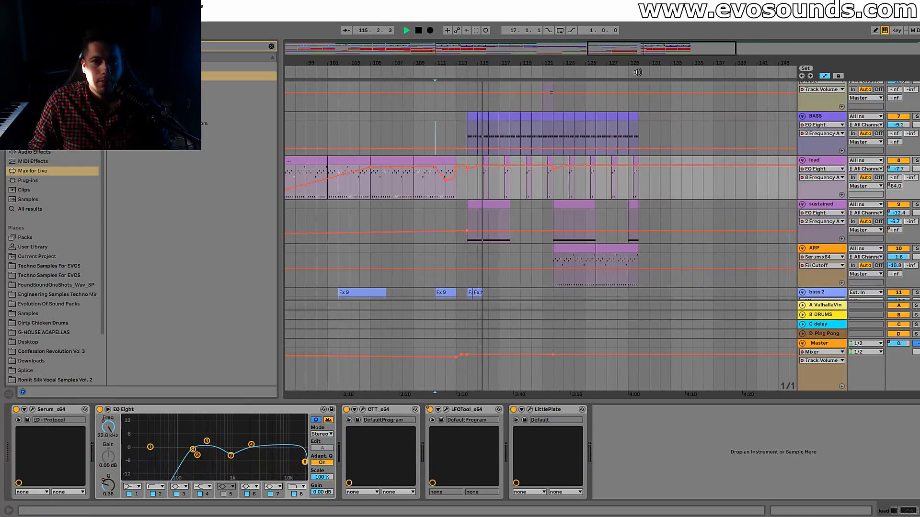
key("space")
Clear the lead's filter dip over bars 111 to 113 and extend the last lead clip to end at bar 114.
key("plus")
key("plus")
left_click_drag(398, 180, 537, 166)
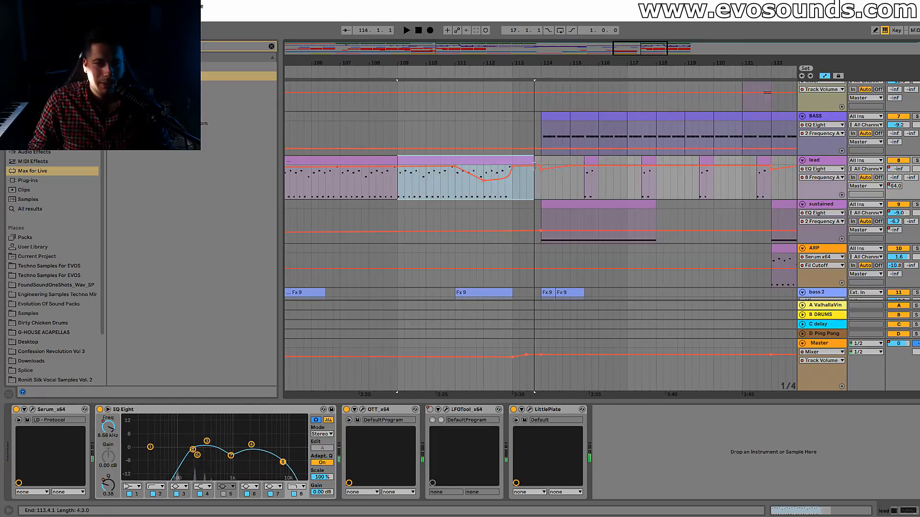
left_click(465, 159)
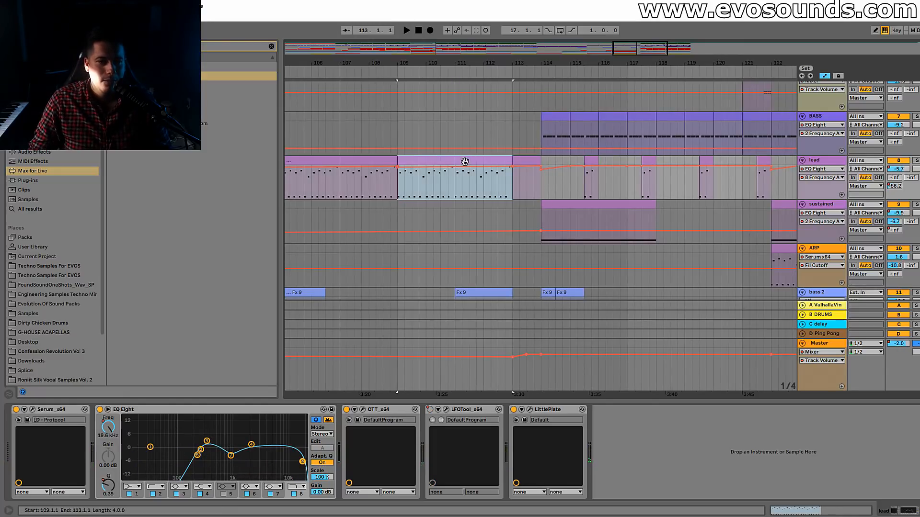
left_click(375, 160)
left_click_drag(651, 52, 512, 158)
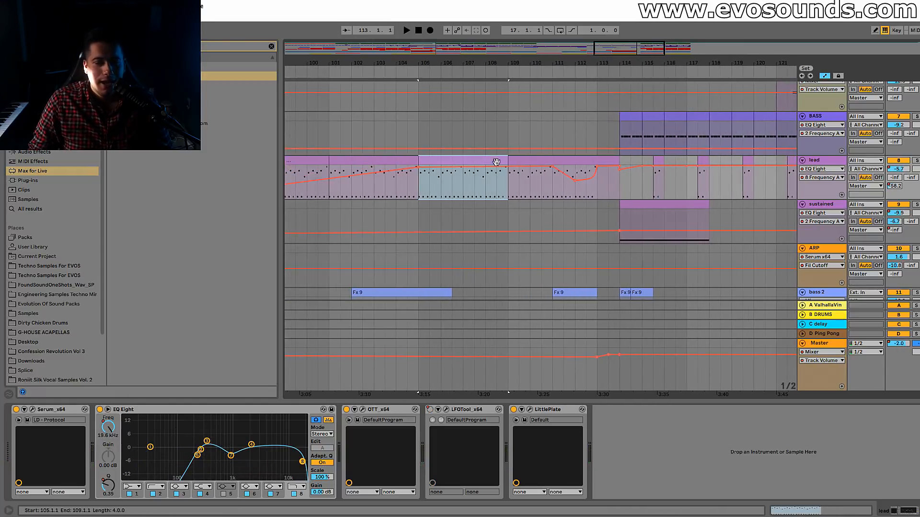
left_click(583, 161)
left_click_drag(598, 161, 613, 164)
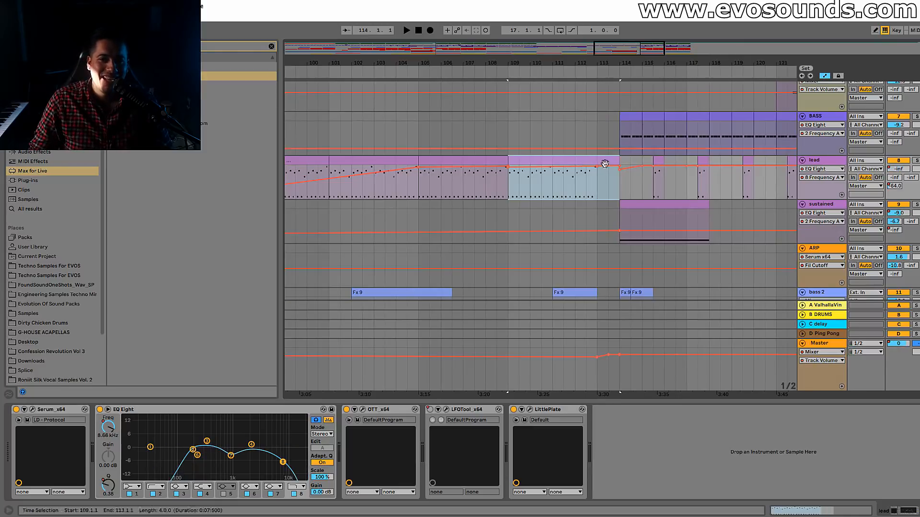
In the last lead clip before the drop, duplicate the notes of the clip's bar 4 into its bar 5.
double_click(589, 168)
left_click_drag(784, 445, 587, 273)
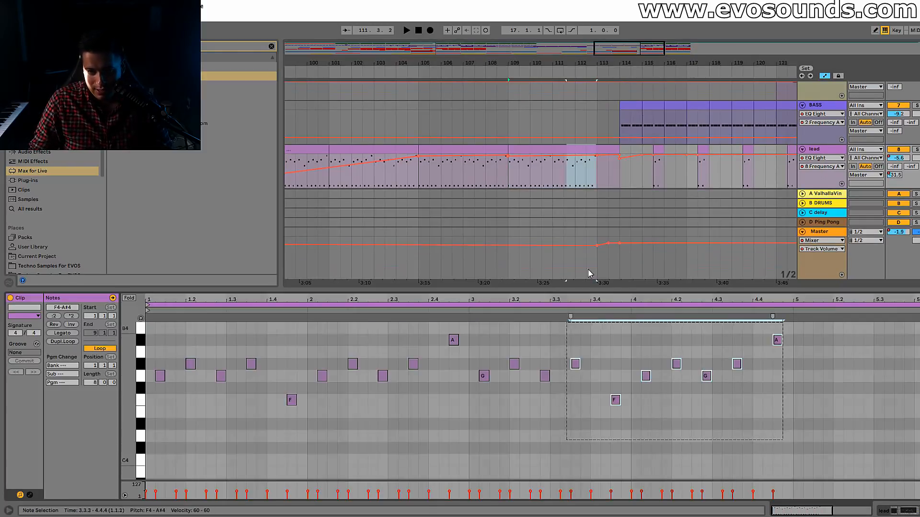
left_click_drag(662, 298, 677, 161)
mouse_move(644, 406)
left_mouse_down()
mouse_move(797, 205)
mouse_move(632, 417)
left_mouse_up()
key("ctrl+d")
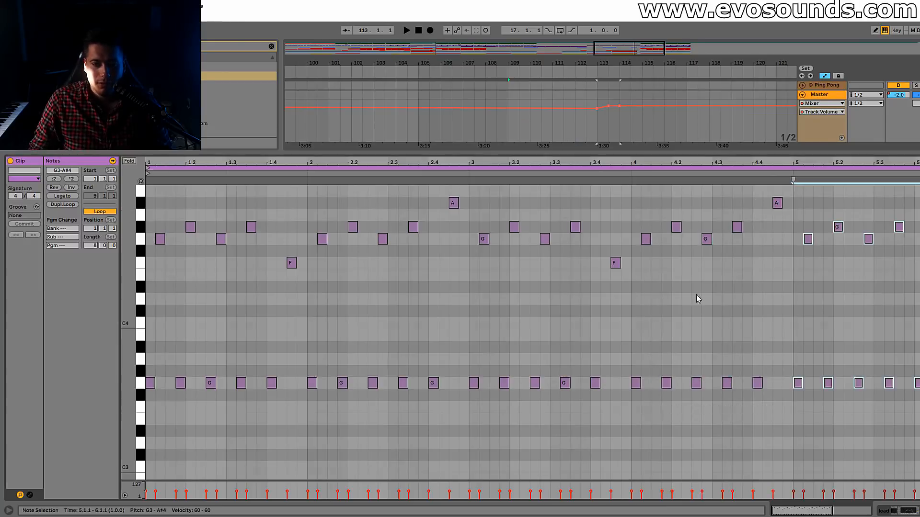
left_click_drag(725, 154, 741, 324)
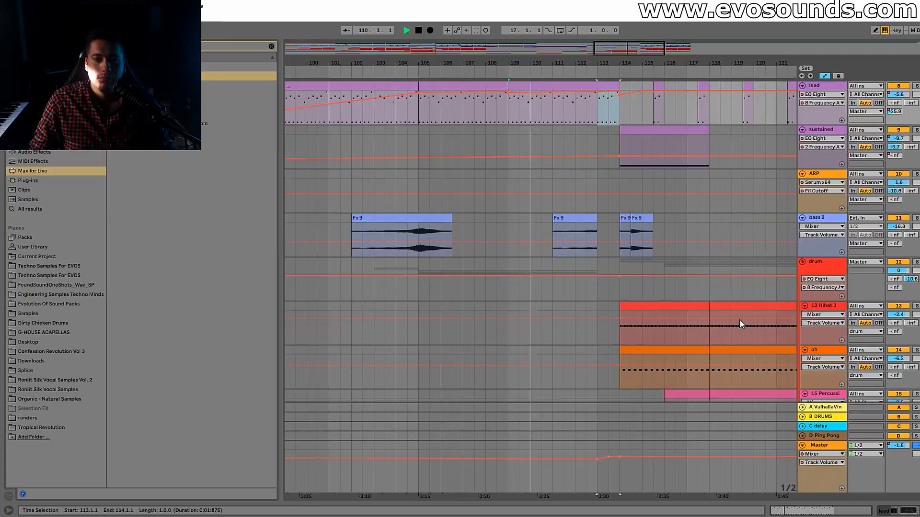
Dip the lead's EQ Eight band 8 frequency to about 17.9 Hz between bars 113 and 114, return it to 22.0 kHz, and replay from bar 112.
scroll(741, 324, "up", 4)
left_click_drag(606, 257, 608, 279)
left_click(592, 279)
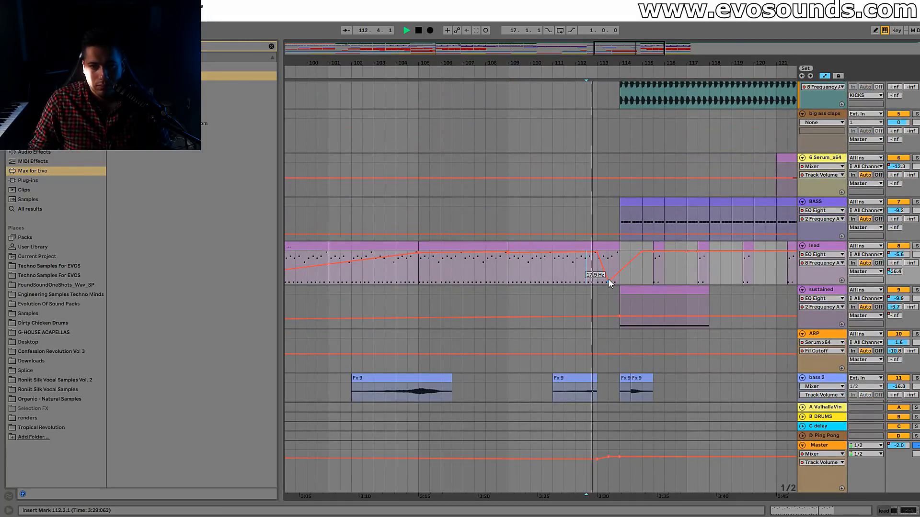
left_click_drag(608, 281, 617, 262)
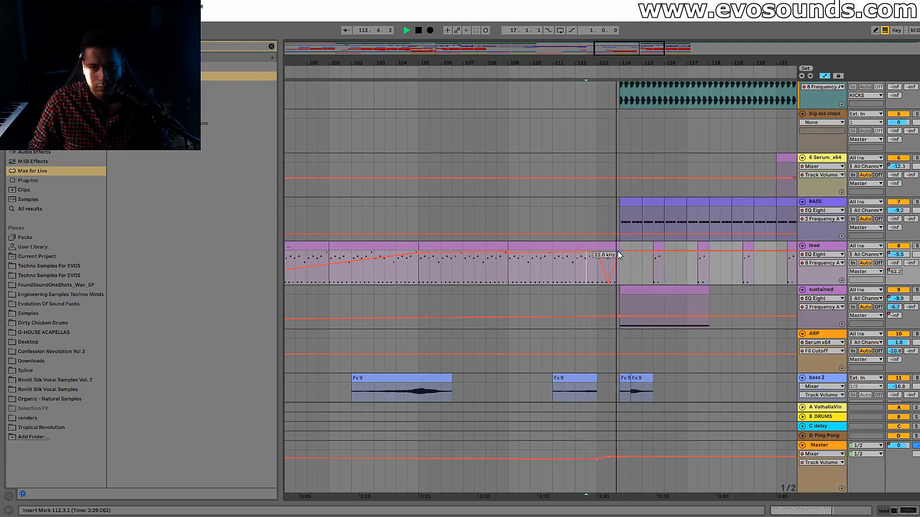
left_click_drag(631, 46, 643, 50)
left_click(486, 234)
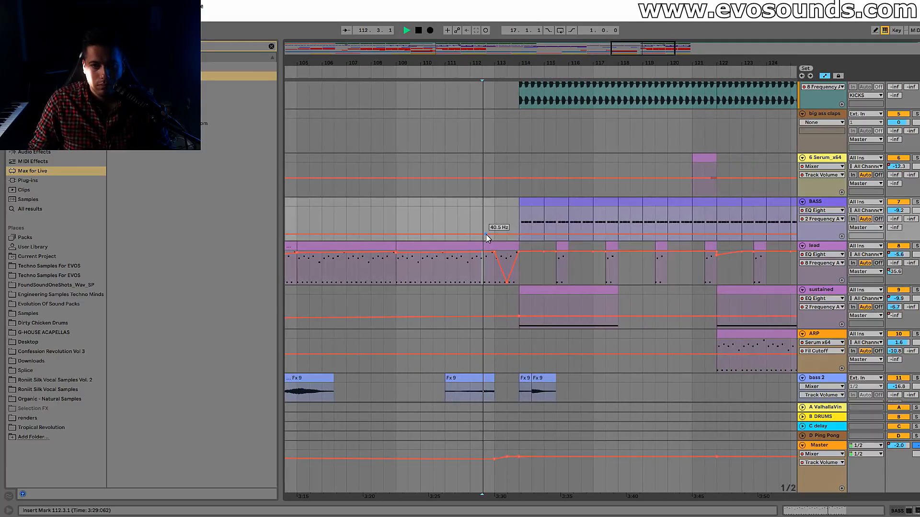
Show the sustained track's EQ Eight band 8 frequency automation, replay from bar 113 and make the lead's filter dip before bar 114 shallower.
double_click(819, 293)
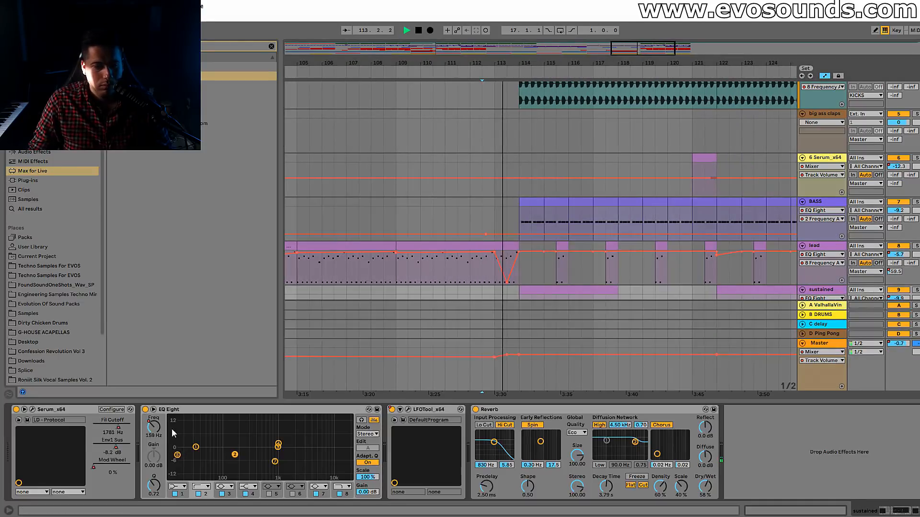
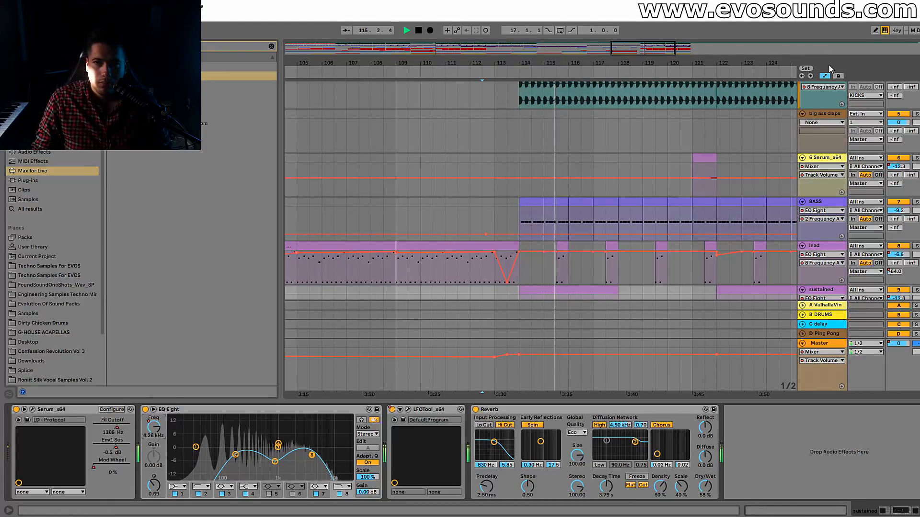
key("a")
key("h")
key("space")
left_click(824, 76)
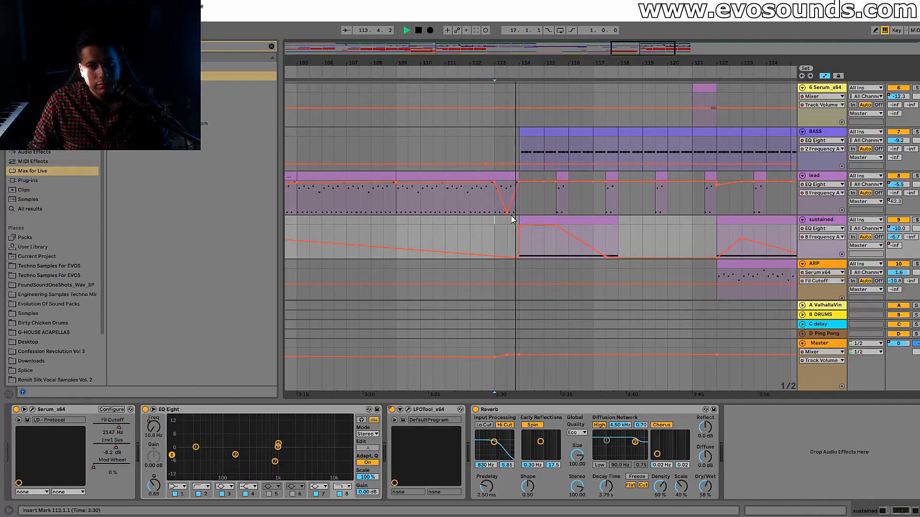
left_click_drag(508, 213, 507, 202)
Check the Master's spectrum in SPAN and extend the Master volume automation's decline from bar 113 down to bar 114.
key("Tab")
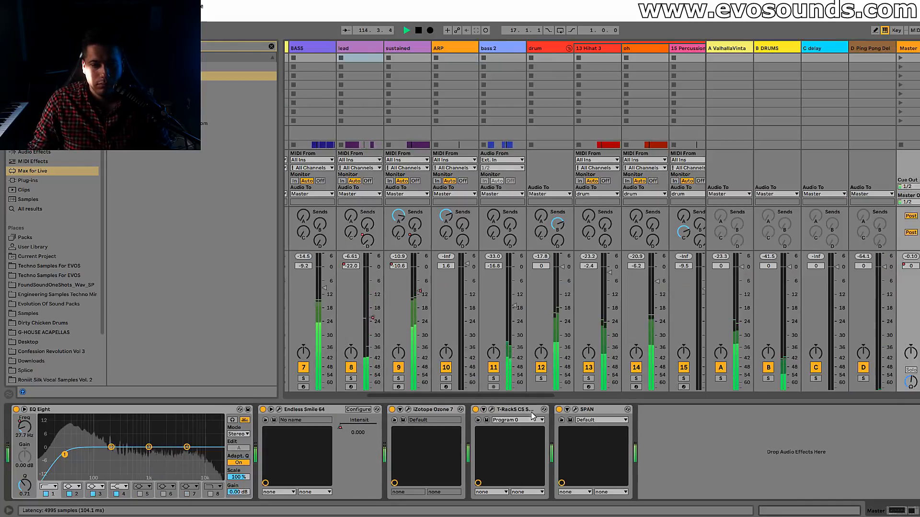
left_click(575, 409)
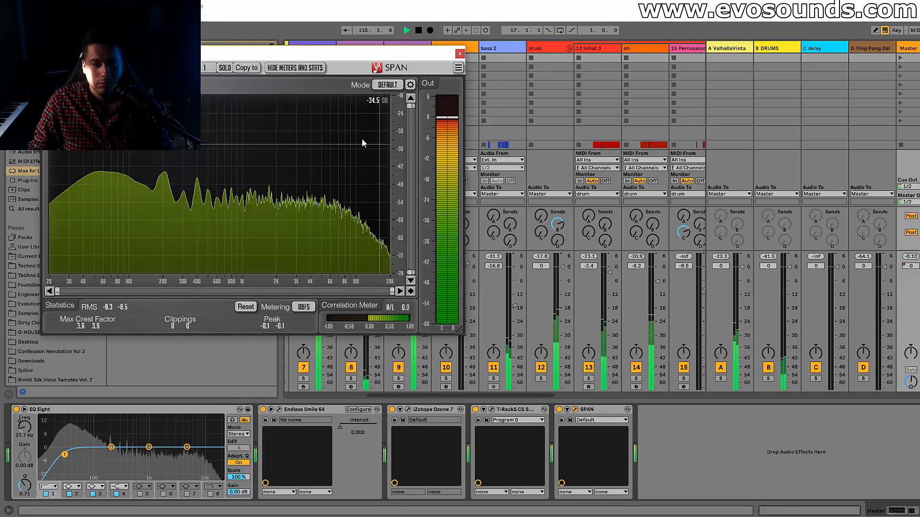
left_click(458, 55)
key("Tab")
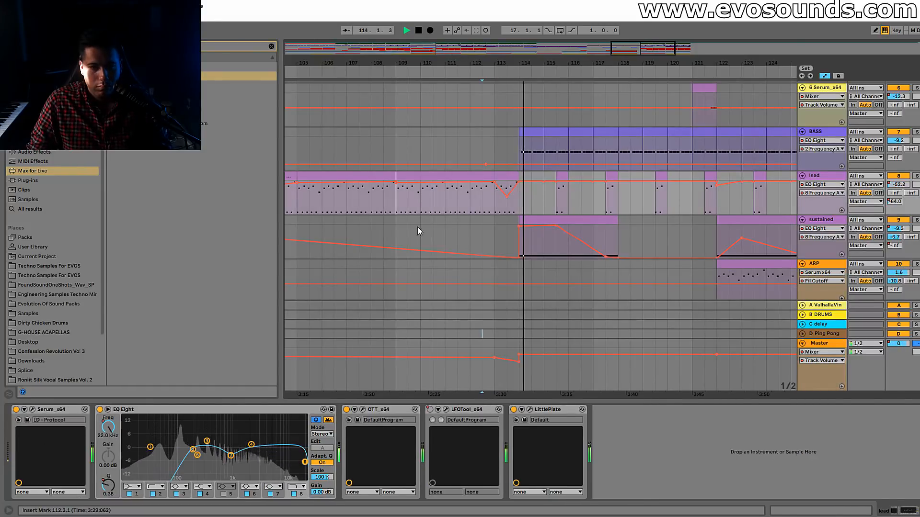
Show the lead's EQ Eight band 2 frequency automation, fine-tune its point at bar 114 and replay the drop.
key("space")
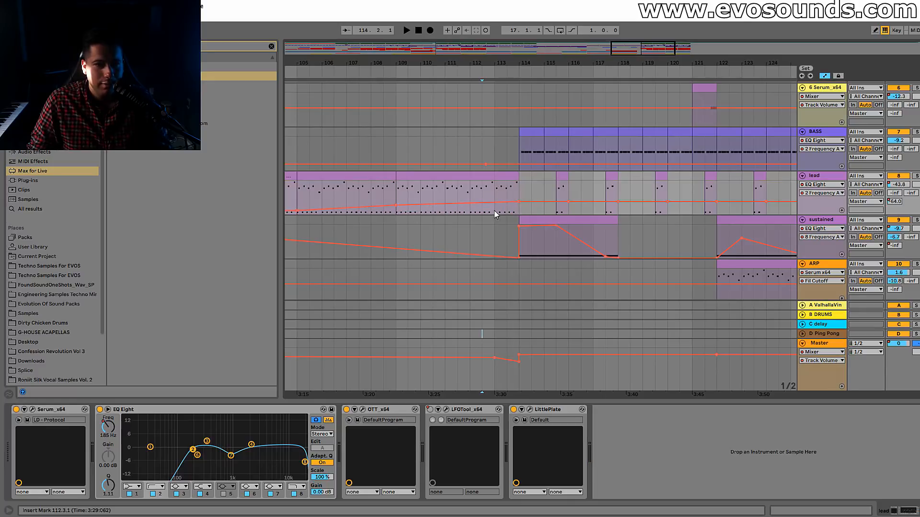
key("space")
left_click_drag(519, 202, 519, 201)
key("space")
key("space")
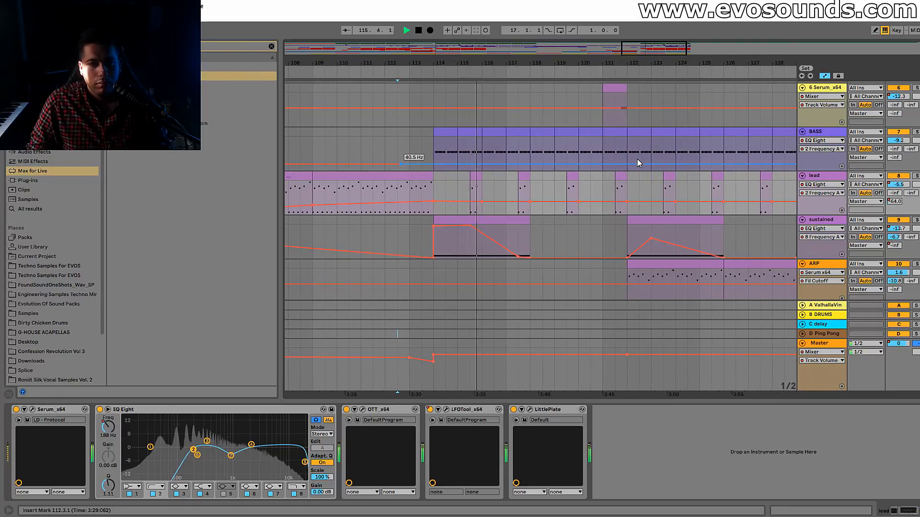
Play the arrangement from bar 97, where the lead enters in the break.
left_click_drag(665, 46, 658, 34)
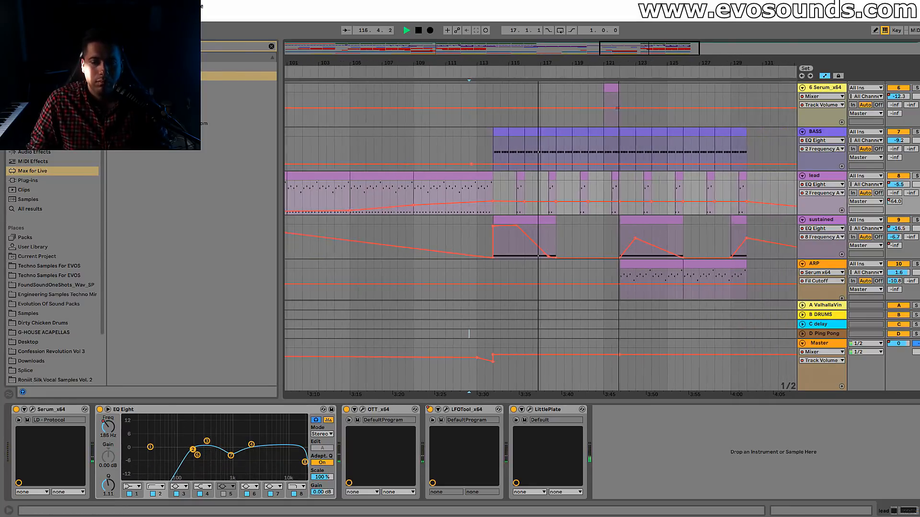
scroll(588, 189, "up", 3)
scroll(591, 197, "down", 6)
scroll(593, 193, "up", 3)
scroll(593, 193, "up", 5)
left_click_drag(630, 48, 592, 28)
scroll(538, 225, "down", 4)
left_click(482, 213)
key("space")
key("space")
scroll(503, 215, "down", 4)
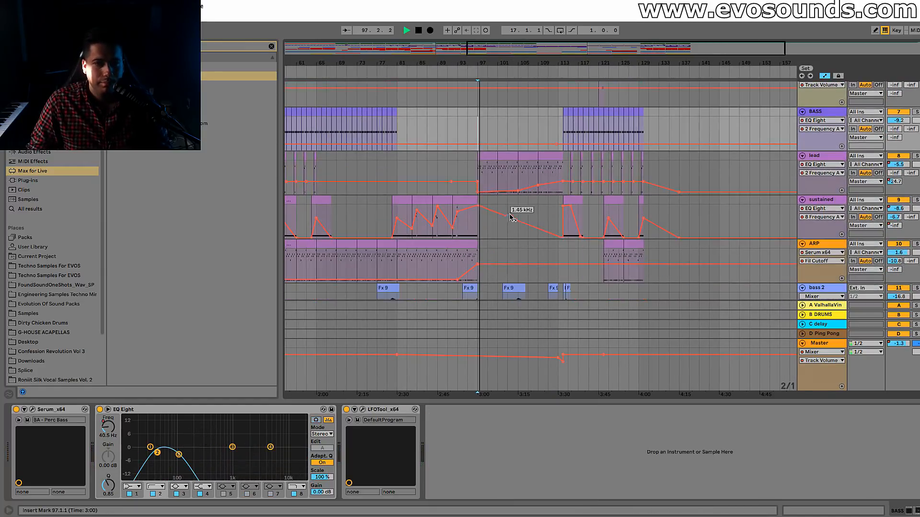
Select the sustained track's clip spanning bars 92 to 97 while the break plays.
scroll(525, 218, "down", 4)
scroll(562, 230, "up", 2)
left_click_drag(579, 48, 565, 61)
scroll(537, 187, "up", 3)
left_click(487, 190)
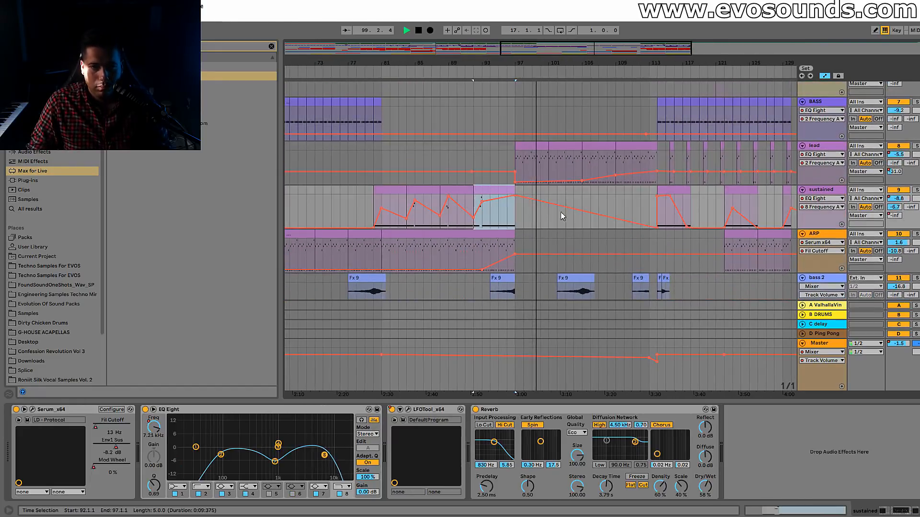
left_click_drag(611, 57, 606, 84)
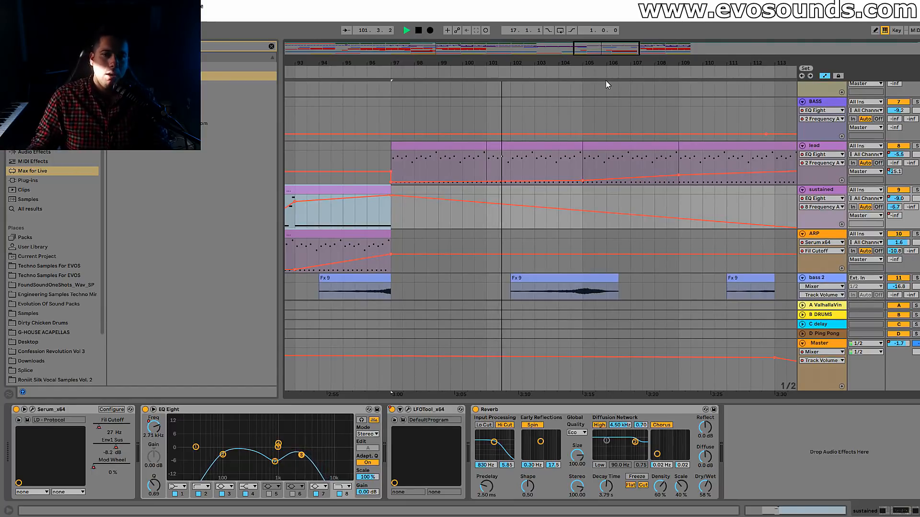
In the lead's Serum, set oscillator B's random phase to 90% and adjust oscillator A's random phase.
left_click(828, 149)
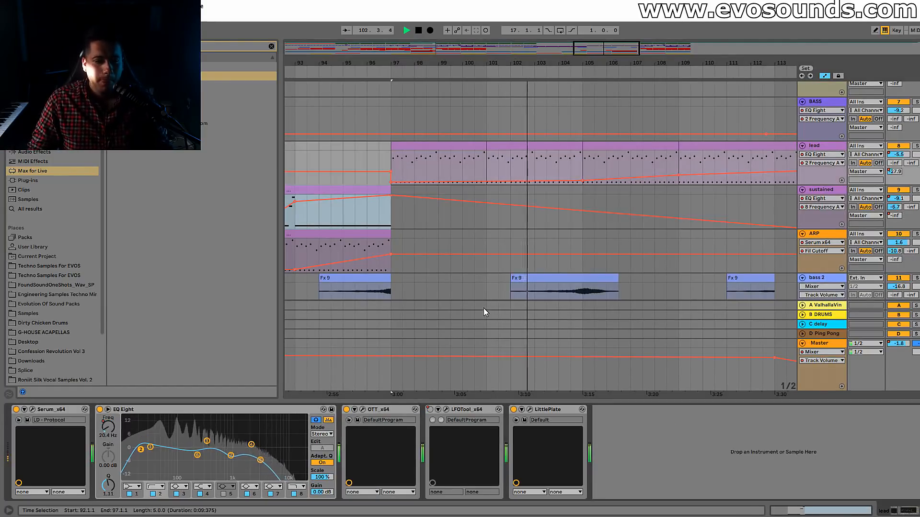
left_click(32, 410)
left_click(202, 306)
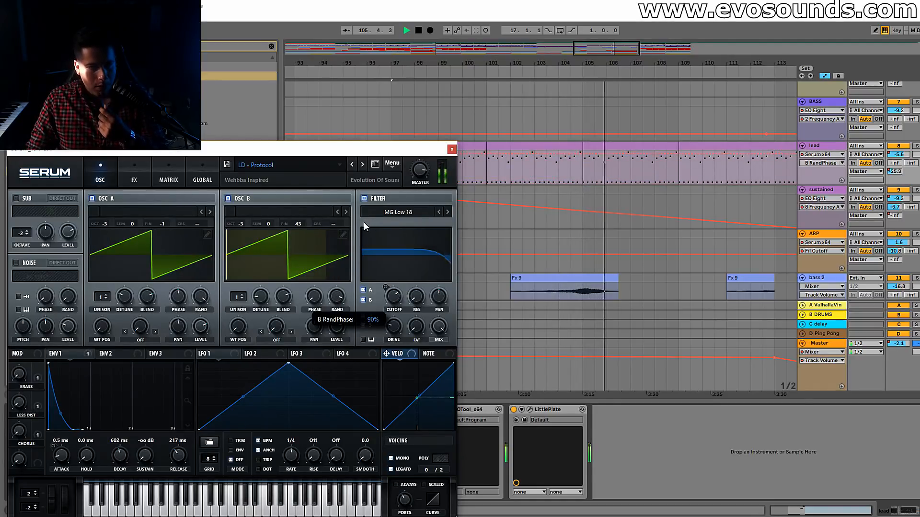
left_click(452, 149)
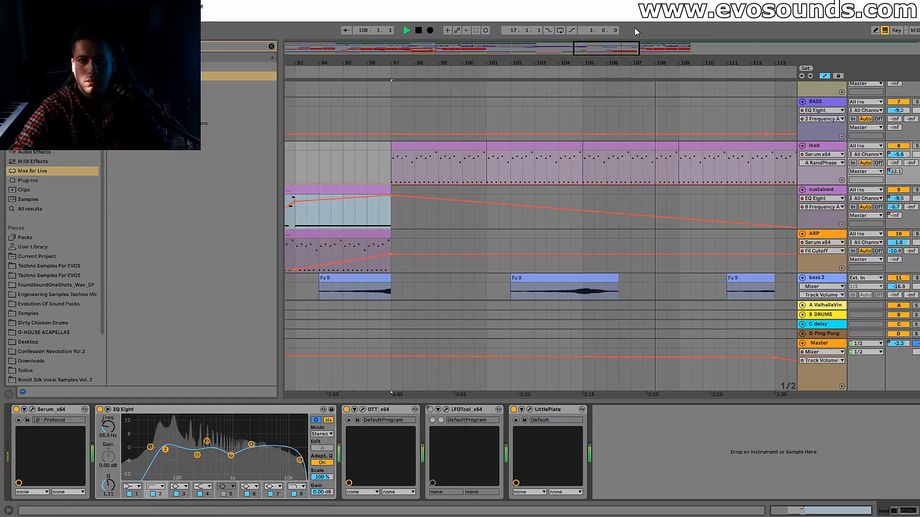
Mute and re-enable the PAD track during the build-up to compare the sound with and without it.
left_click_drag(614, 54, 611, 24)
scroll(630, 126, "down", 3)
scroll(536, 231, "down", 10)
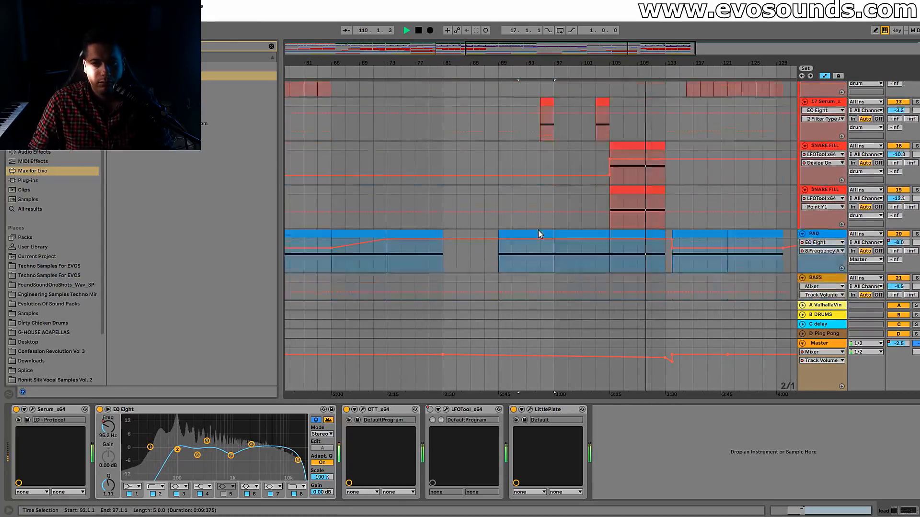
double_click(897, 224)
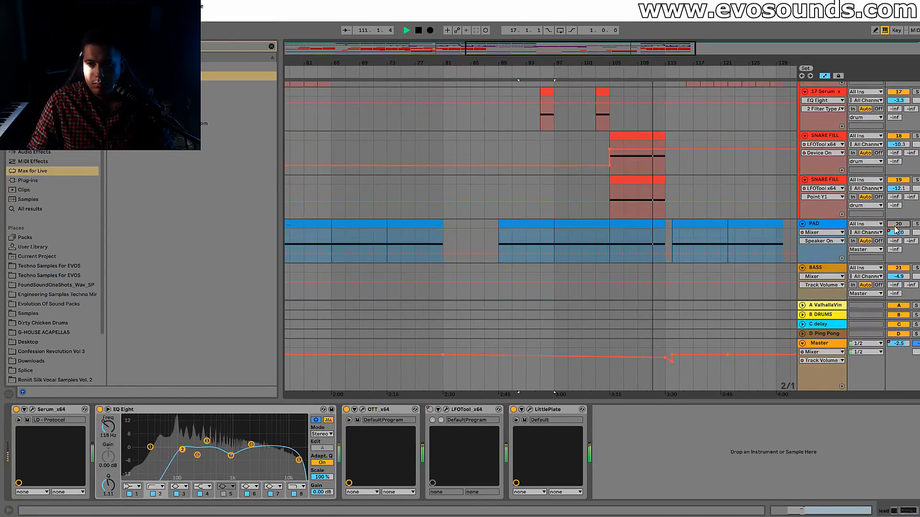
left_click_drag(656, 49, 664, 77)
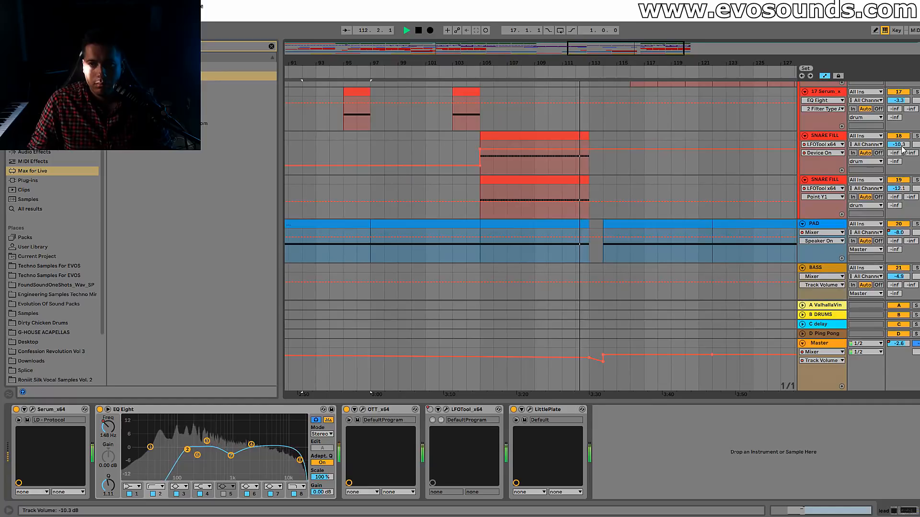
Remove the lead notes between bars 113 and 114 by ending the last lead clip at bar 113, and replay from bar 112.
left_click(798, 158)
scroll(769, 171, "up", 12)
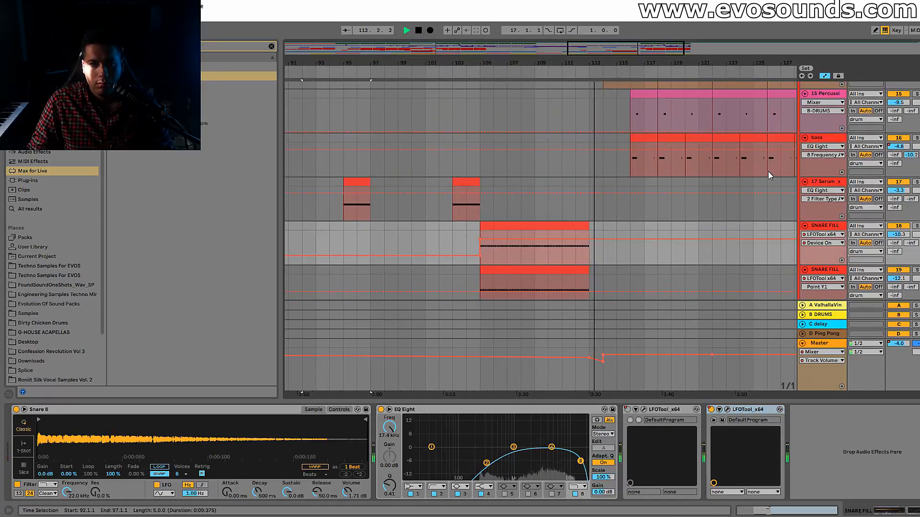
scroll(768, 171, "up", 4)
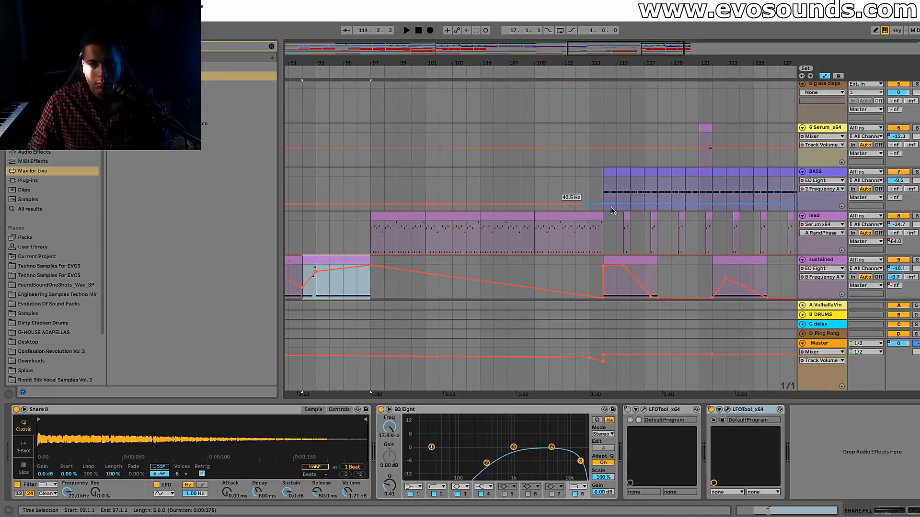
left_click(585, 182)
key("space")
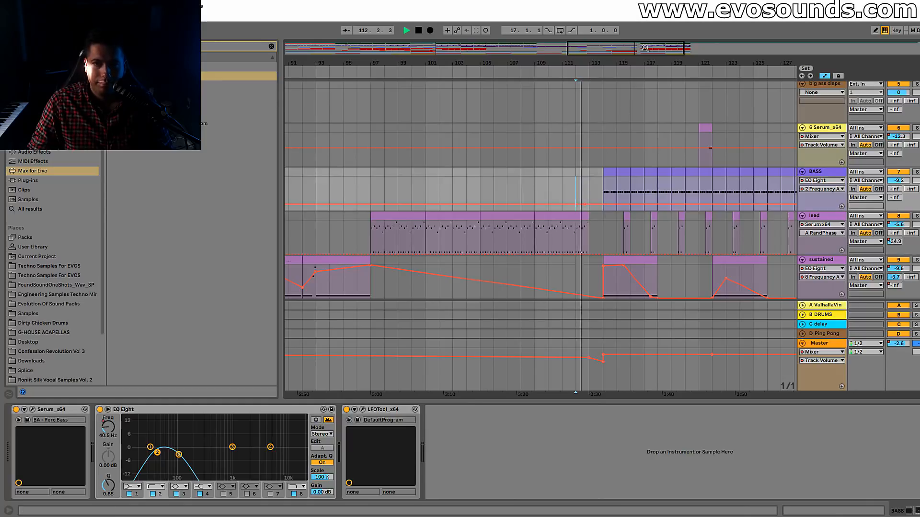
Extend the Fx 9 clip before the drop on the bass 2 track to end at bar 114, and replay from bar 113.
left_click_drag(644, 49, 649, 68)
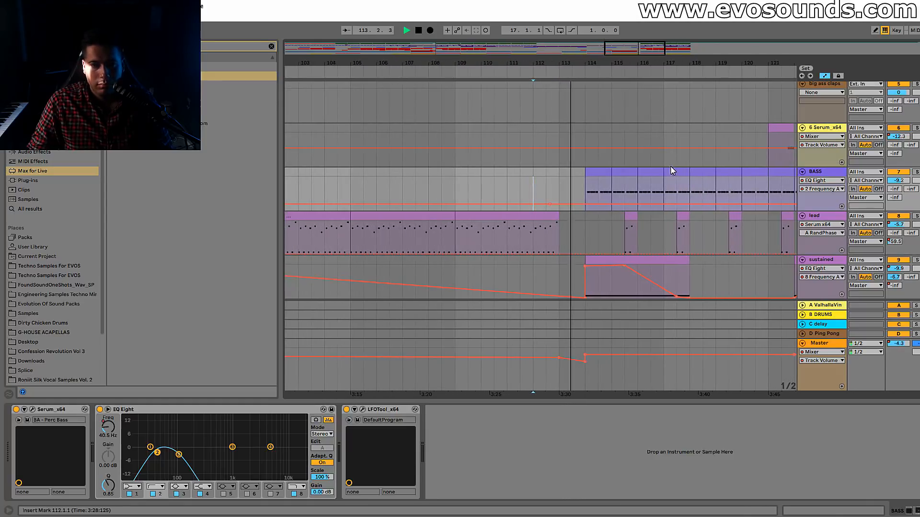
scroll(675, 175, "down", 2)
scroll(674, 175, "down", 3)
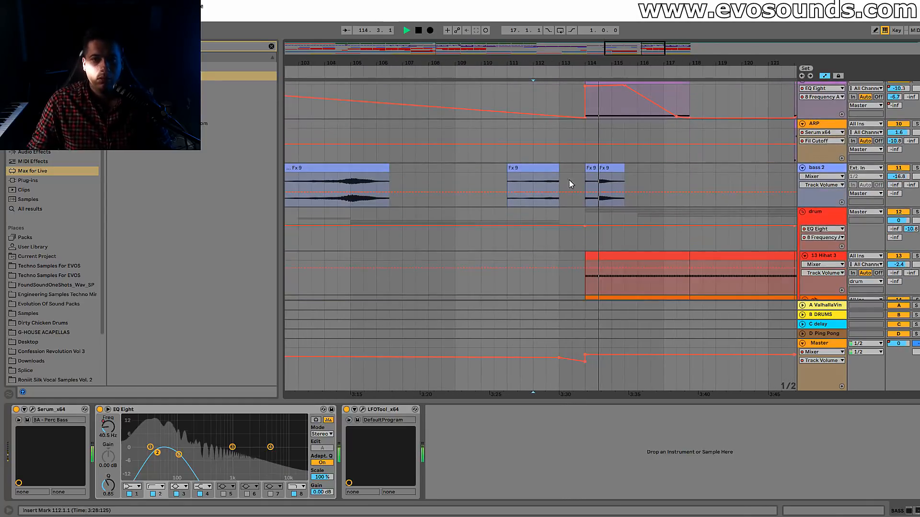
key("space")
left_click(557, 173)
left_click(556, 156)
key("space")
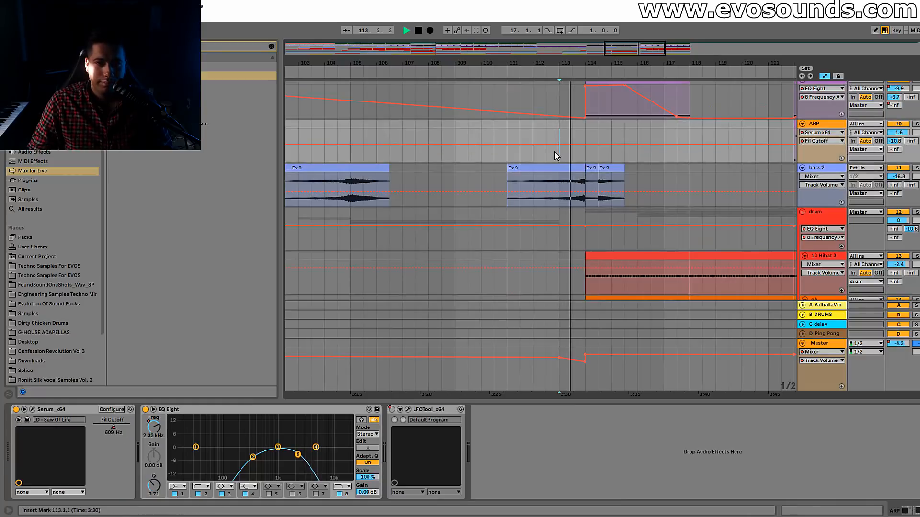
Replay from bar 112.3 and replace the cut Fx 9 pieces around the drop with one full sweep starting at bar 111.
left_click(544, 154)
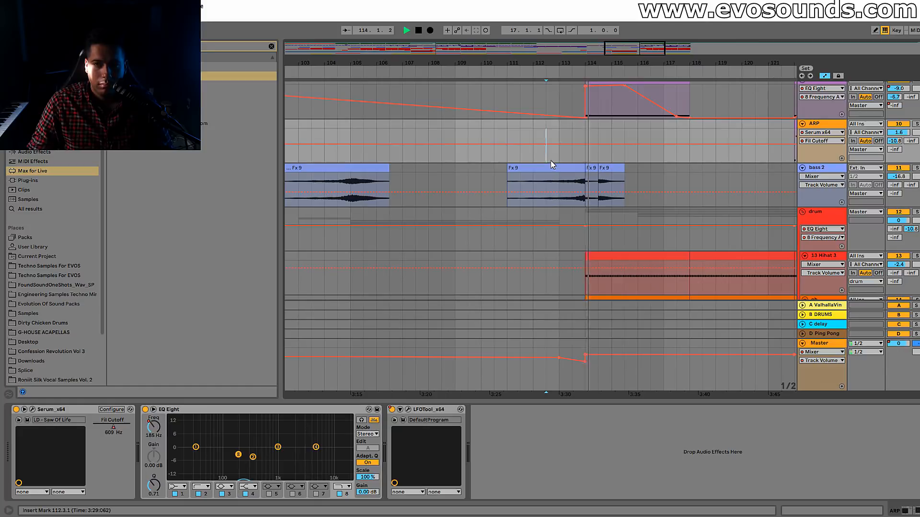
left_click_drag(642, 51, 643, 79)
left_click_drag(519, 171, 593, 177)
left_click(458, 185)
key("space")
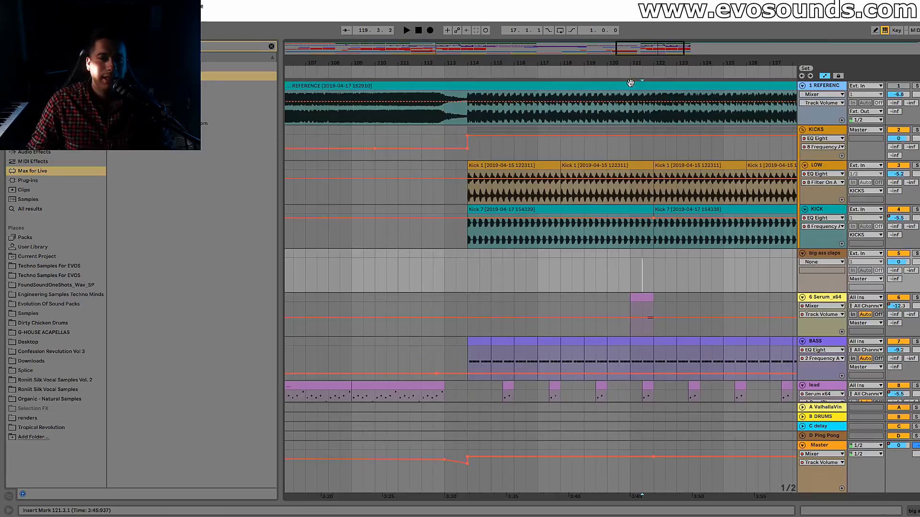
Examine the reference track's waveform around the drop, from the level before bar 113 to its return at bar 114.
left_click_drag(654, 57, 641, 46)
left_click_drag(506, 122, 530, 123)
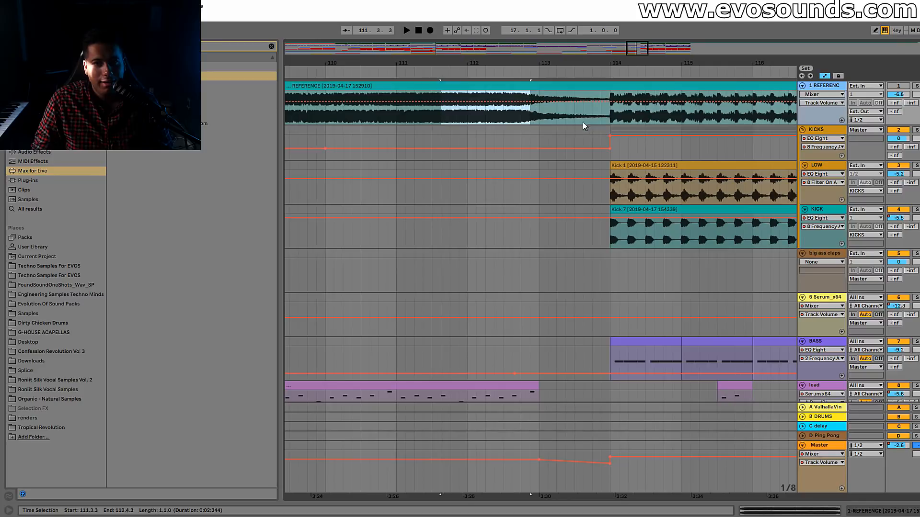
left_click_drag(640, 46, 641, 54)
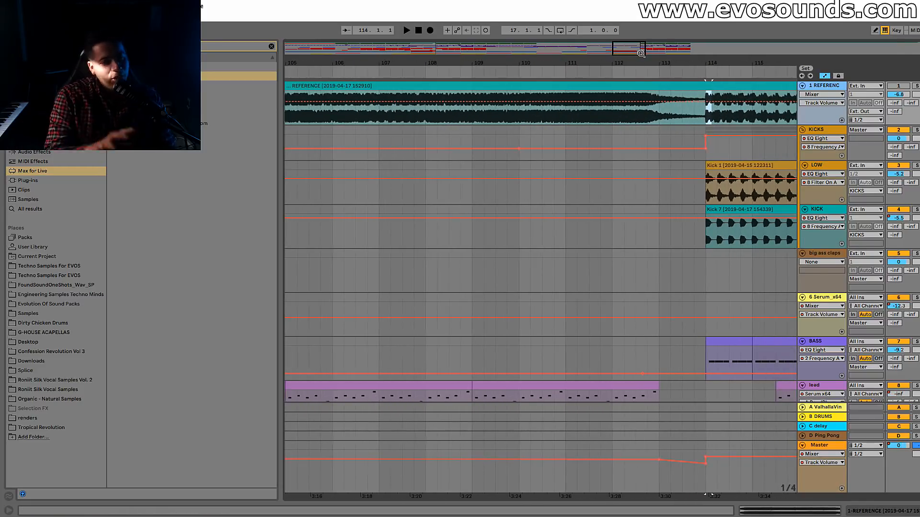
left_click_drag(641, 55, 640, 60)
Play the section from bar 80, where the sustained track's first clip of the build-up begins.
scroll(585, 326, "down", 3)
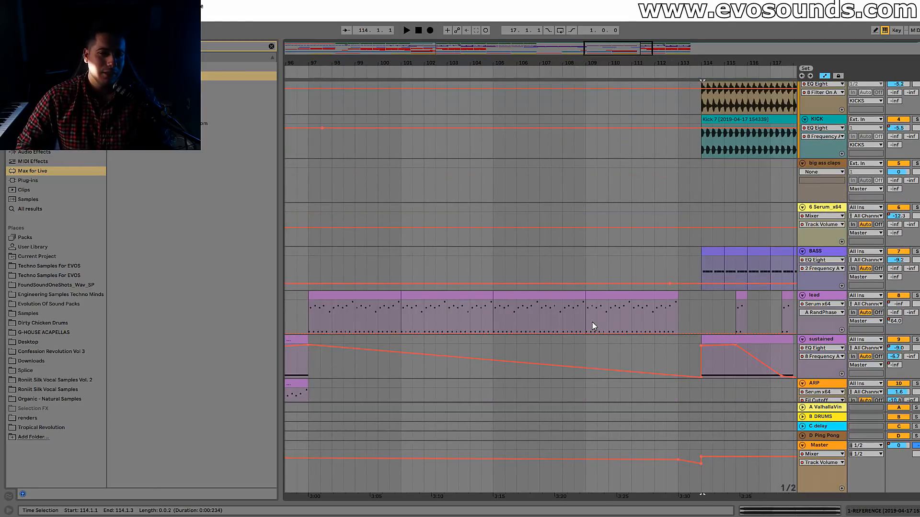
scroll(593, 327, "down", 5)
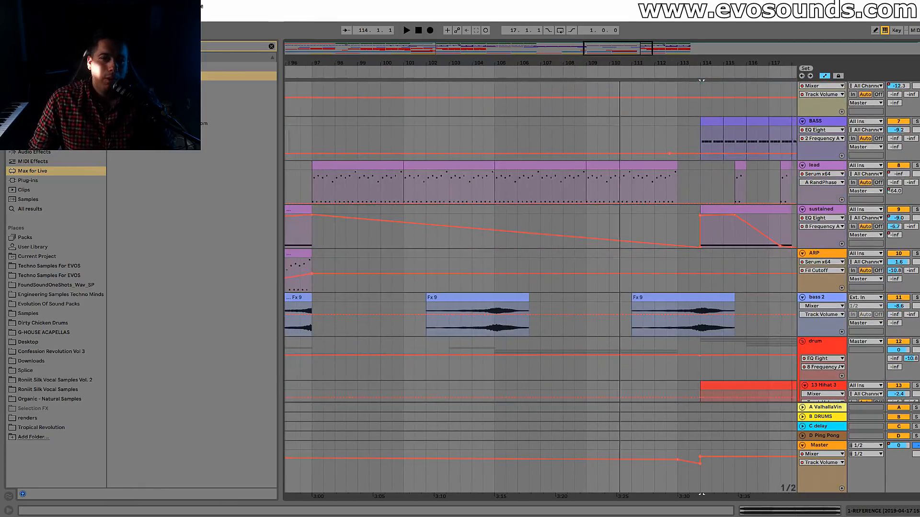
left_click_drag(618, 48, 615, 54)
left_click(435, 210)
left_click(404, 210)
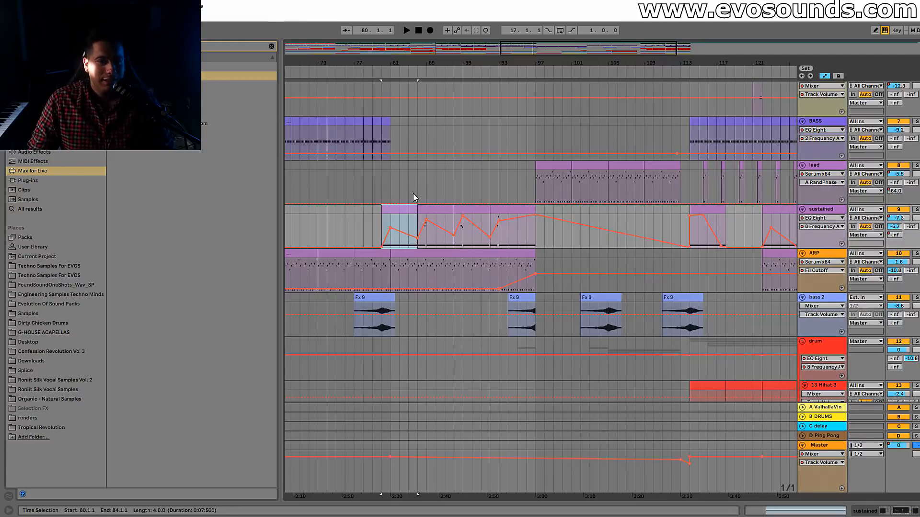
left_click_drag(542, 53, 538, 64)
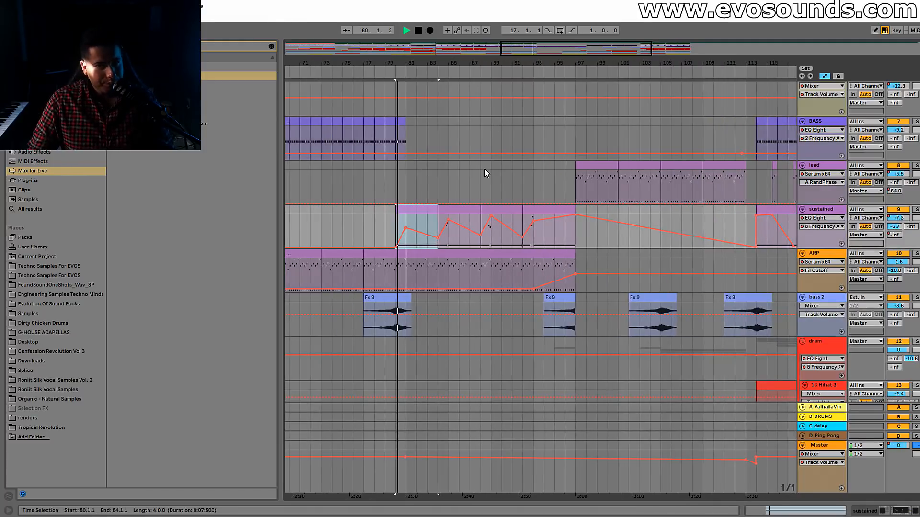
left_click_drag(524, 48, 524, 98)
Open the SPAN analyzer on the Master to examine the spectrum and levels while the sustained section plays.
double_click(476, 208)
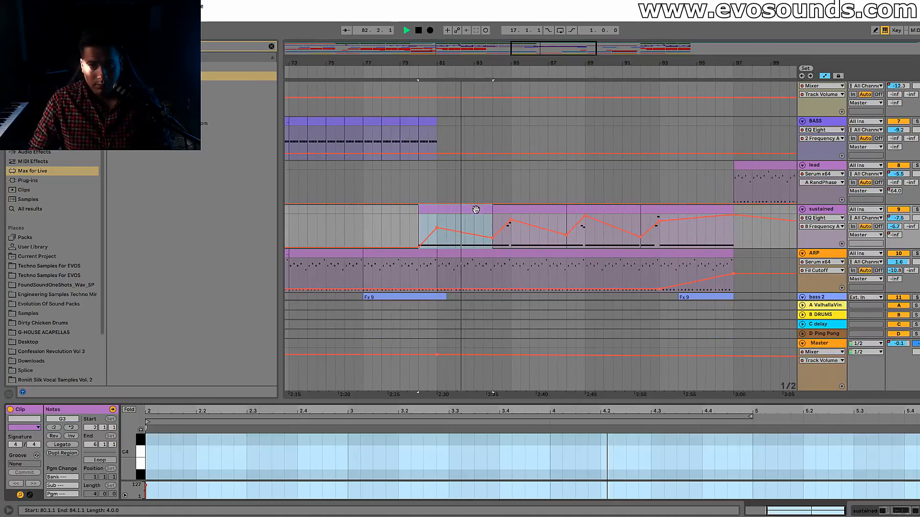
left_click(916, 511)
key("Tab")
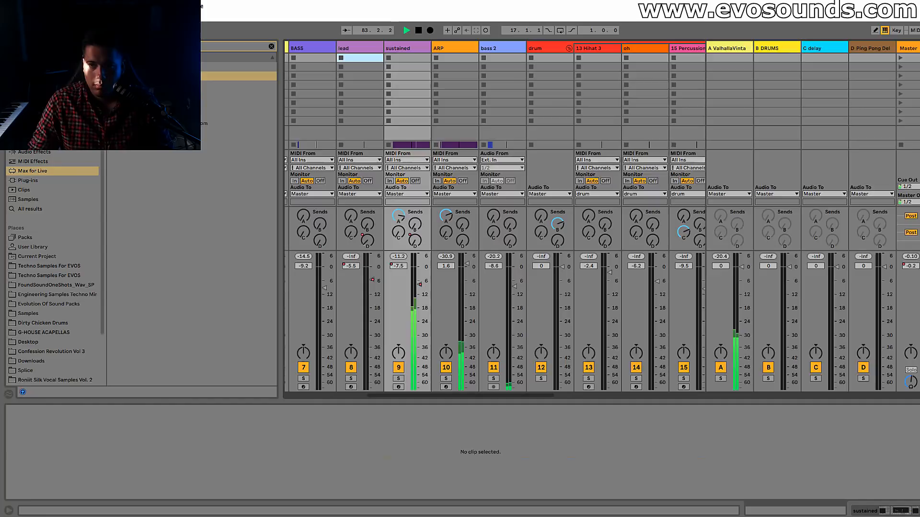
left_click(909, 48)
left_click(575, 410)
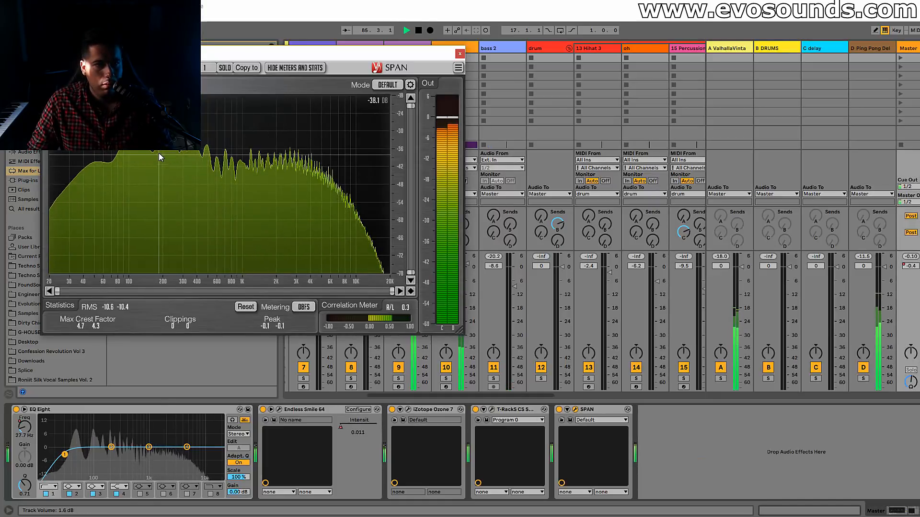
Close the analyzer and lower the sustained track's volume automation point at bar 80 to about -11.6 dB.
left_click(460, 54)
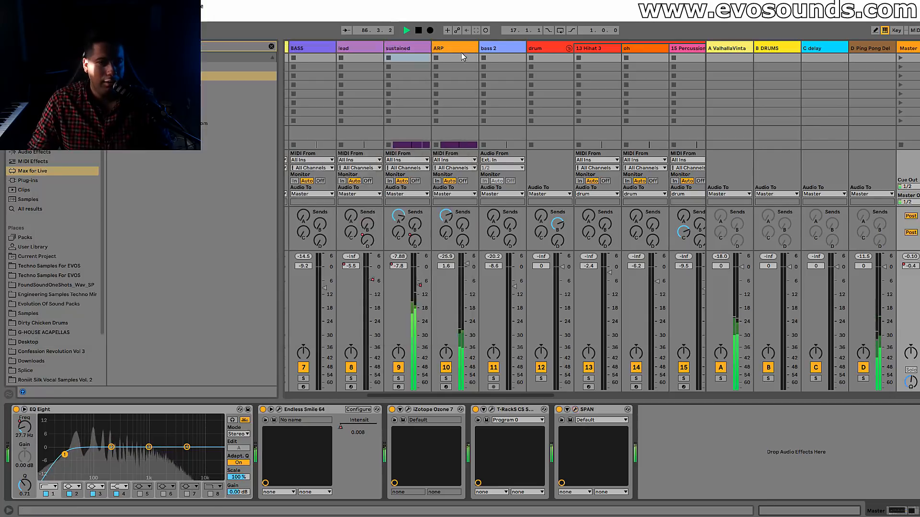
key("Tab")
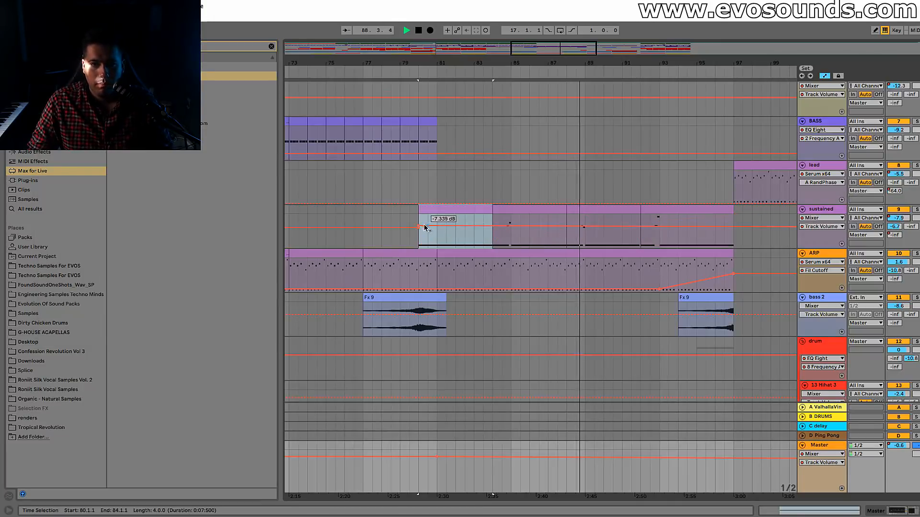
left_click(418, 225)
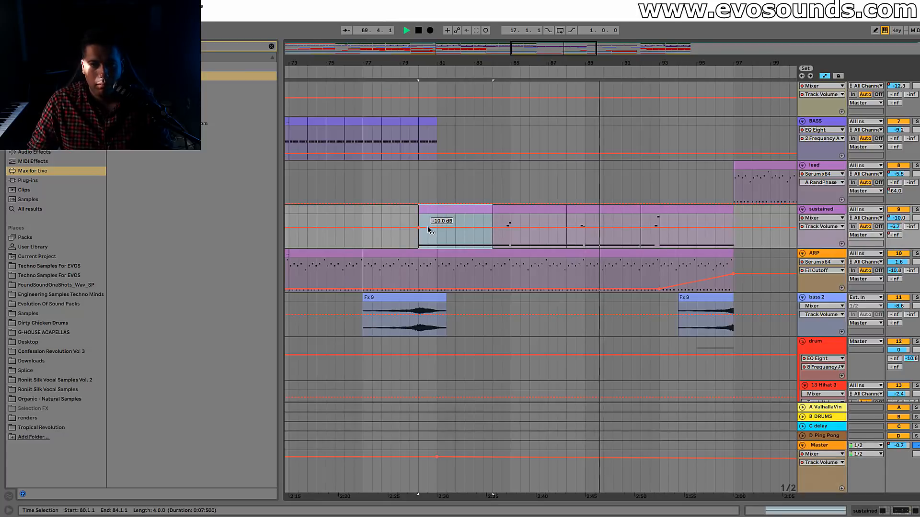
left_click_drag(428, 228, 427, 230)
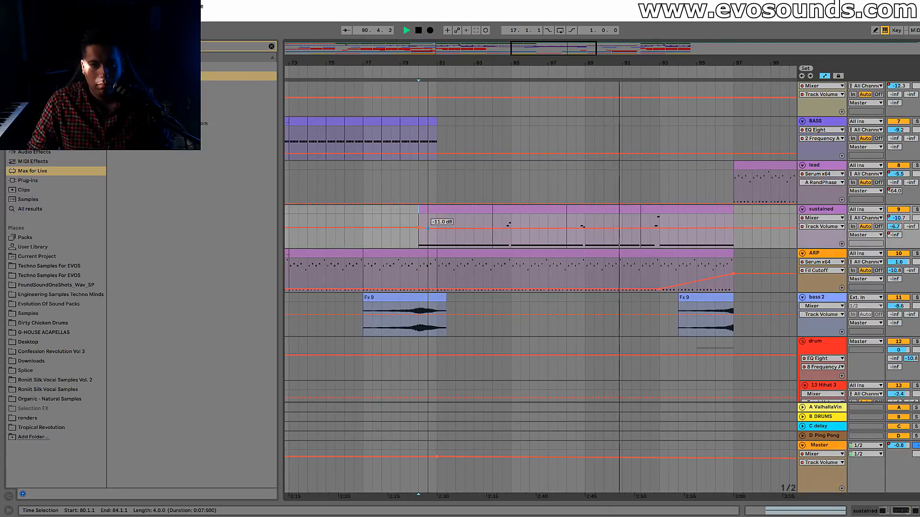
Add the Gullfoss plug-in to the Master chain between Endless Smile 64 and iZotope Ozone 7.
key("Tab")
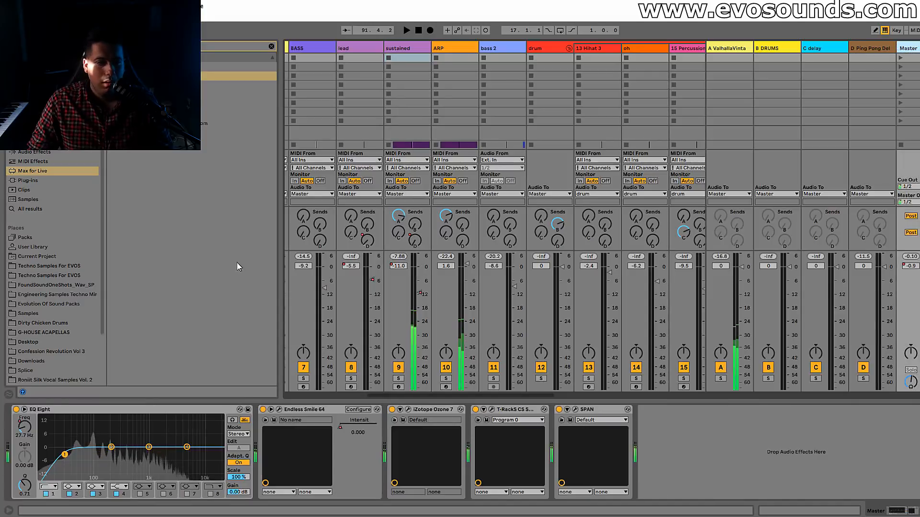
left_click(71, 181)
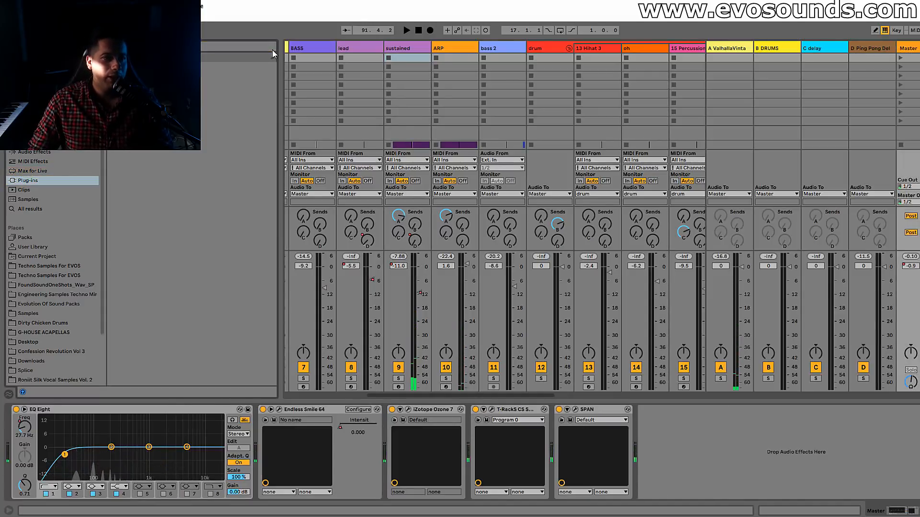
left_click(271, 47)
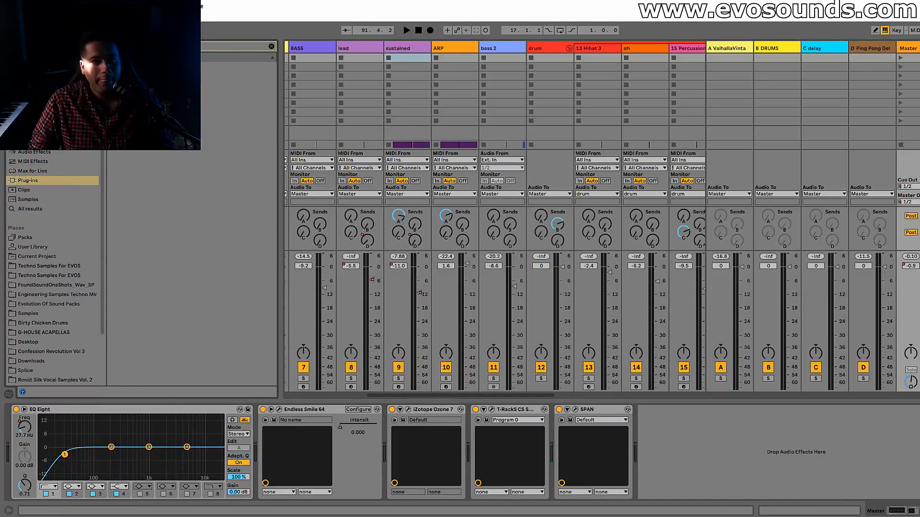
left_click_drag(163, 66, 399, 441)
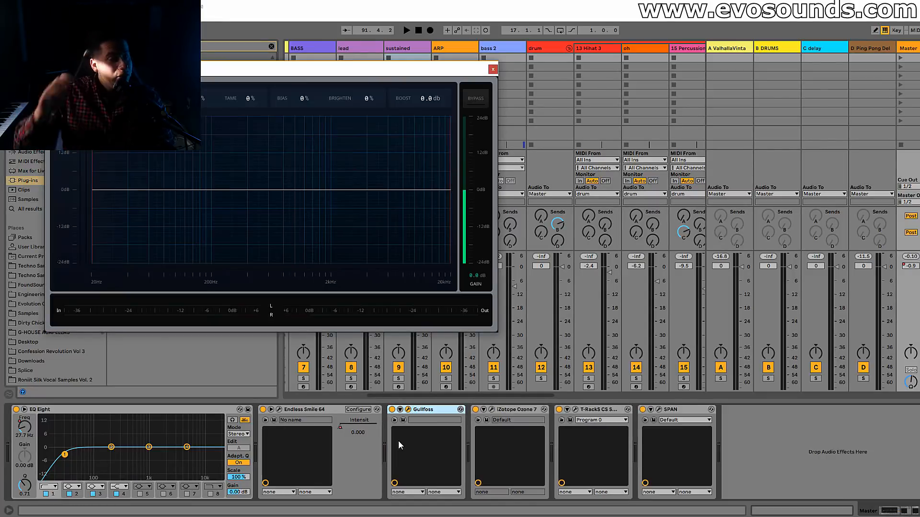
left_click_drag(318, 79, 467, 249)
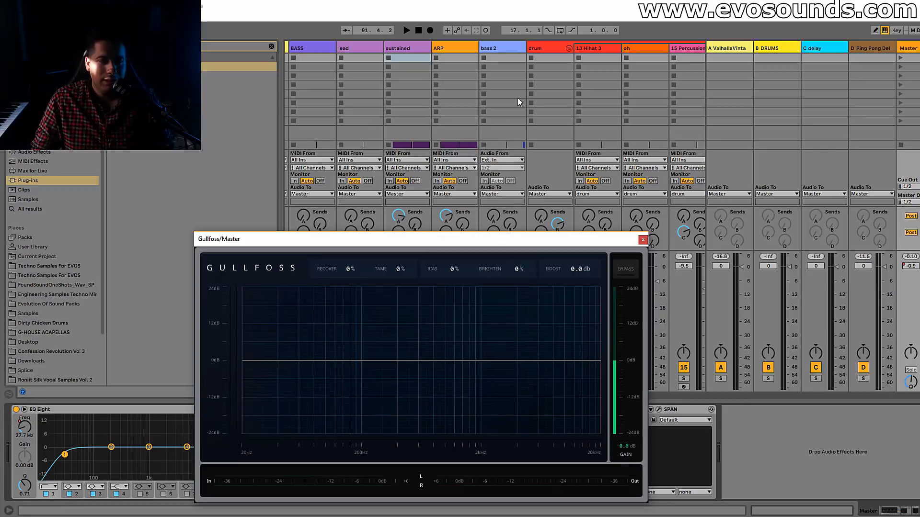
Play the arrangement from bar 79.3 and set Gullfoss's Tame to 47%.
key("Tab")
key("space")
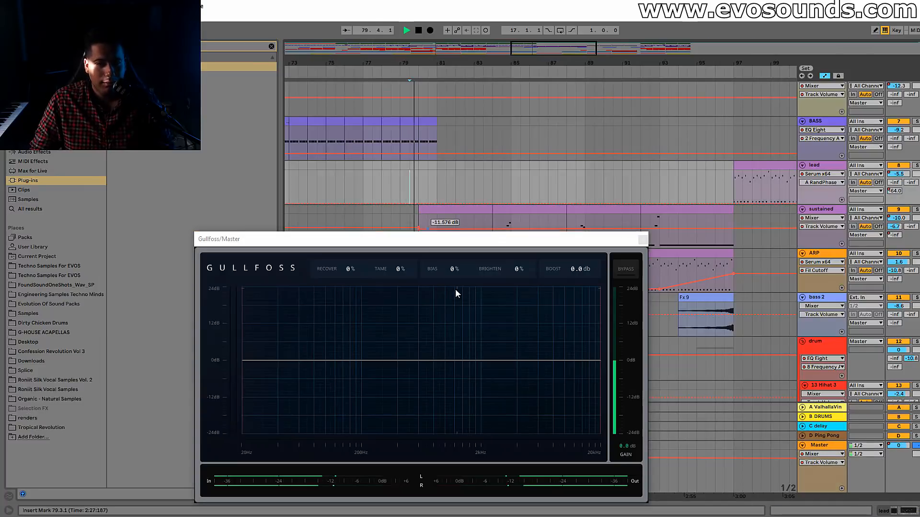
left_click_drag(406, 273, 399, 291)
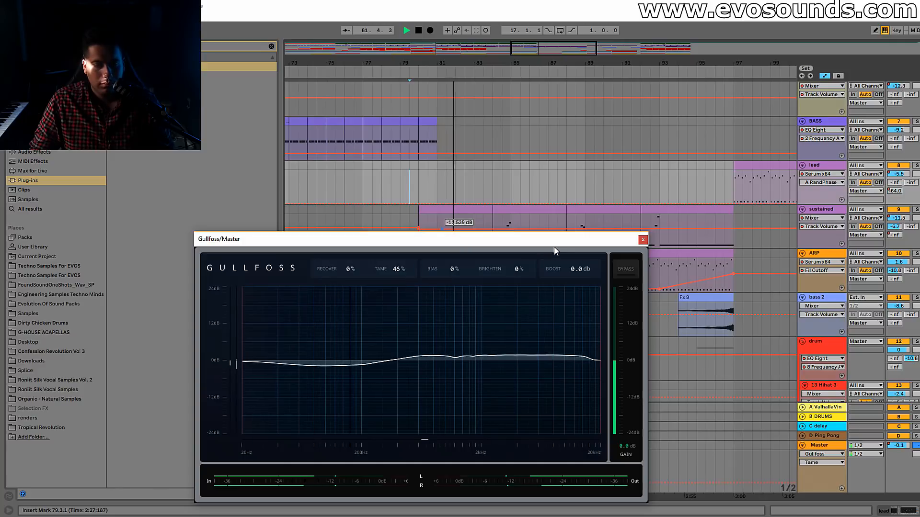
left_click_drag(554, 243, 417, 218)
left_click_drag(259, 244, 284, 242)
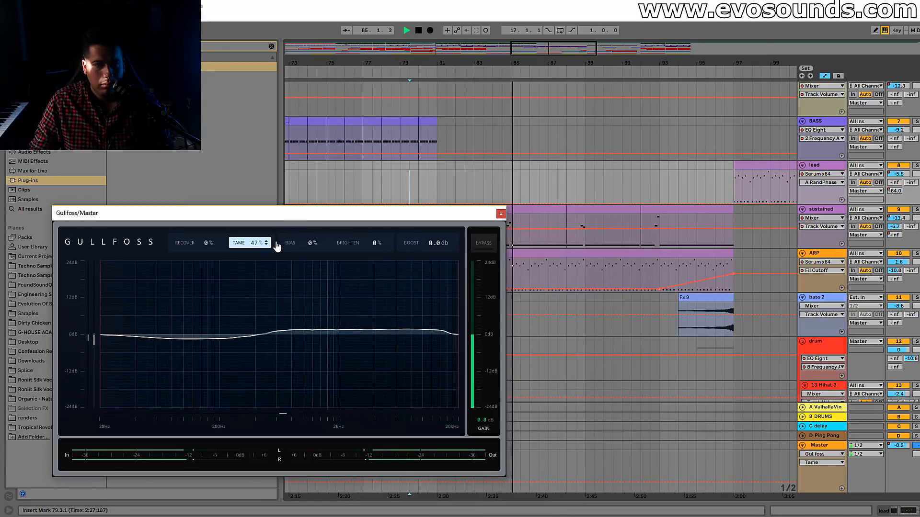
Compare the sustained section with and without Gullfoss by toggling its bypass during playback, leaving it active.
left_click(485, 243)
left_click(485, 243)
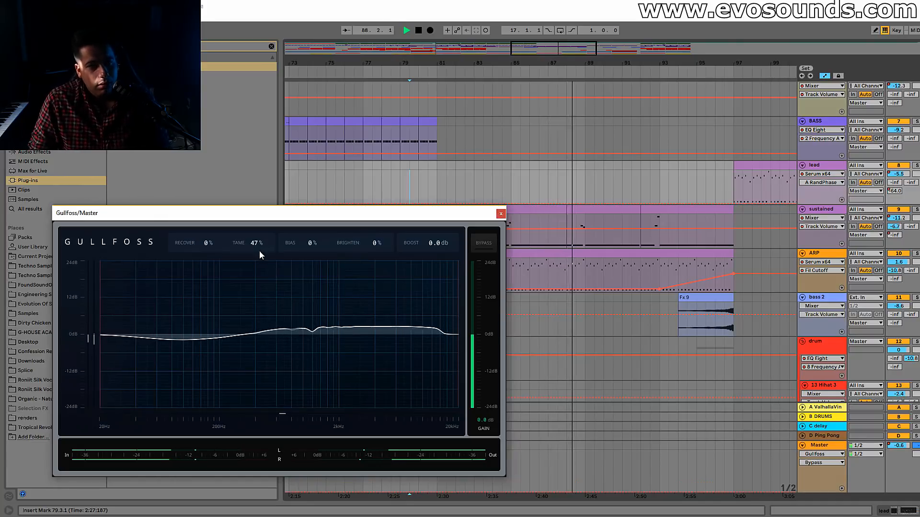
left_click(482, 248)
left_click(482, 248)
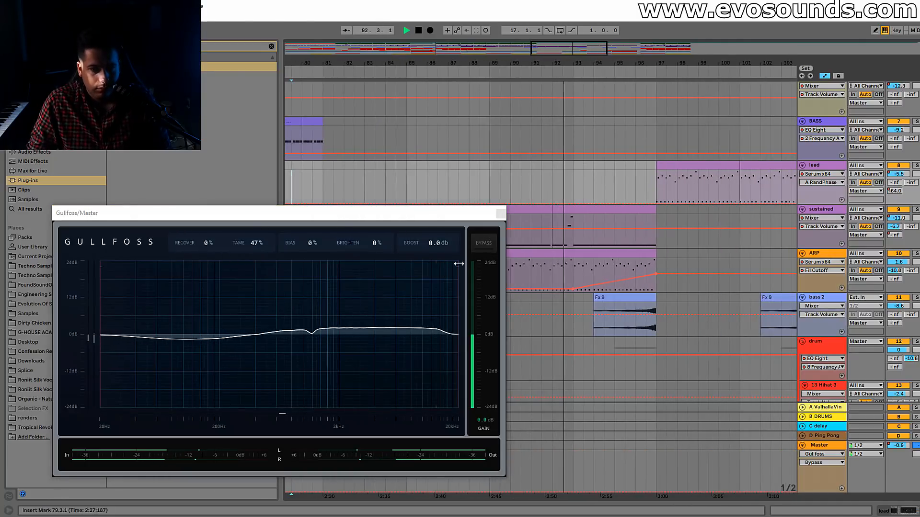
left_click(482, 248)
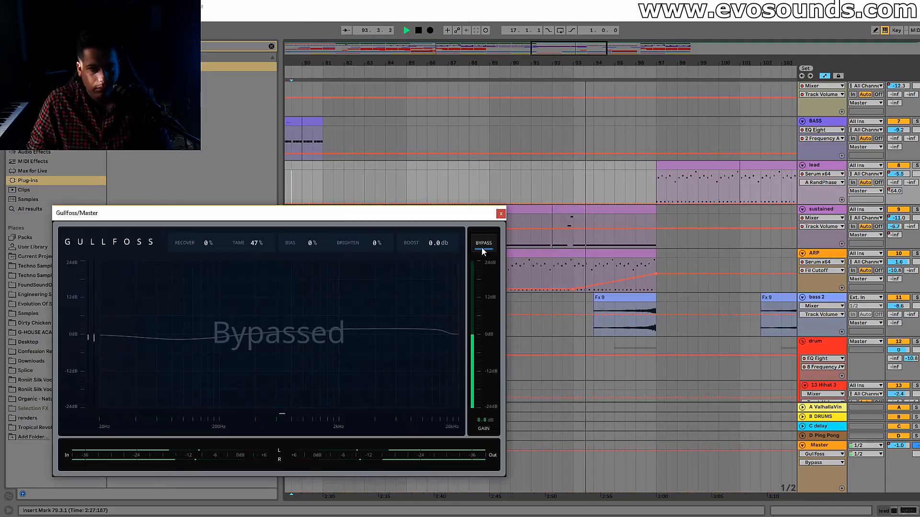
left_click(482, 248)
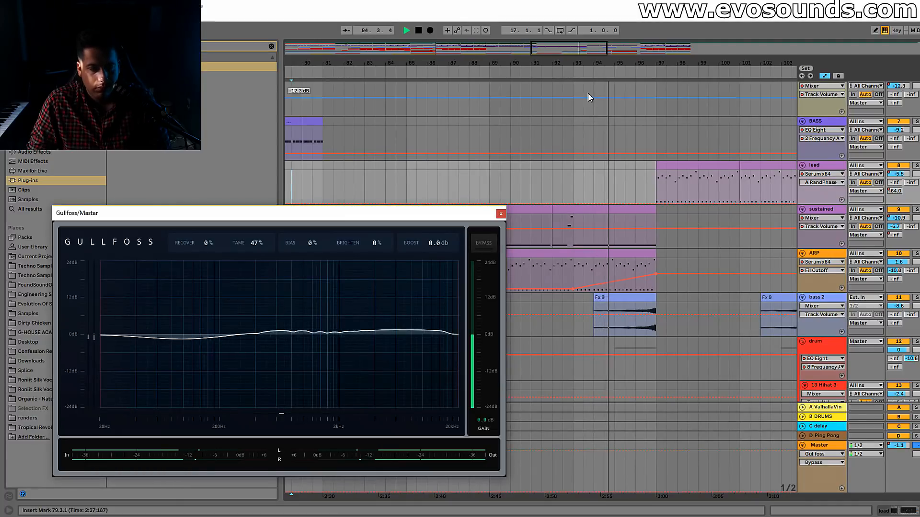
Set the ARP track's volume to -0.7 dB.
left_click_drag(898, 262, 898, 272)
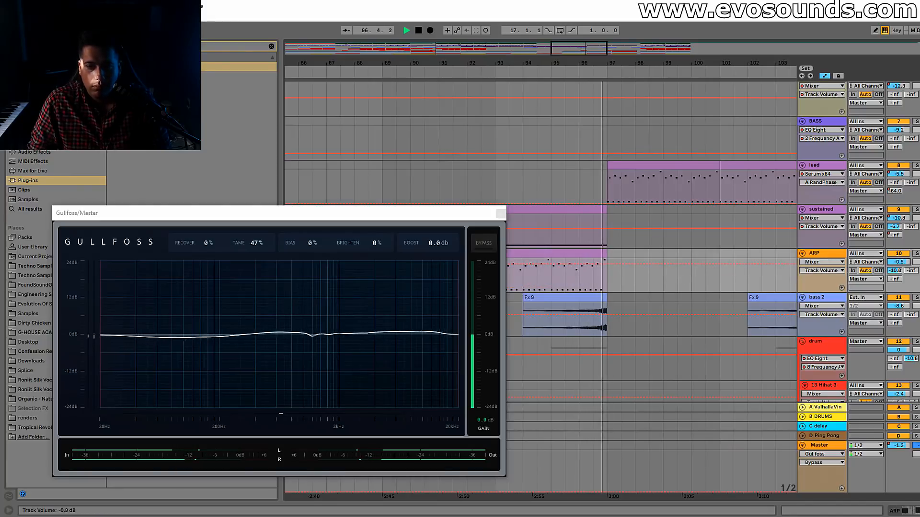
left_click_drag(335, 213, 414, 91)
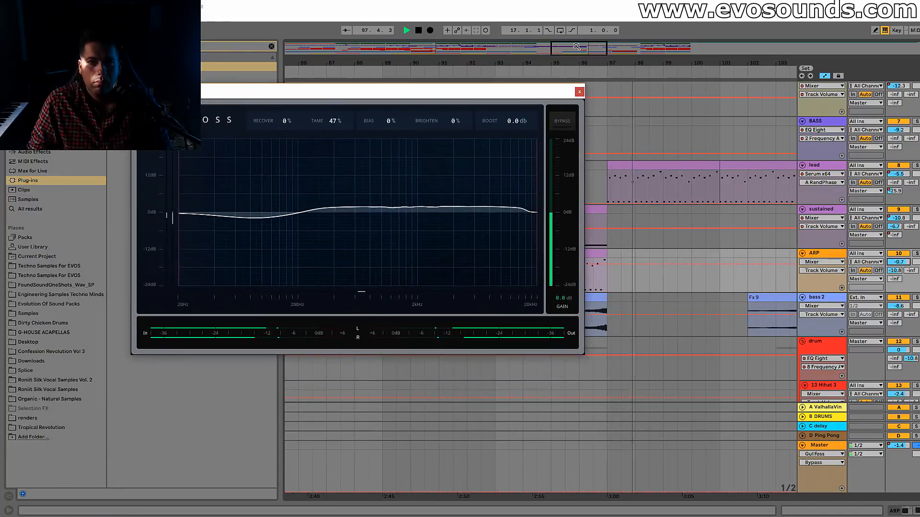
left_click_drag(577, 46, 579, 43)
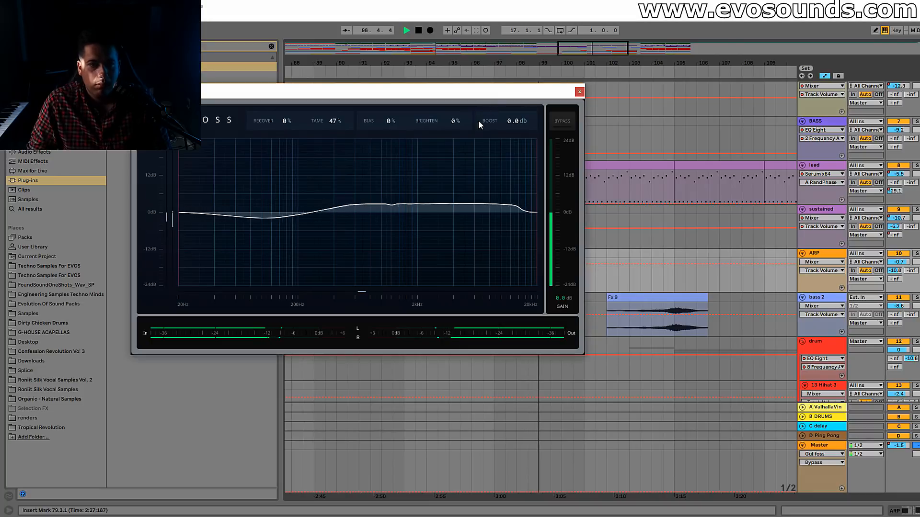
Compare the lead section with Gullfoss bypassed and active, then close the plug-in window.
left_click_drag(498, 96, 459, 163)
left_click(522, 188)
left_click(522, 189)
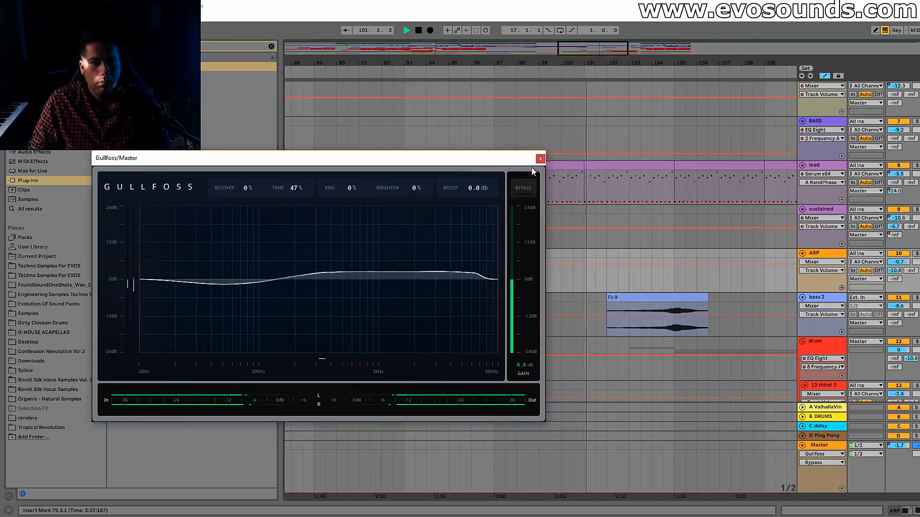
left_click(522, 188)
left_click(540, 158)
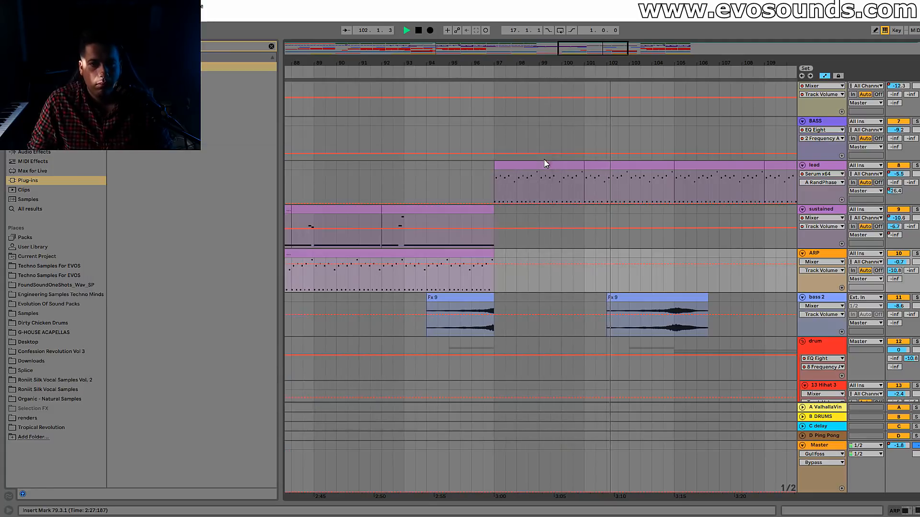
Adjust the Env 1 modulation amount on the filter cutoff in the lead track's Serum, then close the synth.
double_click(815, 165)
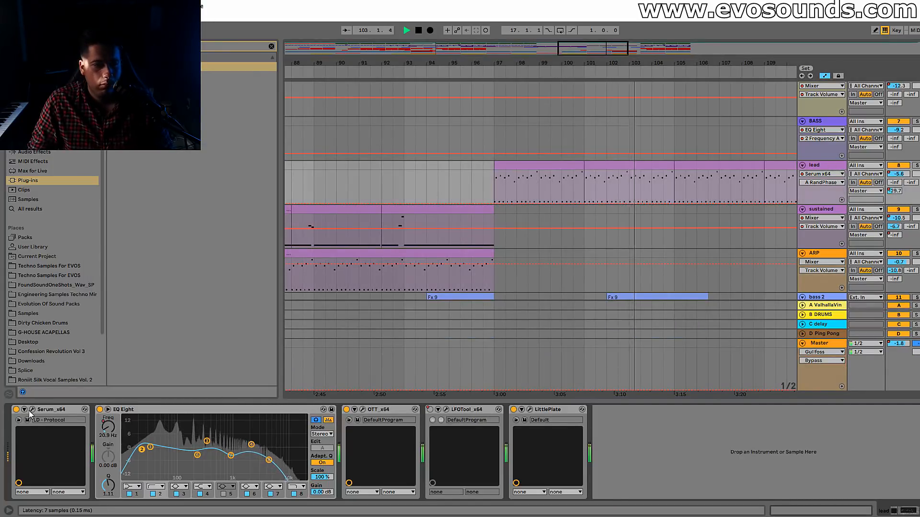
left_click(86, 410)
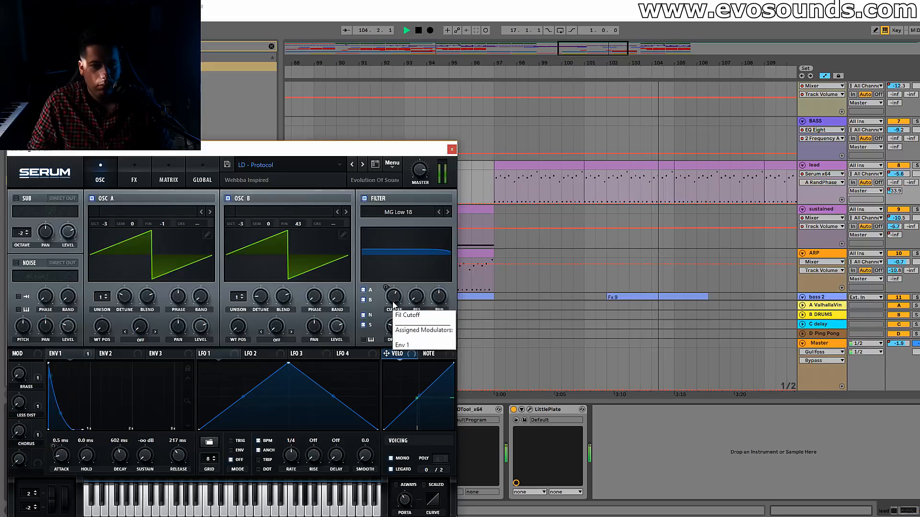
left_click_drag(385, 289, 384, 292)
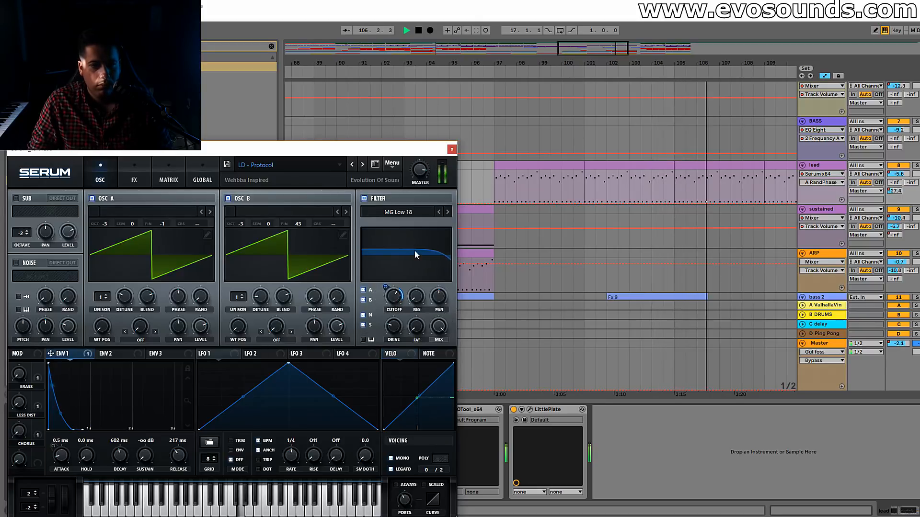
left_click(452, 149)
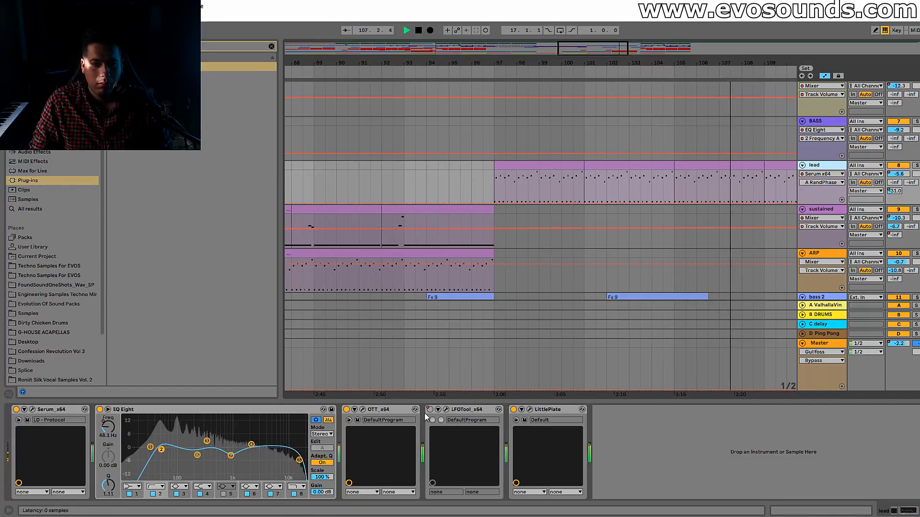
Toggle the Gullfoss device on the Master while the lead plays, then return to the arrangement.
key("Tab")
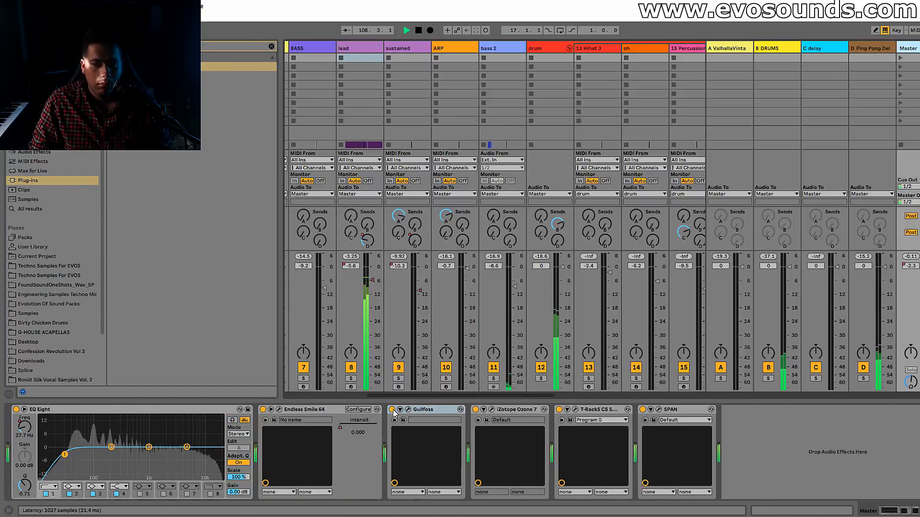
left_click(392, 410)
key("Tab")
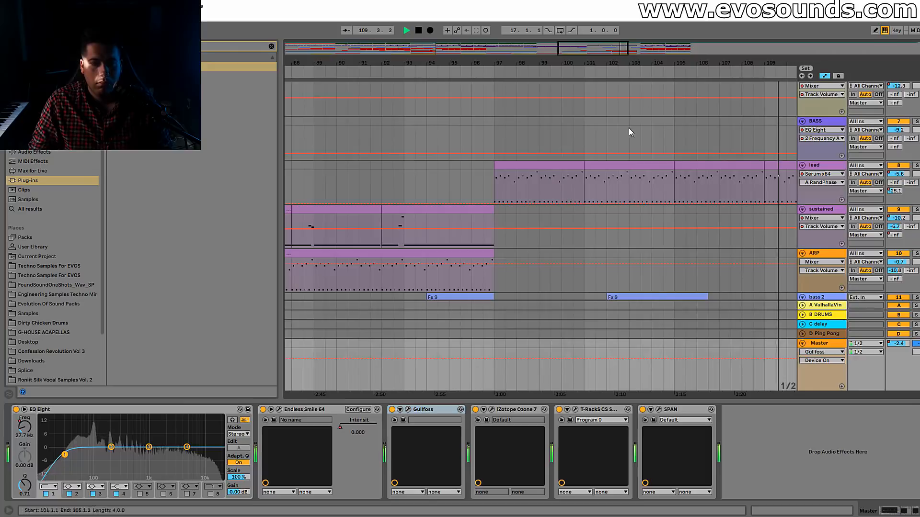
Show the Master's track volume automation and check its dip between bars 113 and 114.
left_click_drag(618, 55, 666, 58)
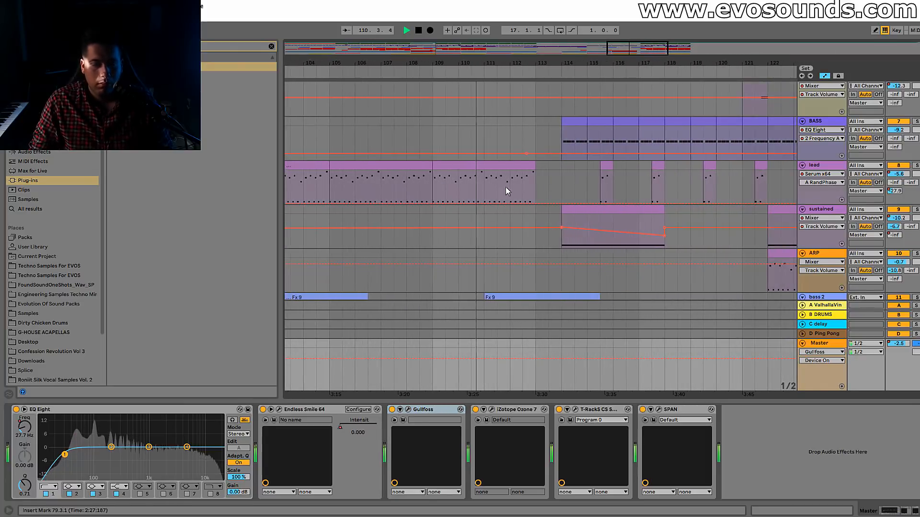
scroll(602, 248, "down", 3)
left_click(551, 358)
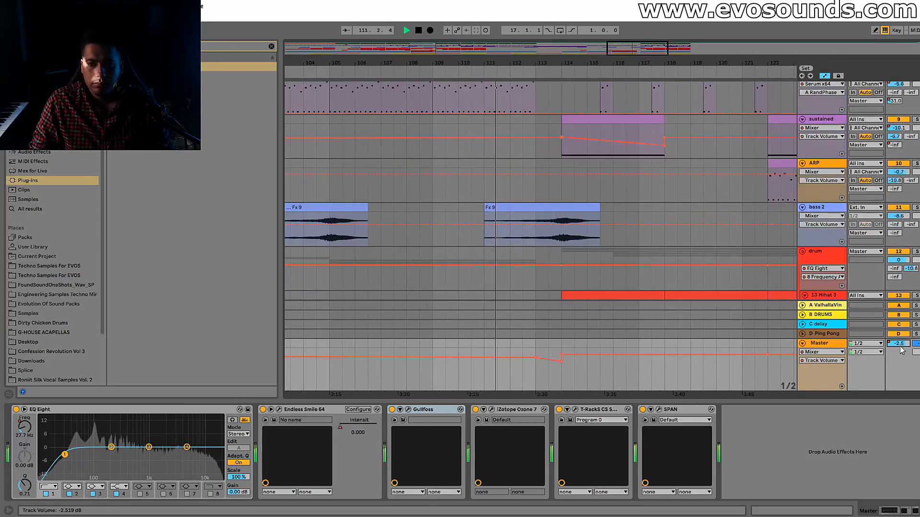
left_click(535, 358)
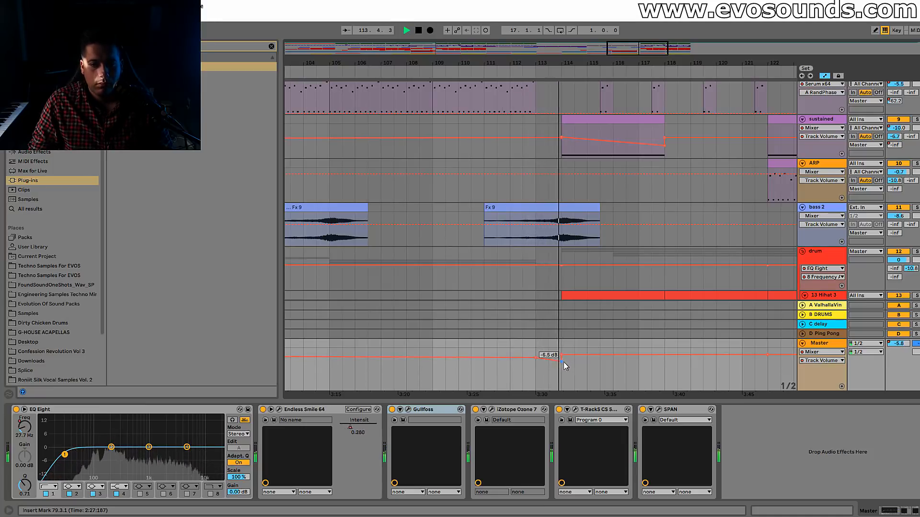
Compare the second drop with the Master's Gullfoss device switched off and on.
scroll(583, 202, "up", 3)
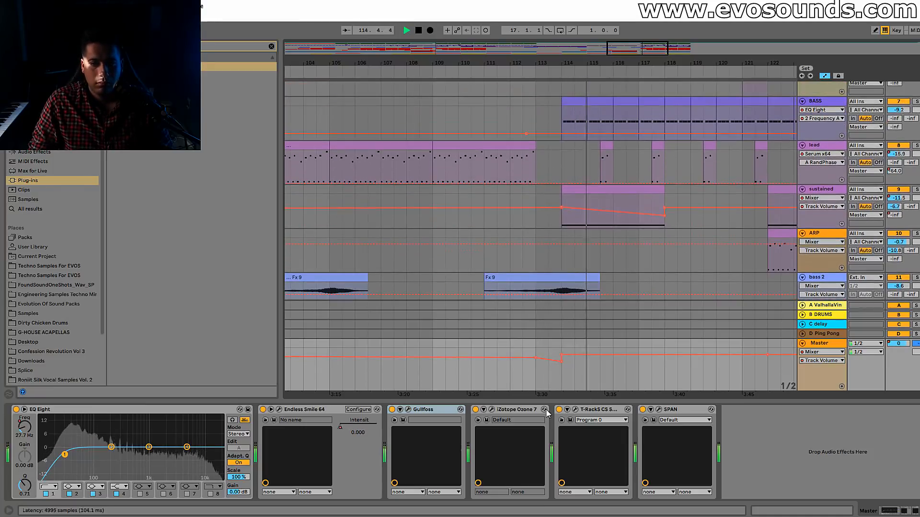
left_click(392, 410)
left_click(393, 410)
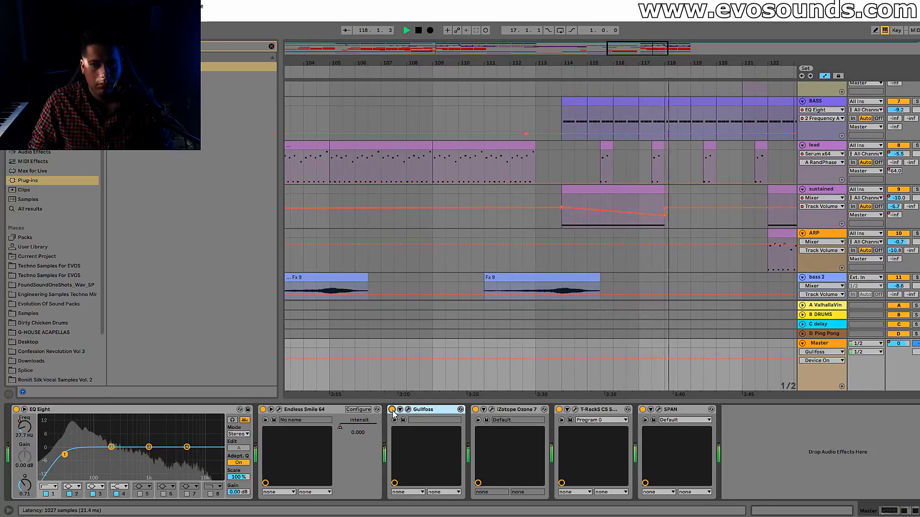
Play the build-up again from bar 81.
left_click(554, 216)
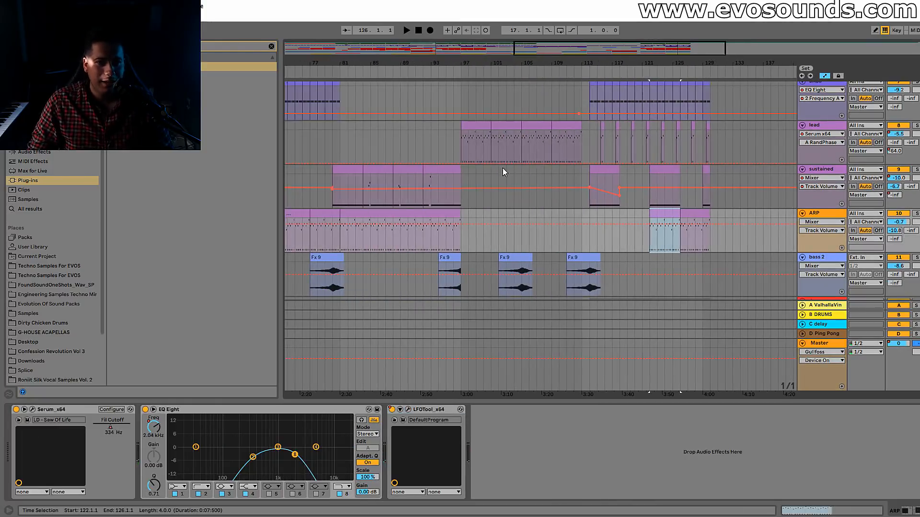
left_click(439, 157)
left_click(344, 146)
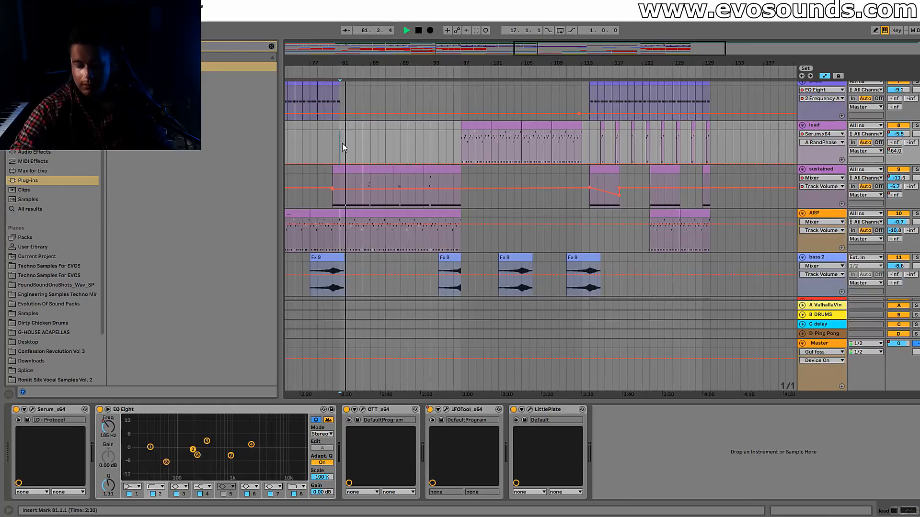
left_click_drag(531, 49, 532, 55)
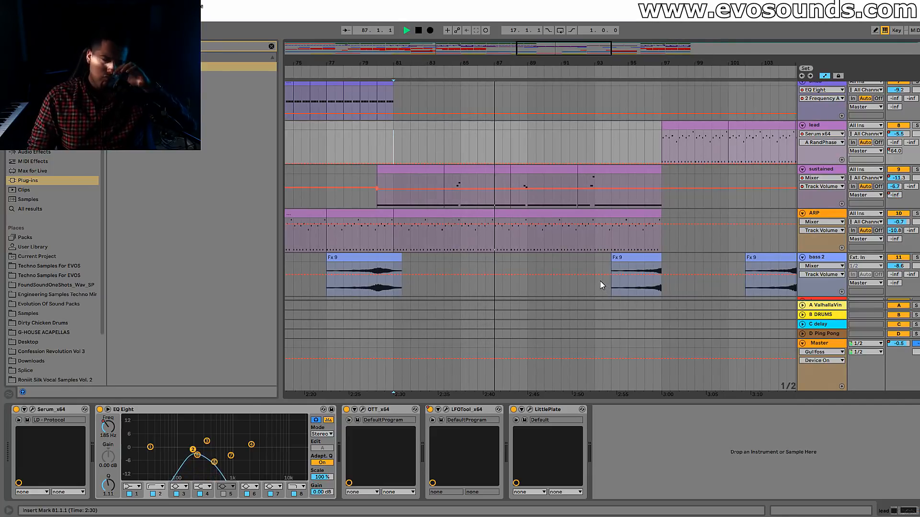
Show the sustained track's EQ Eight band 8 frequency automation and lower its breakpoints slightly at bars 93 and 97.
left_click_drag(574, 48, 590, 101)
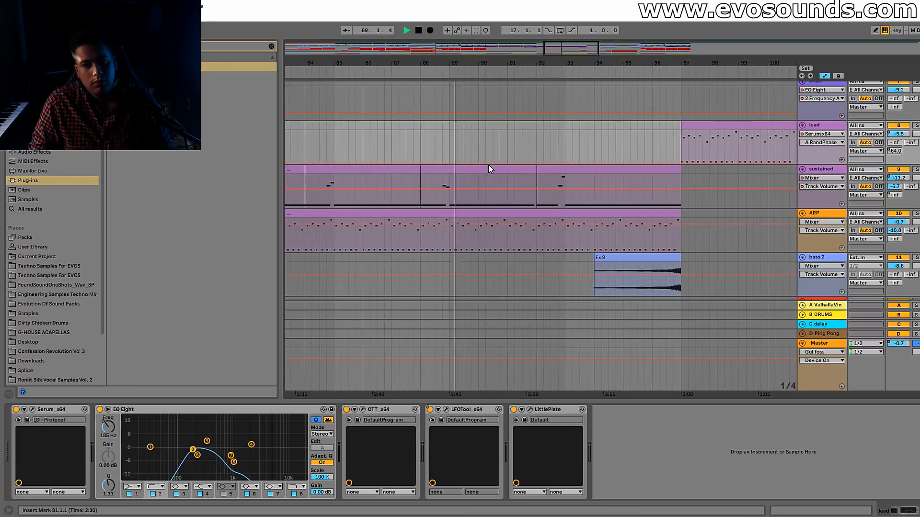
left_click(830, 170)
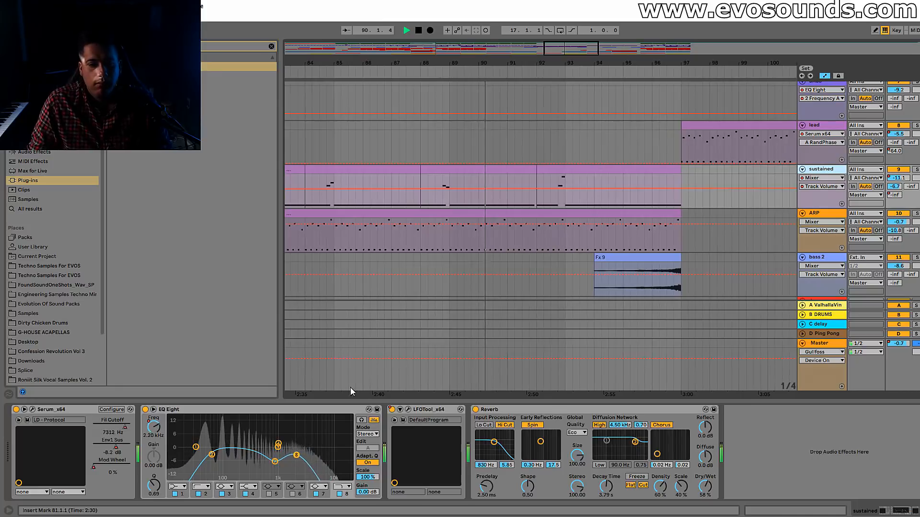
left_click(155, 431)
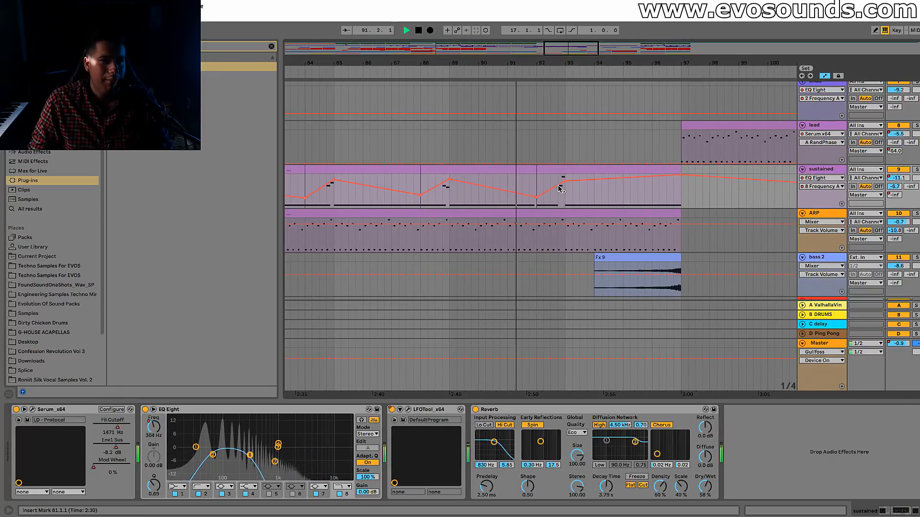
left_click_drag(564, 182, 564, 183)
left_click_drag(681, 176, 681, 179)
Check the portamento time in the sustained track's Serum, then close the plug-in.
left_click_drag(460, 63, 560, 59)
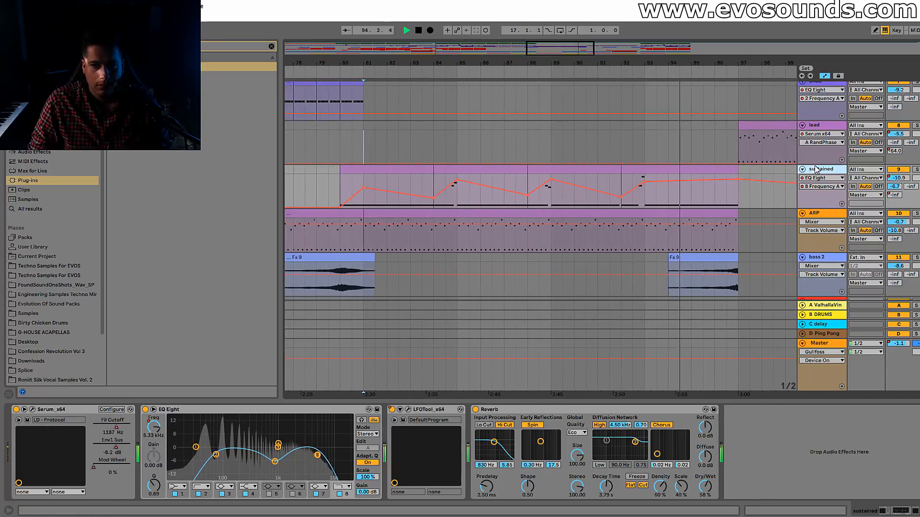
left_click(32, 410)
left_click(420, 470)
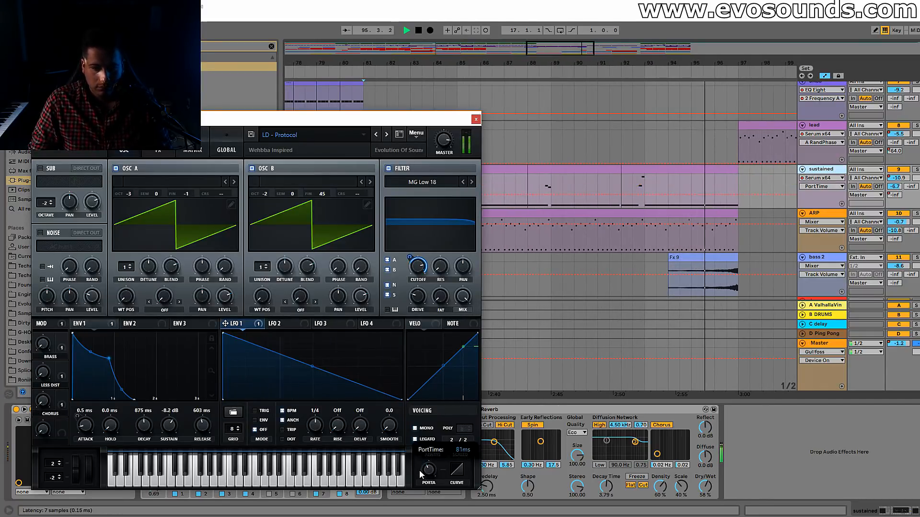
left_click(475, 119)
Show the Master's track volume automation and ramp it up gradually from bar 97 to -1.0 dB near bar 99 while playing from bar 96.3.
left_click_drag(573, 50, 610, 51)
scroll(655, 261, "down", 4)
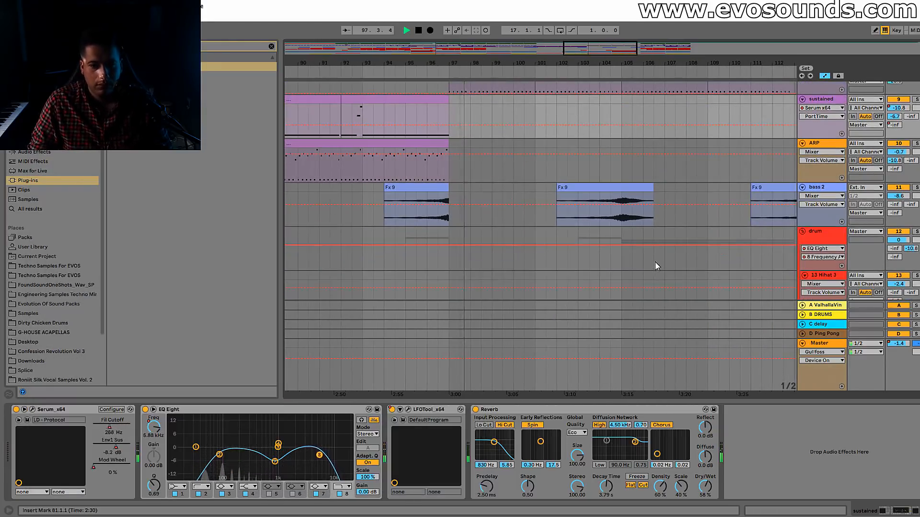
left_click(820, 343)
left_click(898, 343)
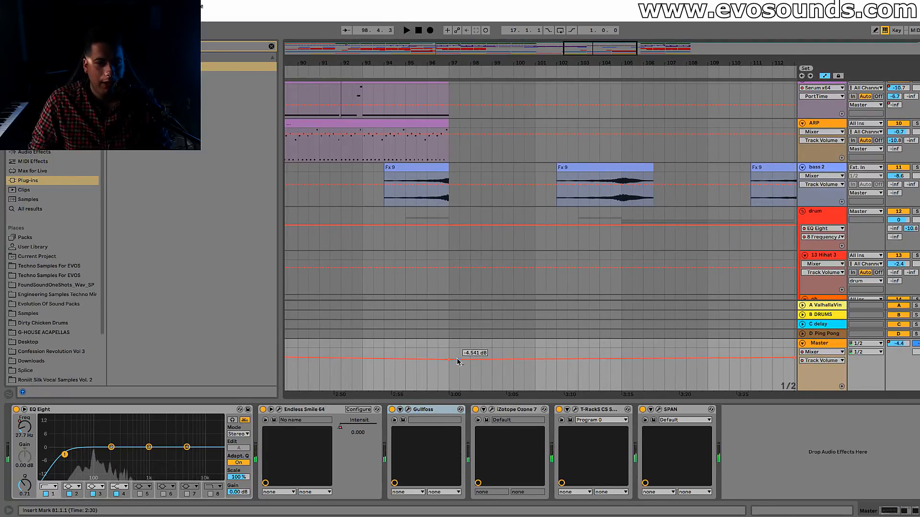
left_click(436, 344)
key("space")
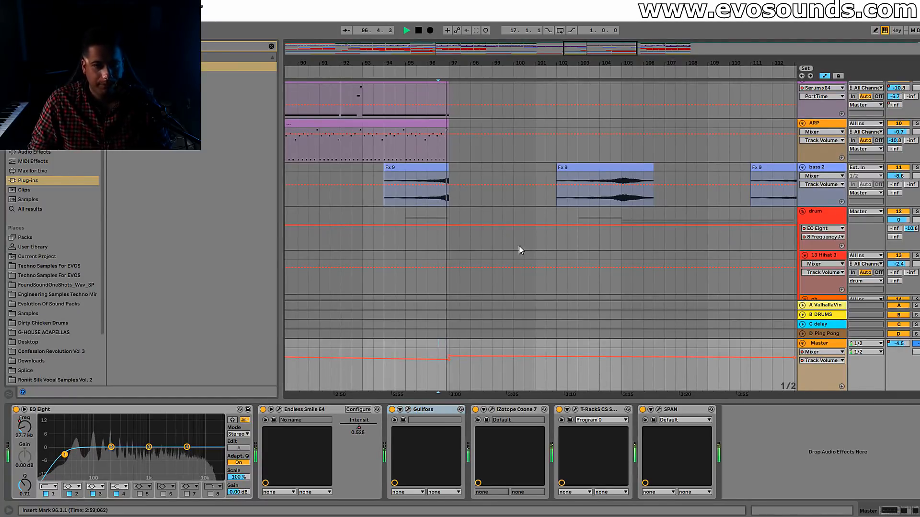
left_click(436, 240)
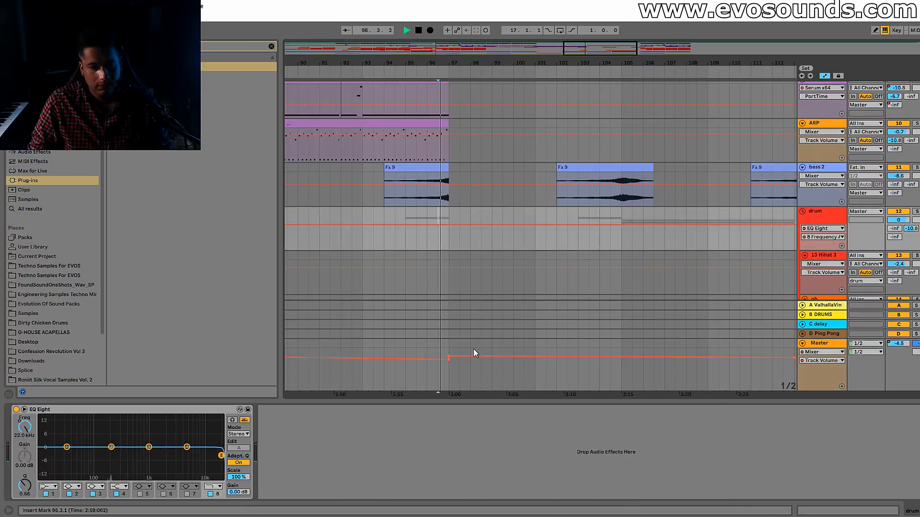
left_click(449, 355)
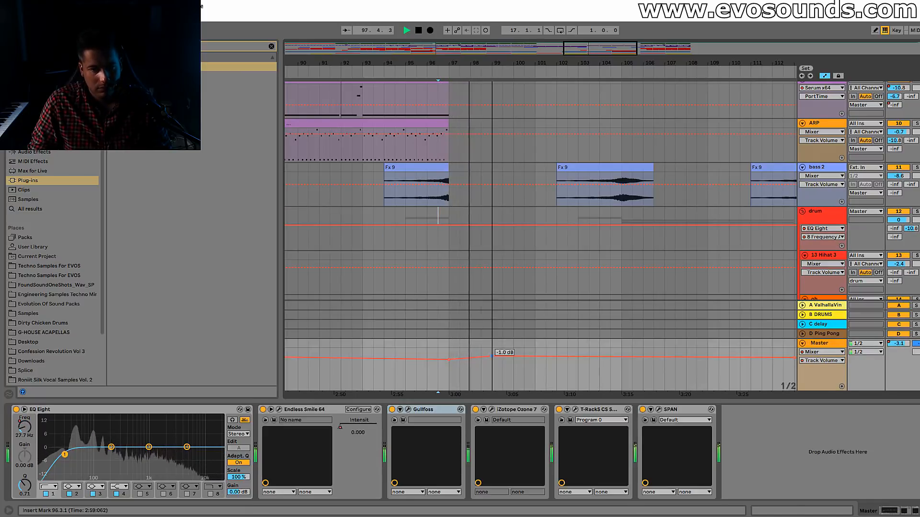
Select the lead clip spanning bars 101 to 105 and play the lead from bar 101.
left_click_drag(594, 63, 594, 56)
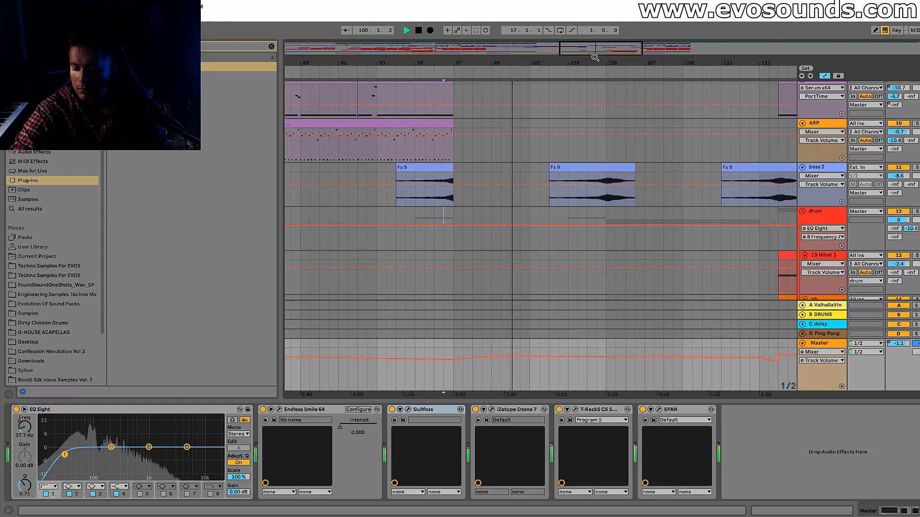
scroll(578, 88, "up", 5)
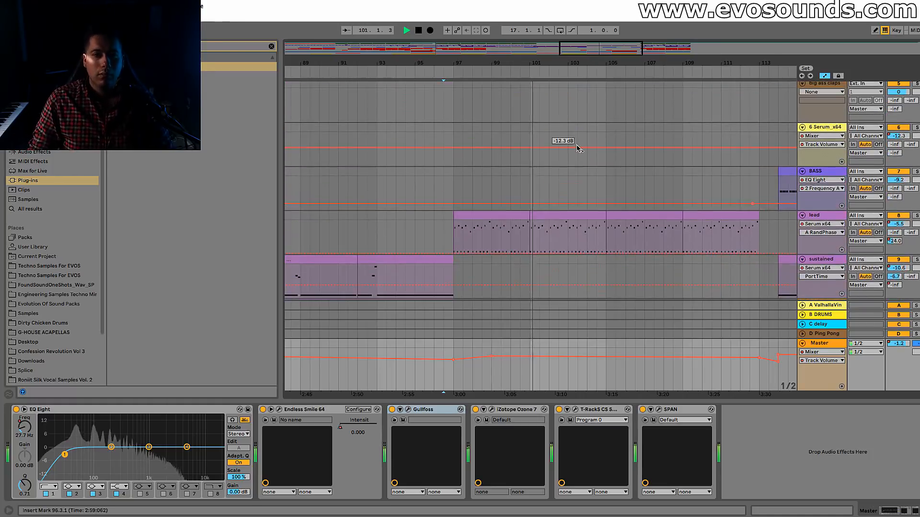
left_click_drag(602, 48, 603, 52)
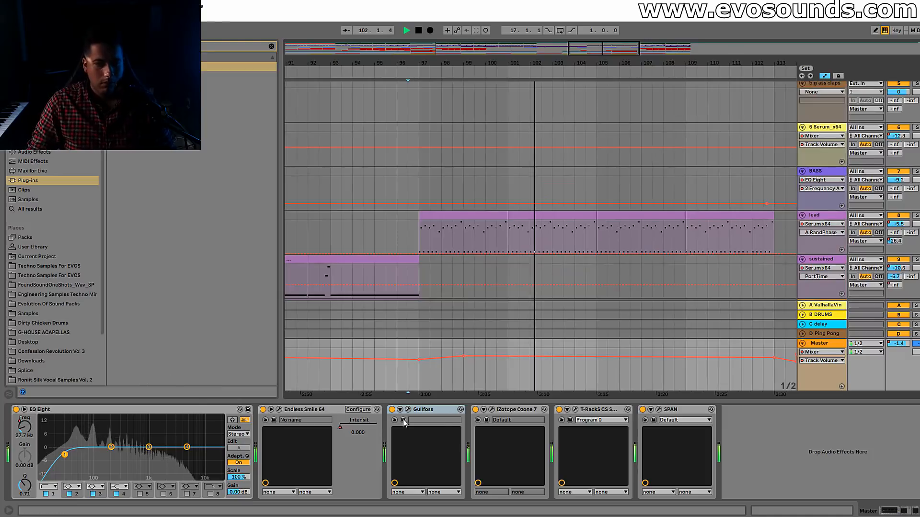
left_click(811, 215)
key("space")
left_click(516, 216)
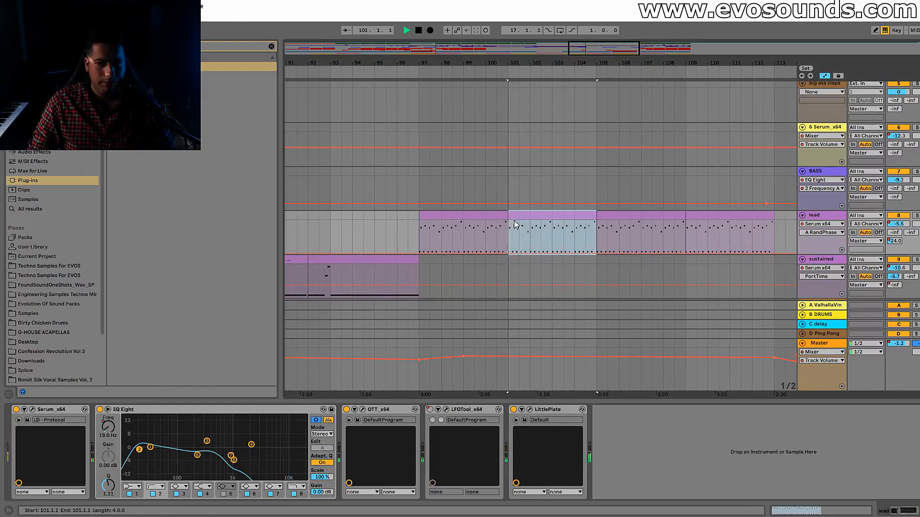
key("space")
Check the lead's OTT compressor, including its depth and downward strength, during playback, then close the plug-in.
left_click(347, 410)
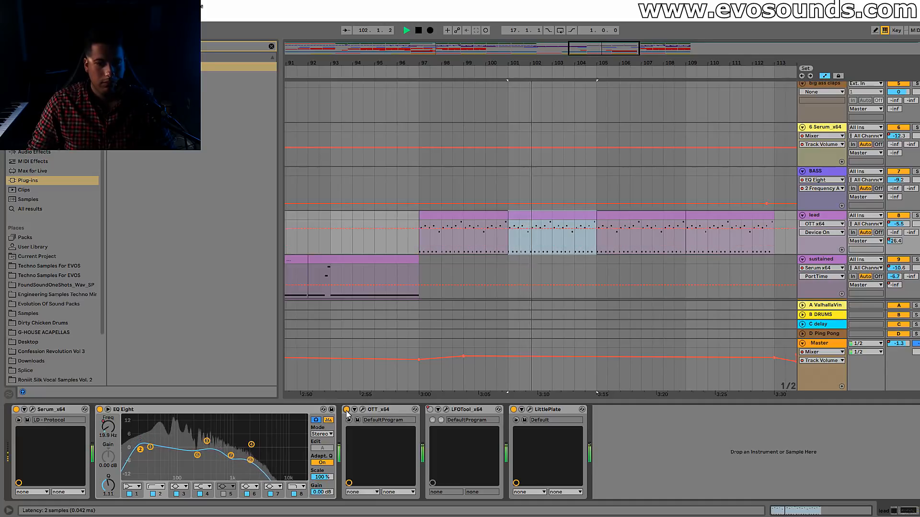
left_click(363, 410)
left_click(114, 297)
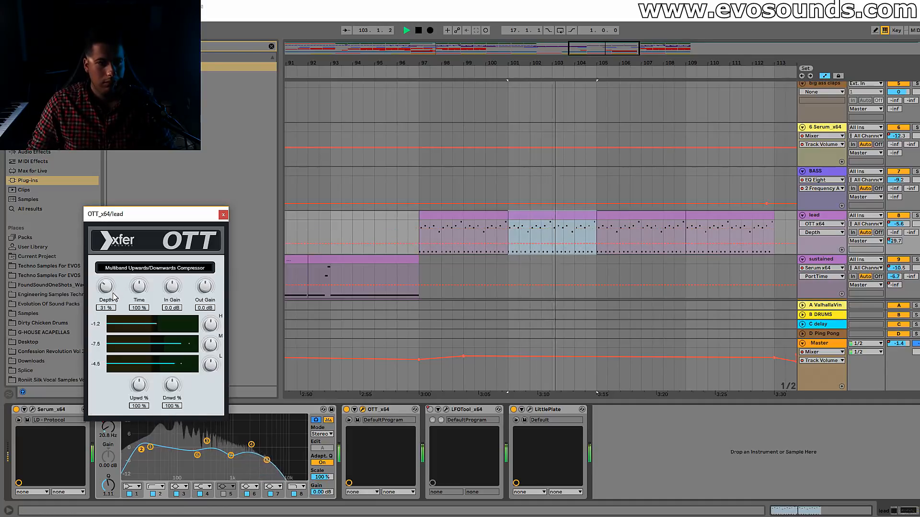
left_click_drag(170, 386, 180, 349)
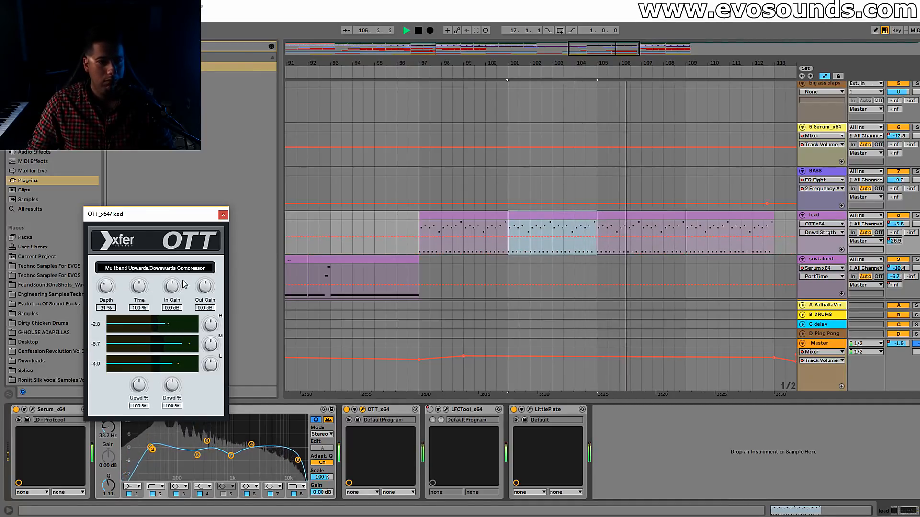
left_click(223, 214)
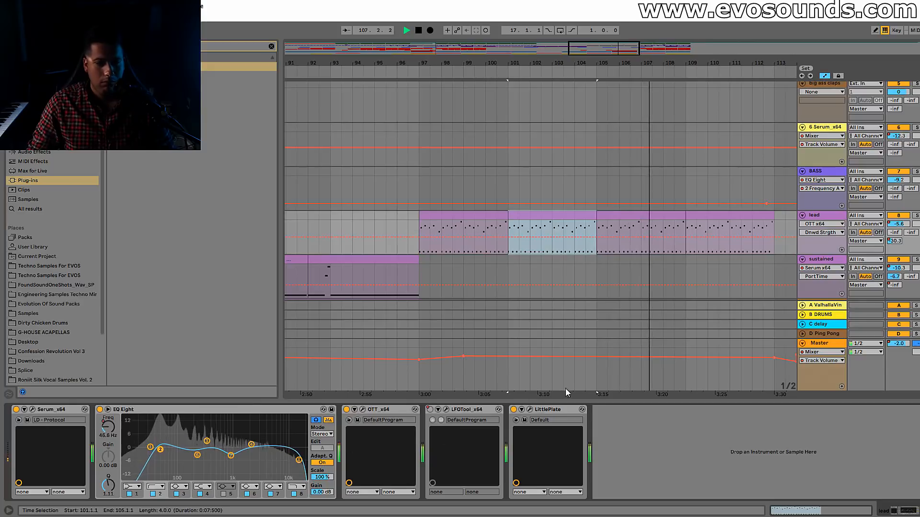
Select the lead clip from bar 109 to 113 and adjust band 7 of the lead's EQ Eight to -3.84 dB at 938 Hz.
left_click_drag(613, 48, 639, 48)
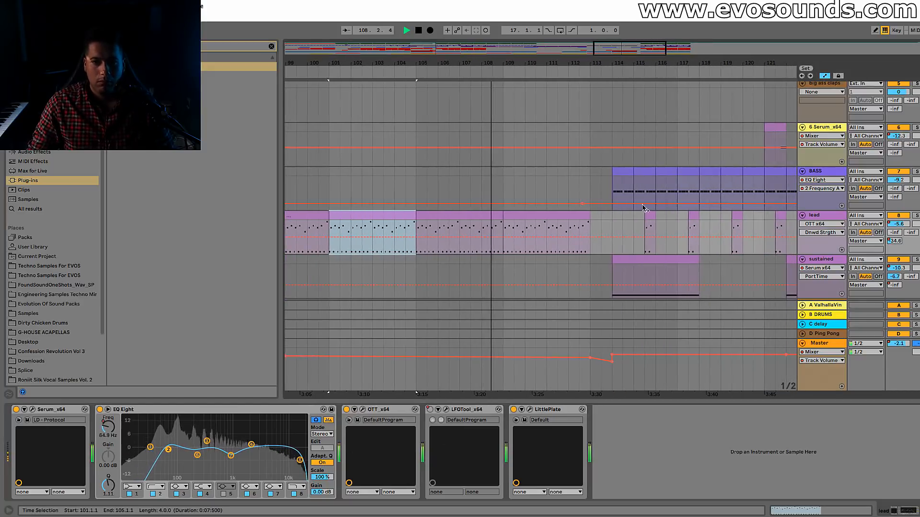
left_click(570, 215)
left_click_drag(589, 63, 589, 69)
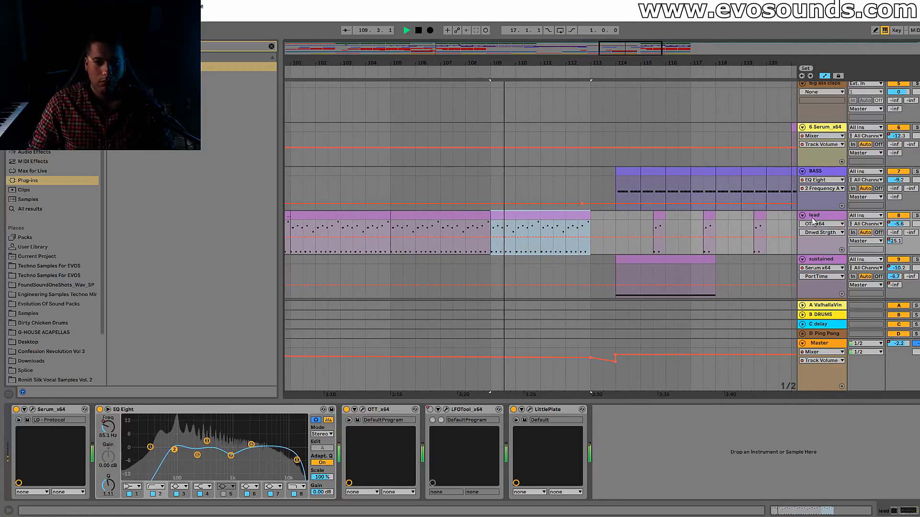
left_click_drag(231, 456, 230, 455)
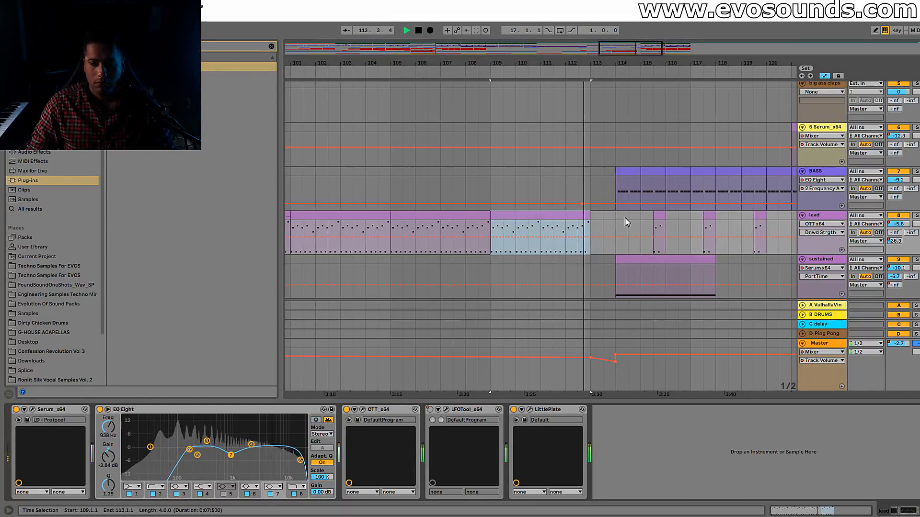
Bring up the lead's Serum filter cutoff automation over the second drop by adjusting the cutoff, then stop playback and close Serum.
left_click_drag(649, 42, 655, 53)
scroll(601, 138, "up", 2)
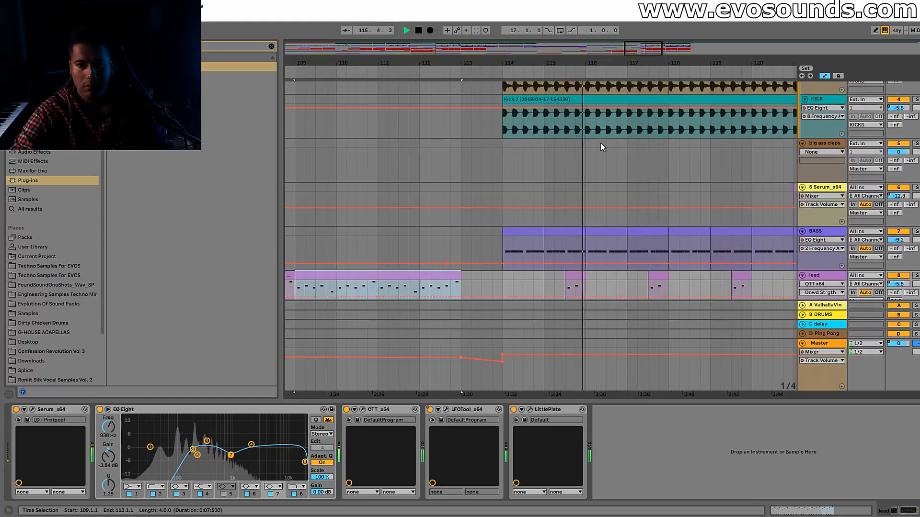
scroll(790, 207, "down", 2)
left_click(830, 189)
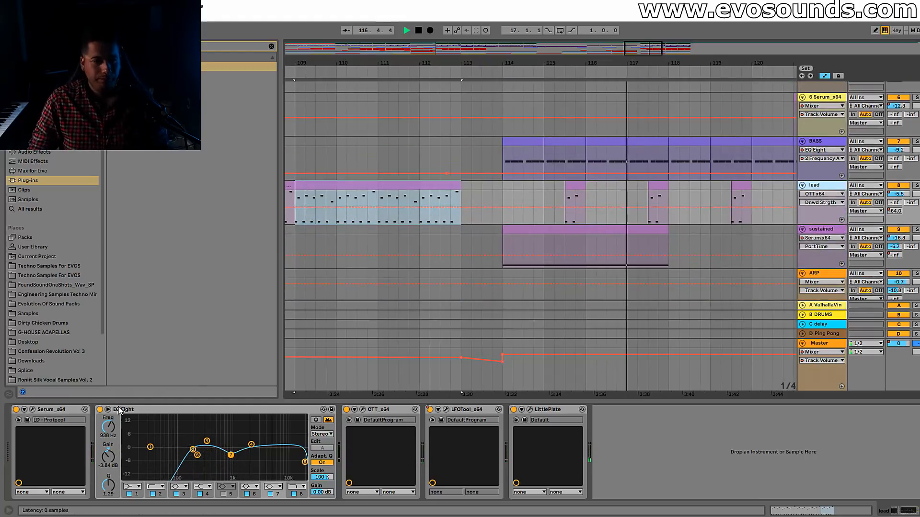
left_click(32, 410)
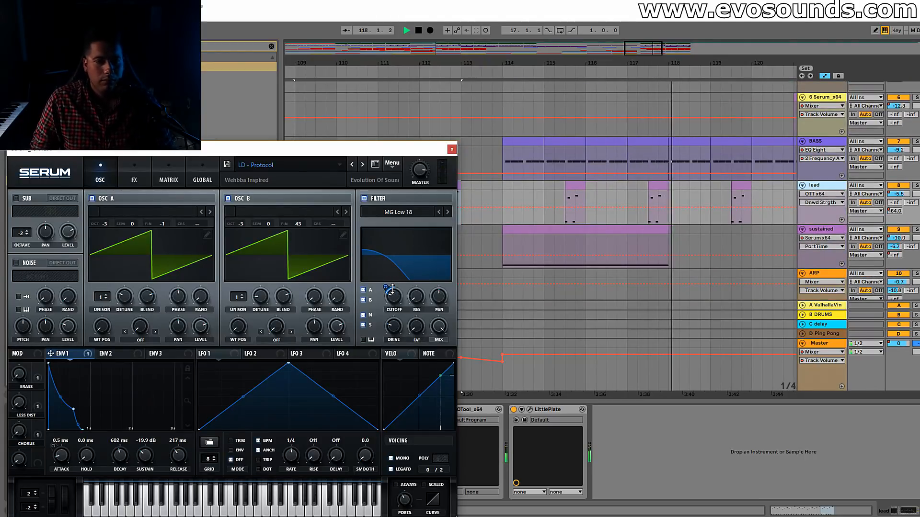
left_click_drag(391, 290, 390, 300)
key("space")
left_click(452, 149)
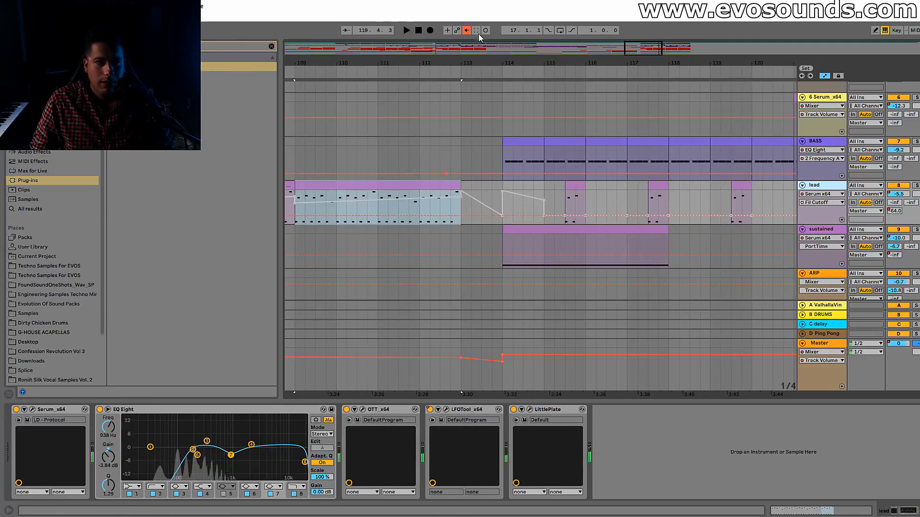
Reshape the lead's filter cutoff automation after bar 115 into a gradual fall from about 0.39, replaying it from bar 115.3.
left_click_drag(583, 218, 629, 218)
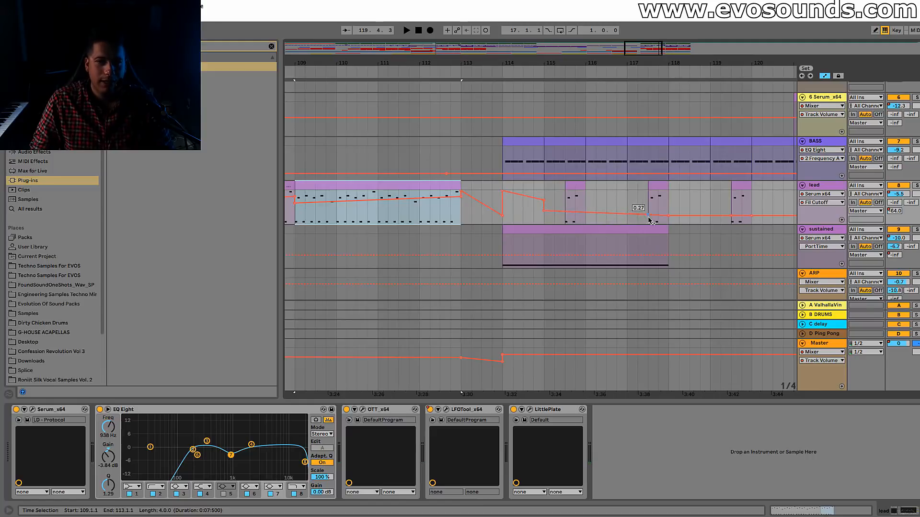
left_click(565, 220)
key("space")
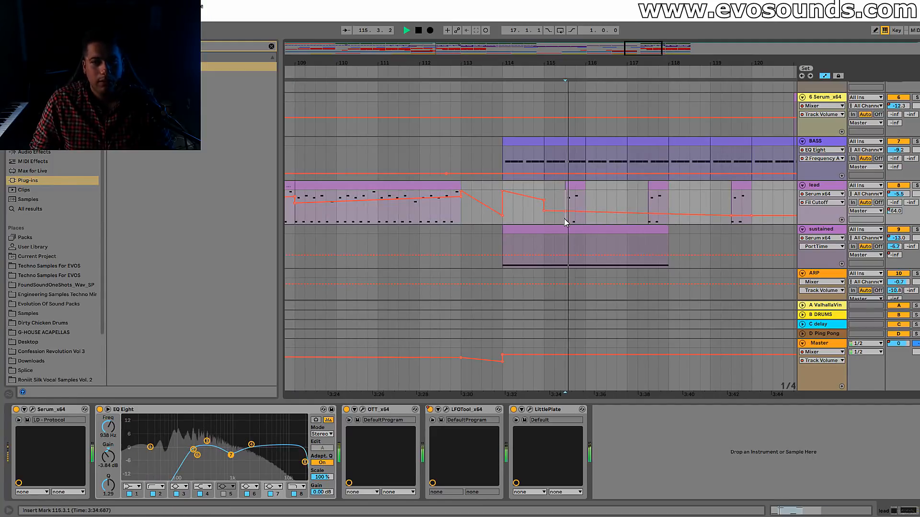
mouse_move(564, 212)
left_mouse_down()
mouse_move(544, 208)
mouse_move(564, 211)
left_mouse_up()
key("space")
key("space")
key("space")
key("space")
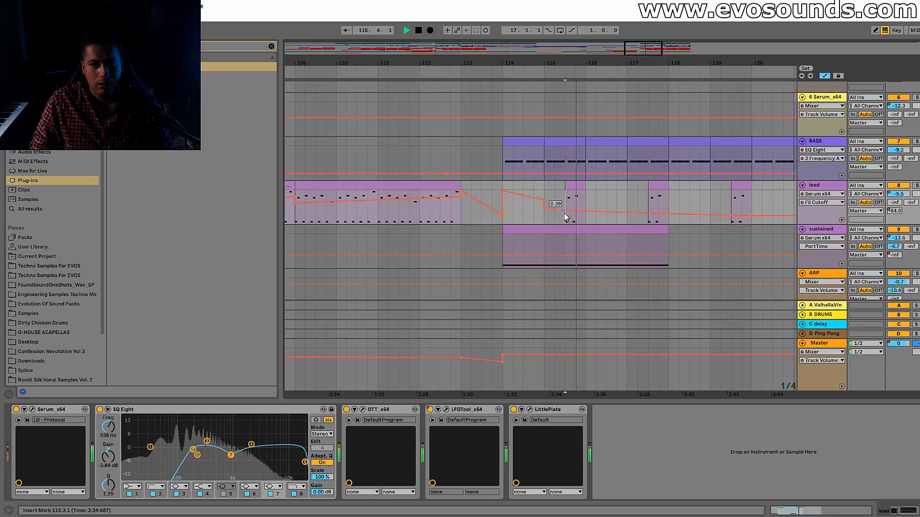
Return to the first drop and play the lead from bar 38.3 to check its filter cutoff automation.
left_click_drag(656, 60, 662, 19)
key("space")
left_click_drag(333, 63, 429, 130)
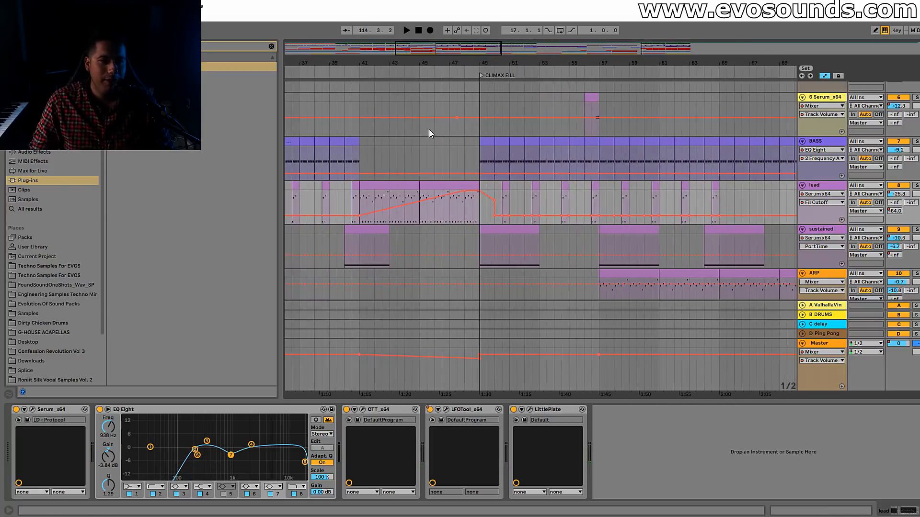
left_click_drag(323, 62, 400, 115)
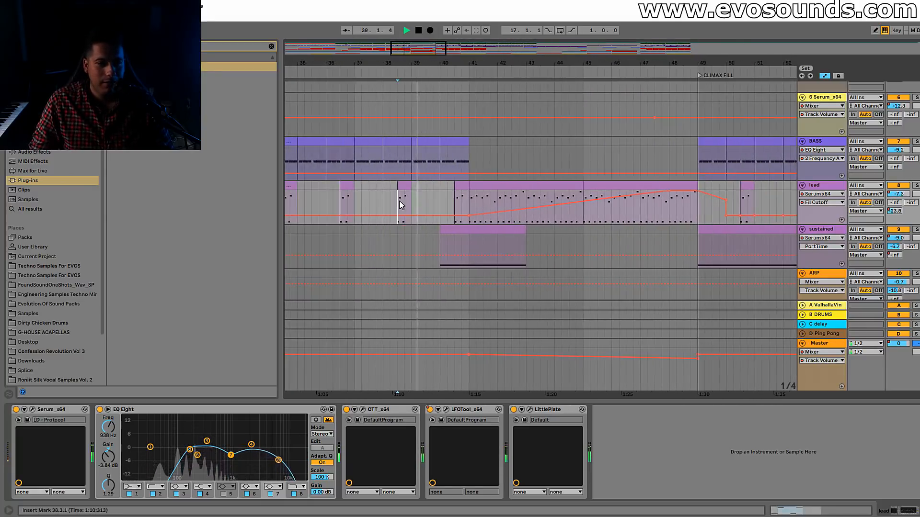
left_click_drag(455, 63, 531, 56)
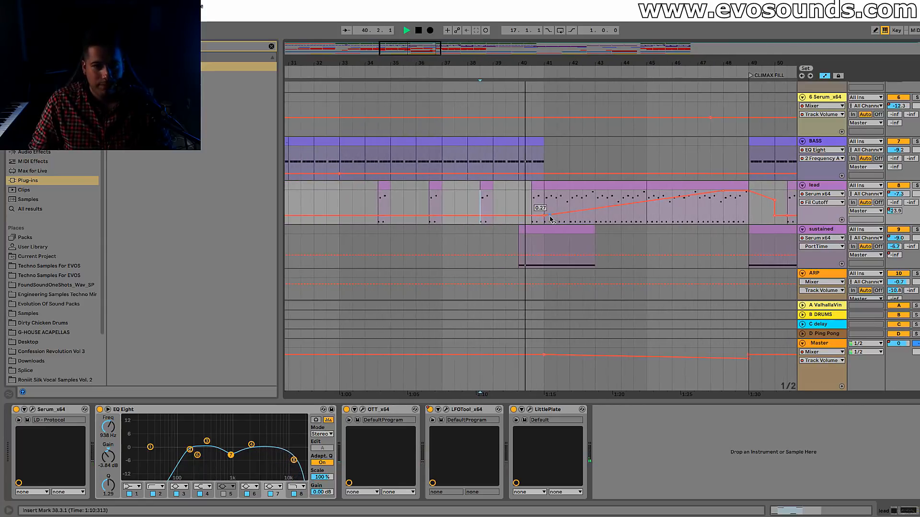
Raise the lead's filter cutoff automation leading up to bar 41 to about 0.53 while listening to the transition.
left_click_drag(544, 215, 542, 216)
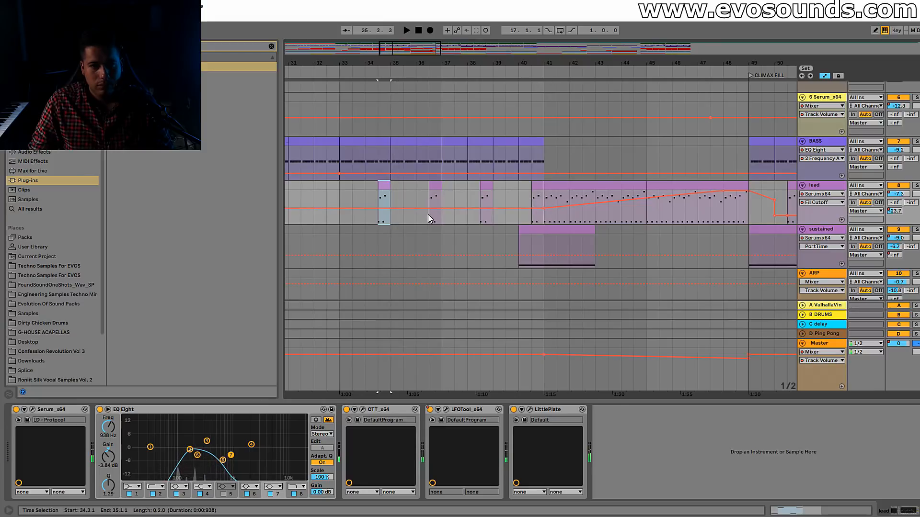
left_click_drag(409, 64, 297, 79)
left_click_drag(470, 208, 471, 207)
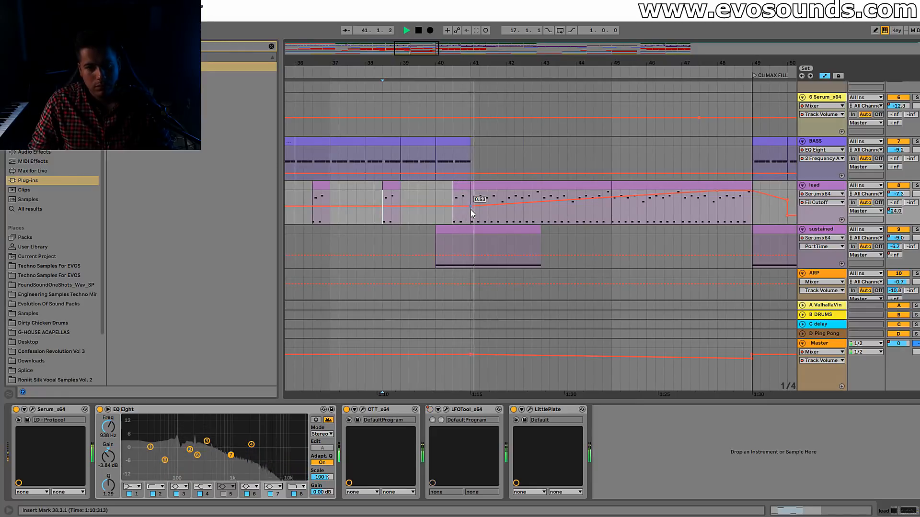
Lower the lead's filter cutoff automation peak before bar 49 to about 0.76 with Serum open for reference, then close Serum.
left_click_drag(575, 65, 464, 61)
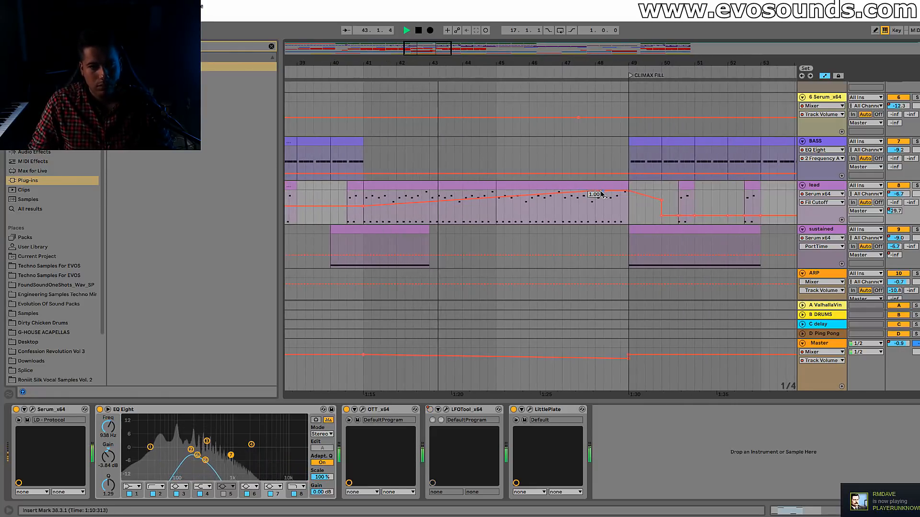
left_click(31, 410)
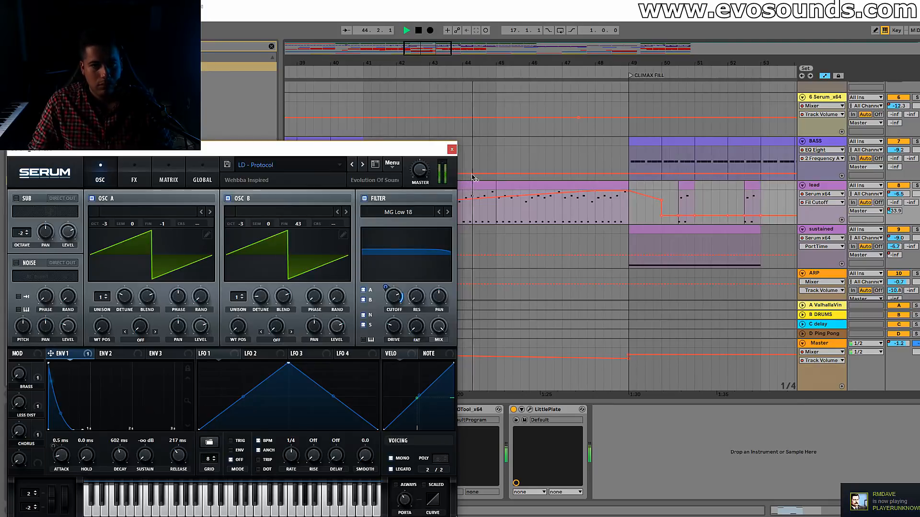
left_click_drag(598, 199, 628, 198)
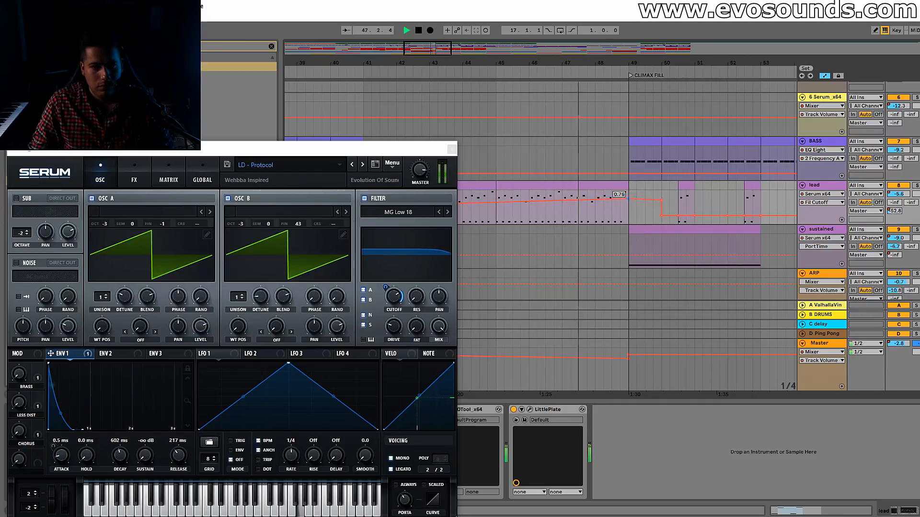
left_click(452, 149)
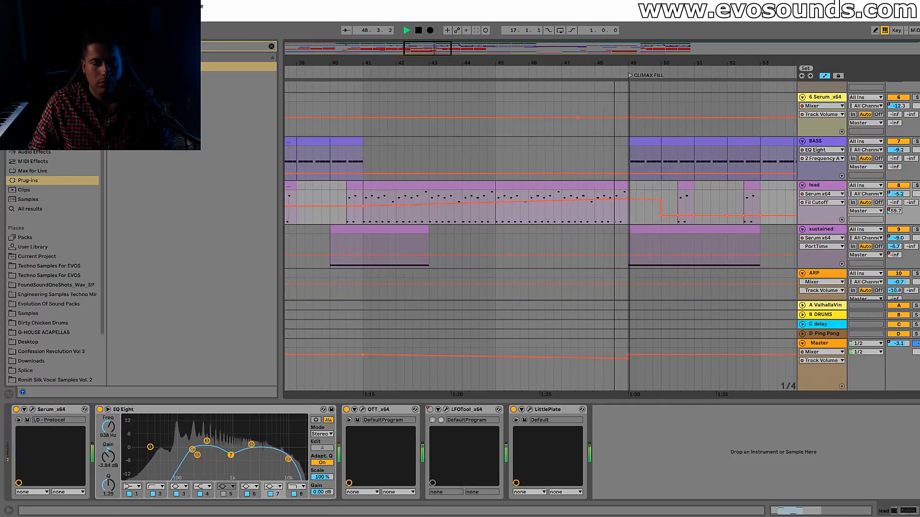
Listen through the climax fill at bar 49 and switch the Master's Gullfoss on or off in the mixer to compare.
left_click_drag(609, 63, 464, 72)
left_click_drag(618, 63, 509, 59)
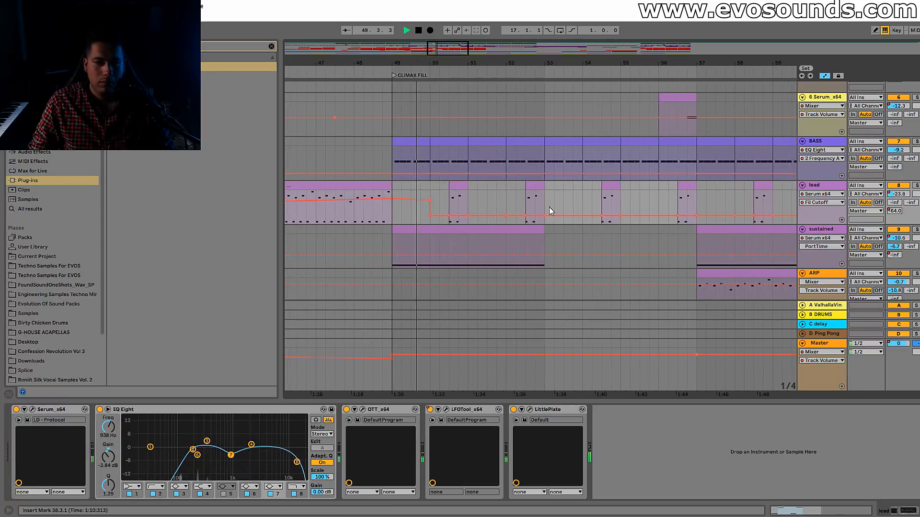
key("Tab")
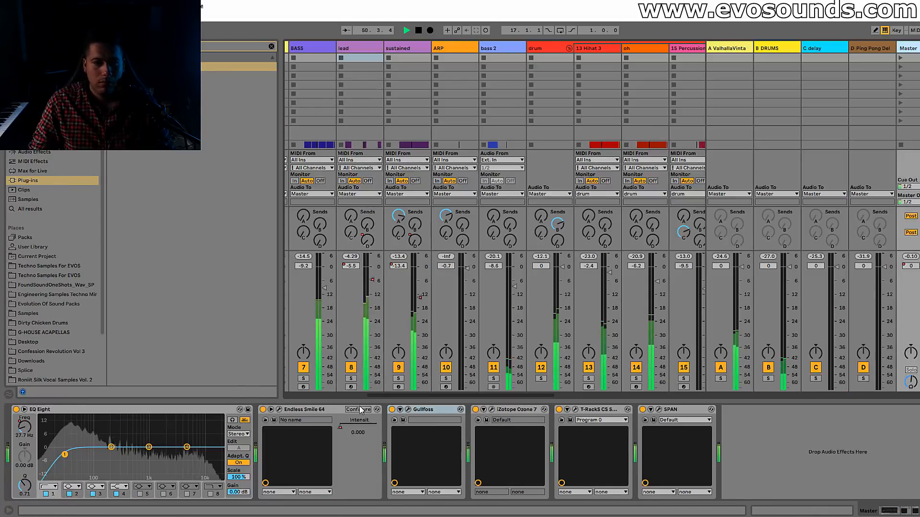
left_click(392, 410)
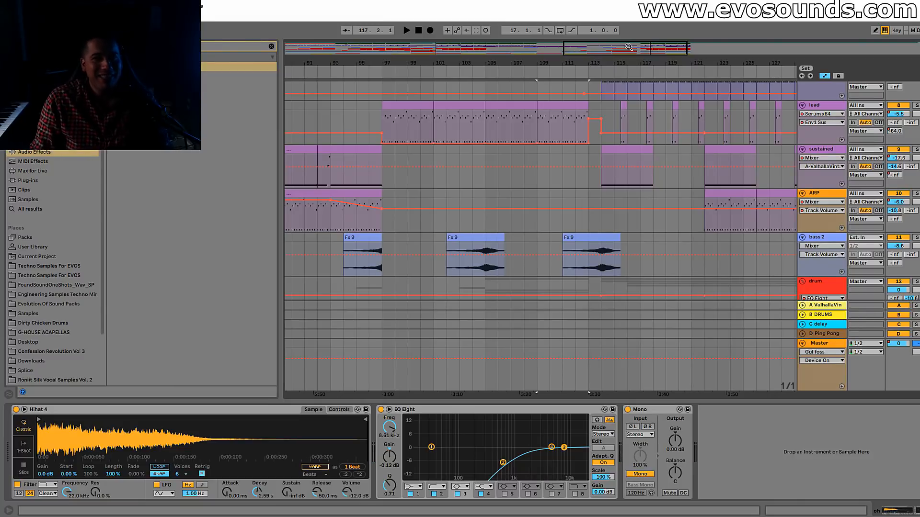
Return to the second break and play the lead's section between bars 97 and 113 from about bar 96.
left_click_drag(629, 46, 626, 79)
scroll(555, 174, "up", 3)
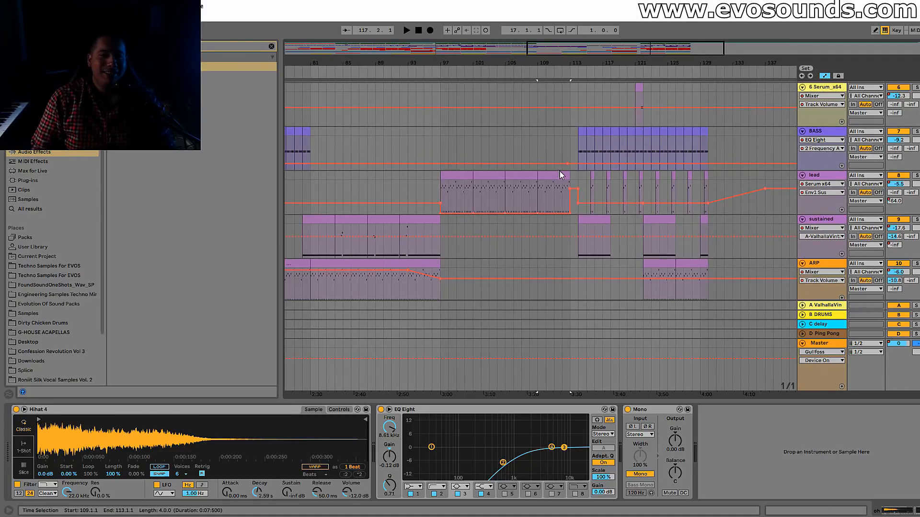
left_click(557, 174)
left_click_drag(615, 64, 649, 64)
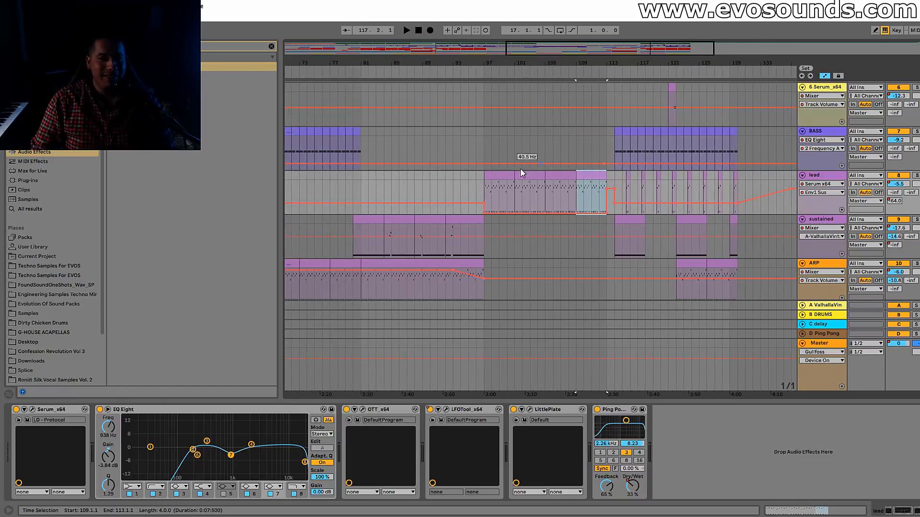
left_click(476, 157)
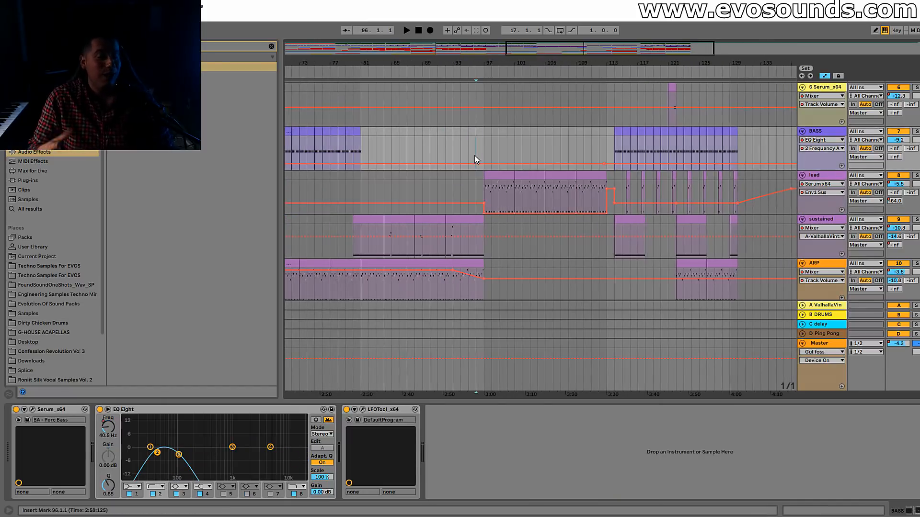
left_click(598, 157)
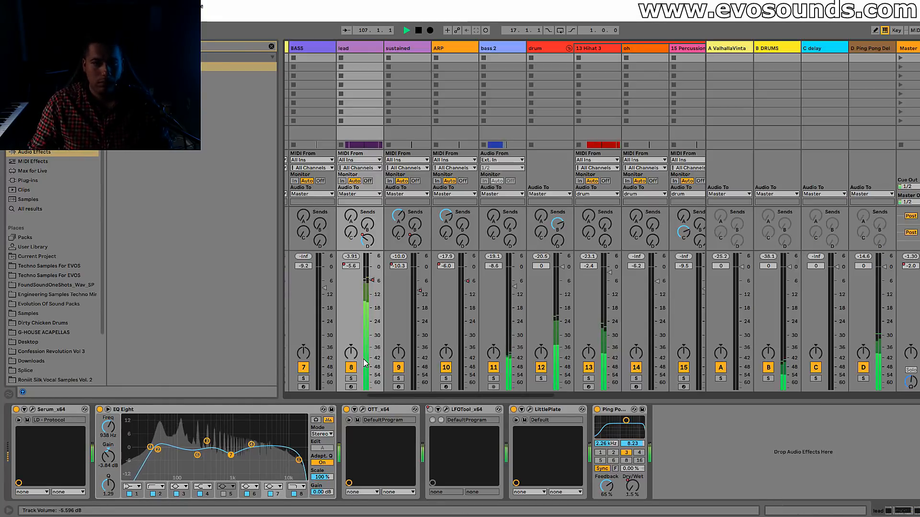
Solo the lead and pull its Ping Pong send automation over bars 97 to 113 down to the minimum, replaying from bar 97.
left_click(351, 380)
key("Tab")
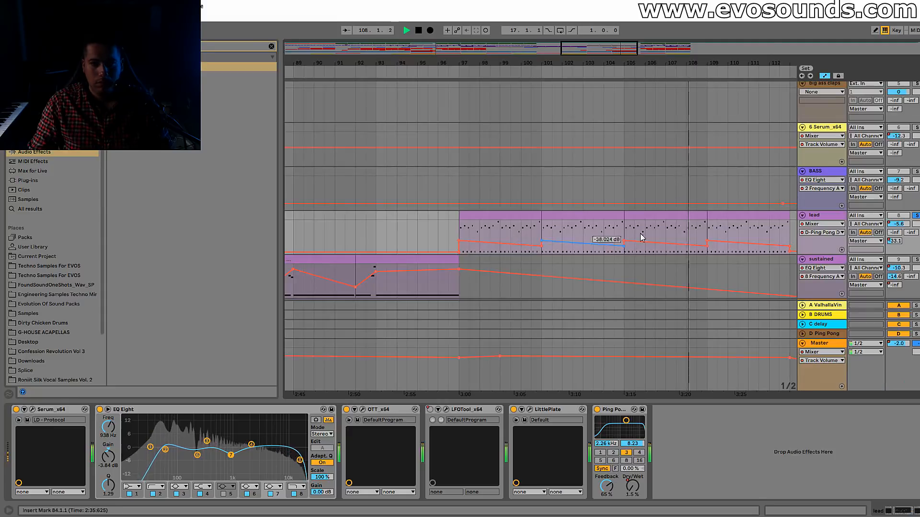
left_click_drag(461, 230, 788, 247)
key("space")
left_click(457, 236)
key("space")
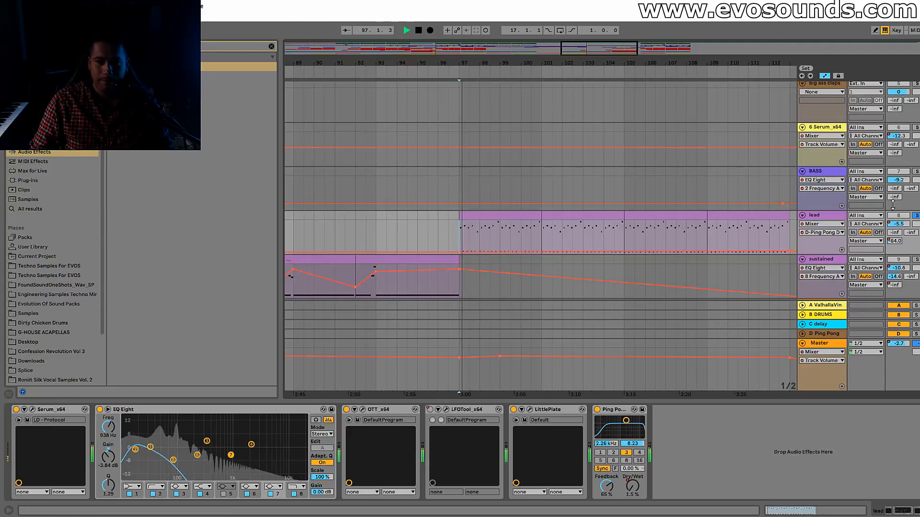
Adjust the distortion in the effects of the lead's Serum while it plays, then close Serum.
left_click(32, 409)
left_click(134, 173)
left_click(338, 206)
left_click(452, 150)
left_click_drag(596, 62, 489, 59)
scroll(666, 210, "down", 2)
scroll(740, 195, "up", 1)
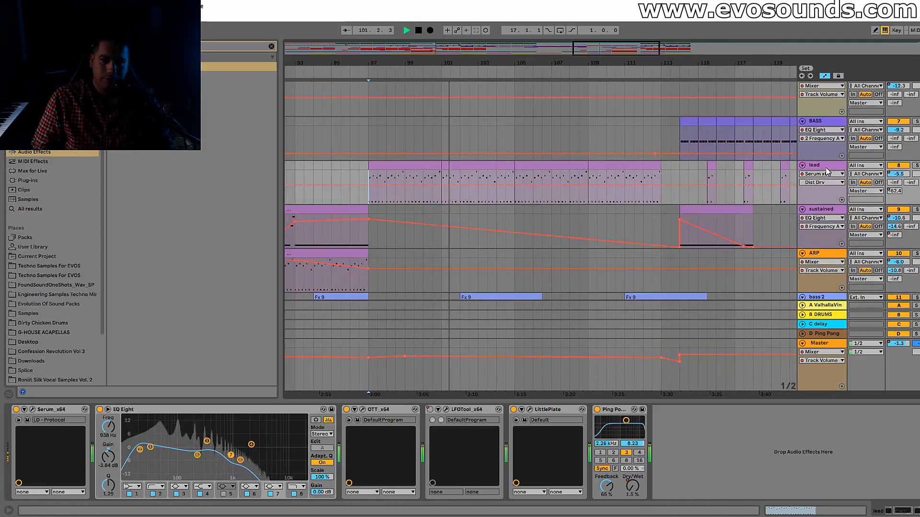
Compare the lead with OTT bypassed, set OTT's depth to 12%, and move EQ Eight band 4 to 2.81 kHz and -1.12 dB.
left_click(347, 410)
left_click(346, 411)
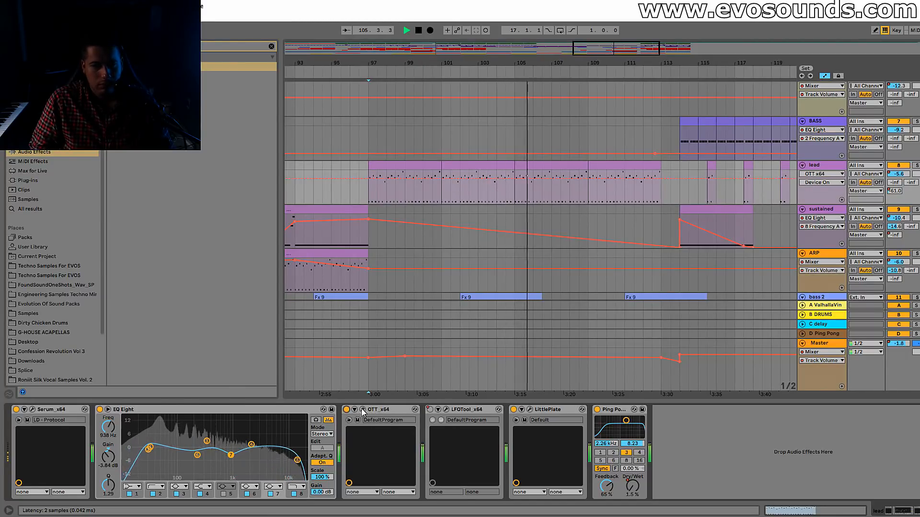
left_click(363, 410)
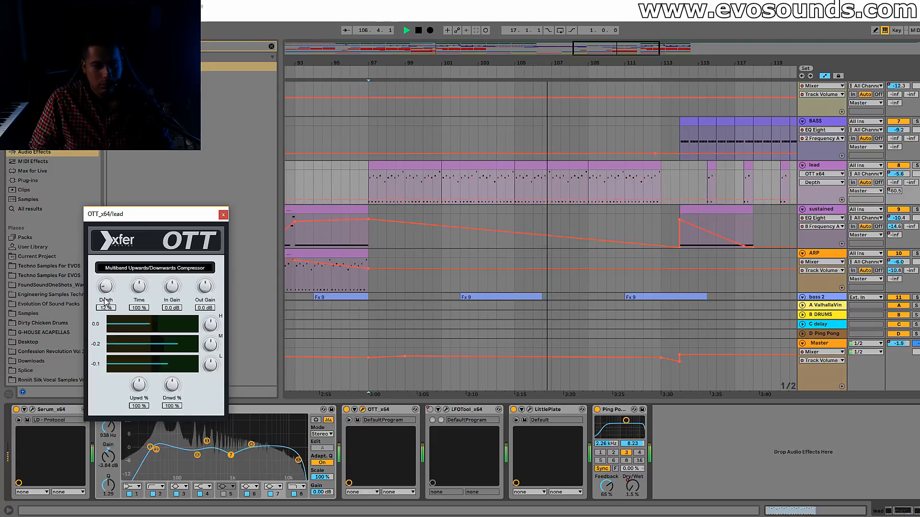
left_click(224, 214)
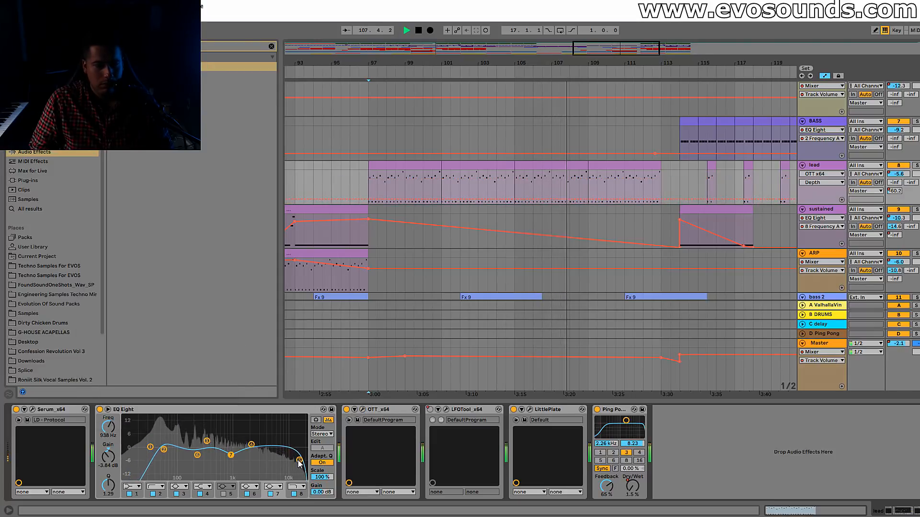
left_click_drag(252, 445, 255, 449)
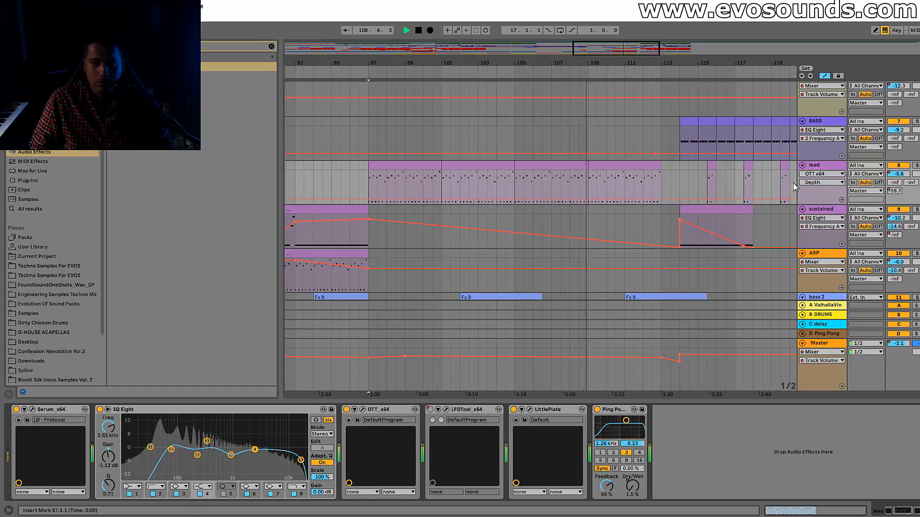
Inspect the Master's frequency spectrum in SPAN while the lead section plays, then return to the arrangement.
left_click(915, 50)
left_click(912, 49)
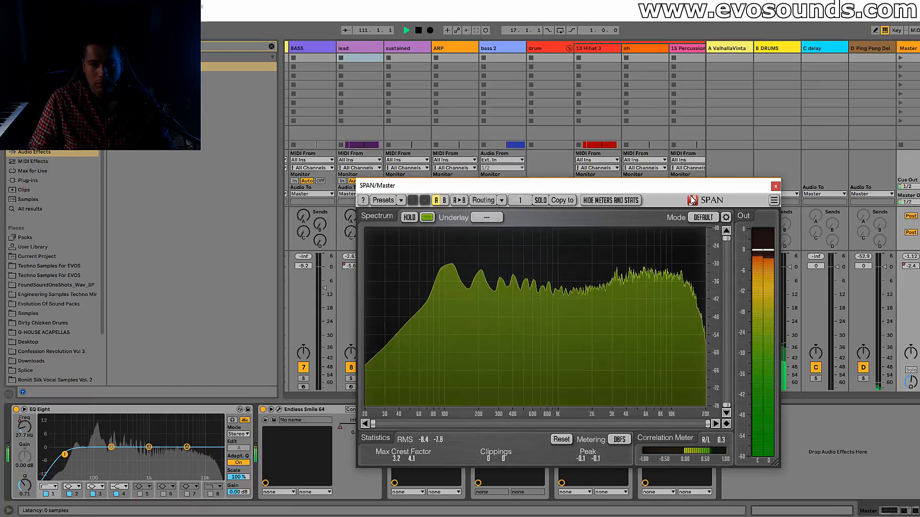
left_click_drag(732, 189, 424, 186)
key("Tab")
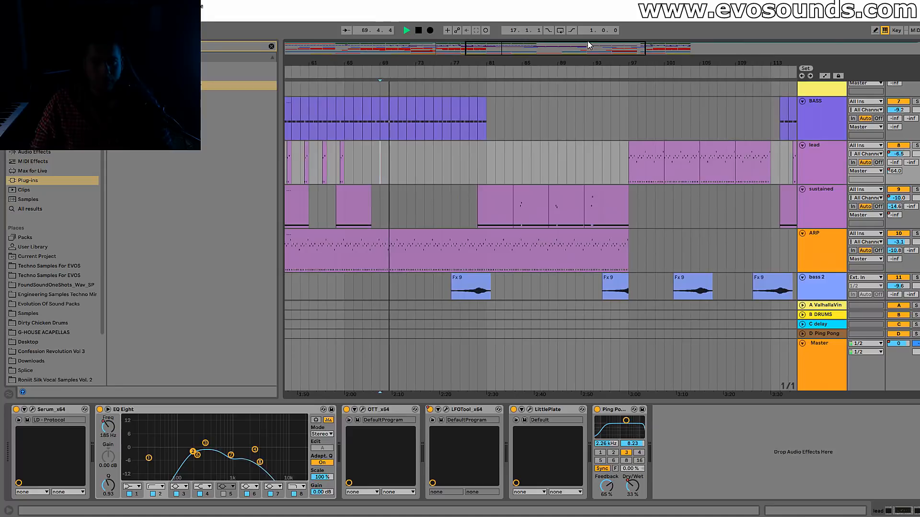
Stop playback and examine how the arrangement develops from the climax fill at bar 49 to the lead's entry at bar 97.
left_click_drag(561, 48, 526, 53)
key("space")
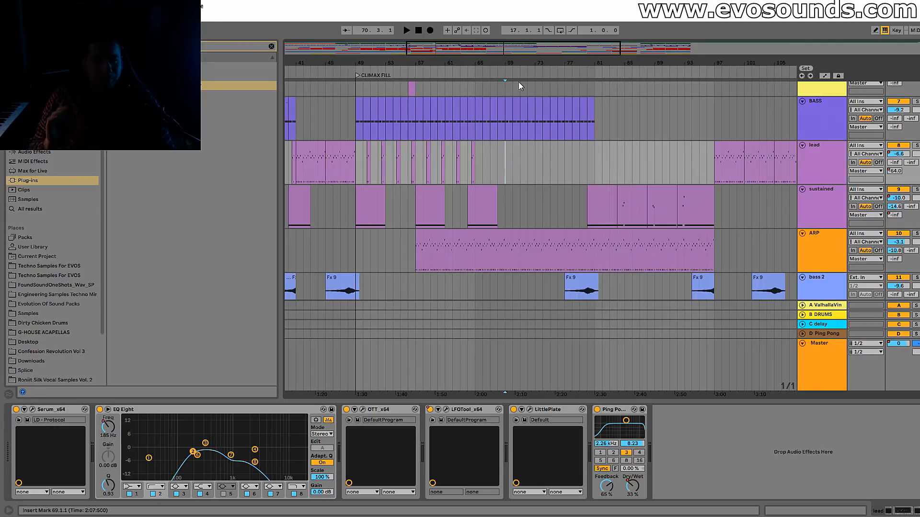
scroll(527, 139, "up", 1)
scroll(527, 139, "up", 2)
scroll(575, 144, "right", 4)
scroll(587, 149, "down", 3)
left_click(669, 158)
left_click(581, 51)
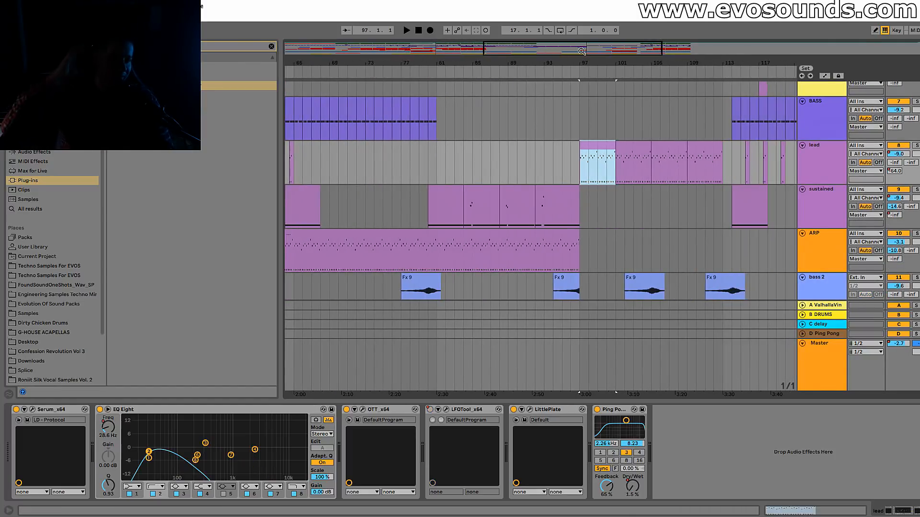
left_click_drag(581, 52, 526, 52)
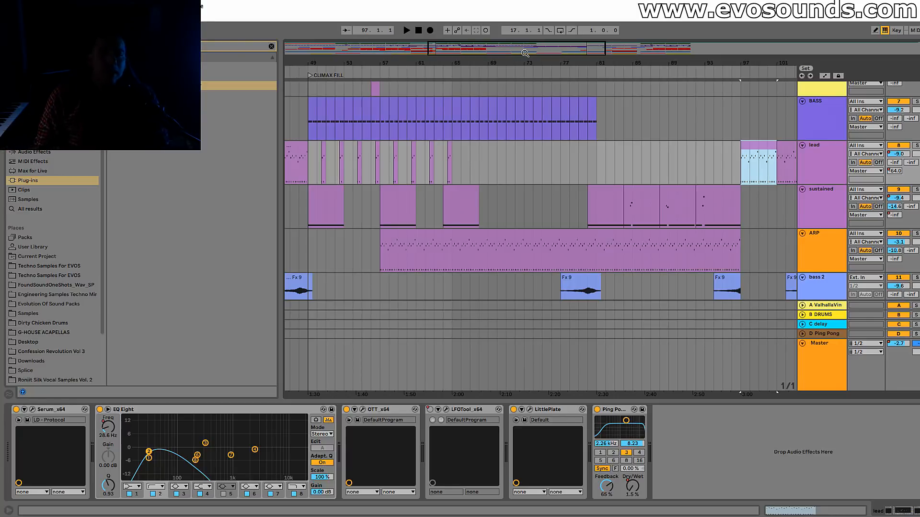
left_click(585, 160)
left_click_drag(581, 50, 571, 46)
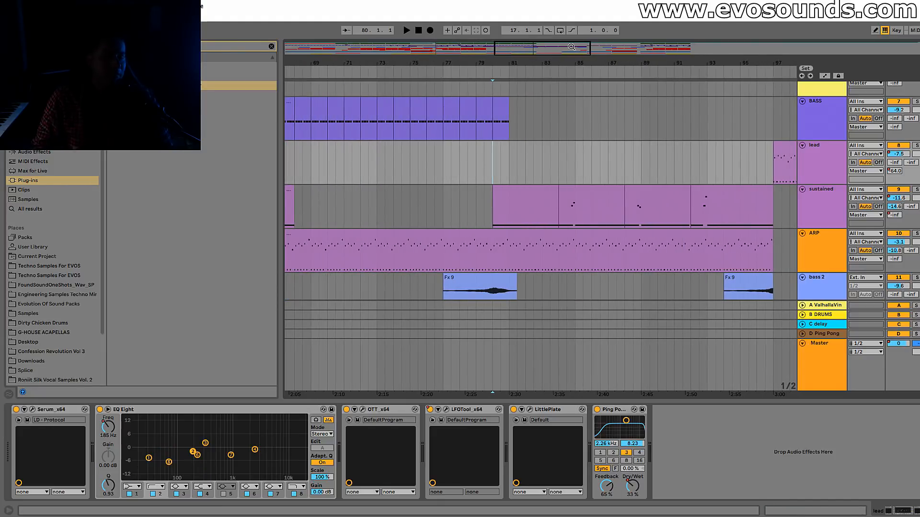
left_click_drag(571, 46, 607, 48)
left_click(559, 153)
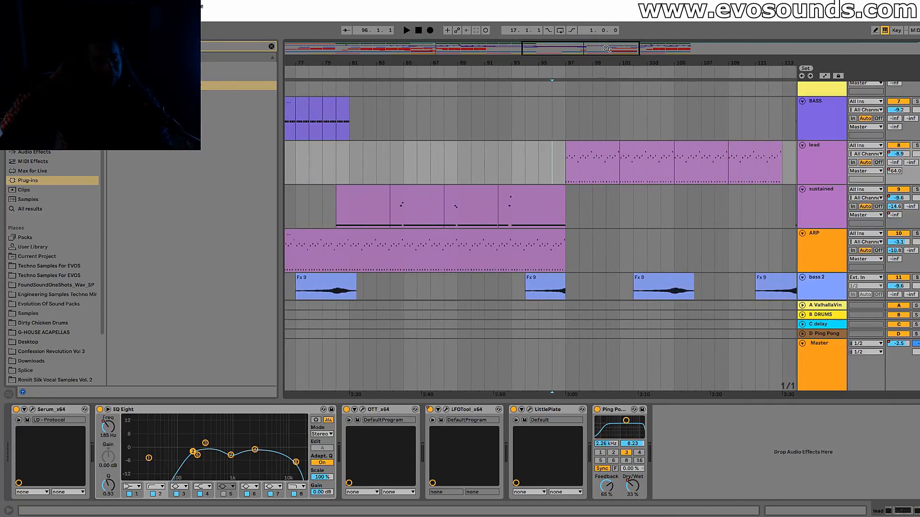
Audition the sustained part from bar 84 and the passage from bar 69, and examine the ARP part running underneath.
left_click(407, 208)
key("space")
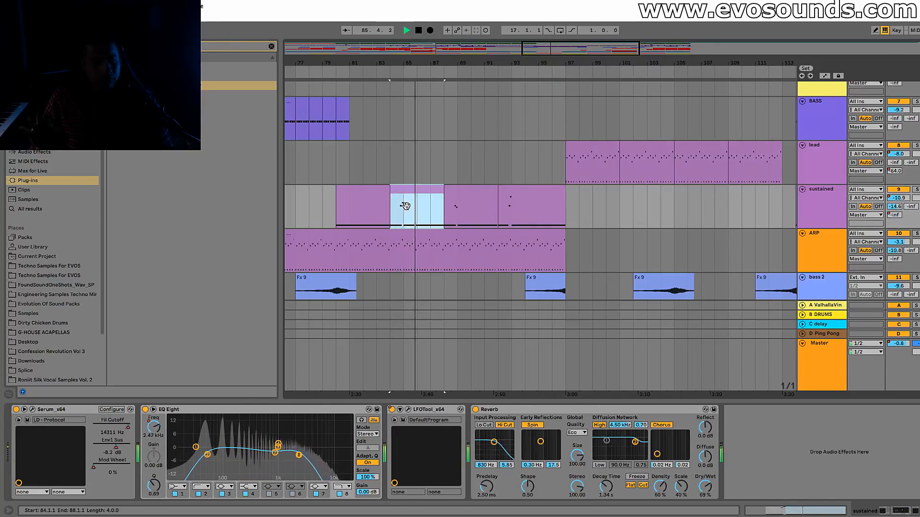
key("space")
left_click(531, 194)
left_click(537, 225)
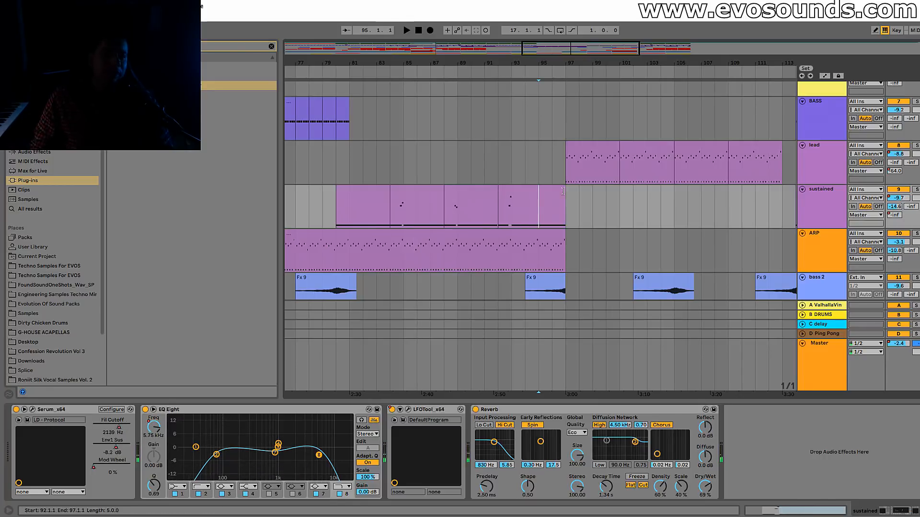
left_click_drag(593, 58, 777, 55)
left_click(415, 211)
key("space")
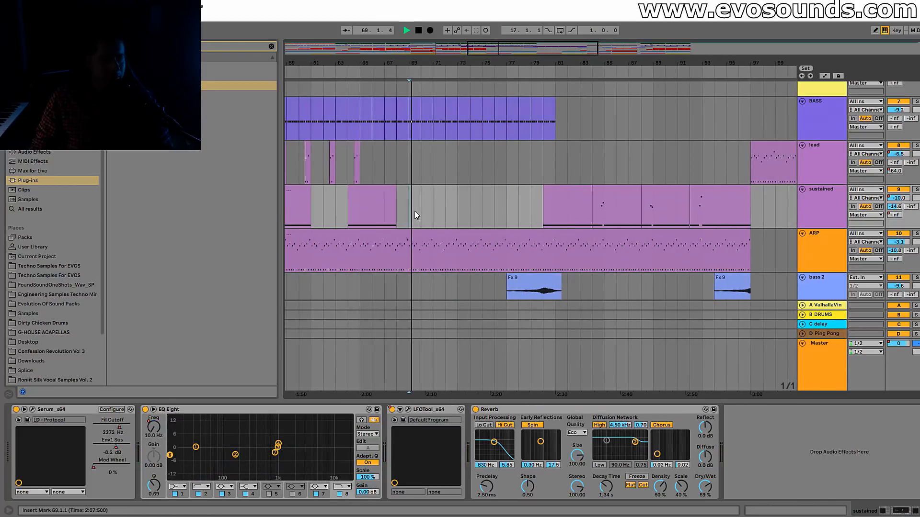
left_click(537, 222)
key("space")
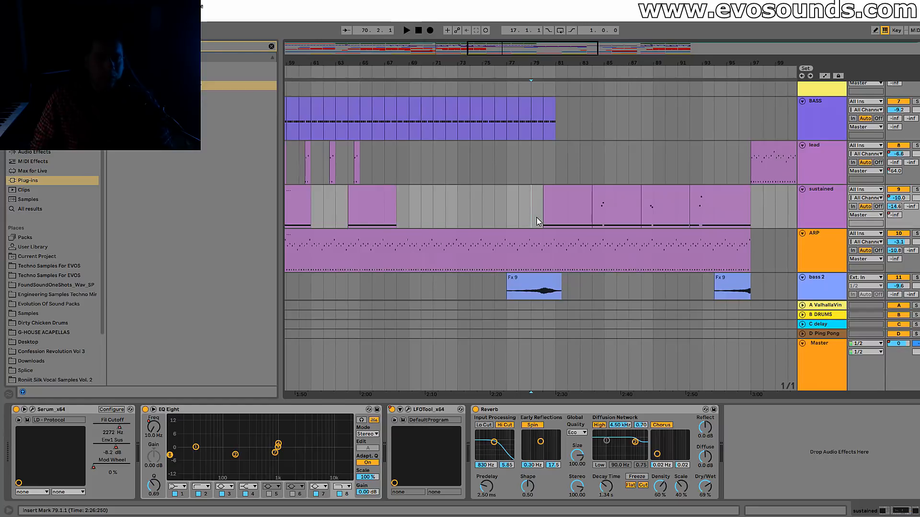
left_click(527, 232)
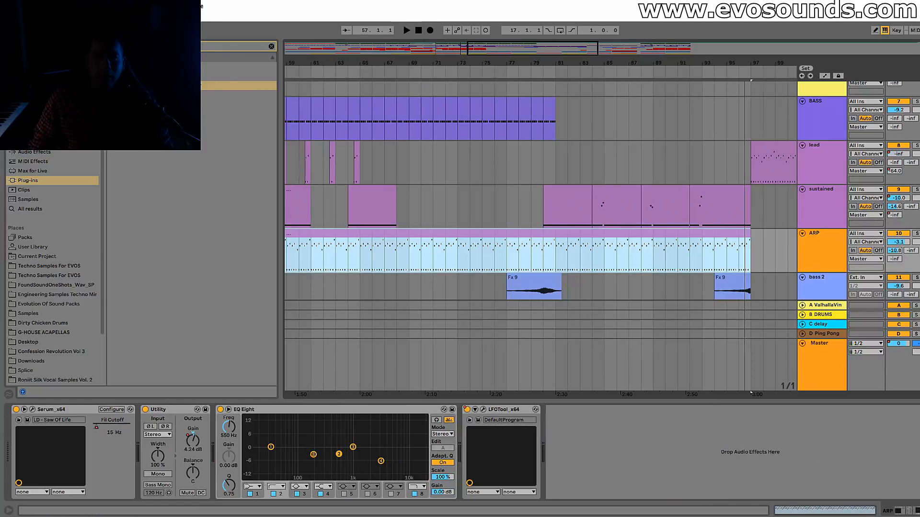
Play the lead's build-up after bar 97 and jump ahead to bar 105 to hear its EQ automation opening.
left_click_drag(745, 64, 551, 72)
left_click(585, 145)
key("space")
left_click_drag(690, 64, 628, 65)
left_click(536, 151)
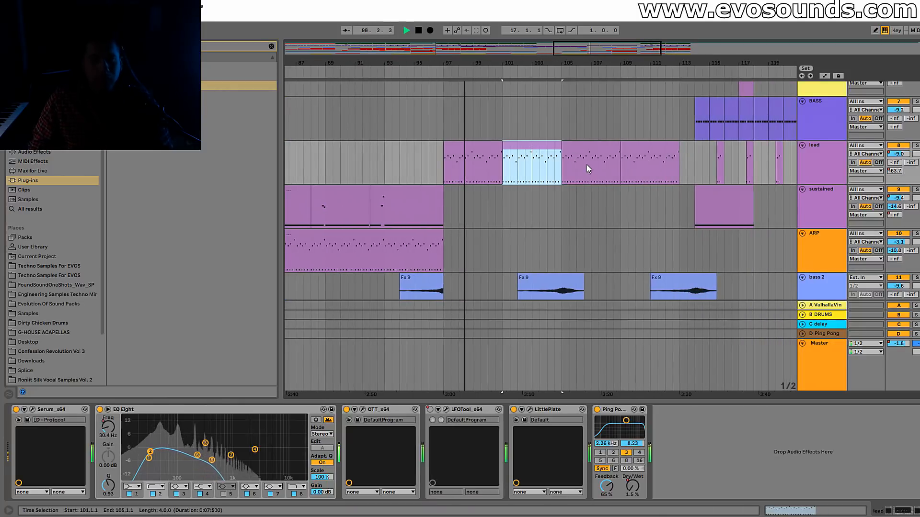
left_click(562, 173)
left_click_drag(620, 60, 678, 65)
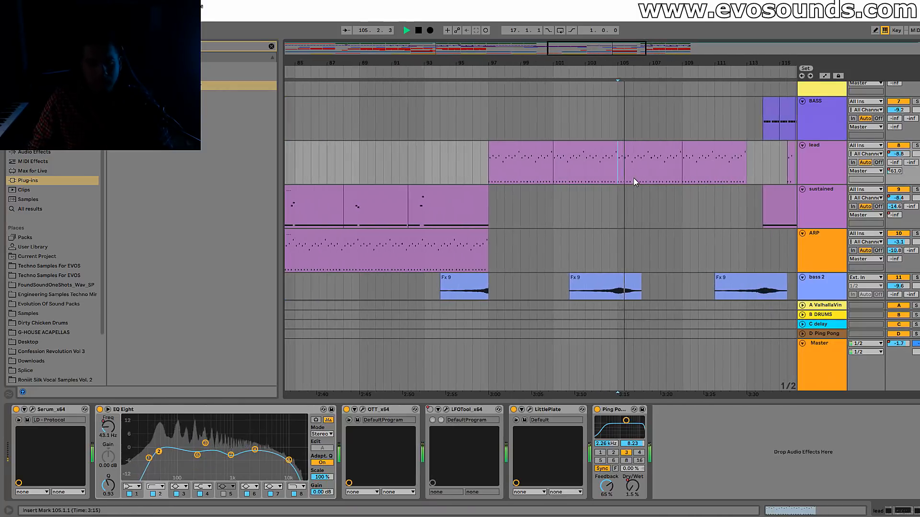
Play from bar 112 and follow the transition from the lead's build-up into the second drop at bar 114.
left_click_drag(738, 64, 565, 70)
left_click(558, 172)
key("space")
key("space")
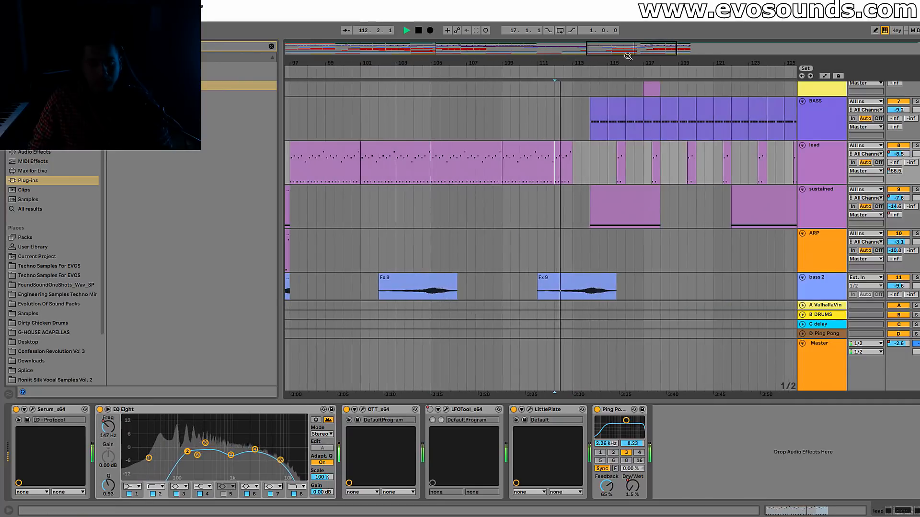
left_click_drag(628, 51, 656, 53)
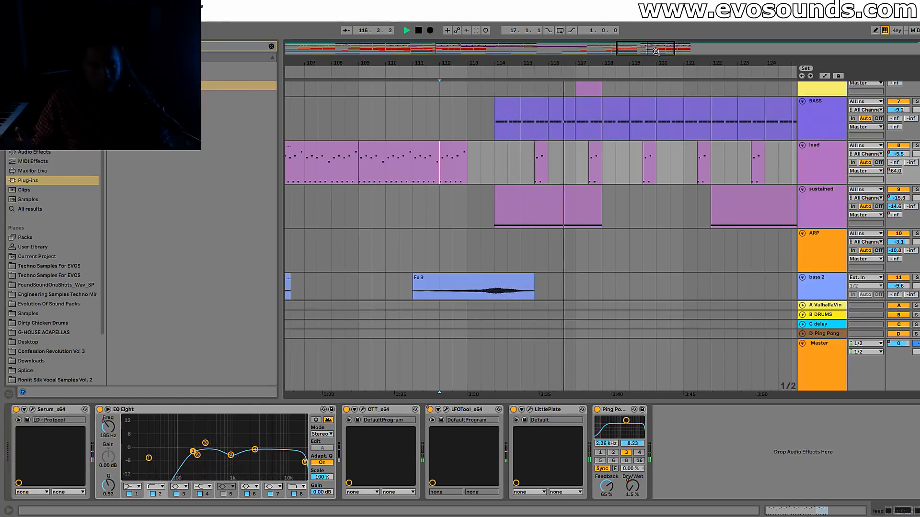
left_click_drag(656, 51, 656, 60)
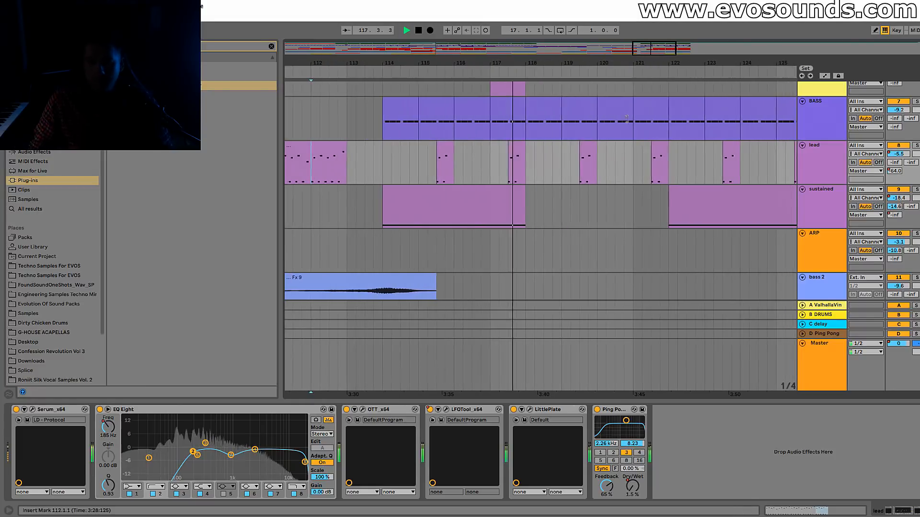
Listen to the second drop while examining its LOW, KICK and BASS parts, and stop playback around bar 119.
scroll(572, 166, "up", 4)
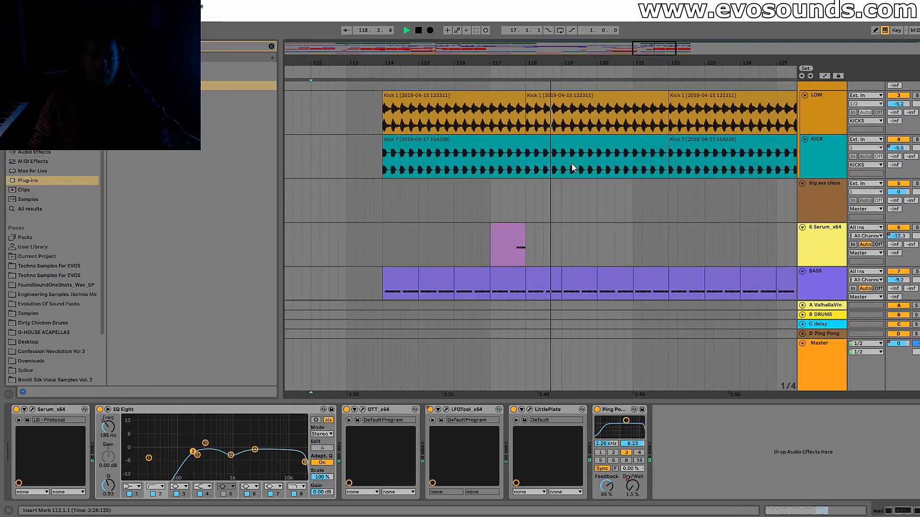
scroll(580, 148, "down", 4)
key("space")
Examine the wider arrangement across all tracks, inspecting the break at bar 89 and the lead's build-up clip at bar 101.
left_click_drag(592, 63, 657, 62)
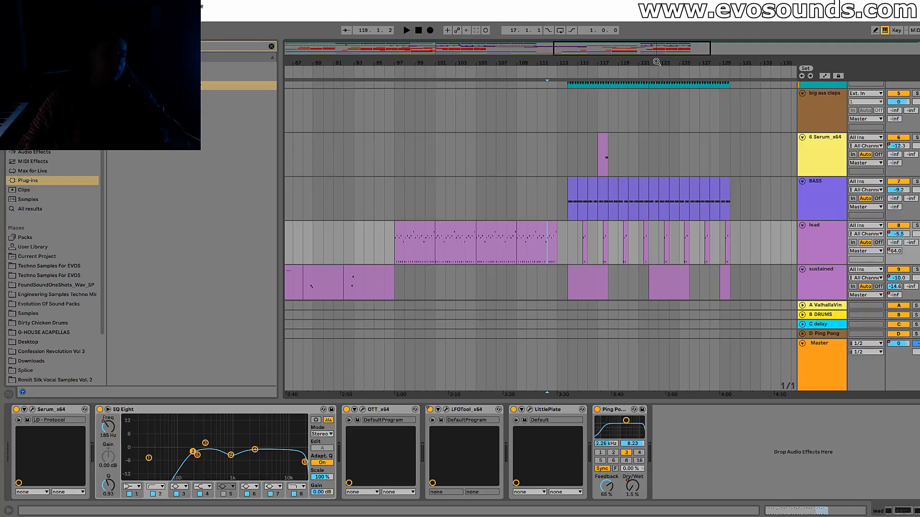
left_click_drag(657, 55, 657, 32)
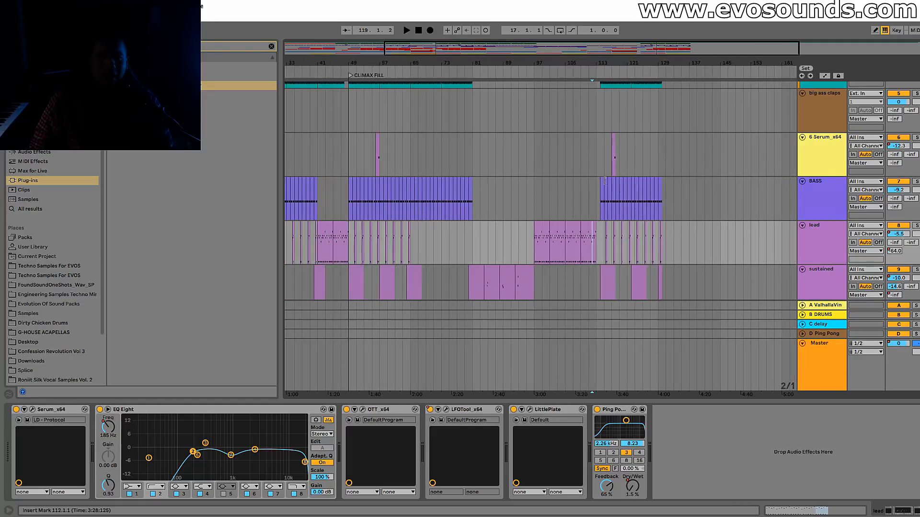
scroll(499, 222, "up", 7)
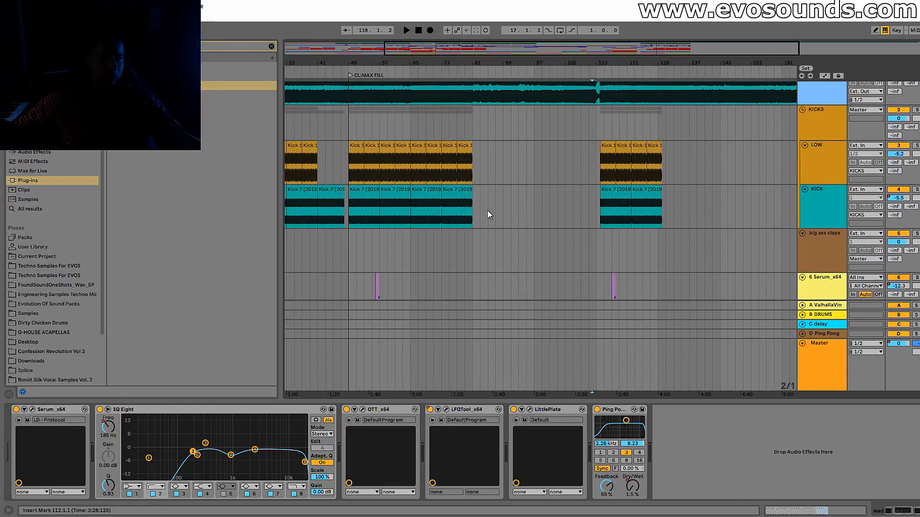
scroll(487, 211, "down", 5)
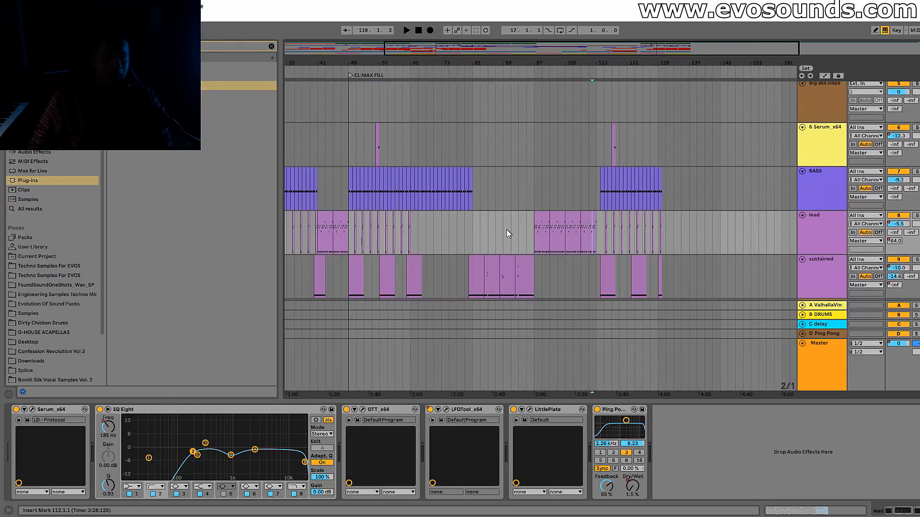
left_click(507, 229)
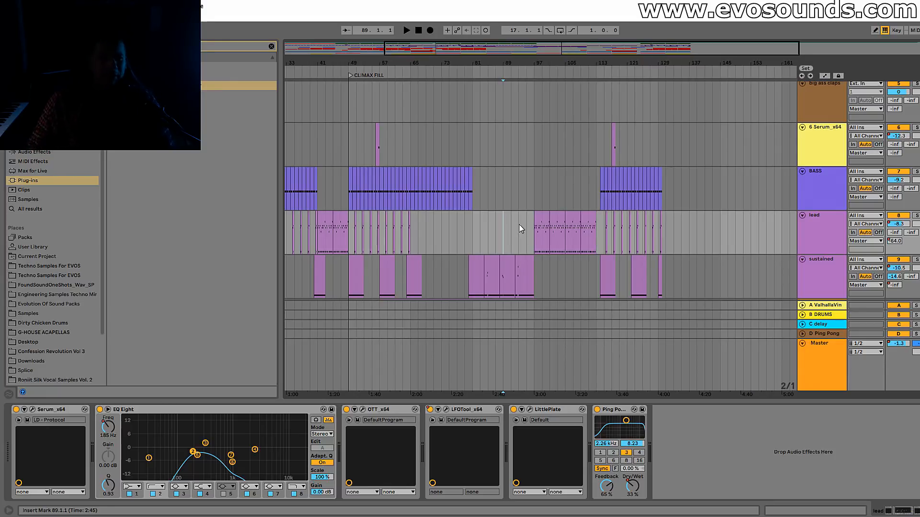
left_click(541, 220)
left_click(555, 218)
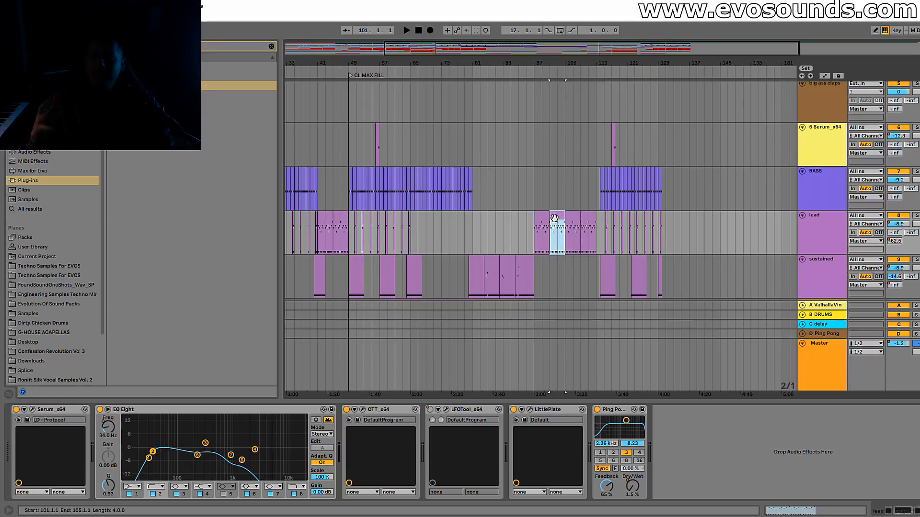